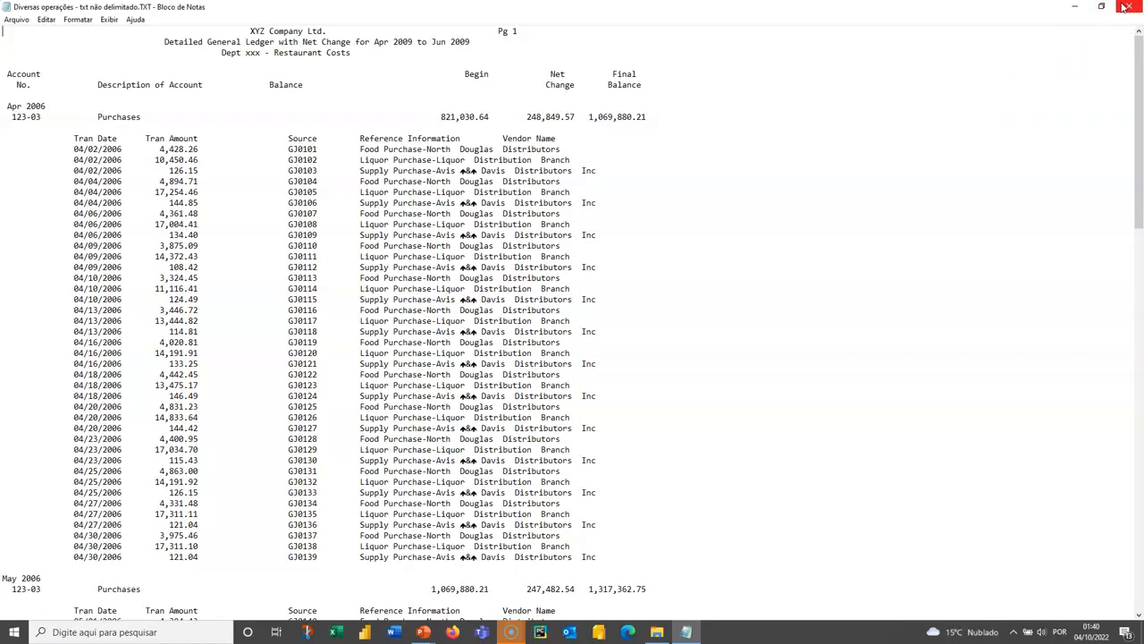
Step: Close the text file and open Powerbi Essencial.pbix from the SW folder in Power BI Desktop
left_click(1123, 7)
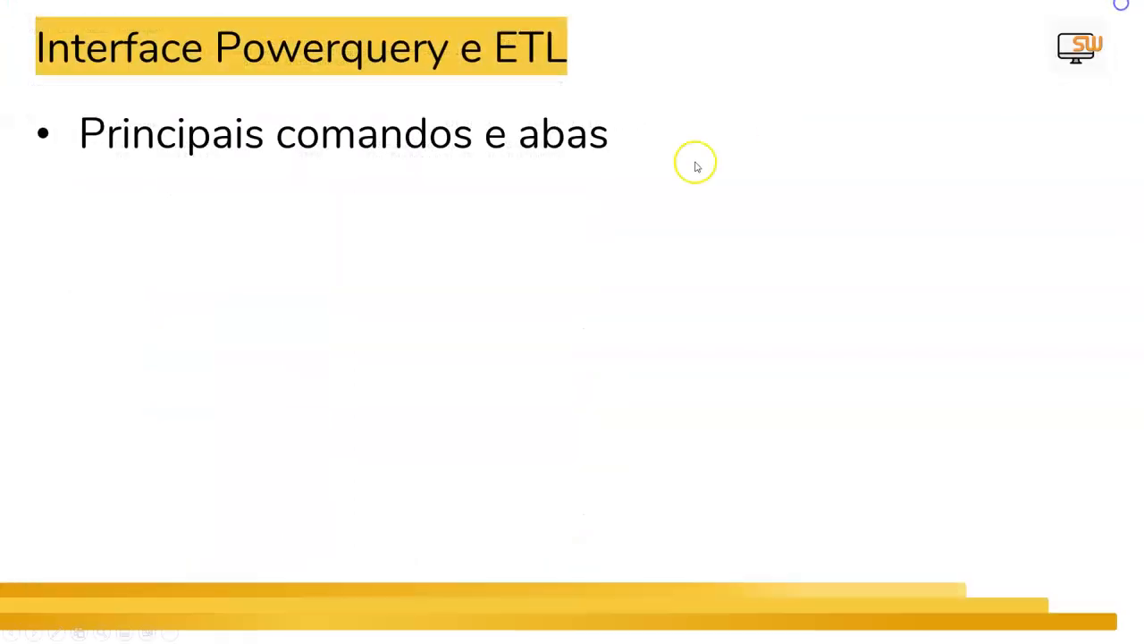
key("alt+Tab")
key("alt+Tab")
key("alt+Tab")
key("alt+Tab")
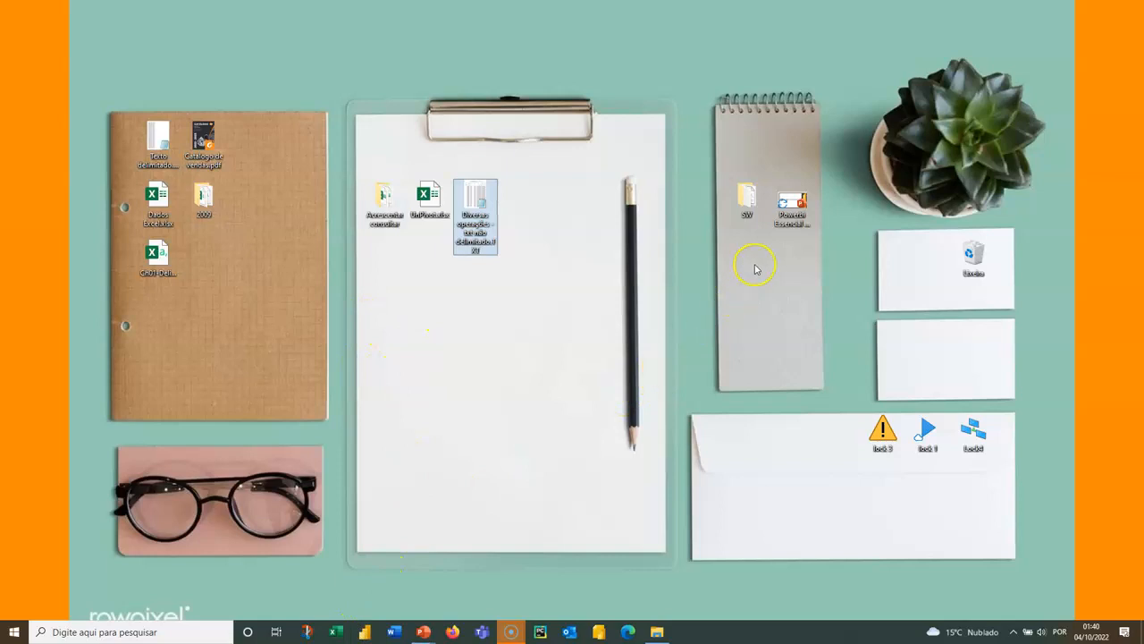
key("alt+Tab")
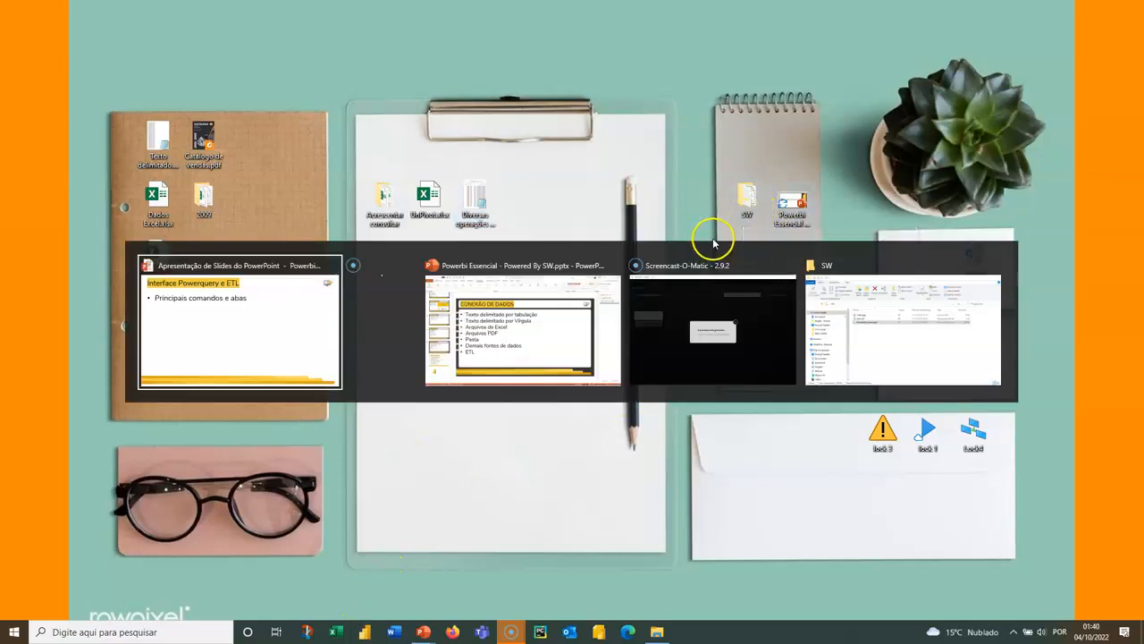
key("alt+Tab")
key("alt+Tab")
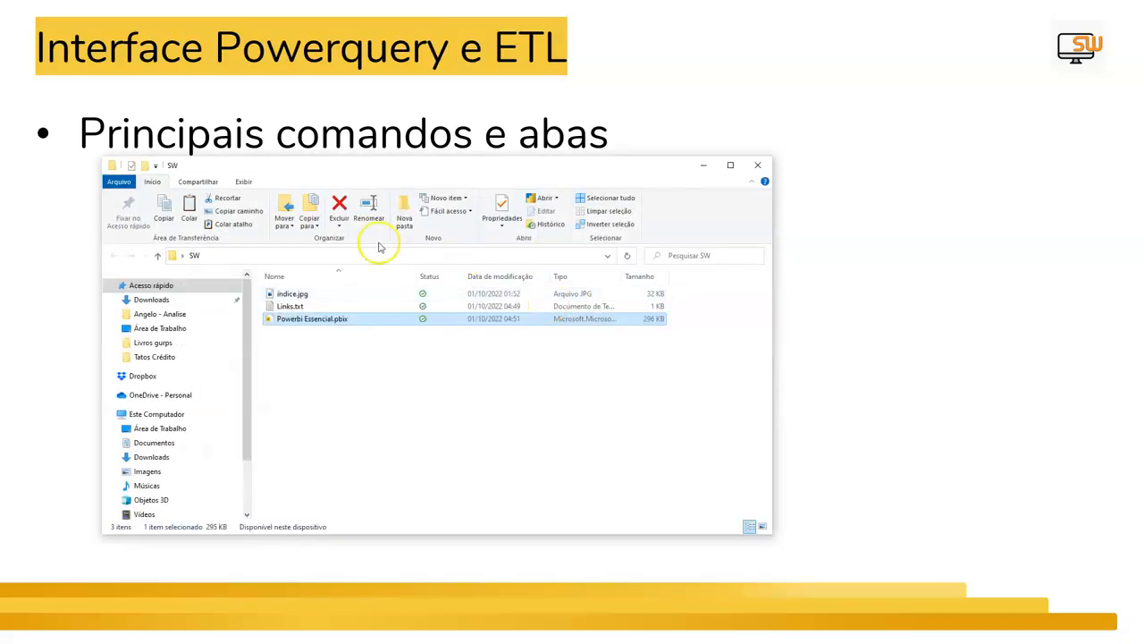
double_click(310, 320)
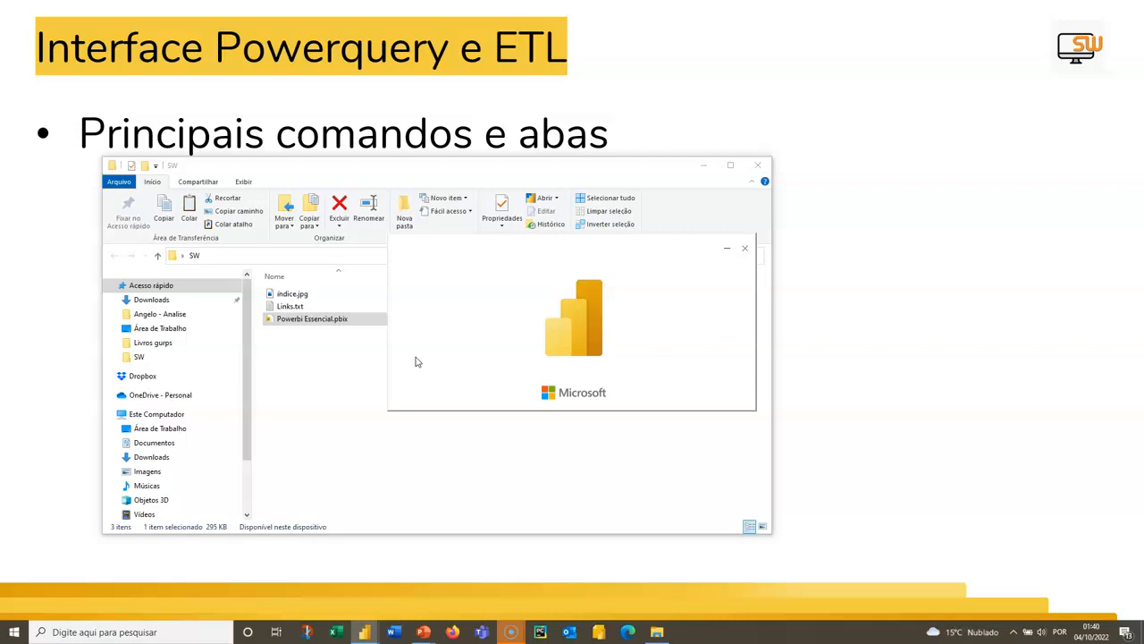
left_click(420, 354)
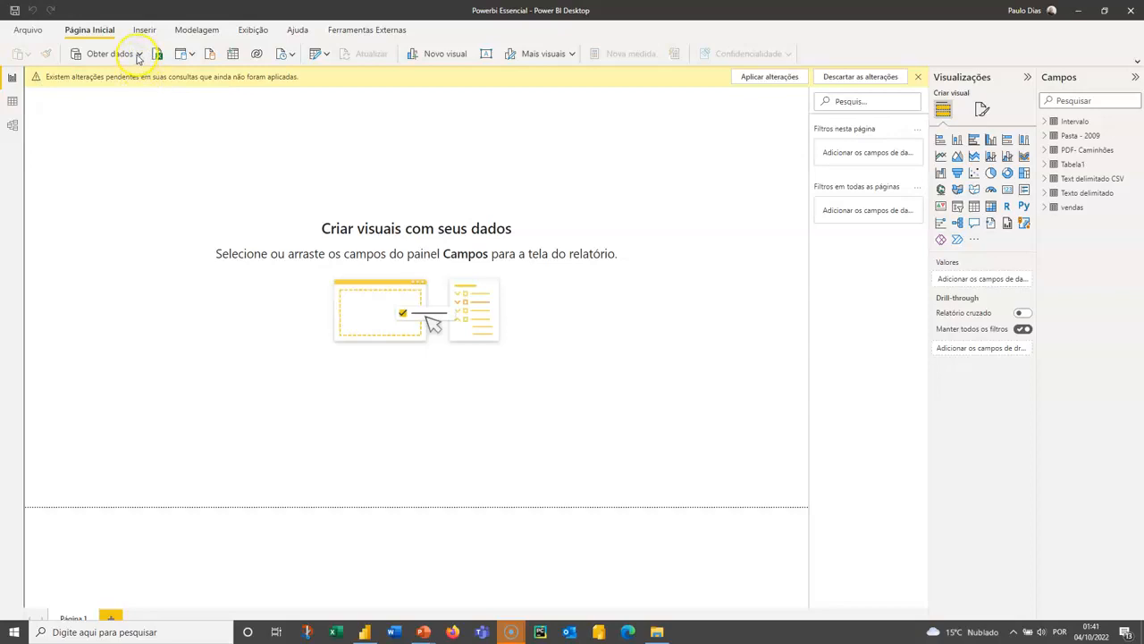
Step: Import "Diversas operações - txt não delimitado.TXT" from the desktop folder as a Text/CSV source and open it for transformation in Power Query
left_click(139, 54)
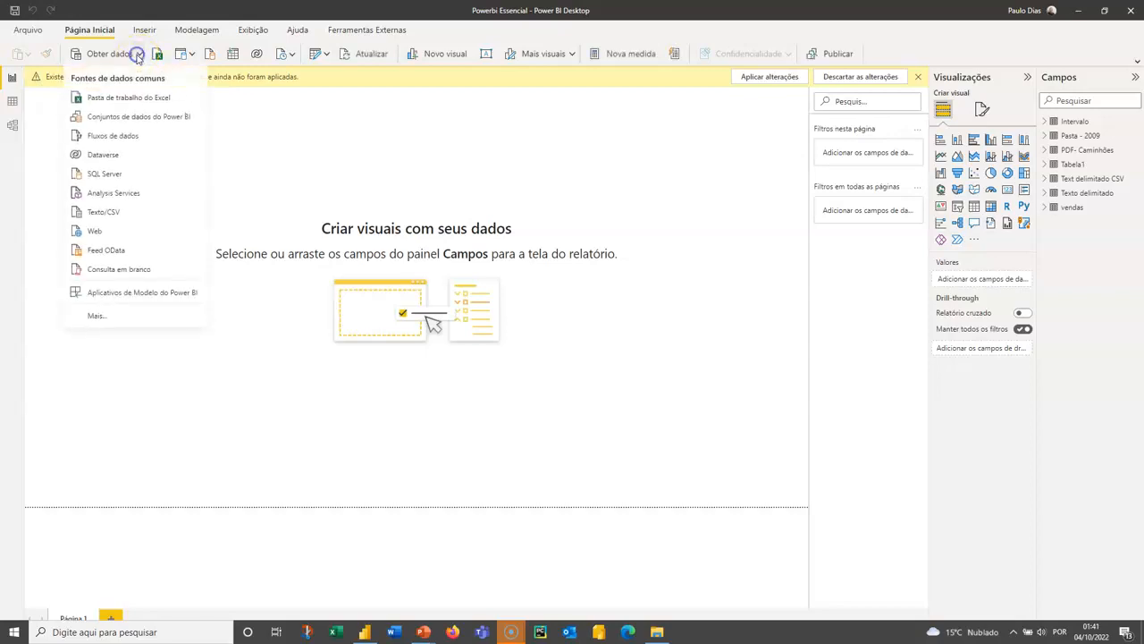
left_click(105, 214)
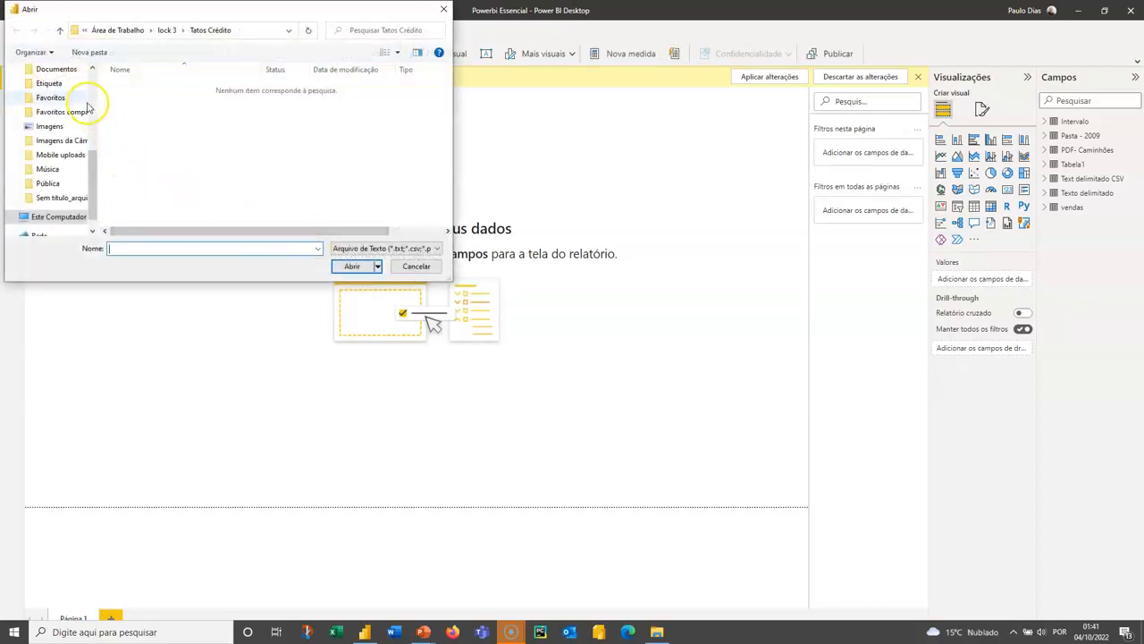
left_click_drag(94, 170, 100, 60)
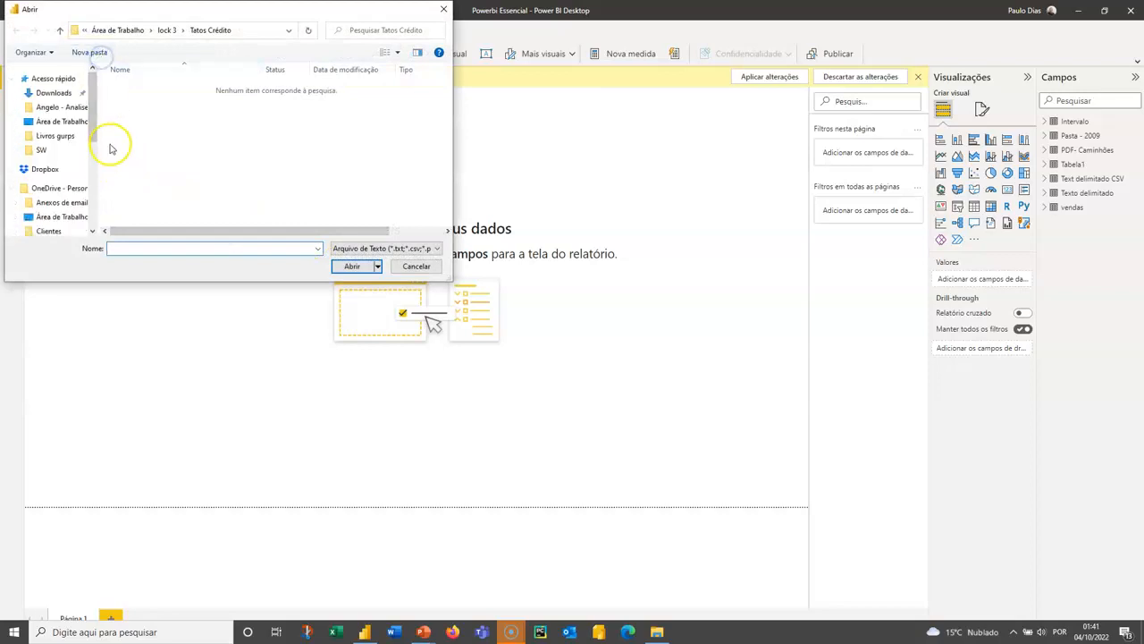
left_click(67, 122)
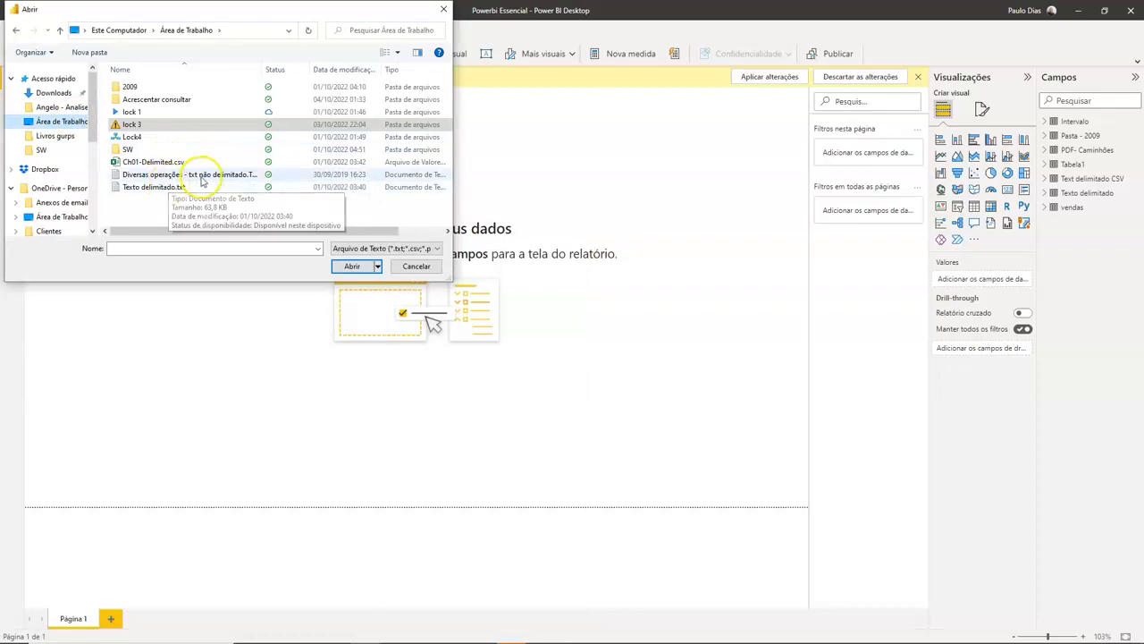
left_click(202, 176)
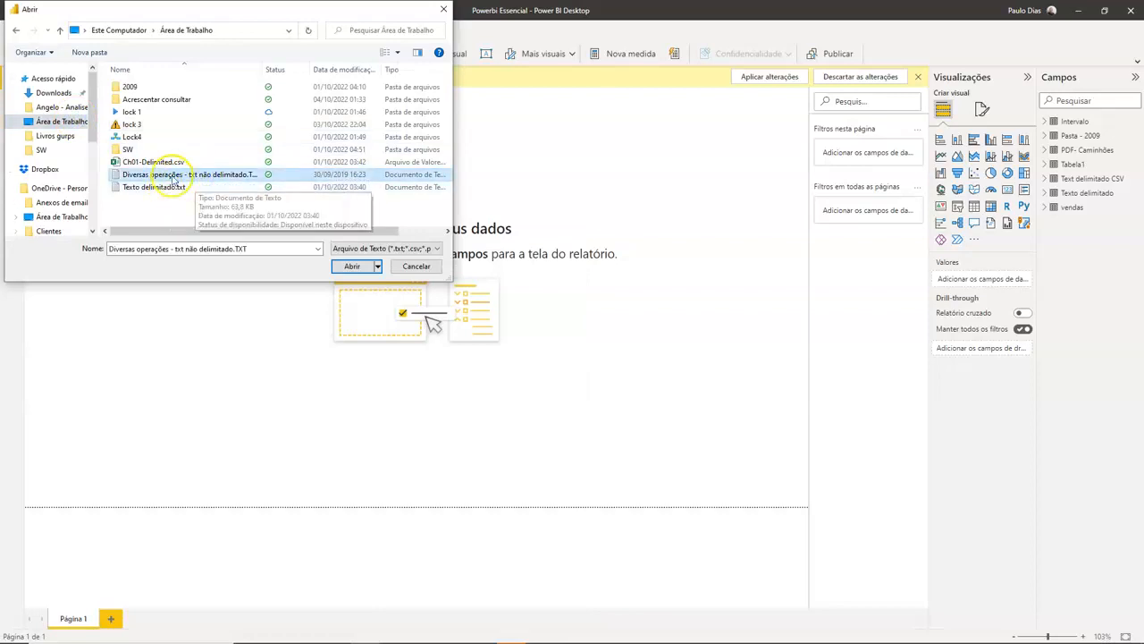
left_click(354, 266)
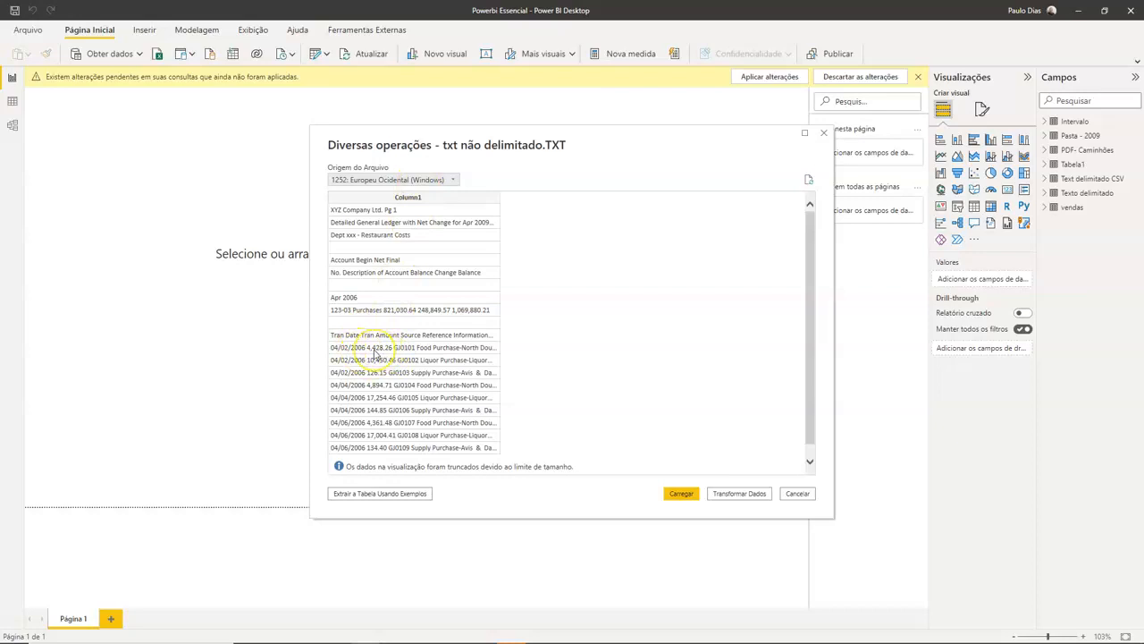
left_click(735, 493)
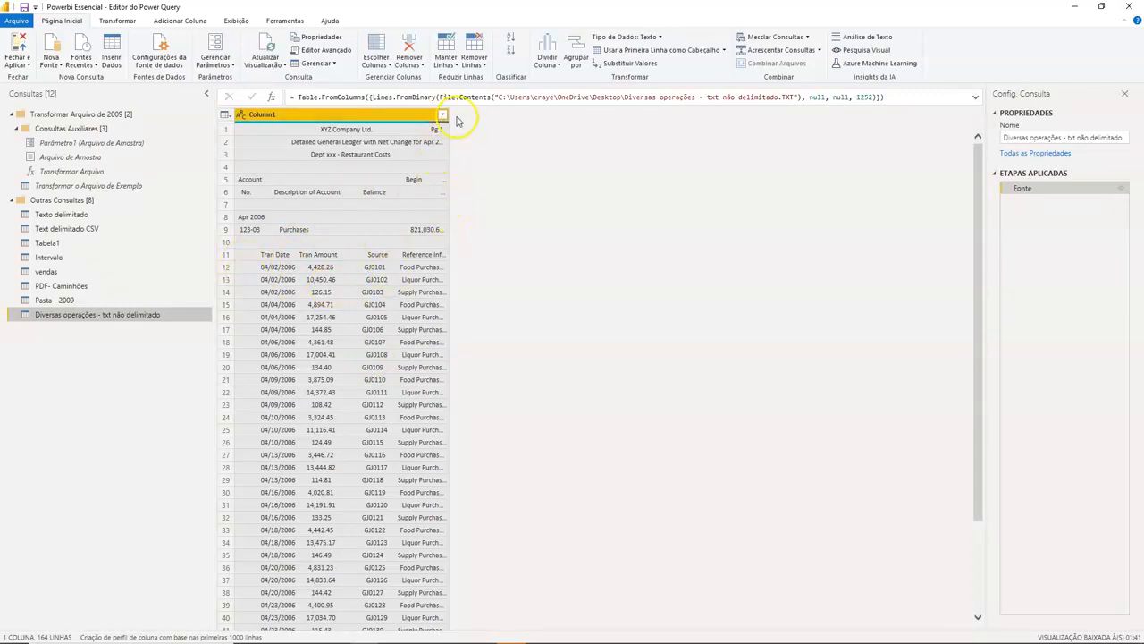
Step: Widen Column1 to show its full text and inspect the Tran Date header row and a transaction row
left_click_drag(450, 116, 756, 179)
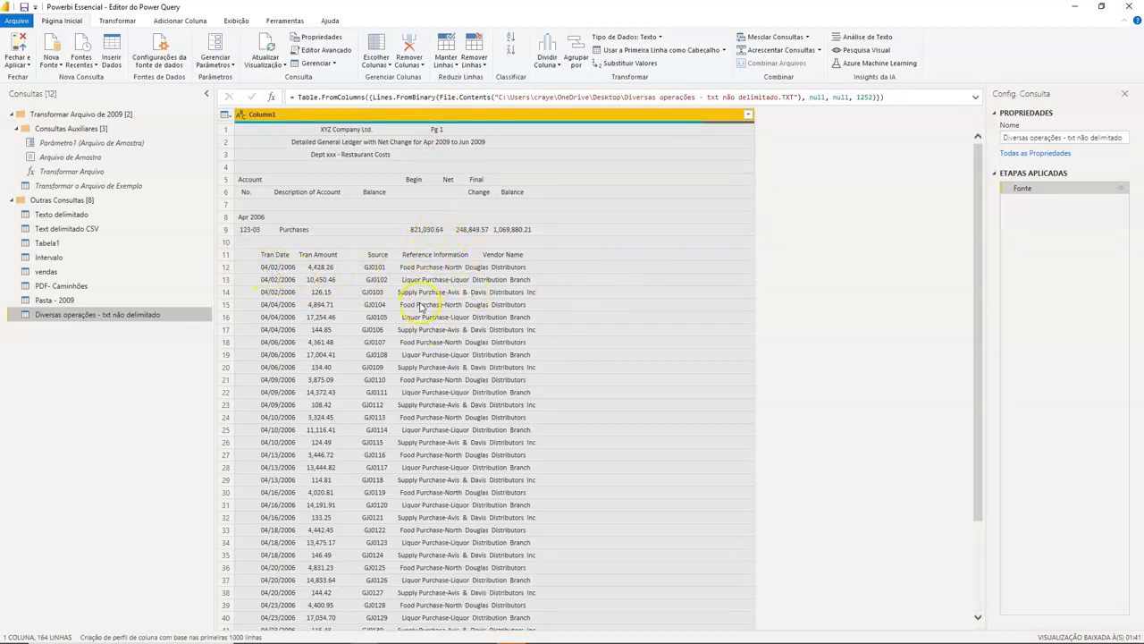
left_click(237, 256)
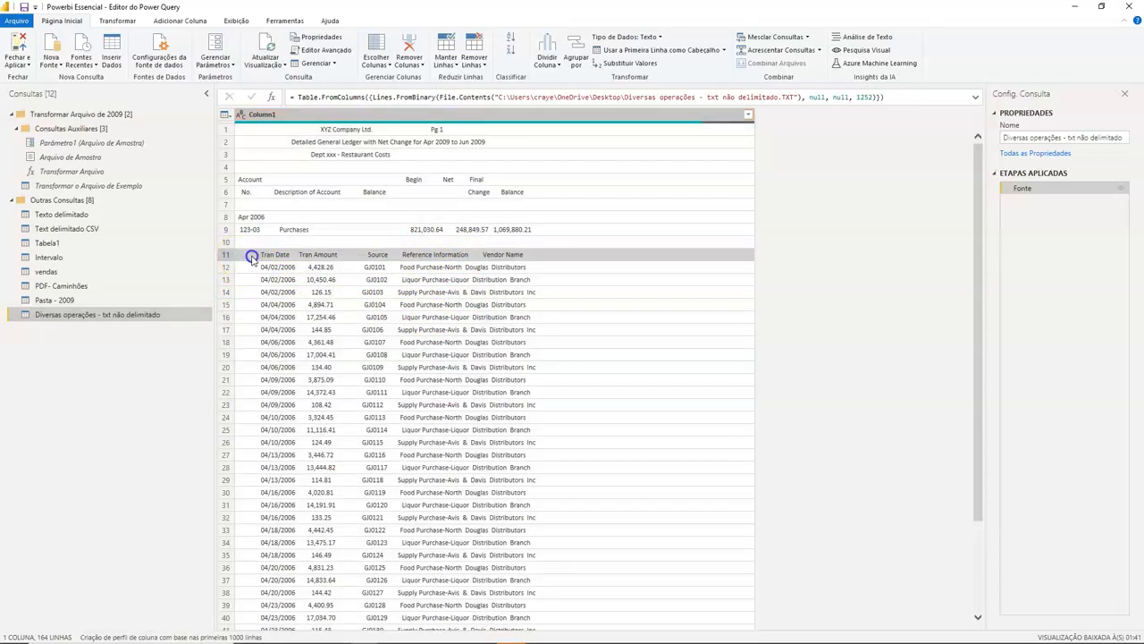
left_click_drag(221, 572, 281, 577)
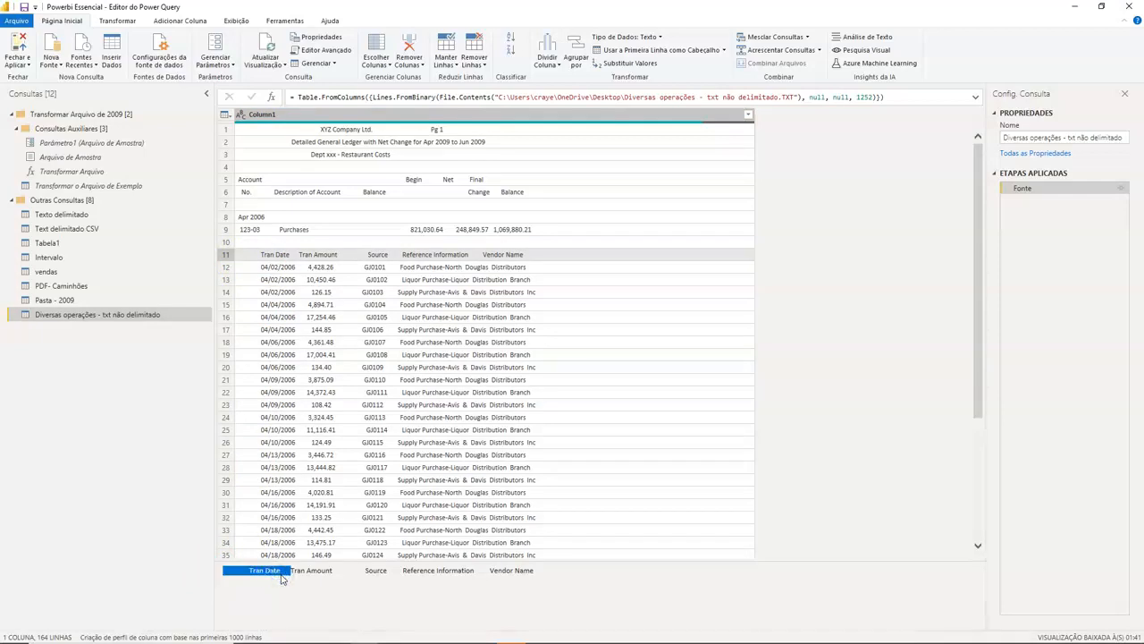
left_click_drag(289, 572, 366, 576)
left_click(371, 355)
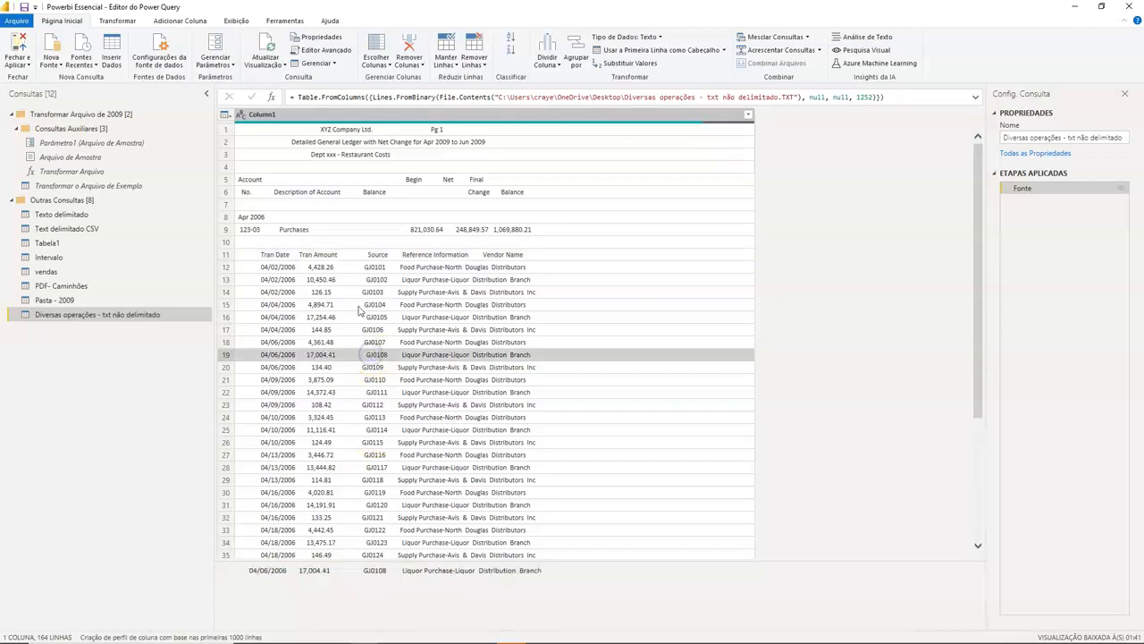
Step: Remove the top 10 rows of the query
left_click(279, 129)
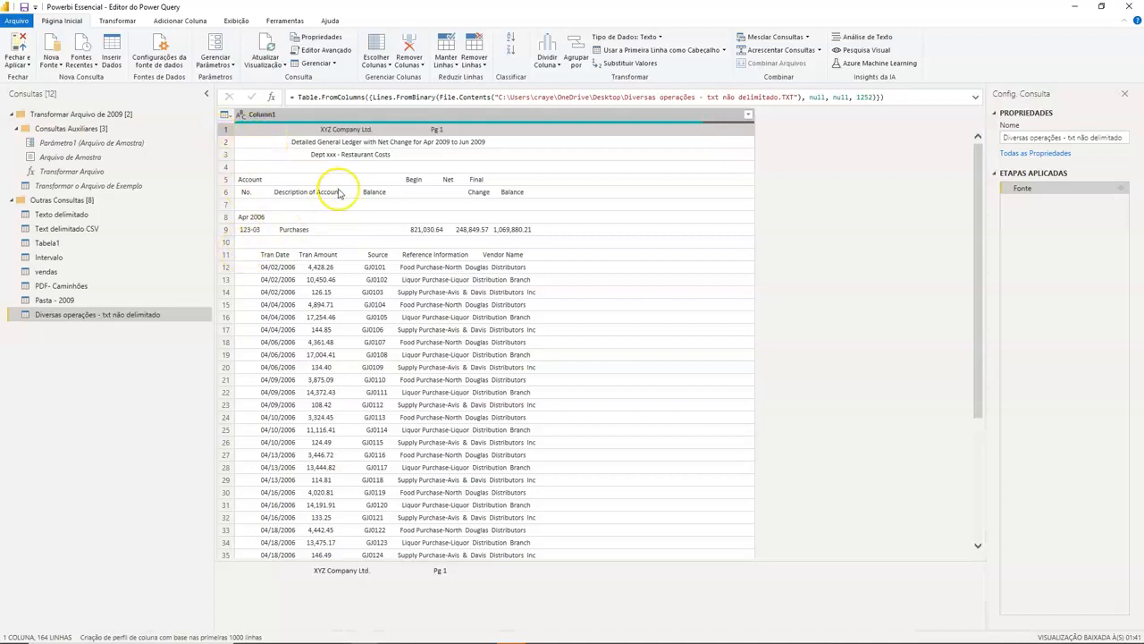
left_click(473, 66)
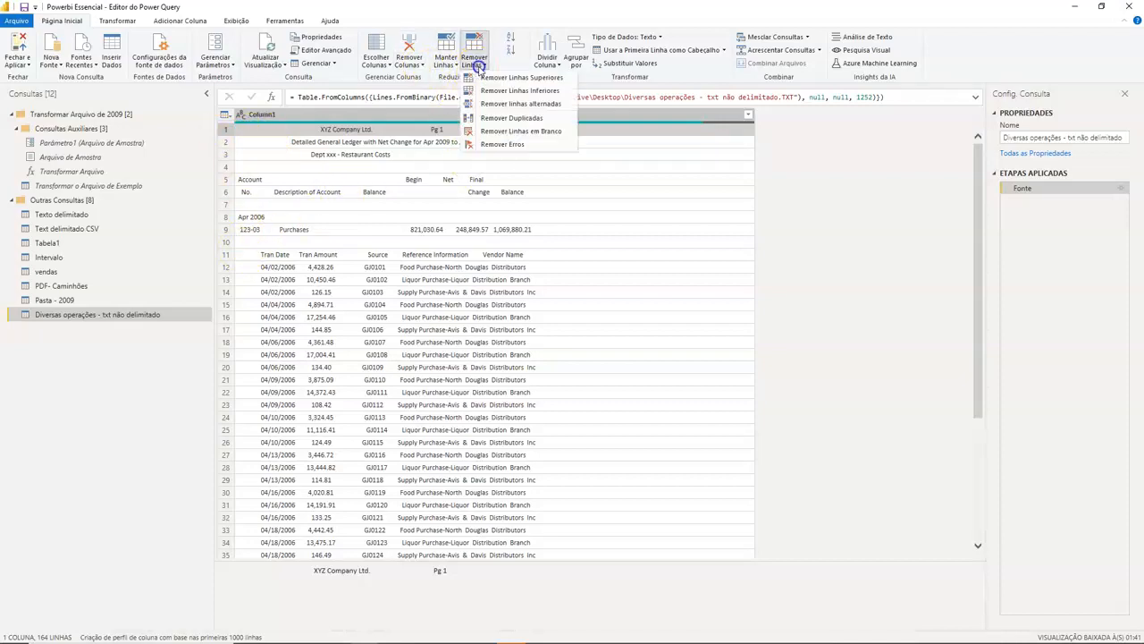
left_click(494, 81)
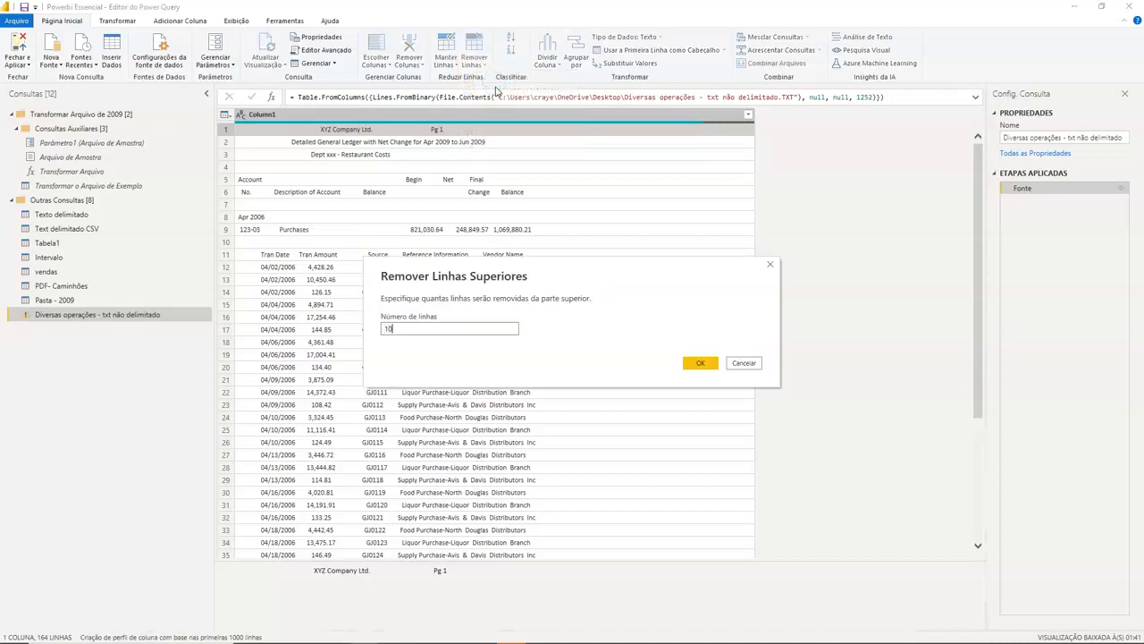
key("Return")
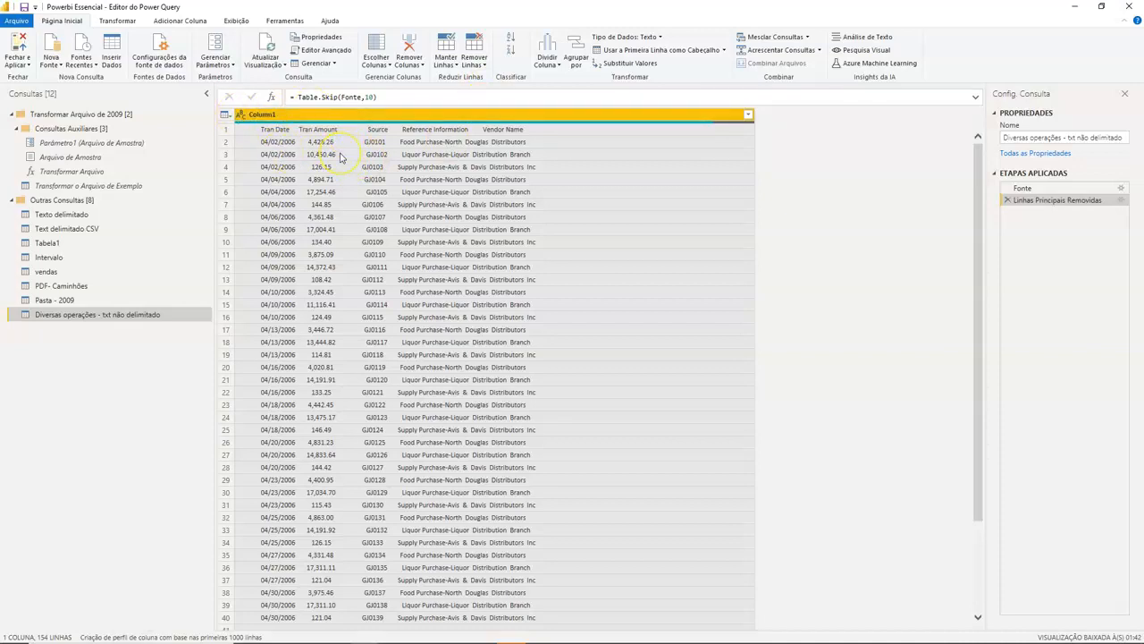
Step: Split Column1 by number of characters, repeating the split along the whole text
left_click(560, 66)
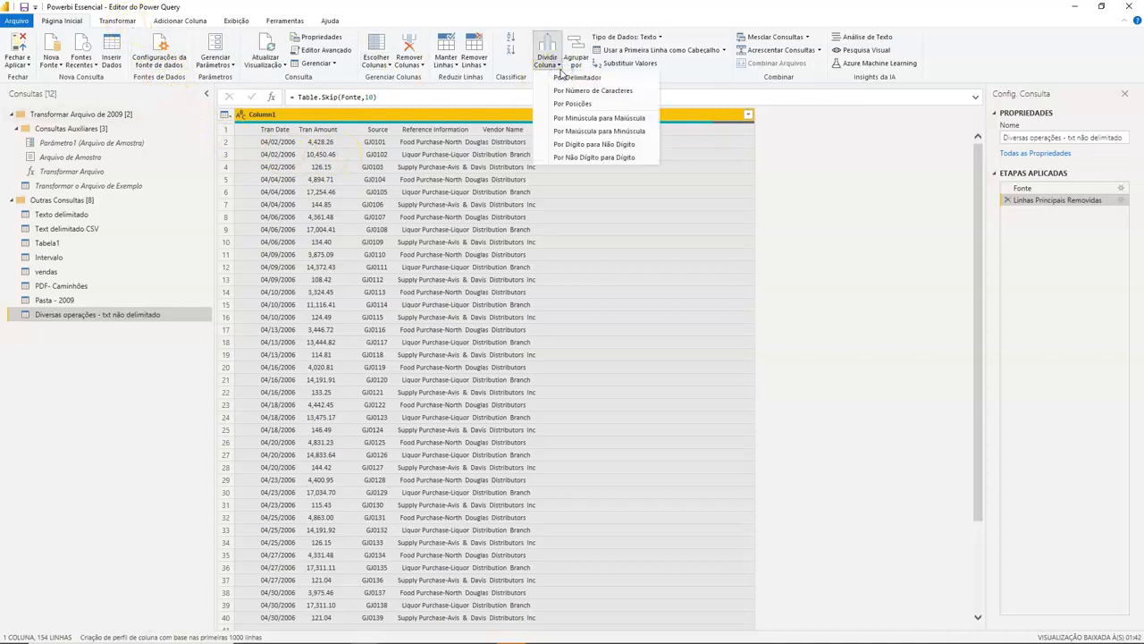
left_click(570, 92)
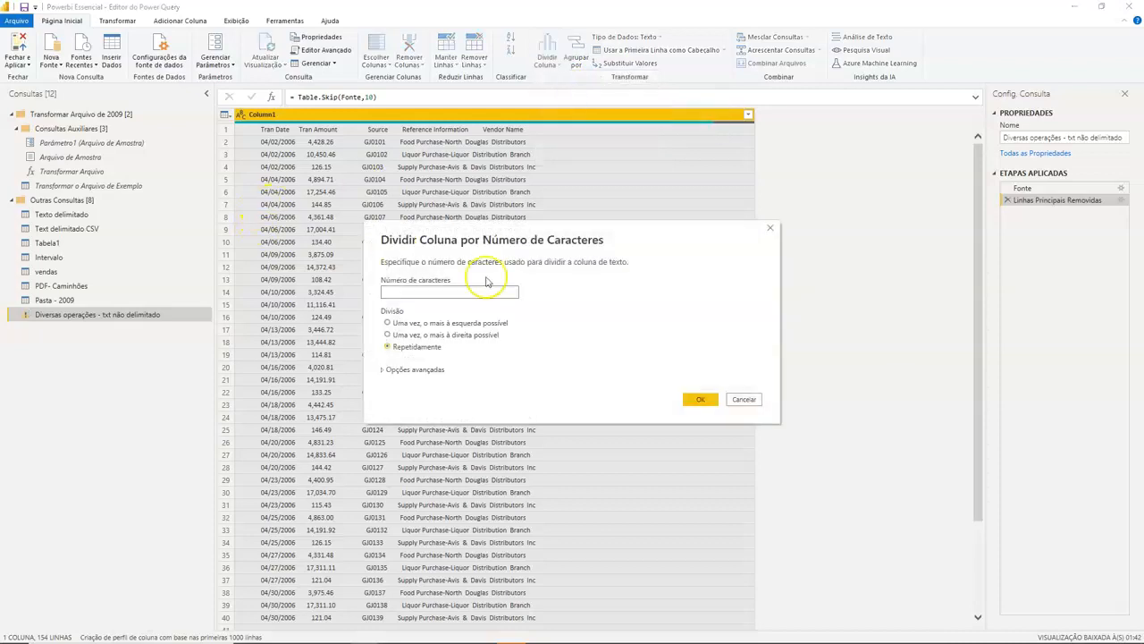
left_click(425, 291)
left_click(698, 398)
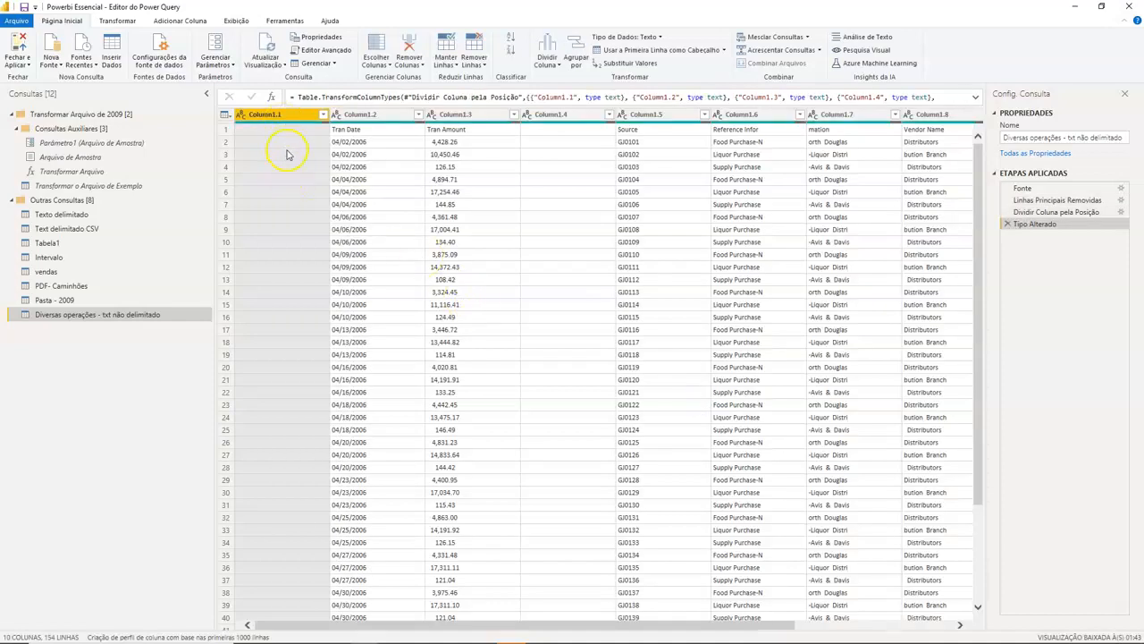
Step: Examine the split columns from the dates and amounts through the last column to check how the text was divided
left_click(361, 153)
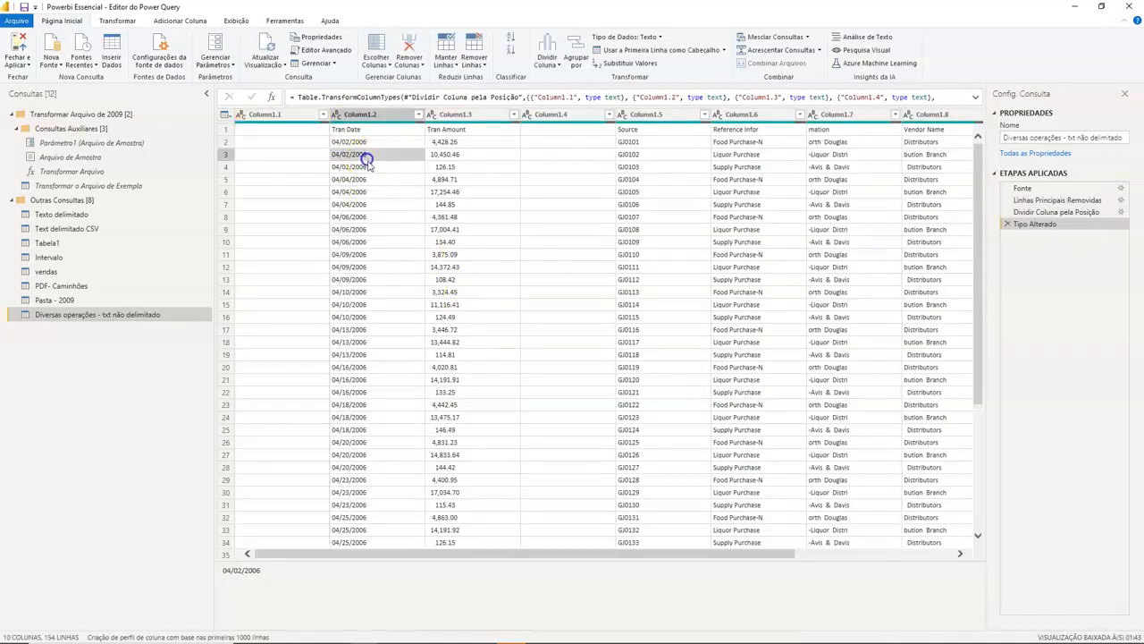
left_click(452, 179)
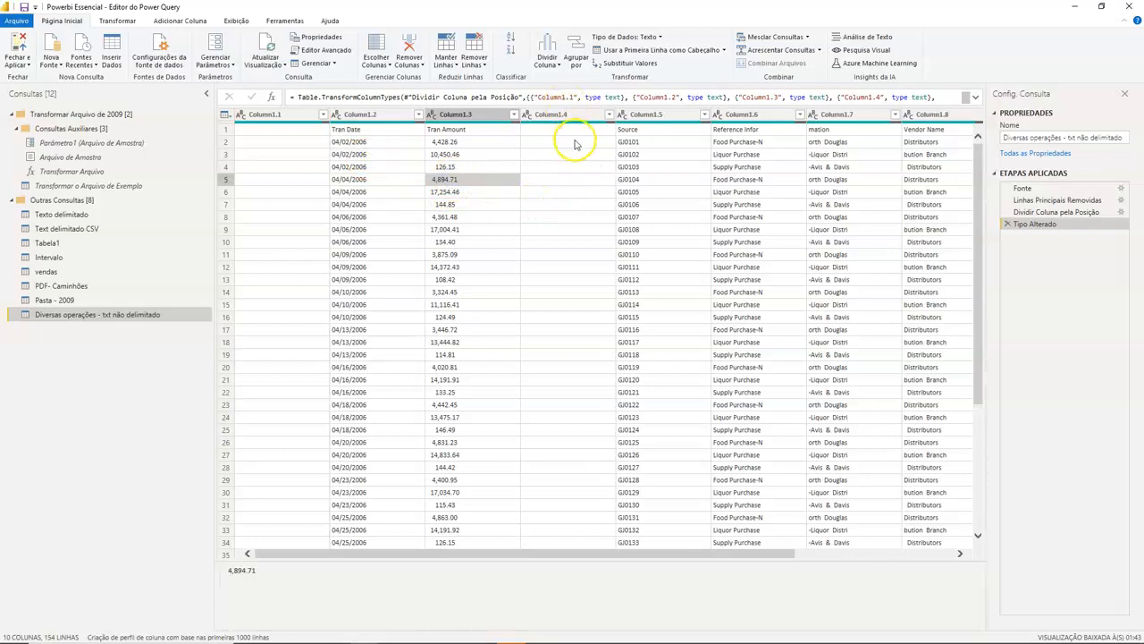
left_click(654, 179)
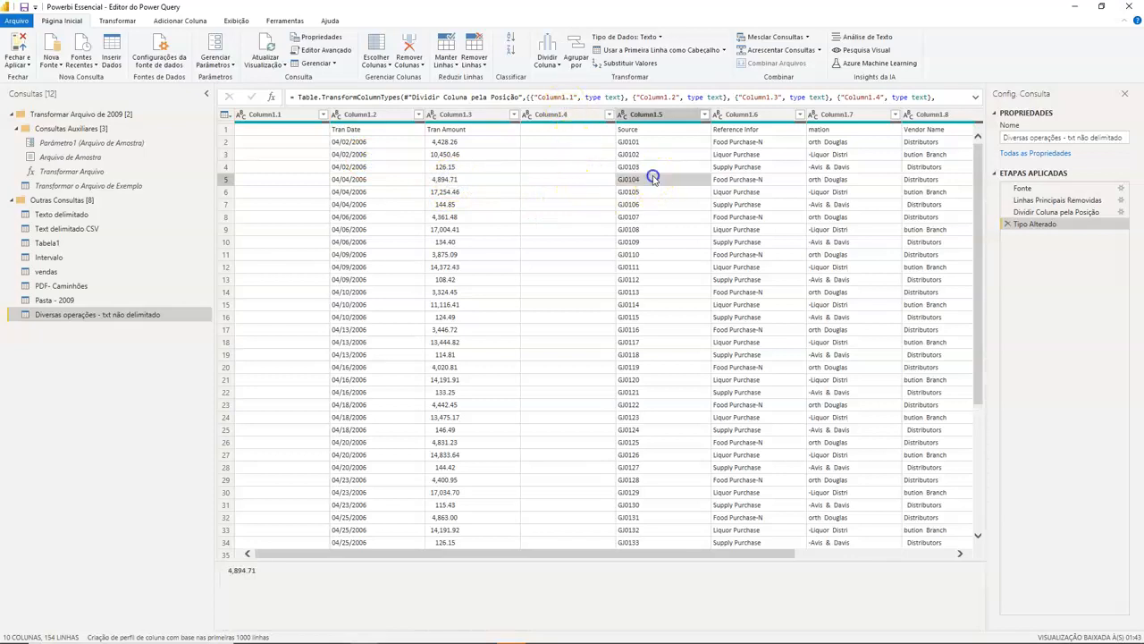
left_click(755, 154)
left_click_drag(742, 552, 938, 558)
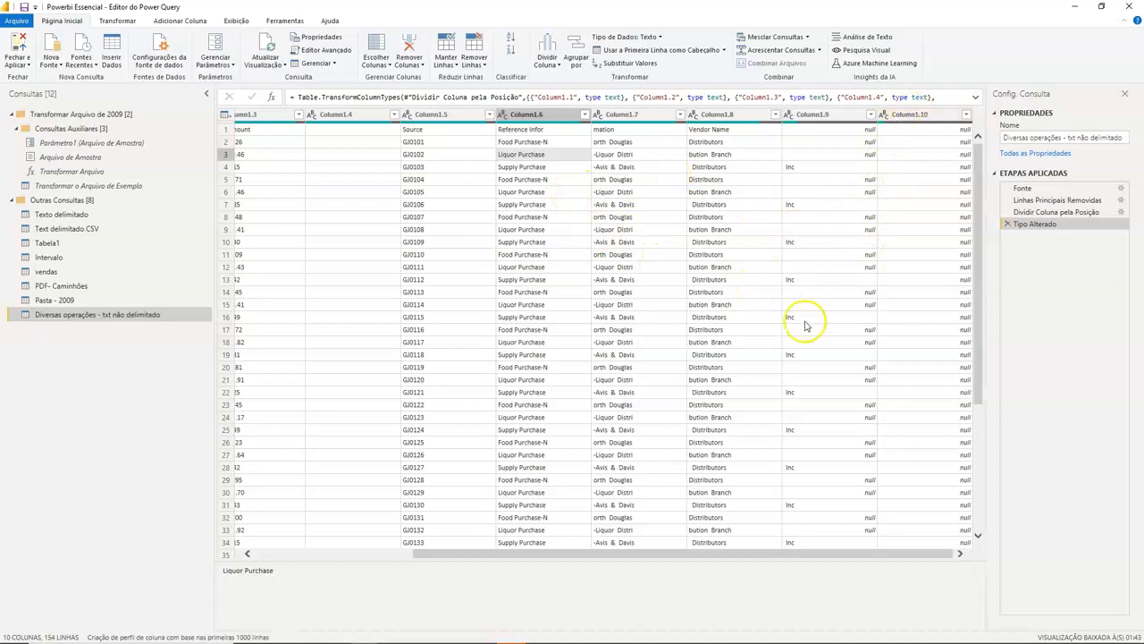
left_click_drag(723, 548, 477, 531)
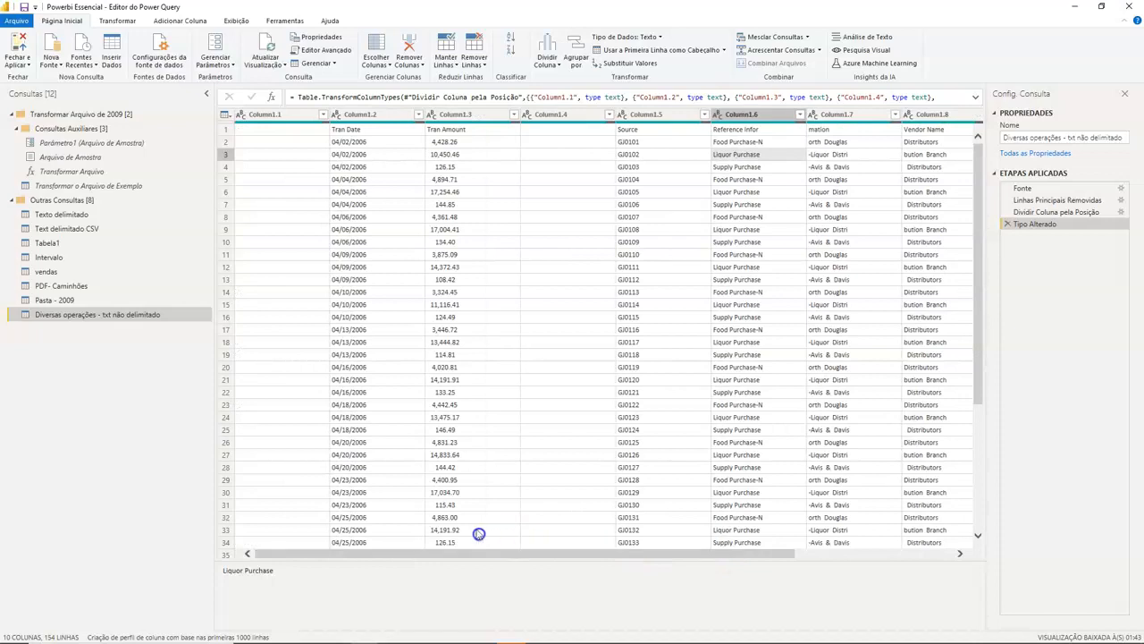
left_click(288, 117)
left_click(577, 115, "ctrl")
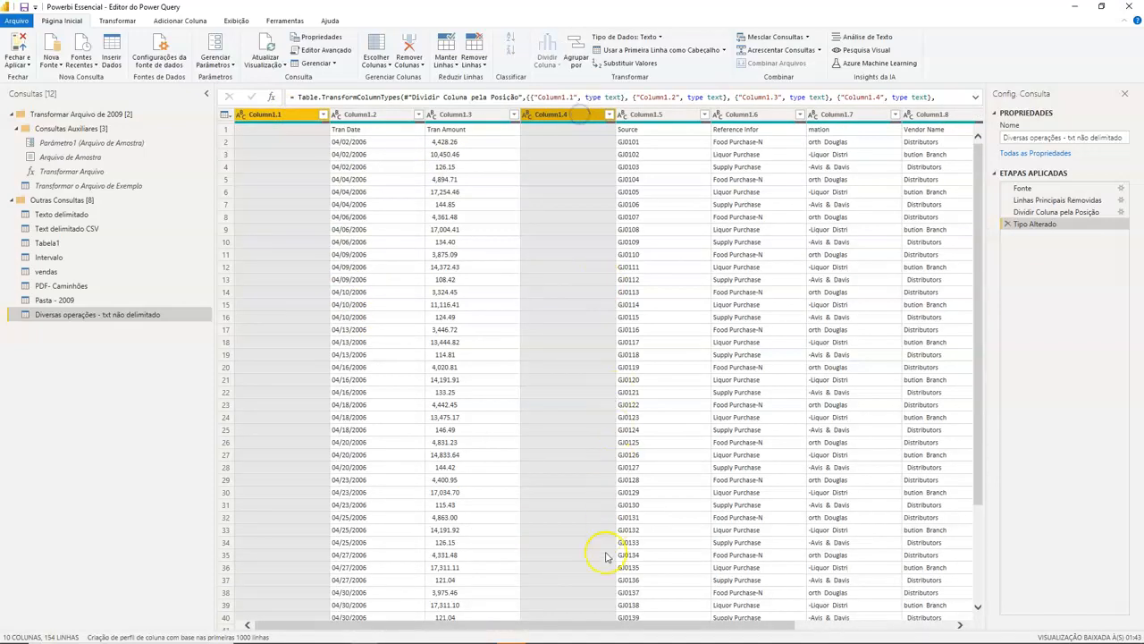
left_click_drag(601, 623, 786, 626)
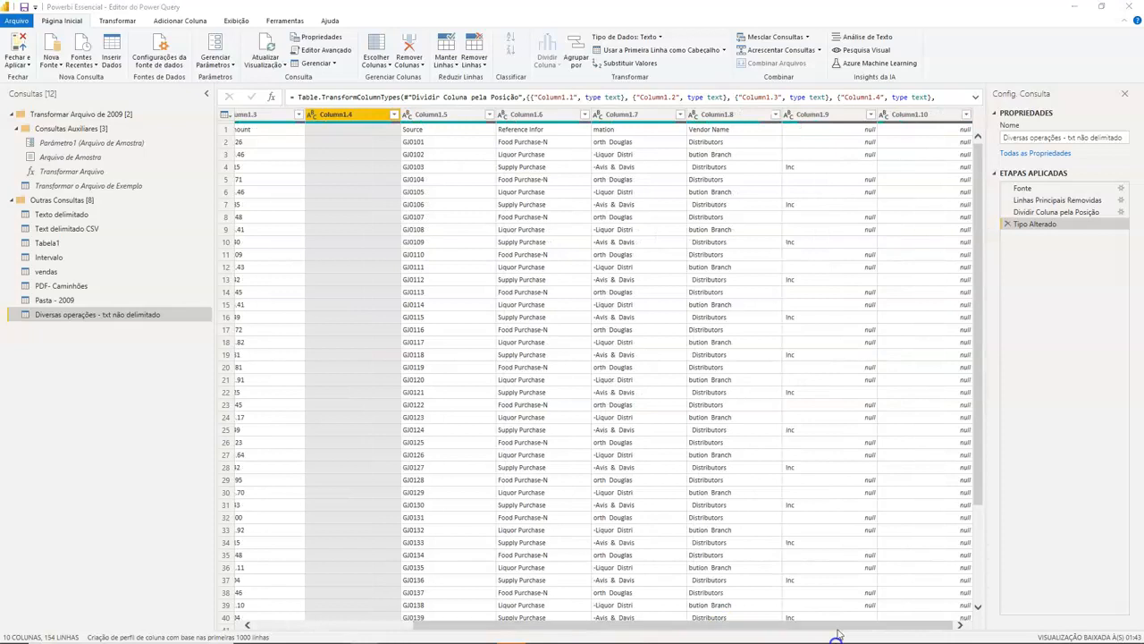
left_click(916, 120, "ctrl")
left_click(917, 117, "ctrl")
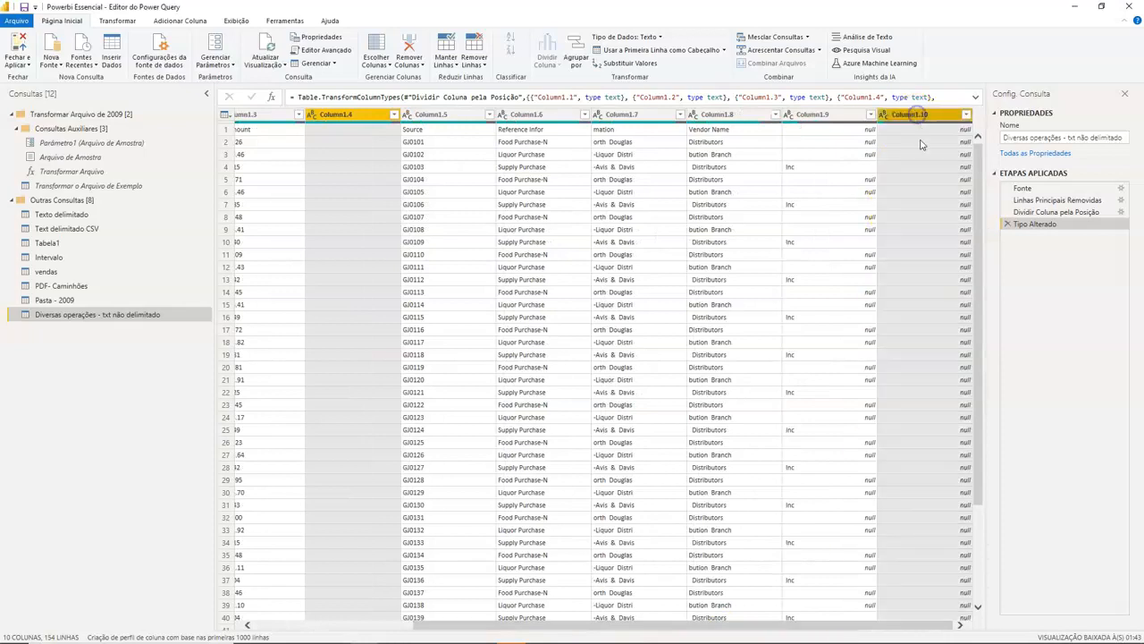
left_click(949, 181)
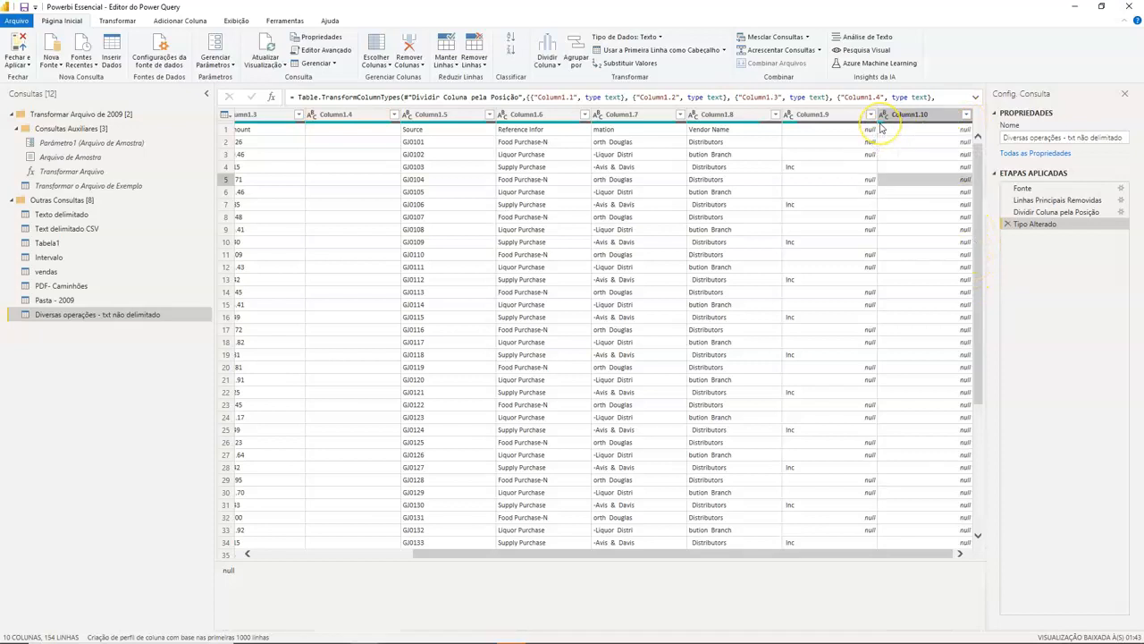
Step: Check the distinct values in Column1.10, Column1.1 and Column1.4 to judge whether these columns hold useful data
mouse_move(880, 127)
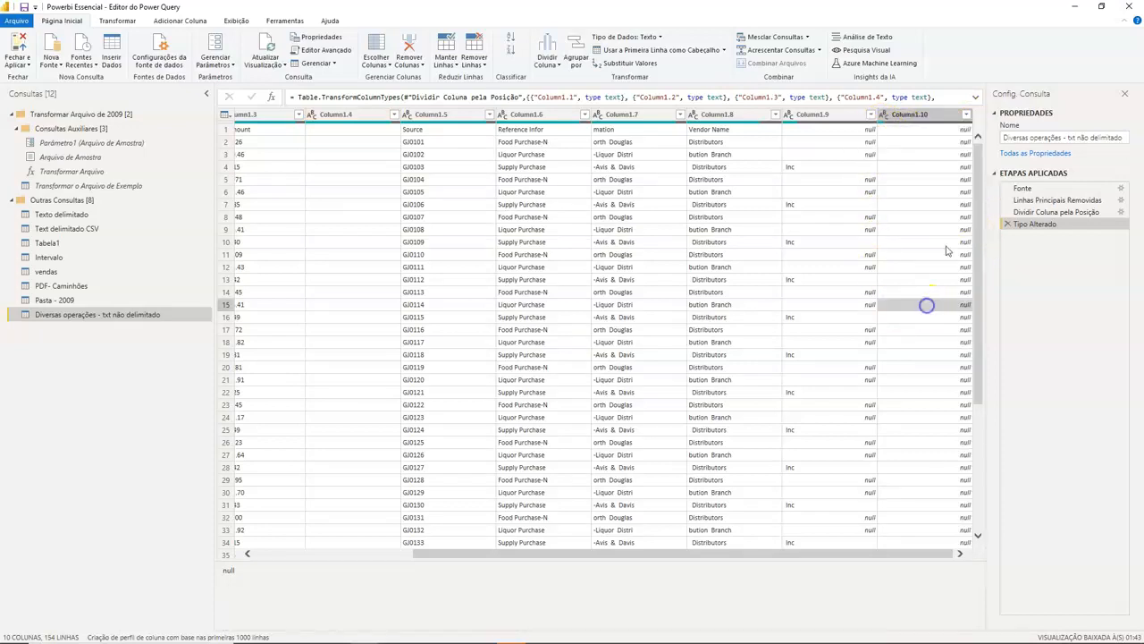
left_click(968, 115)
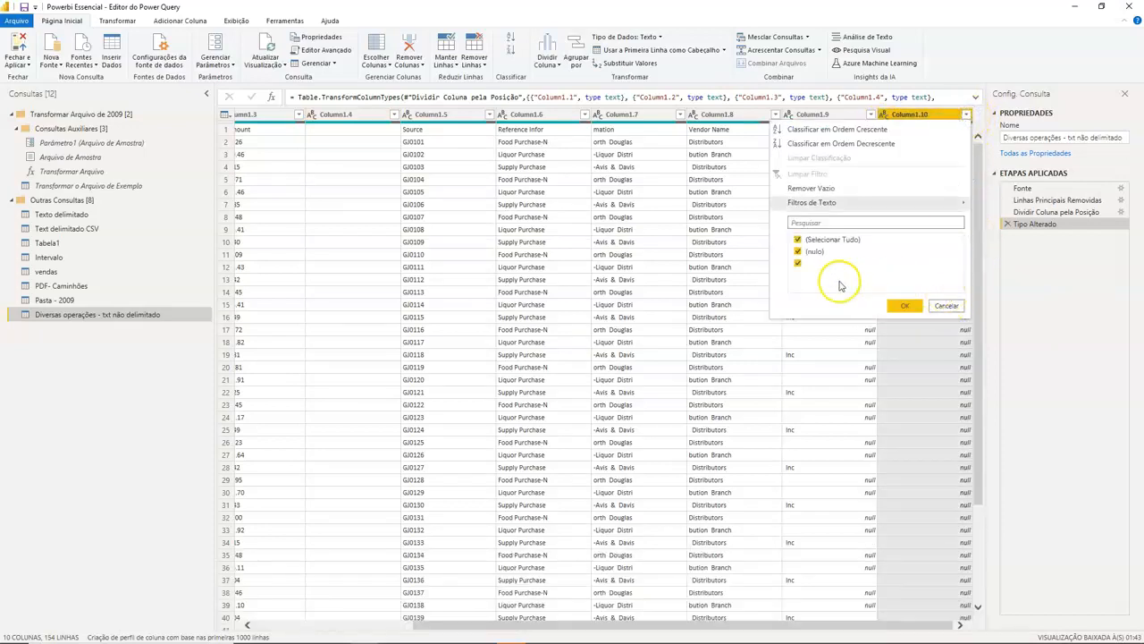
left_click(904, 305)
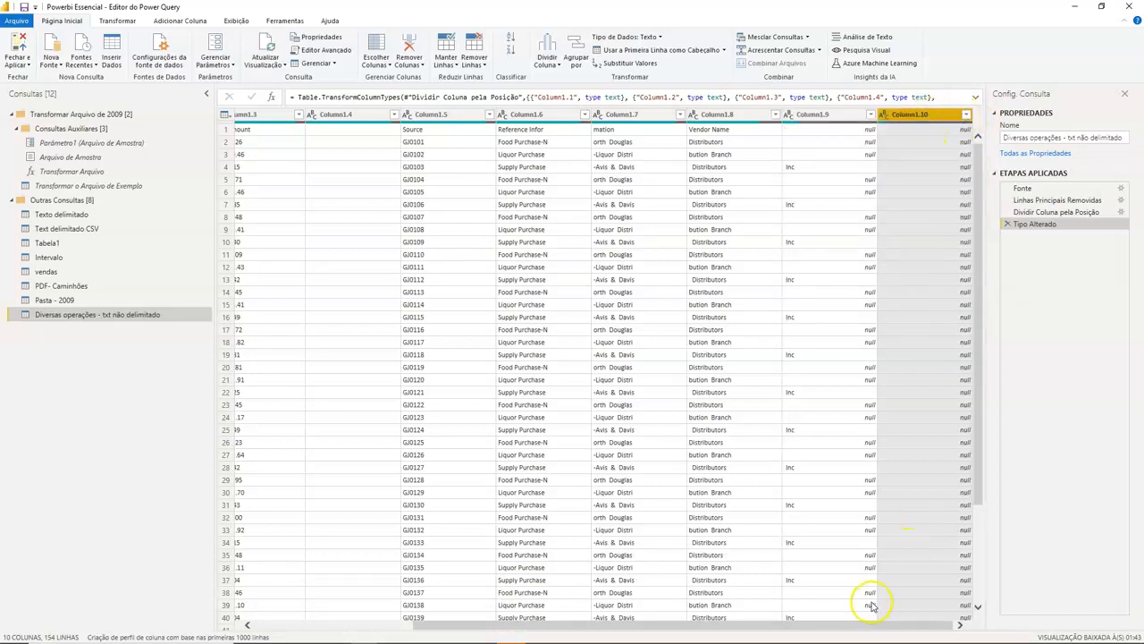
left_click_drag(817, 628, 807, 628)
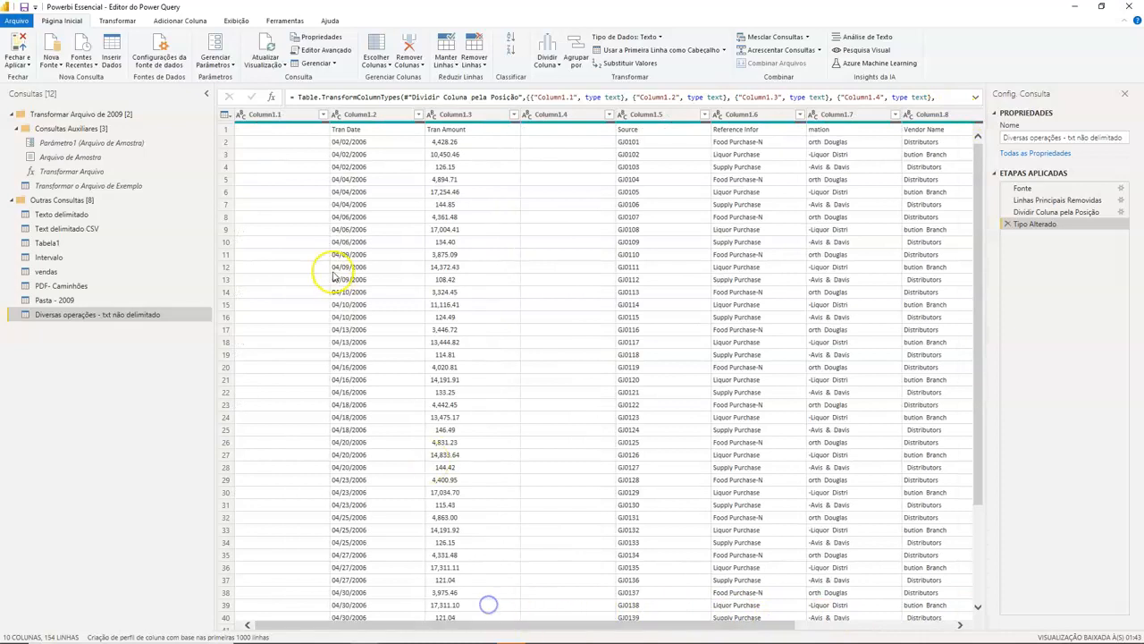
left_click(265, 115)
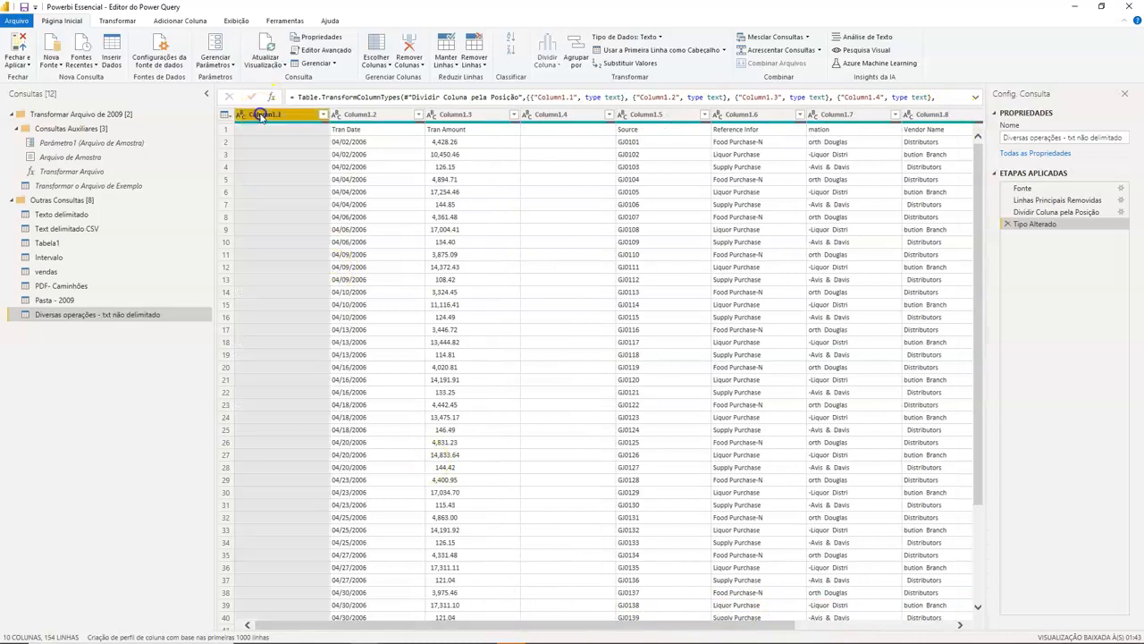
left_click(322, 115)
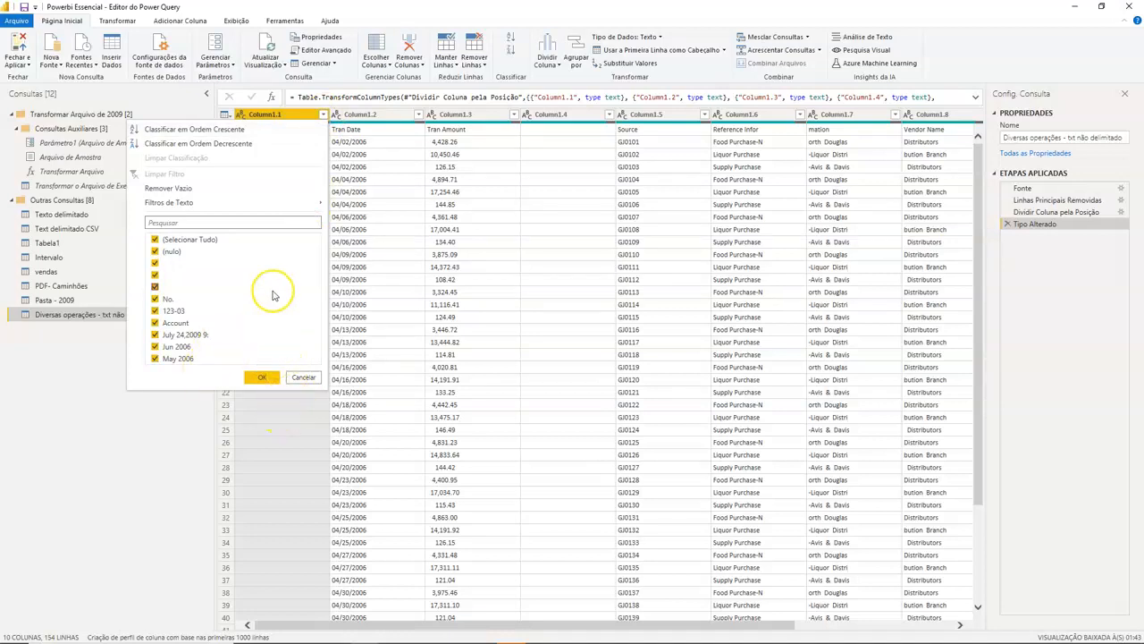
left_click(299, 377)
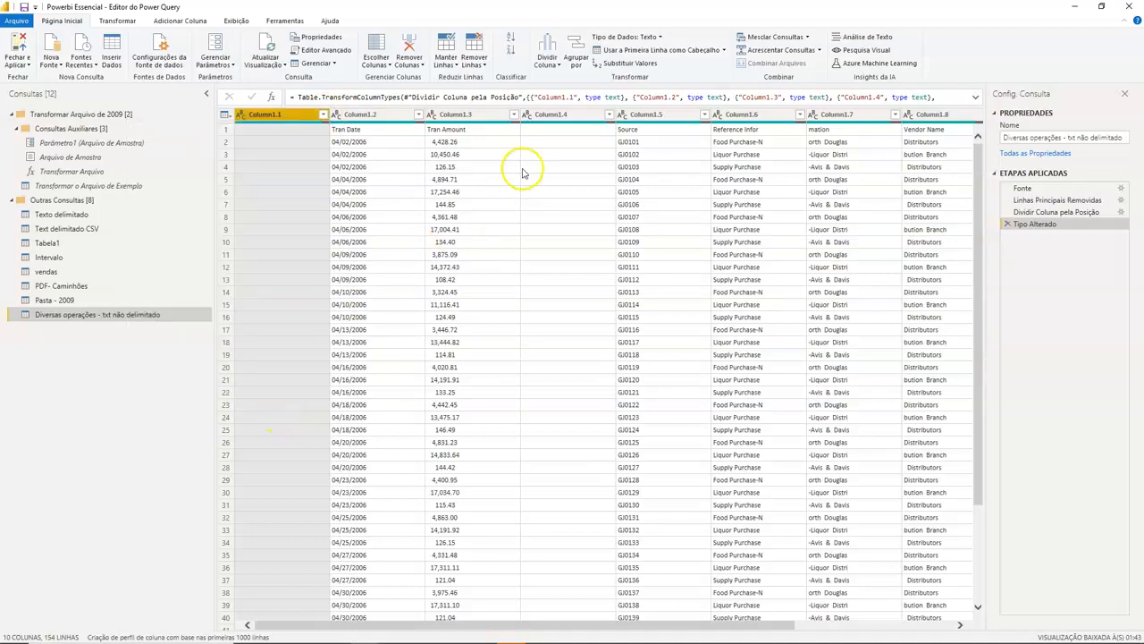
left_click(608, 115)
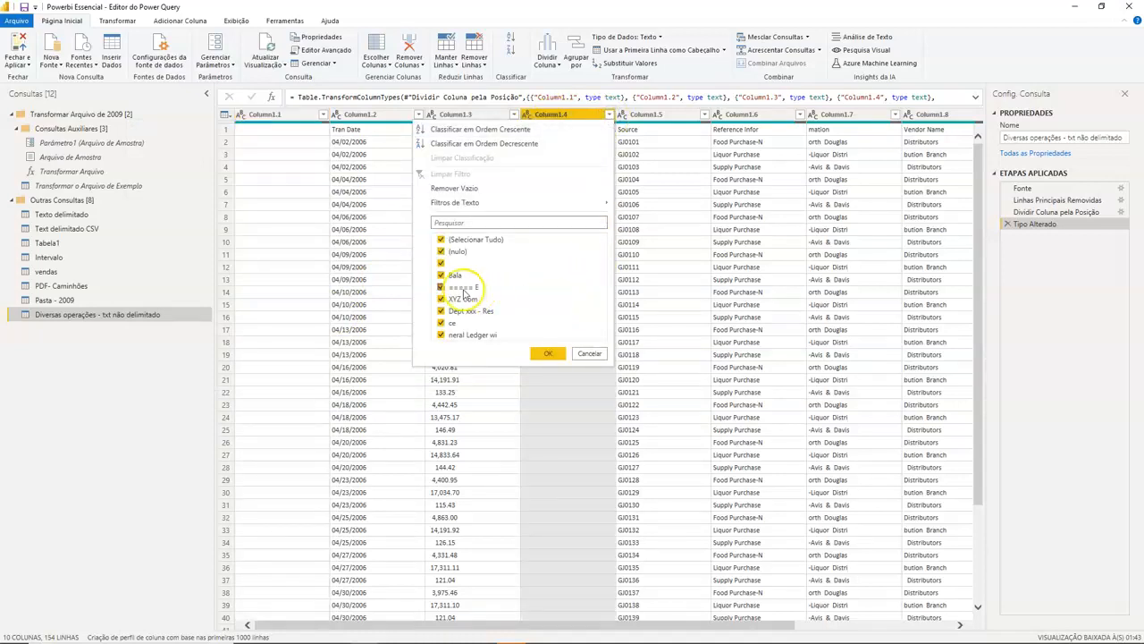
left_click(553, 369)
Step: Remove Column1.1, Column1.4 and Column1.10 from the query
left_click(280, 115)
left_click_drag(582, 624, 916, 305)
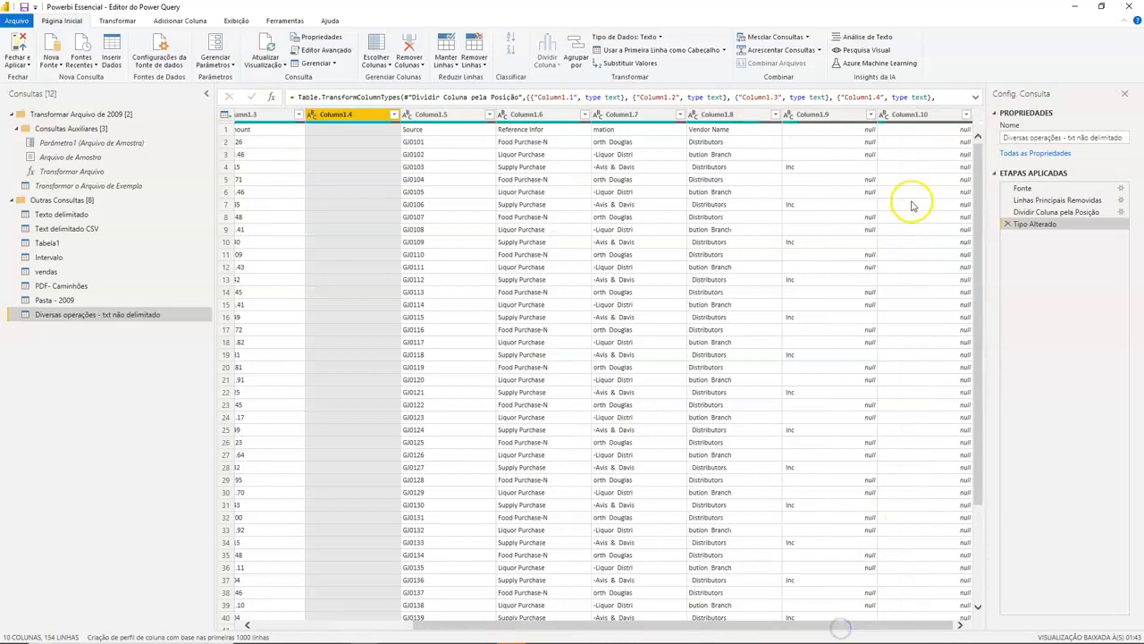
left_click(914, 115)
right_click(918, 118)
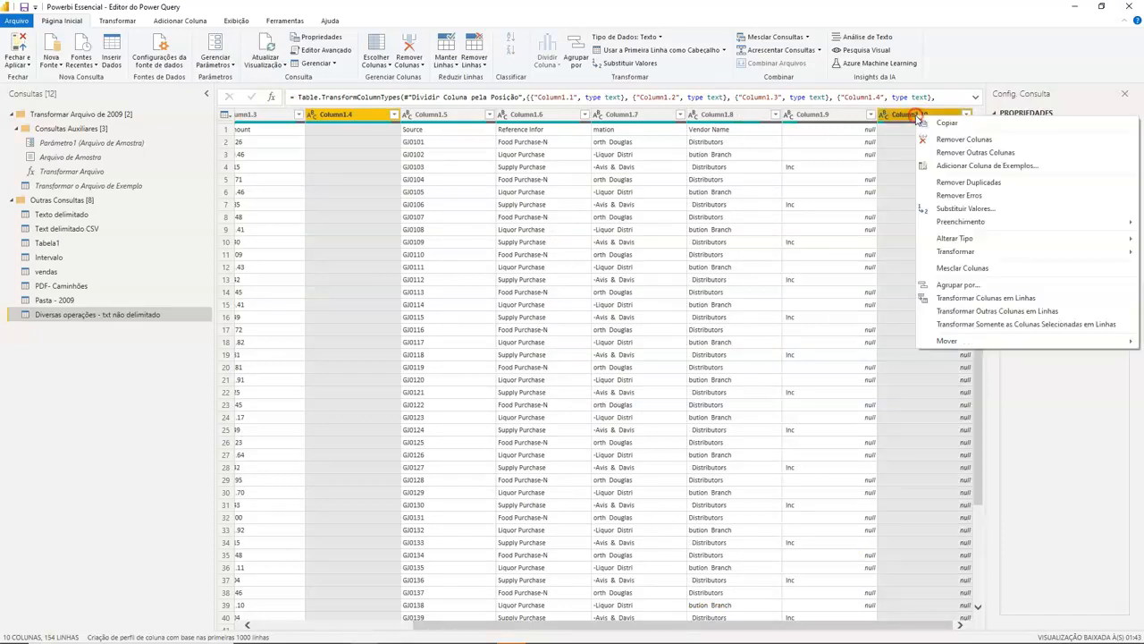
left_click(949, 140)
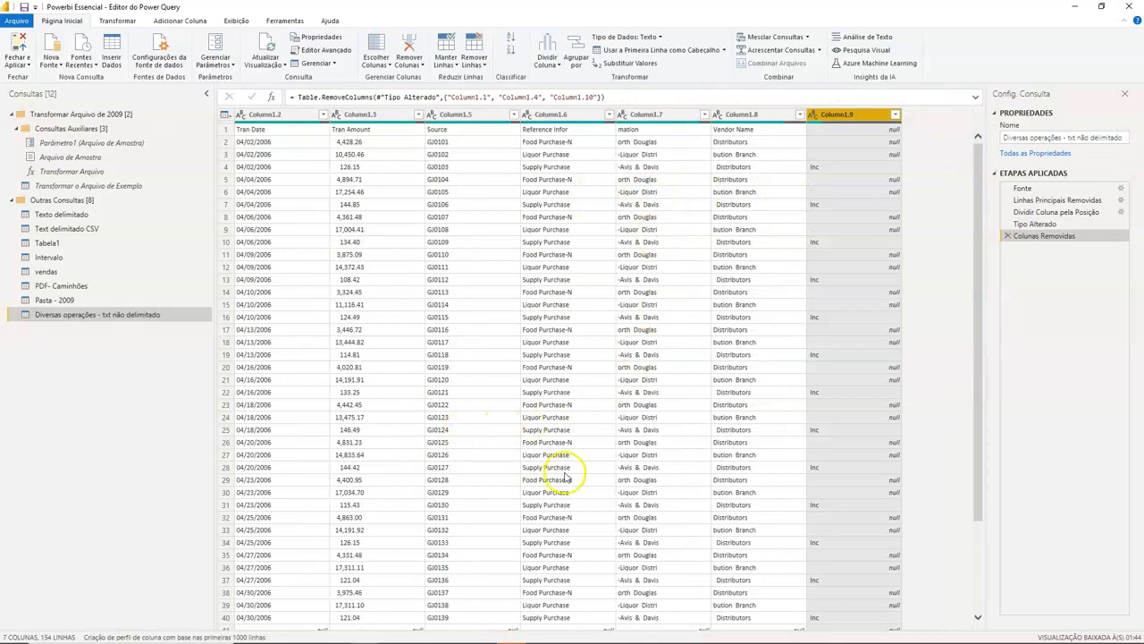
Step: Merge Column1.6, Column1.7, Column1.8 and Column1.9 with no separator into one column named Mesclado
left_click(568, 115)
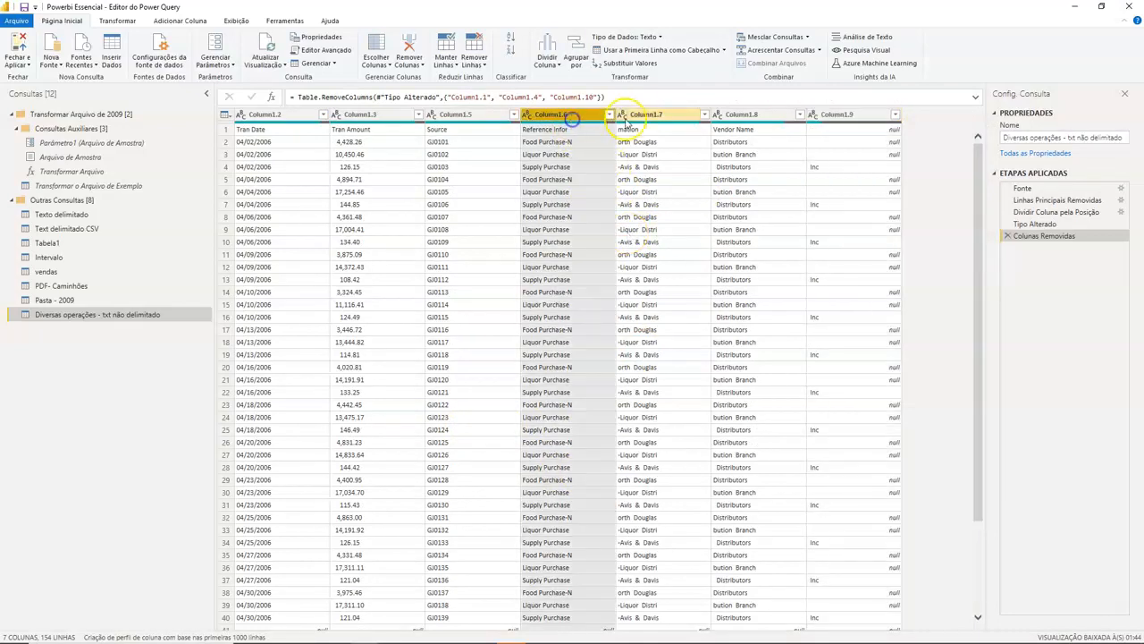
left_click(645, 115, "ctrl")
left_click(747, 115, "ctrl")
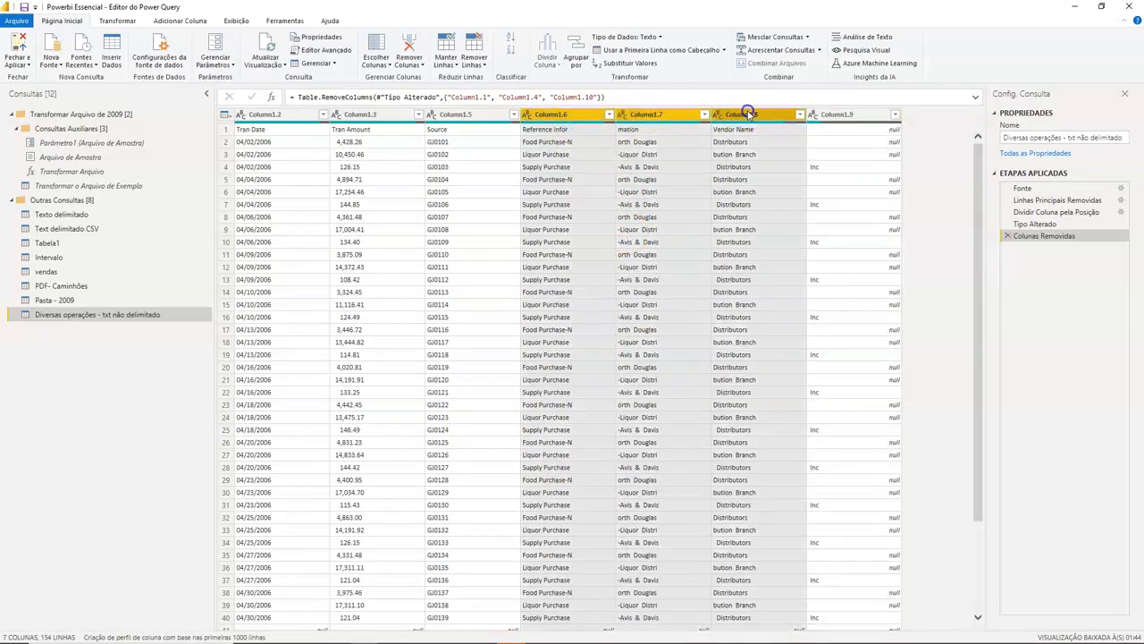
left_click(857, 115, "ctrl")
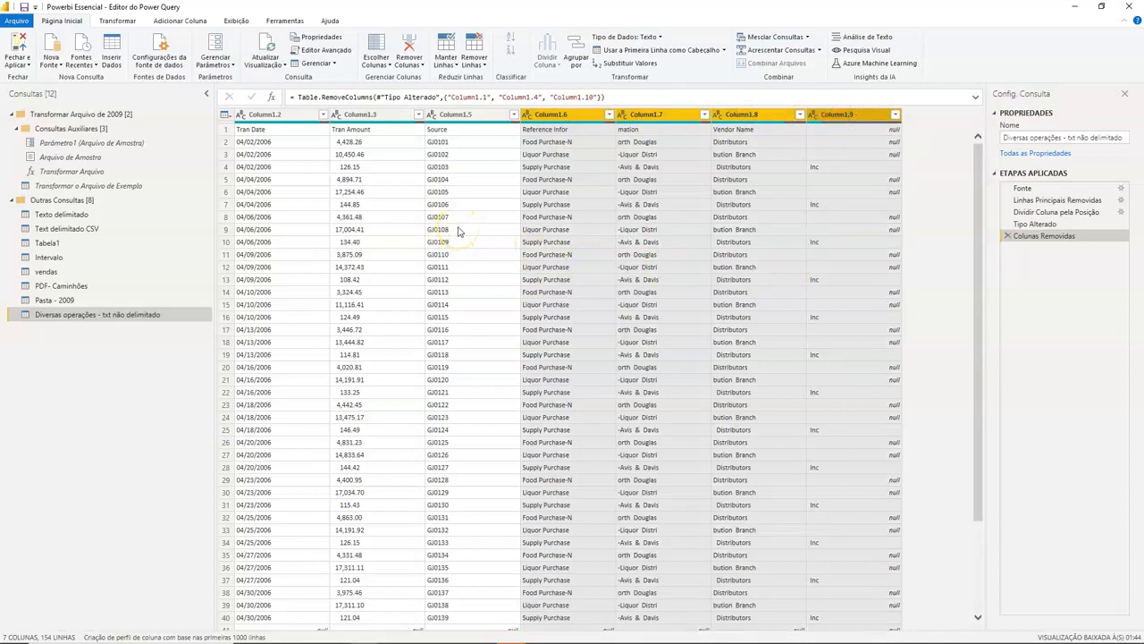
left_click(118, 20)
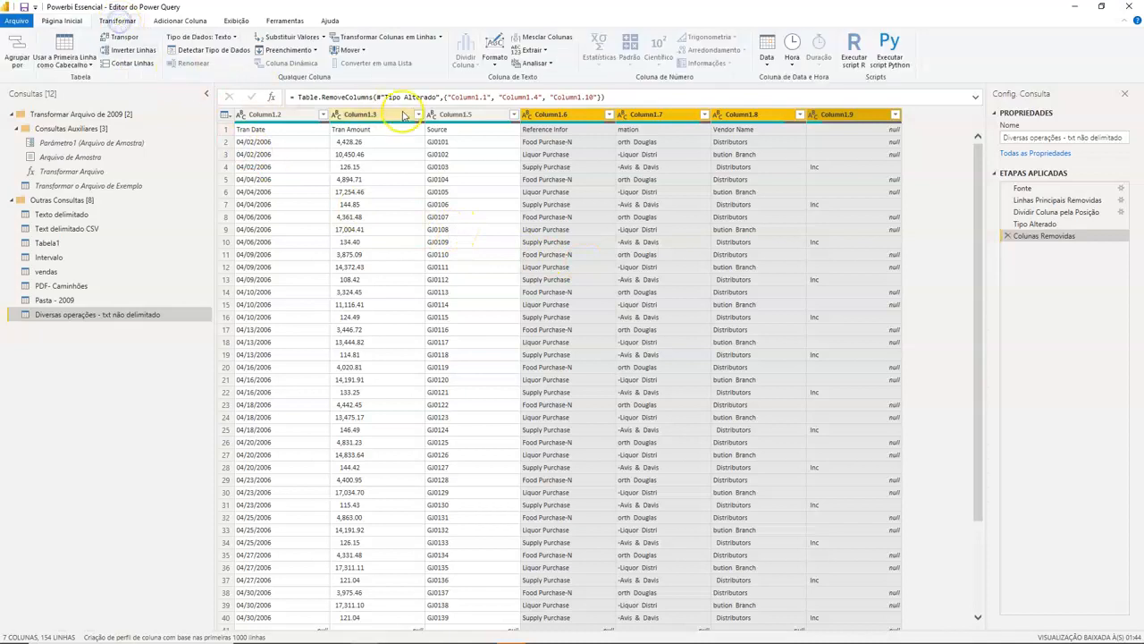
left_click(539, 38)
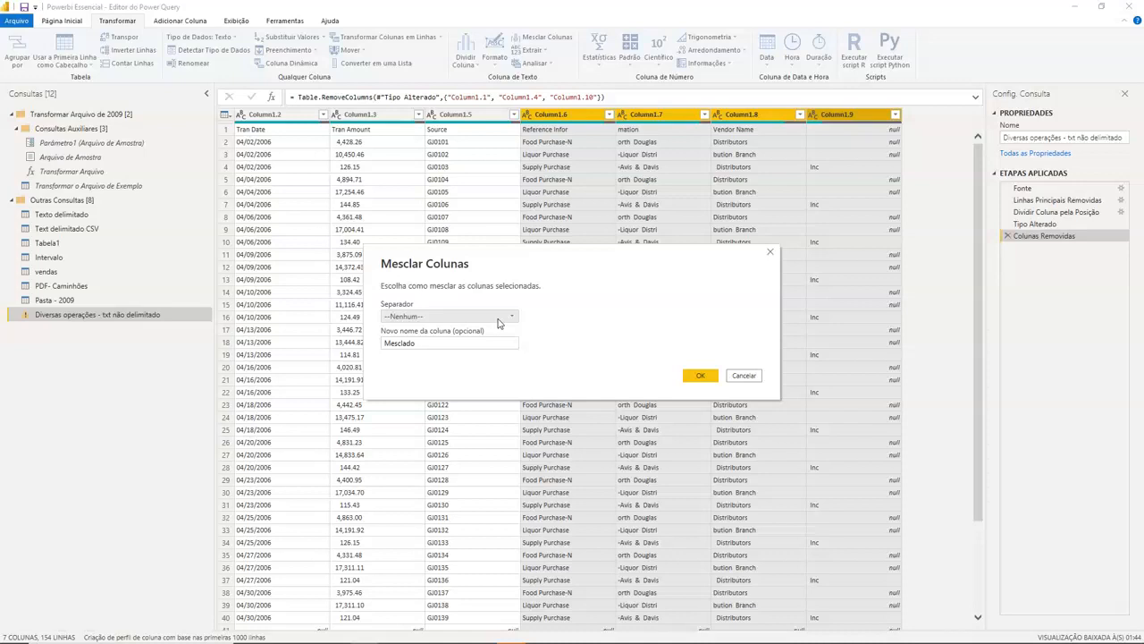
left_click(498, 319)
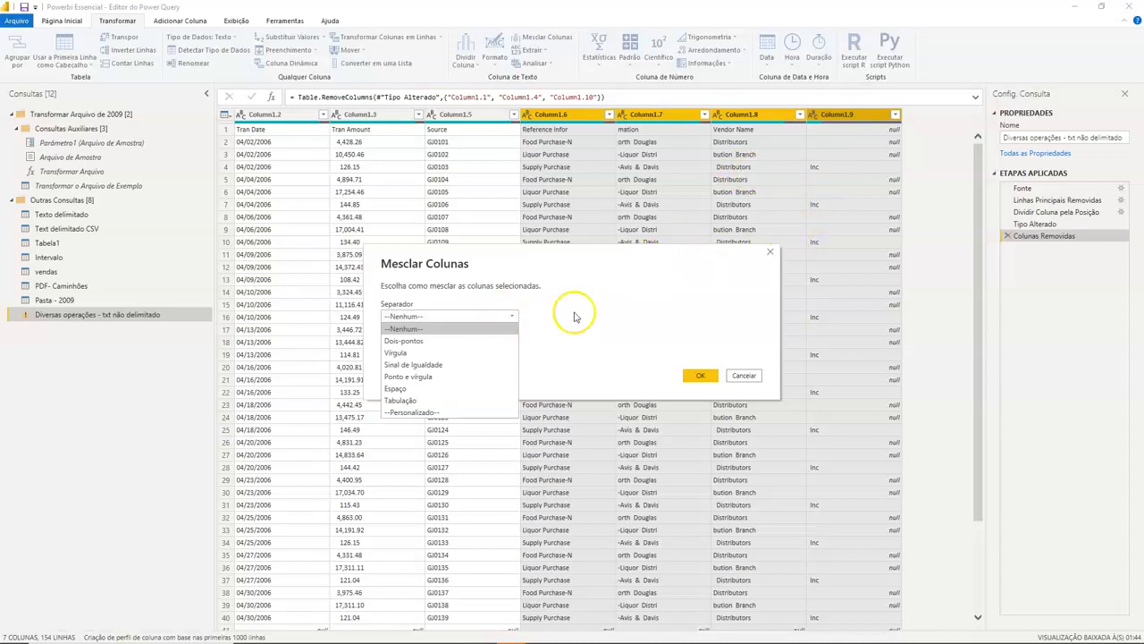
left_click(505, 315)
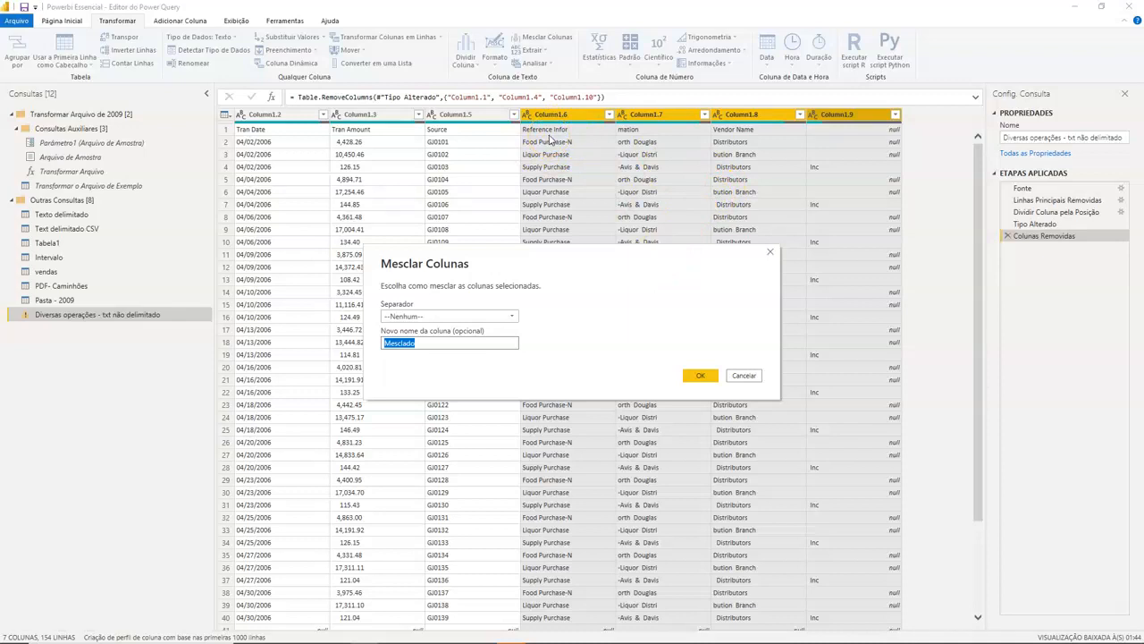
left_click(699, 375)
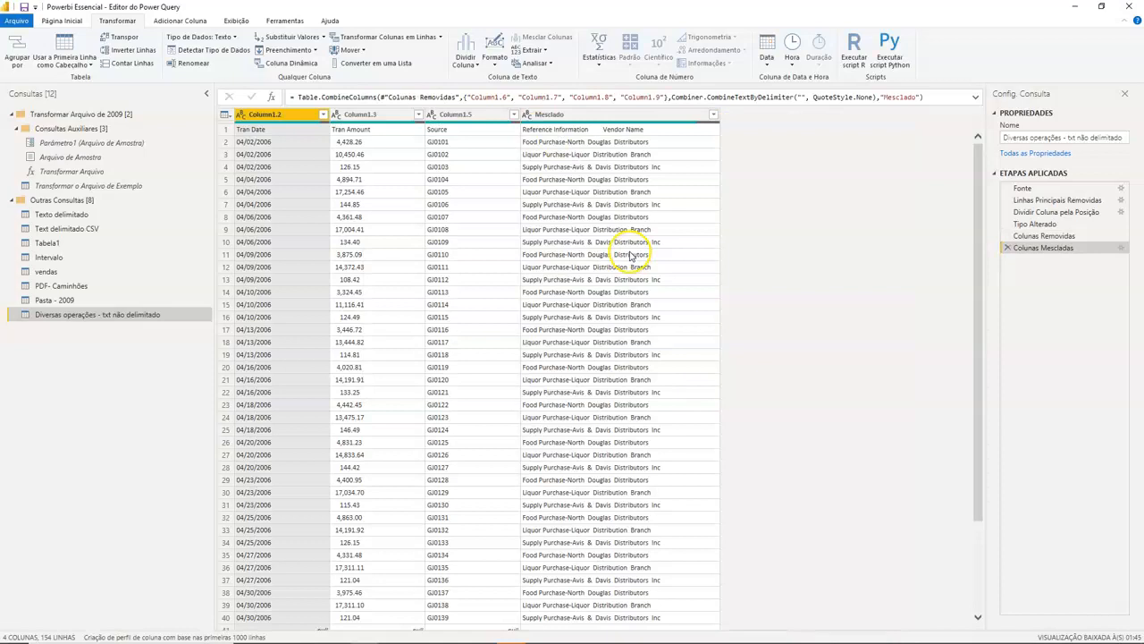
Step: Promote the first row of the table to column headers
left_click(575, 132)
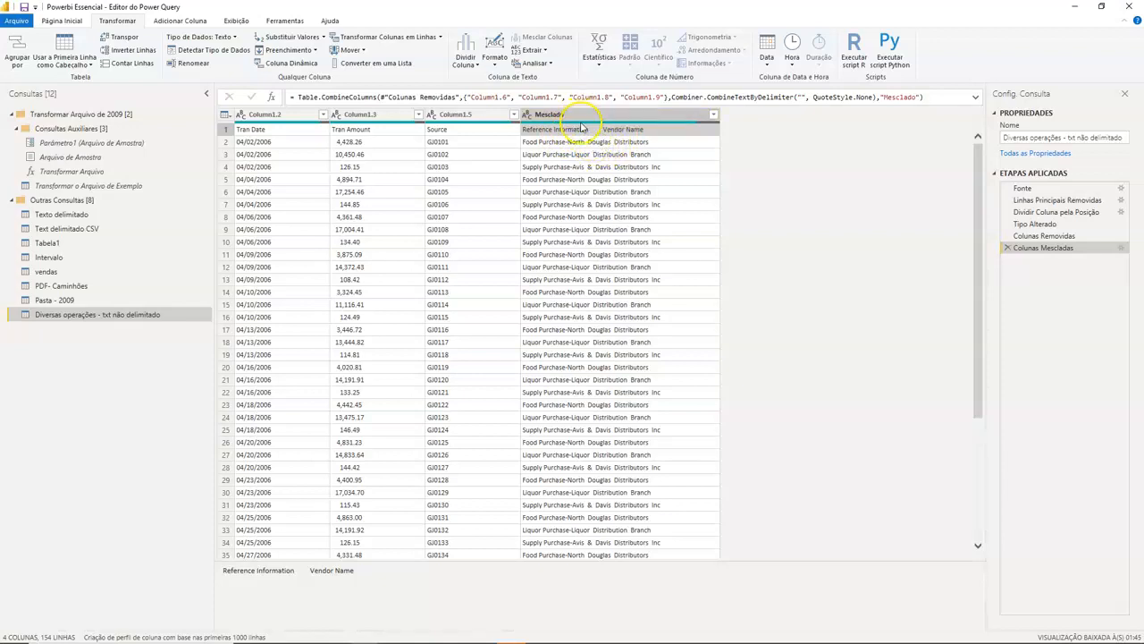
left_click(62, 20)
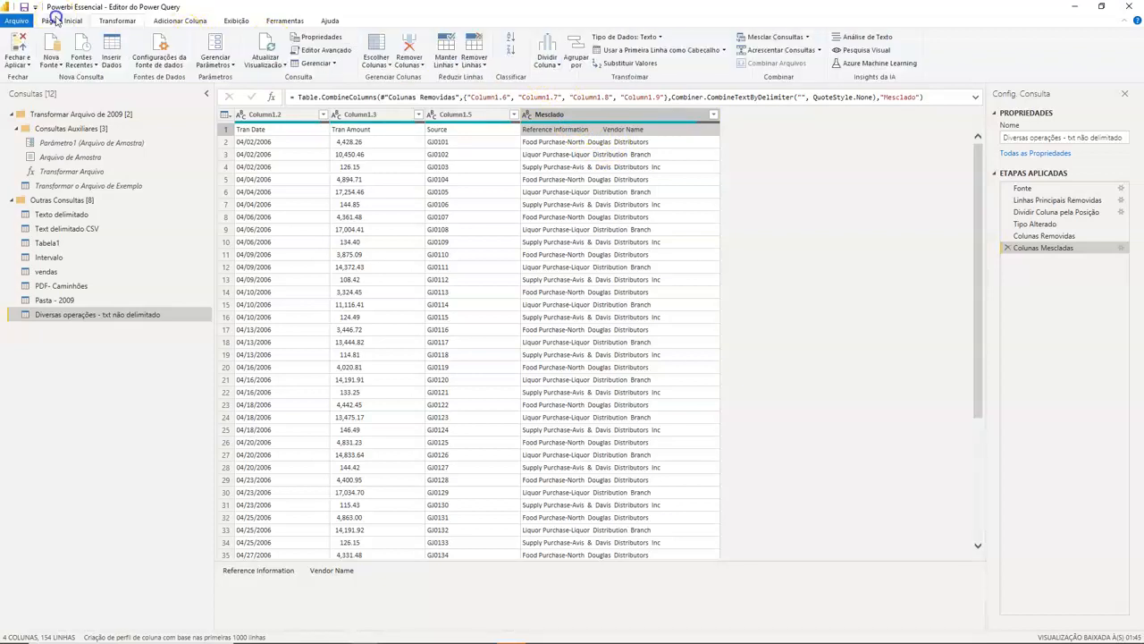
left_click(647, 51)
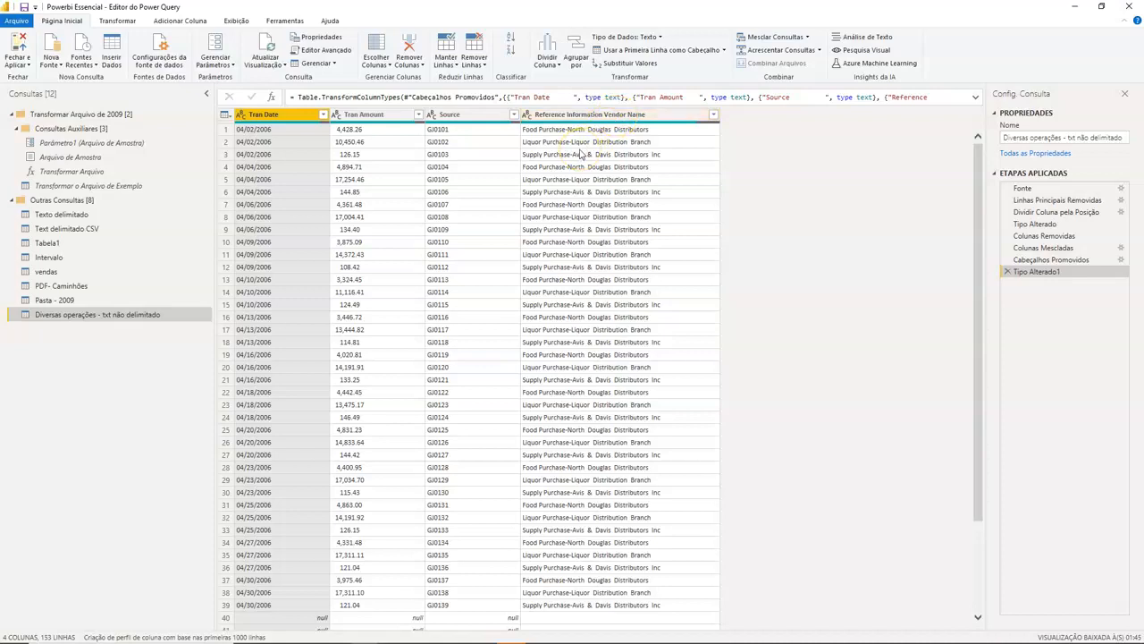
Step: Split the Reference Information Vendor Name column by the custom delimiter "-", only at its left-most occurrence
left_click(561, 115)
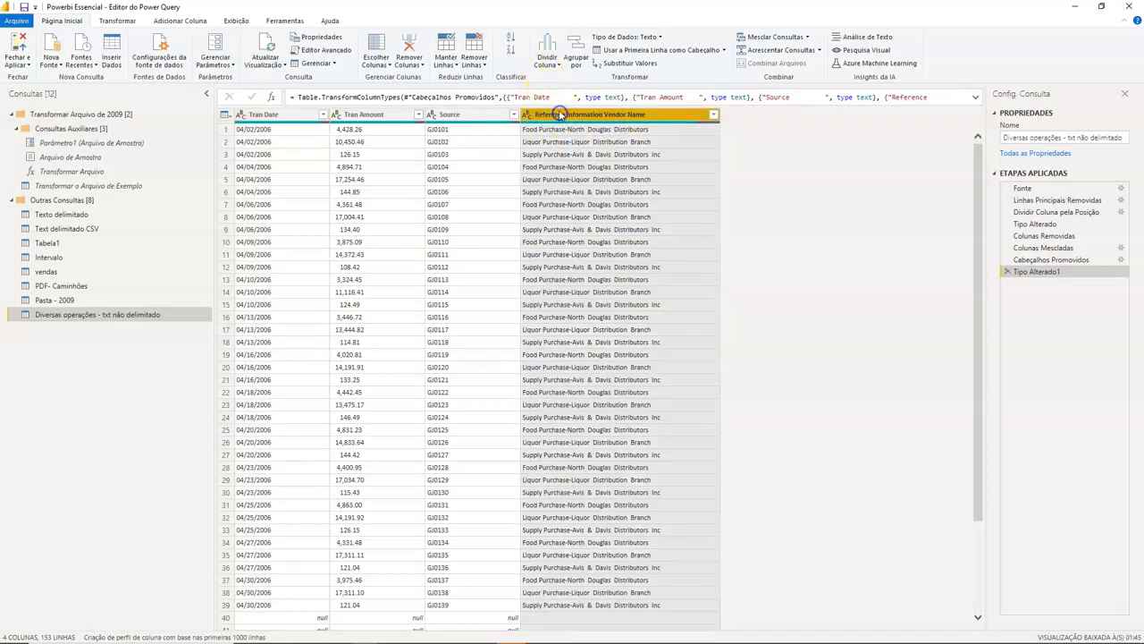
left_click(555, 62)
left_click(559, 75)
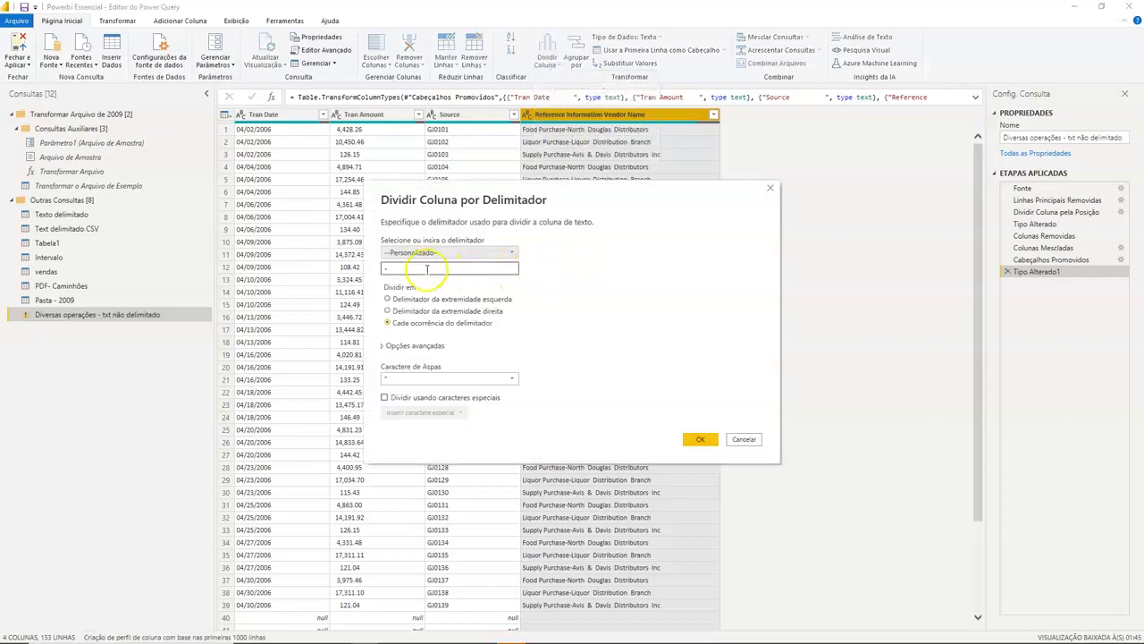
left_click_drag(402, 270, 370, 271)
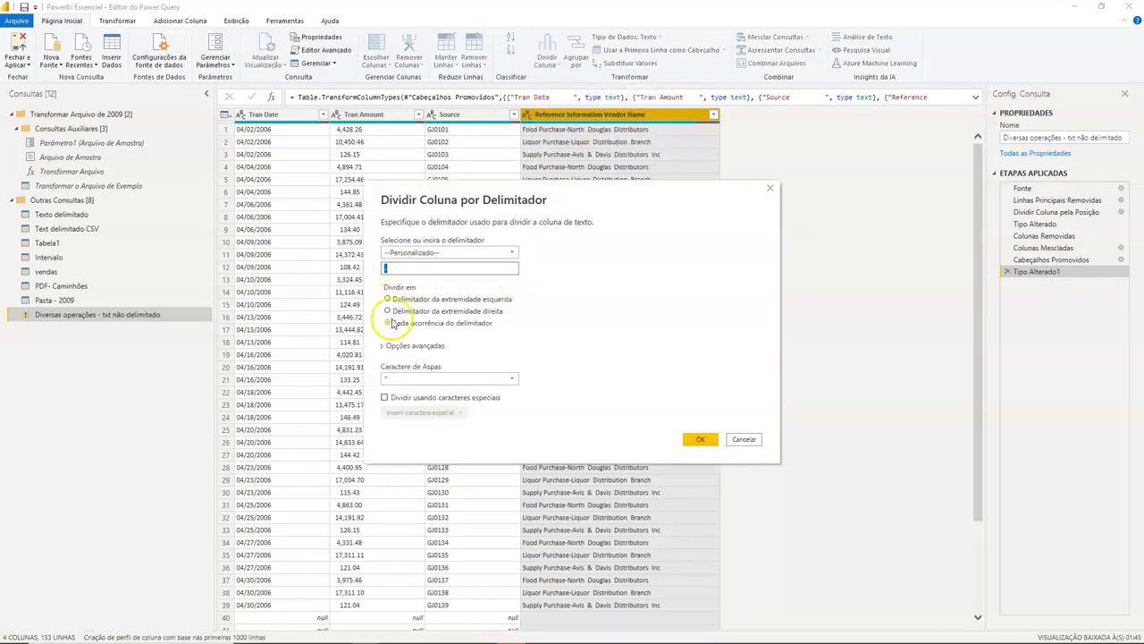
left_click(389, 298)
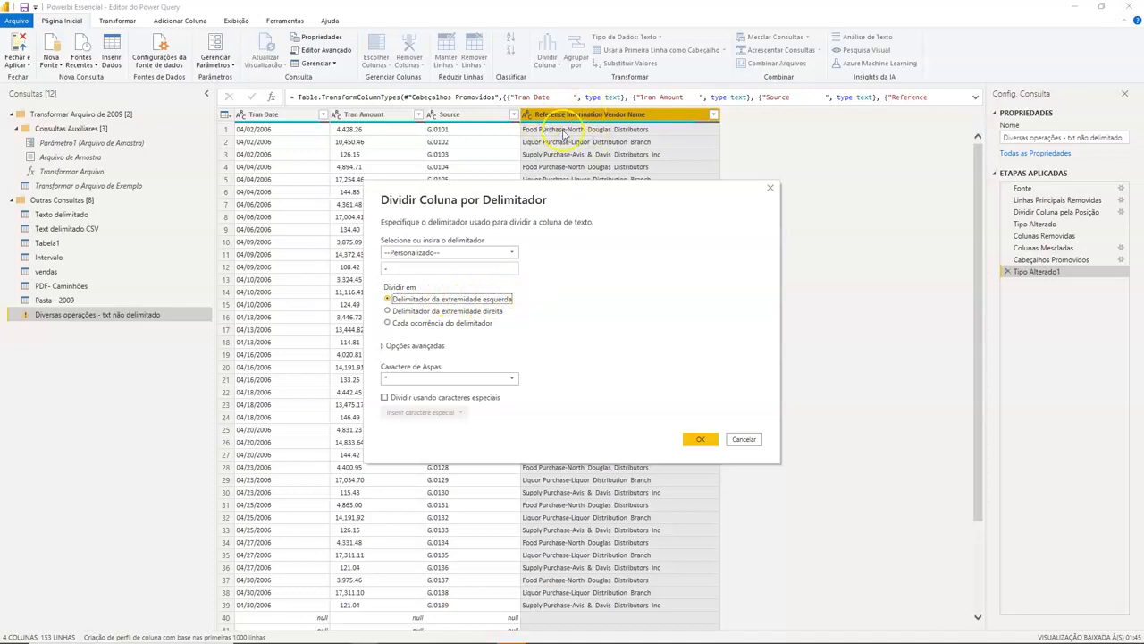
left_click(701, 439)
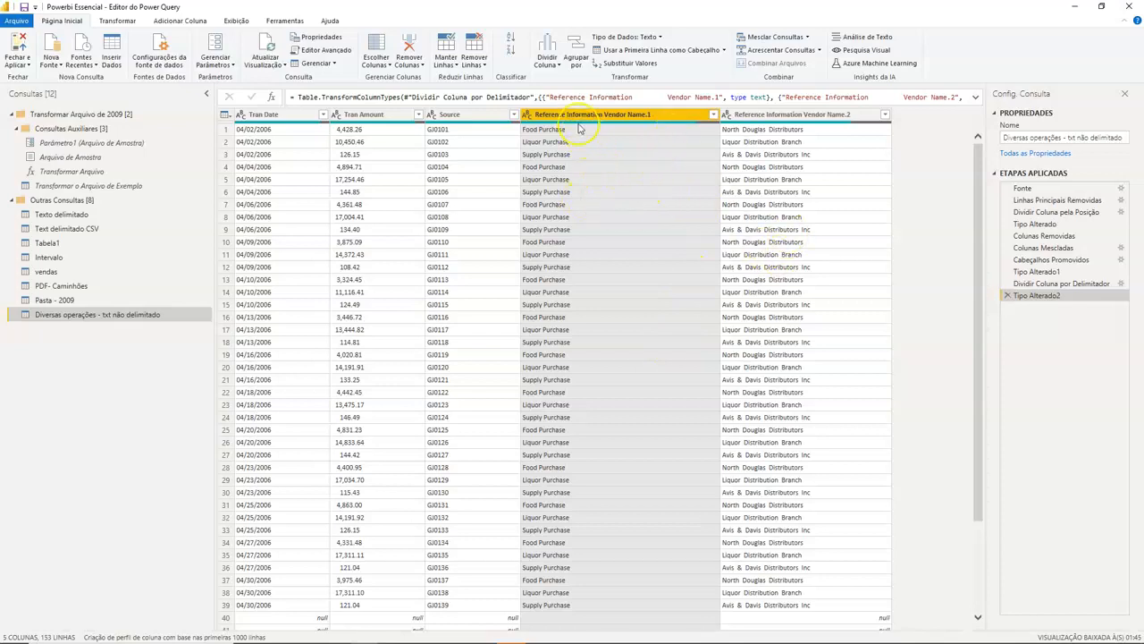
Step: Rename the first column produced by the hyphen split as Reference Information
double_click(657, 114)
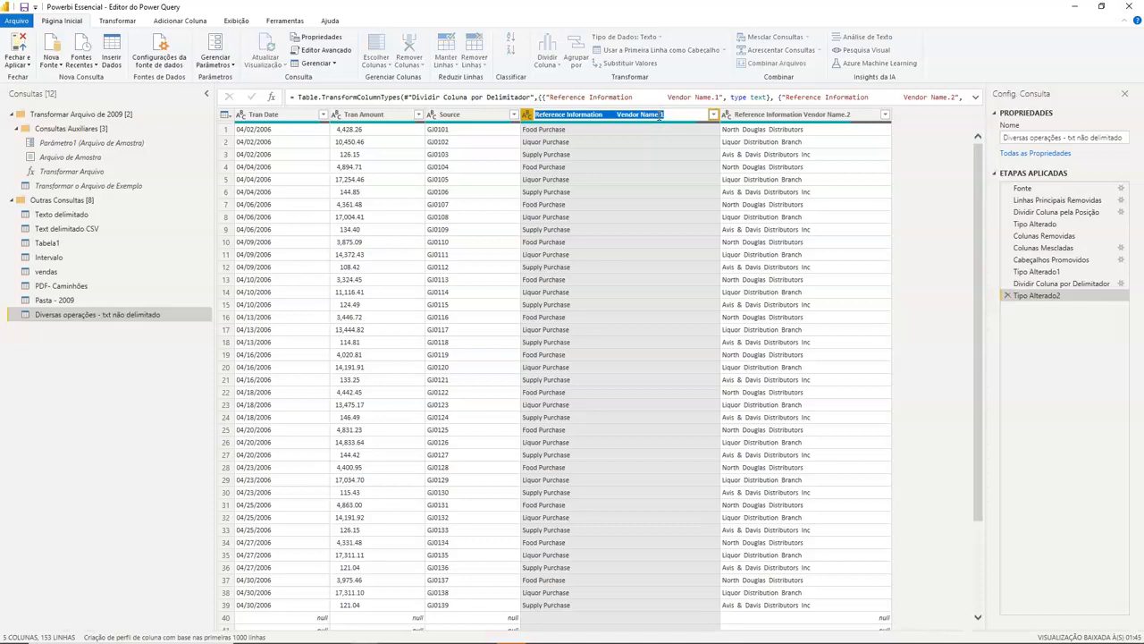
left_click(660, 115)
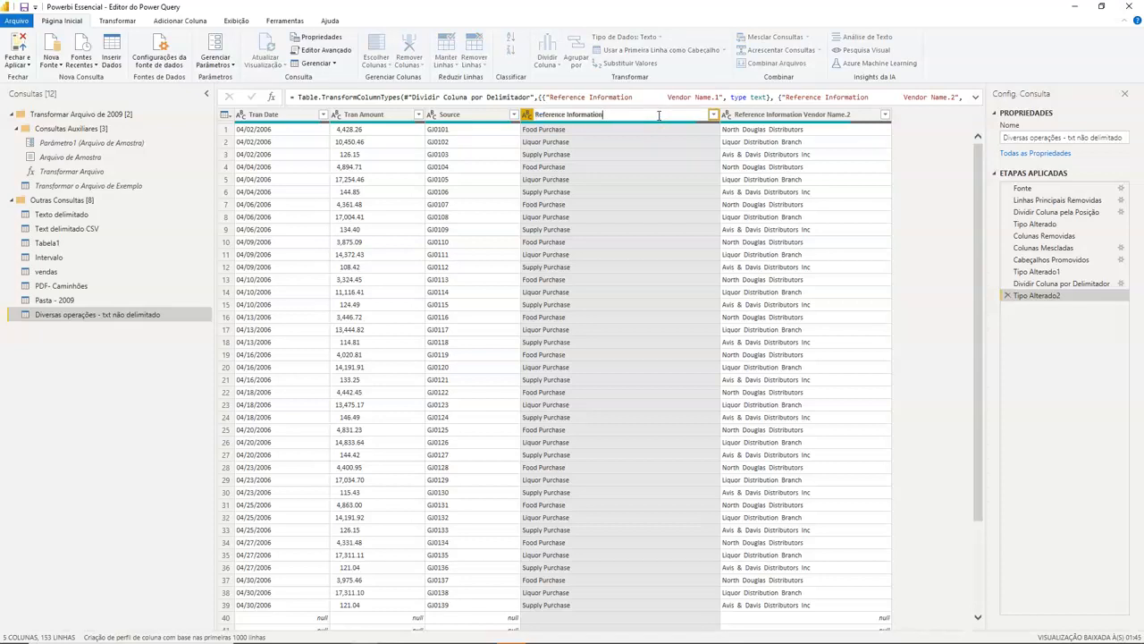
key("Return")
Step: Rename the second column produced by the hyphen split as Vendor Name
left_click(791, 115)
double_click(791, 114)
key("End")
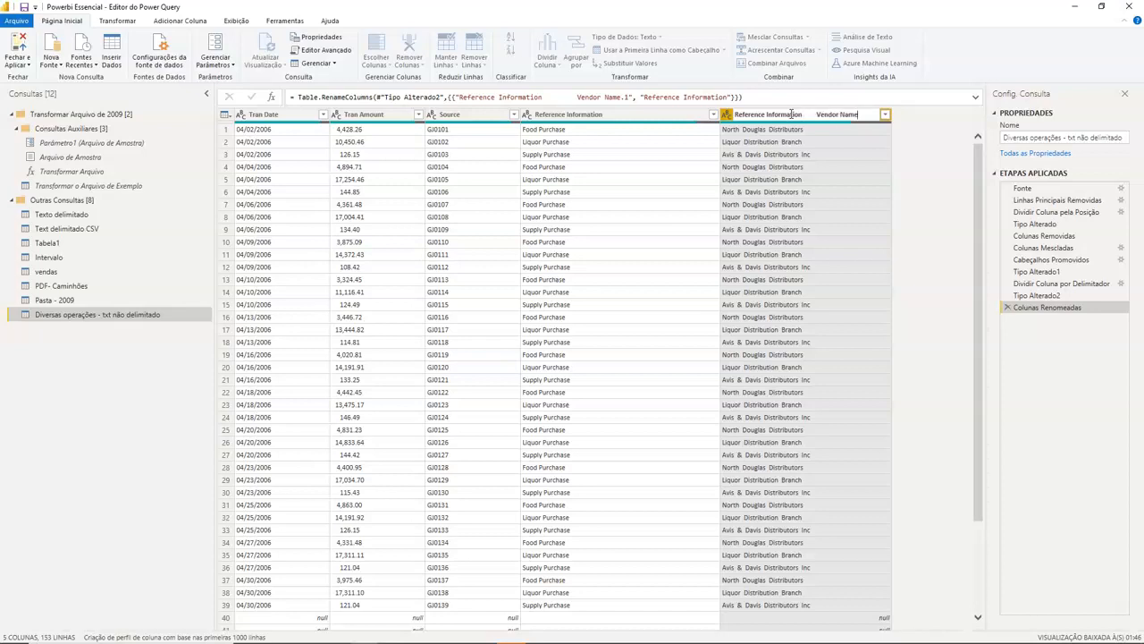
key("ctrl+shift+Left")
key("ctrl+shift+Left")
key("BackSpace")
key("Return")
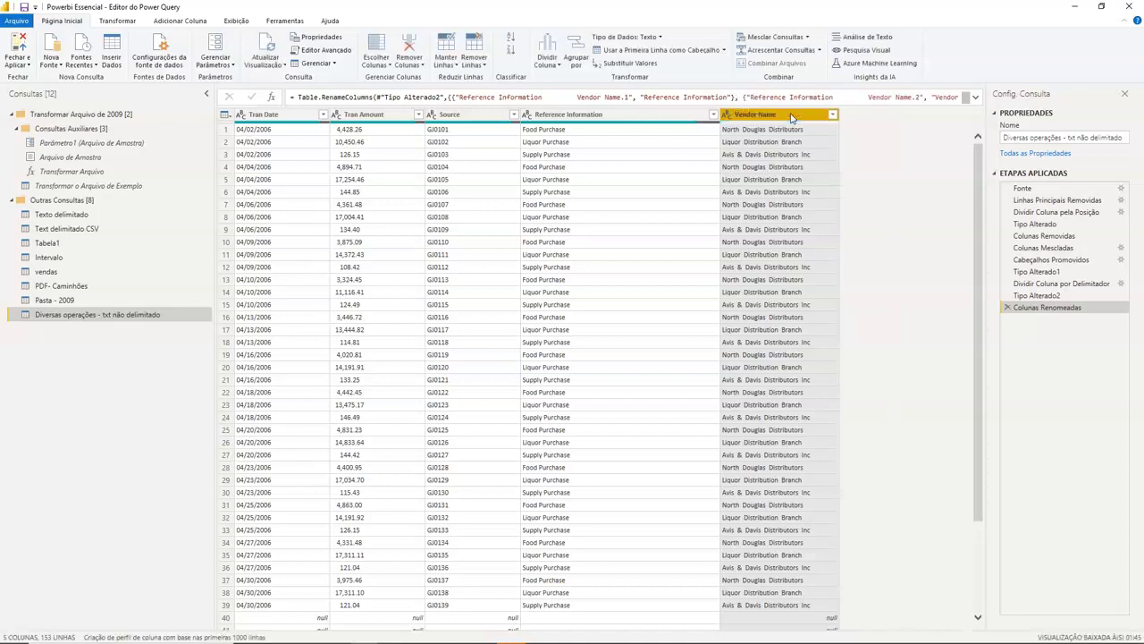
Step: Check the distinct values in the Vendor Name column without applying a filter
left_click(832, 114)
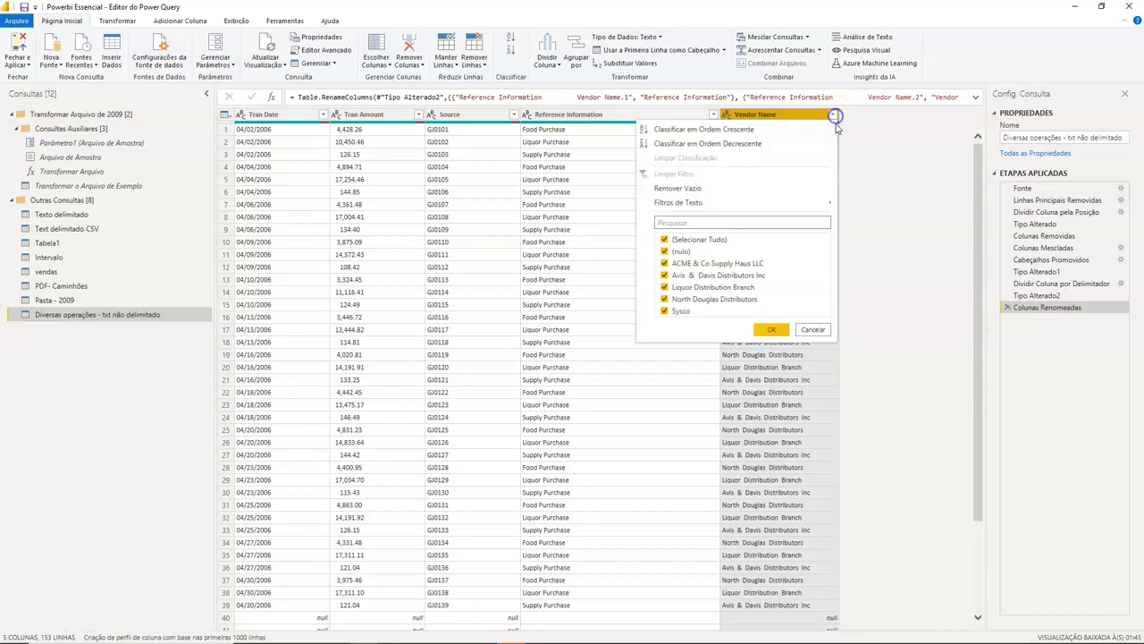
key("Escape")
left_click(673, 218)
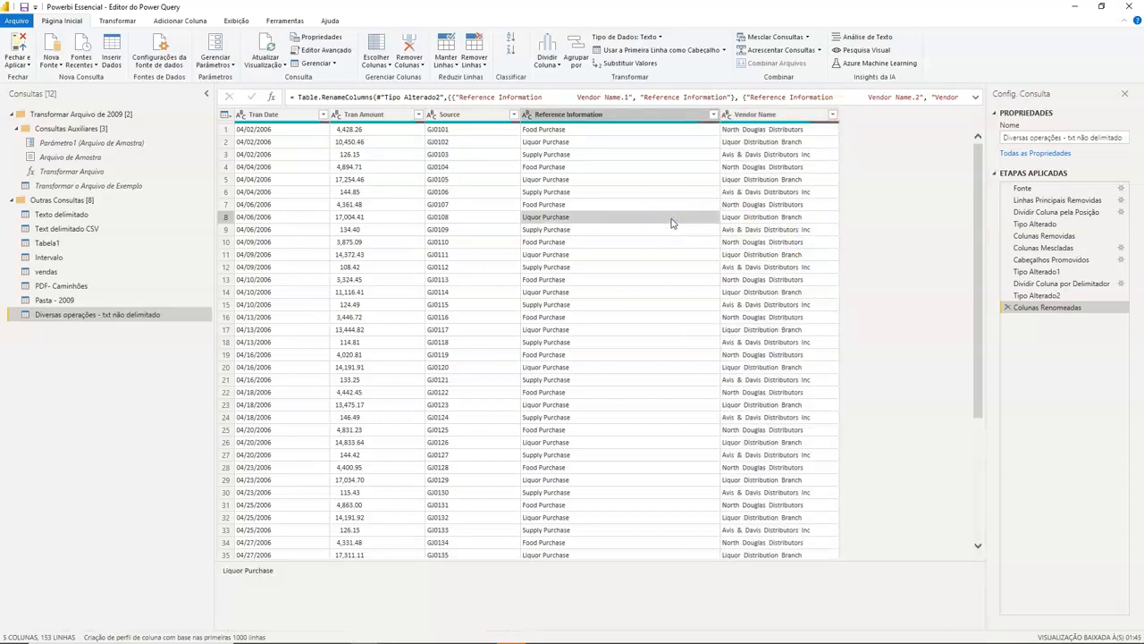
Step: Change the Tran Amount column's type using locale, with data type Número decimal fixo and locale Inglês (Estados Unidos)
left_click(320, 180)
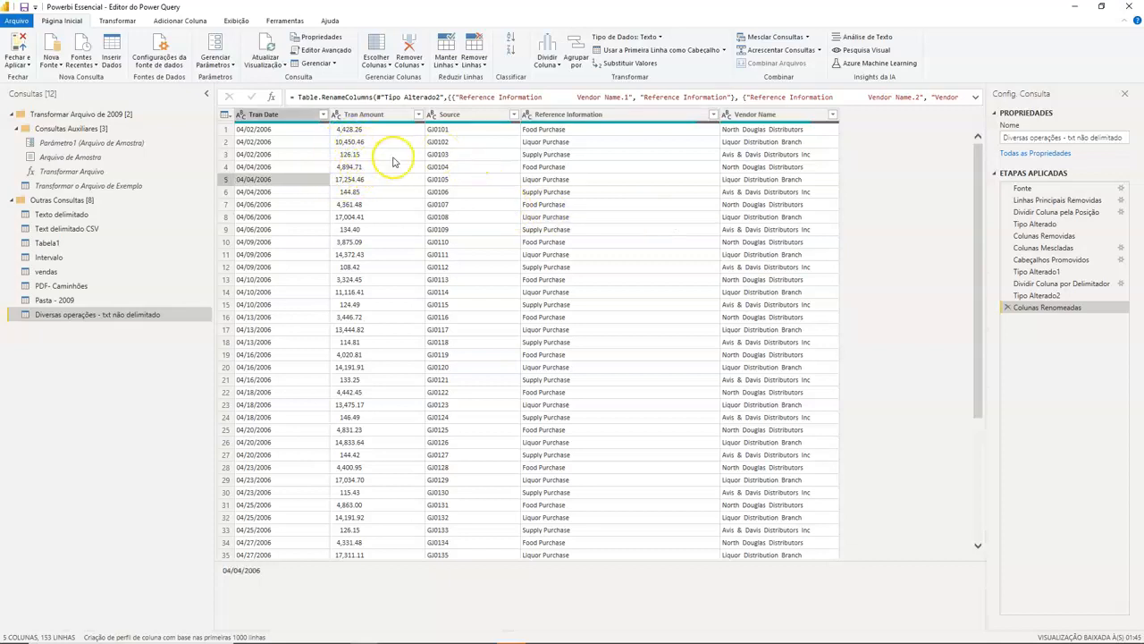
left_click(337, 119)
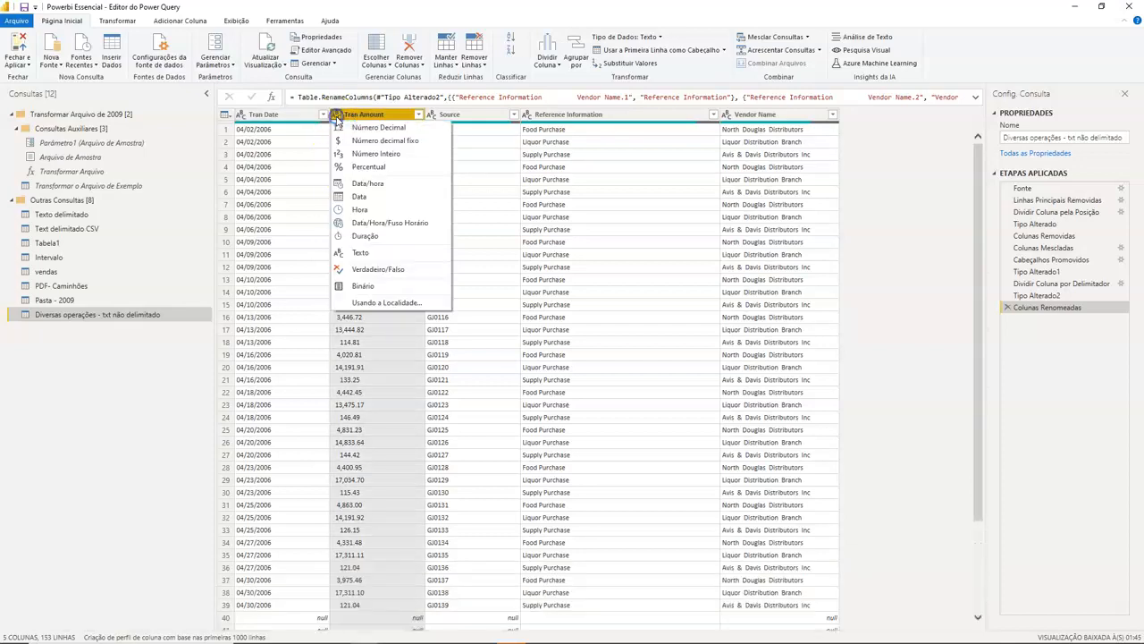
left_click(387, 304)
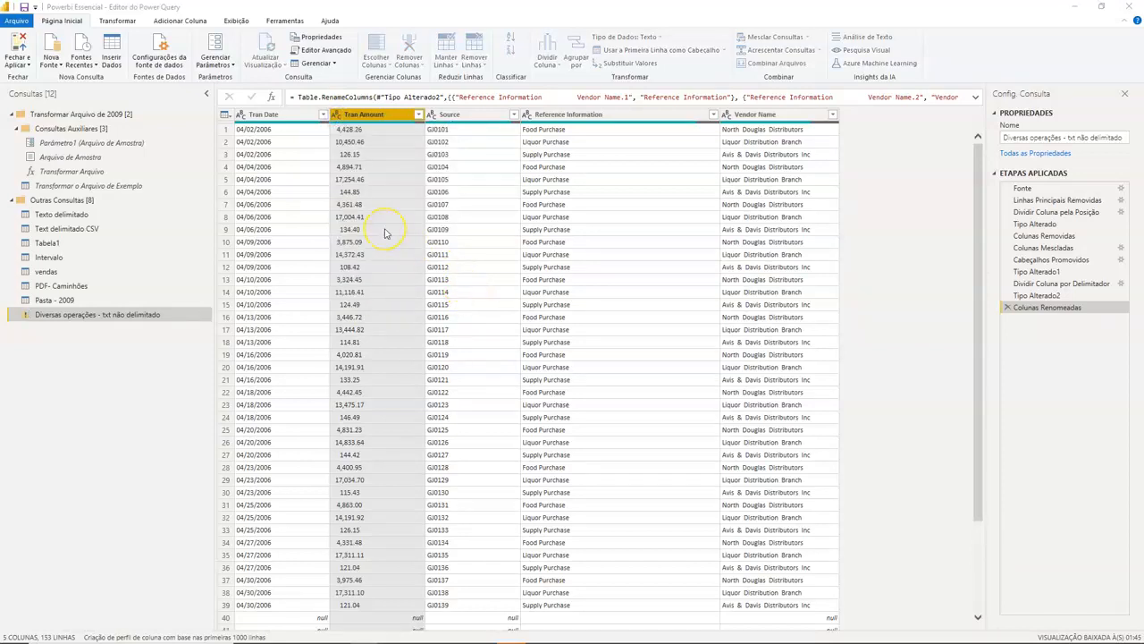
left_click(440, 320)
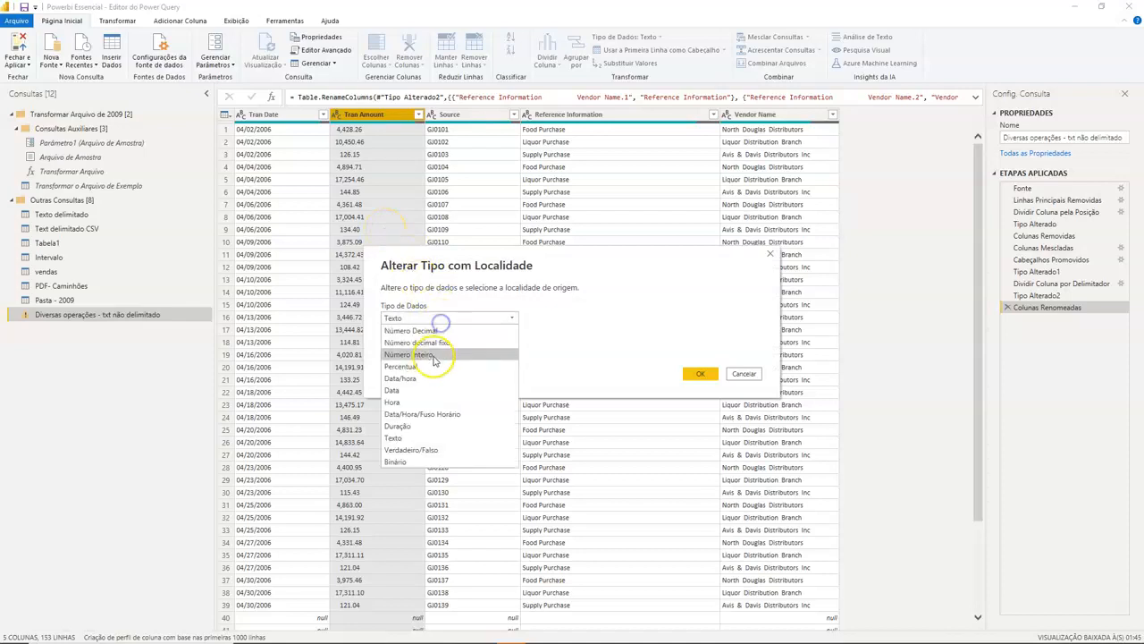
left_click(431, 344)
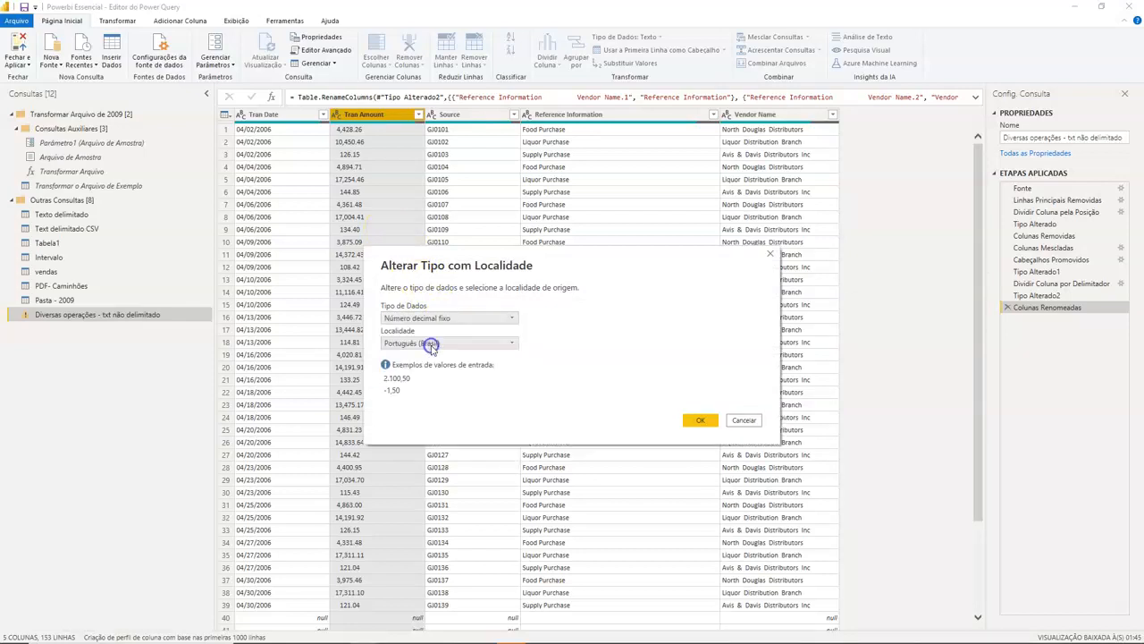
left_click(431, 343)
scroll(479, 403, "up", 5)
scroll(480, 407, "up", 20)
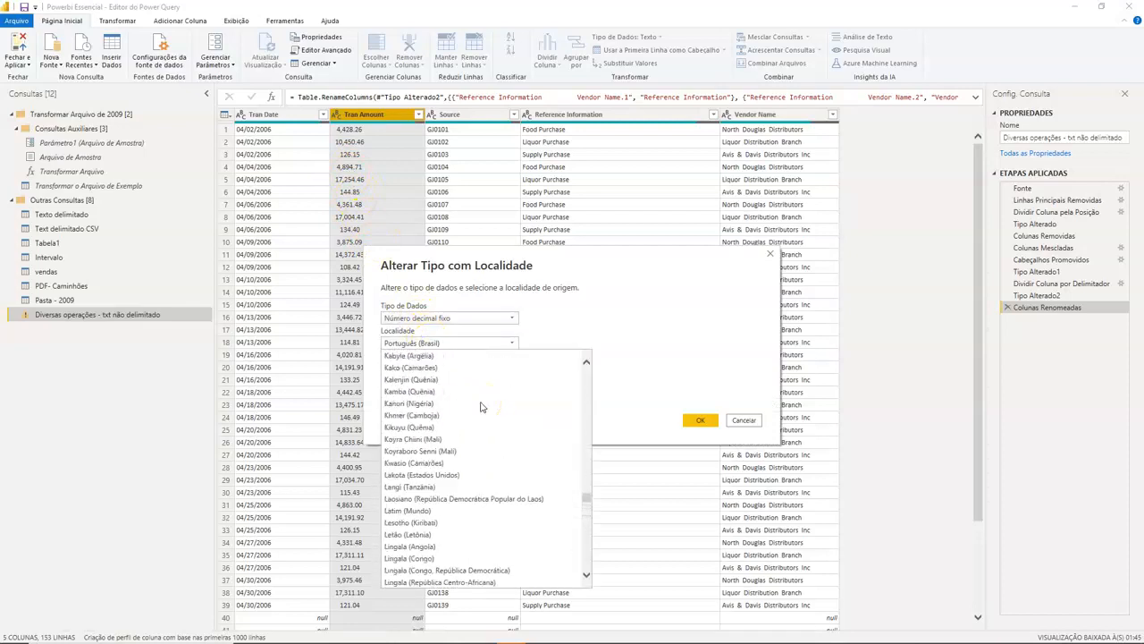
scroll(480, 407, "up", 10)
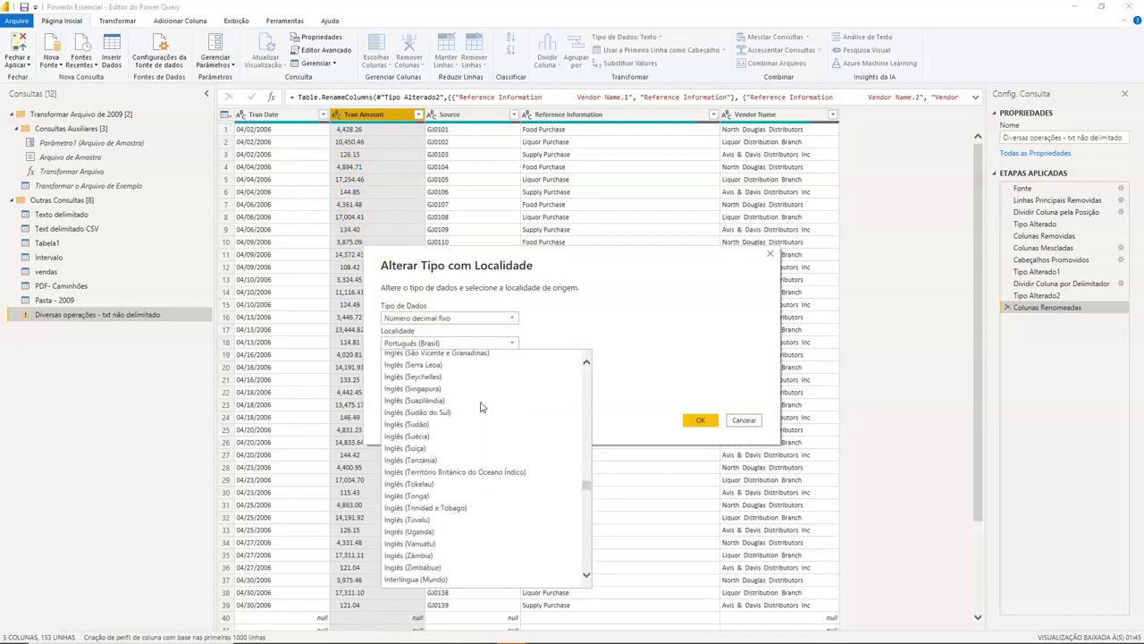
scroll(480, 407, "up", 6)
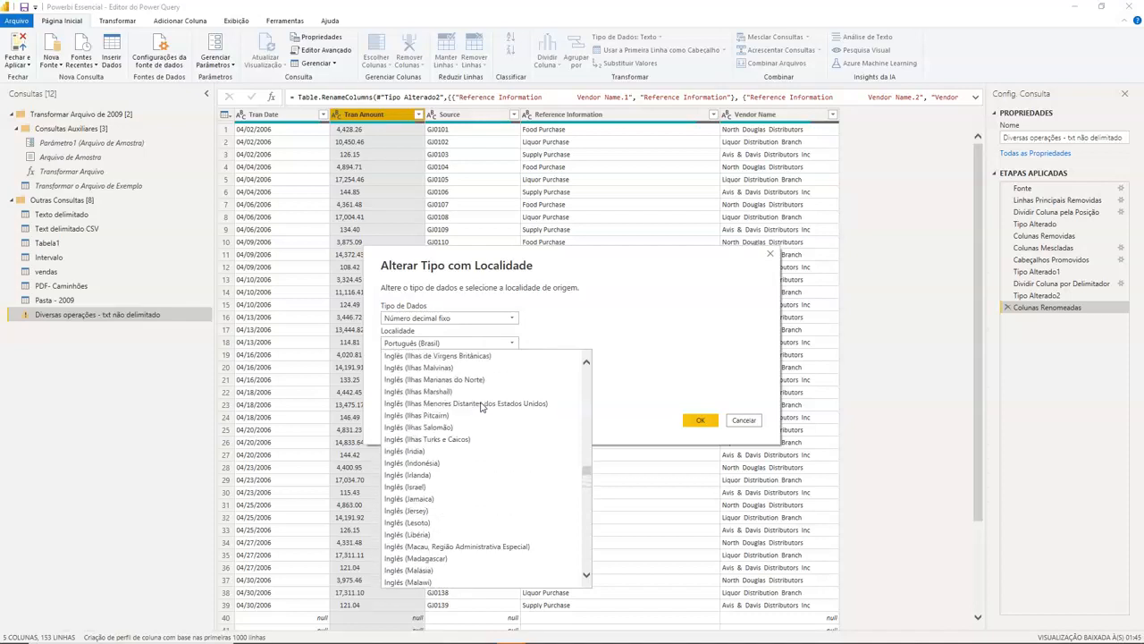
scroll(480, 407, "up", 5)
scroll(471, 439, "up", 5)
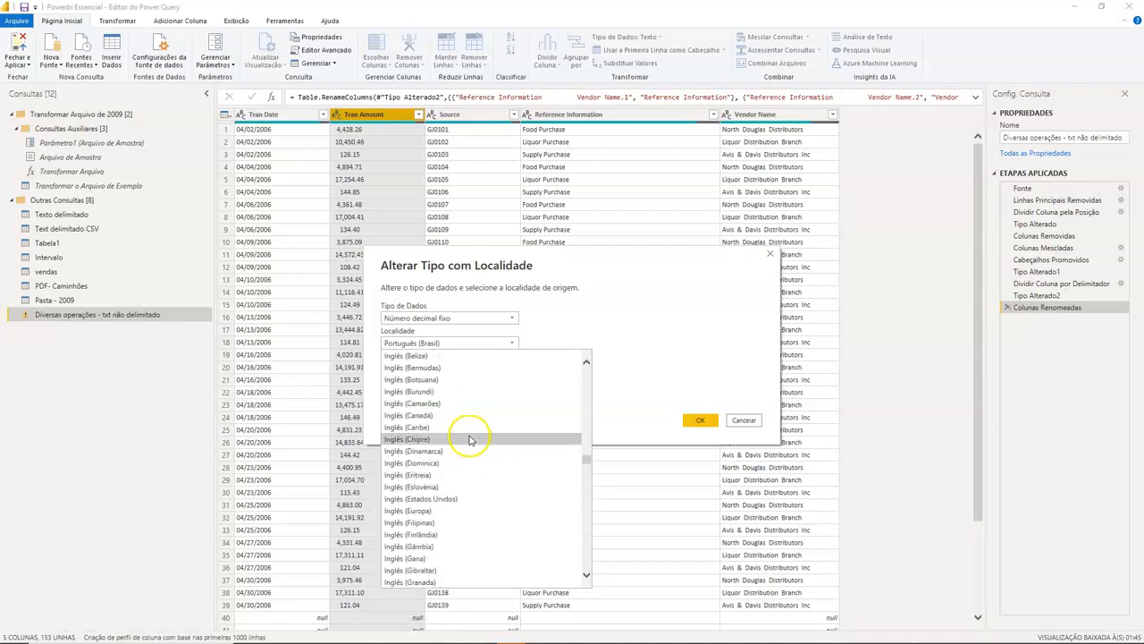
left_click(465, 498)
left_click(695, 420)
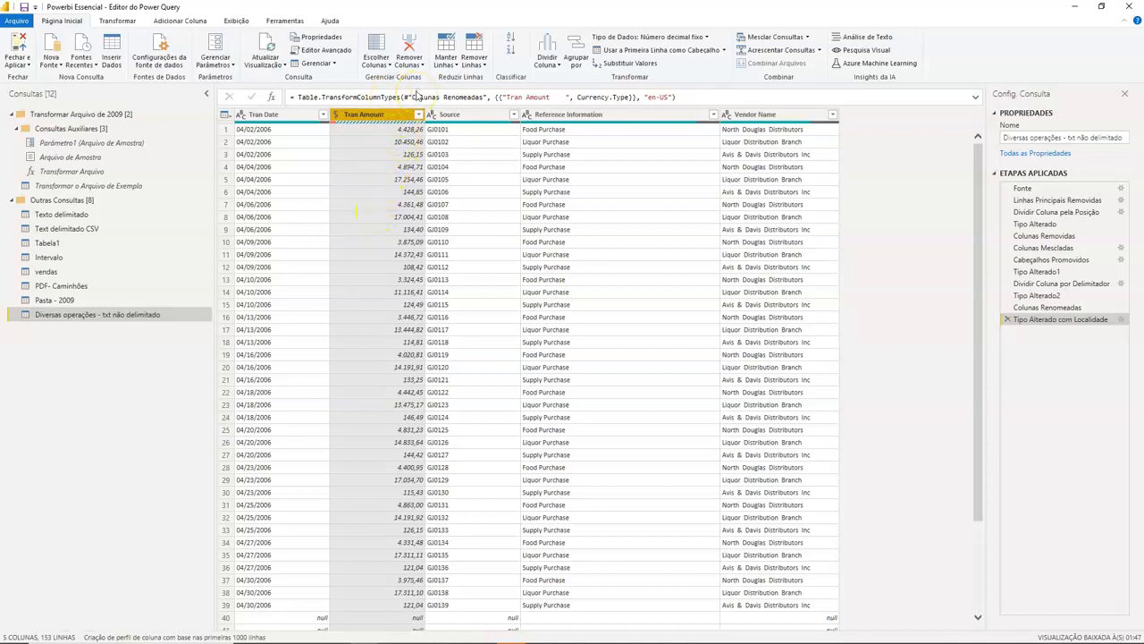
Step: Keep only the rows with errors in Tran Amount, inspect the first error's details, and delete the Erros Mantidos step
left_click(457, 68)
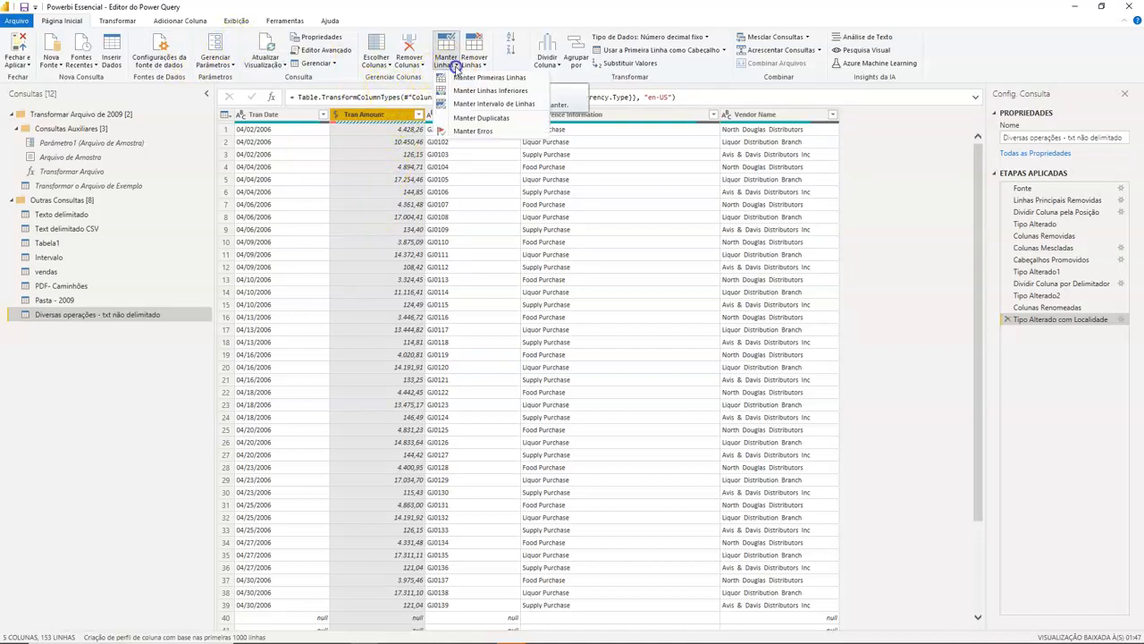
left_click(472, 132)
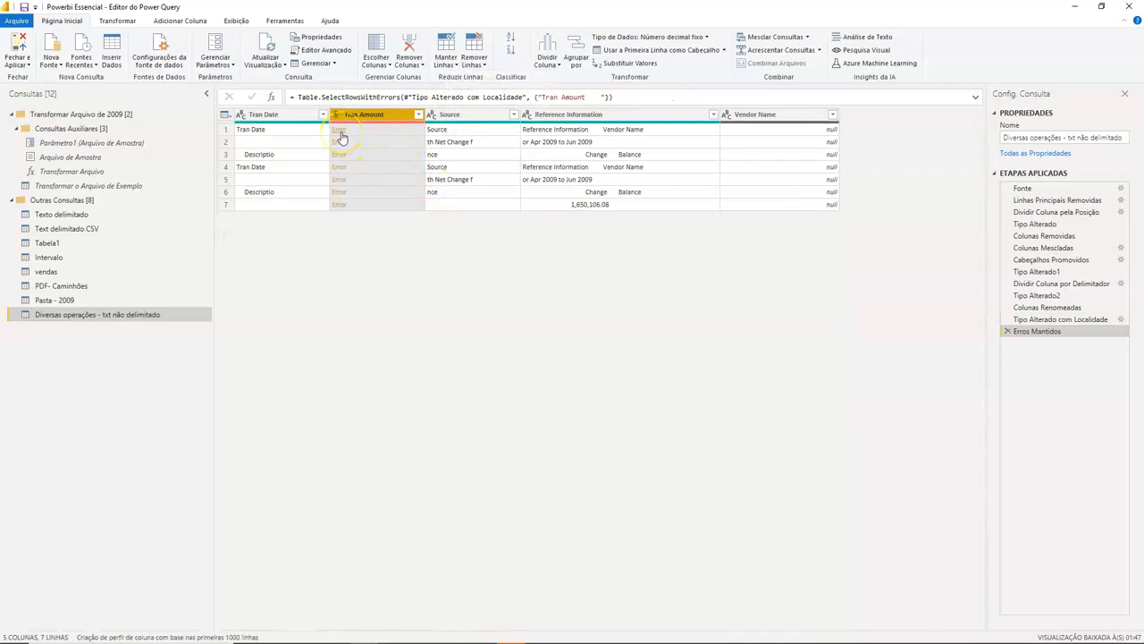
left_click(407, 131)
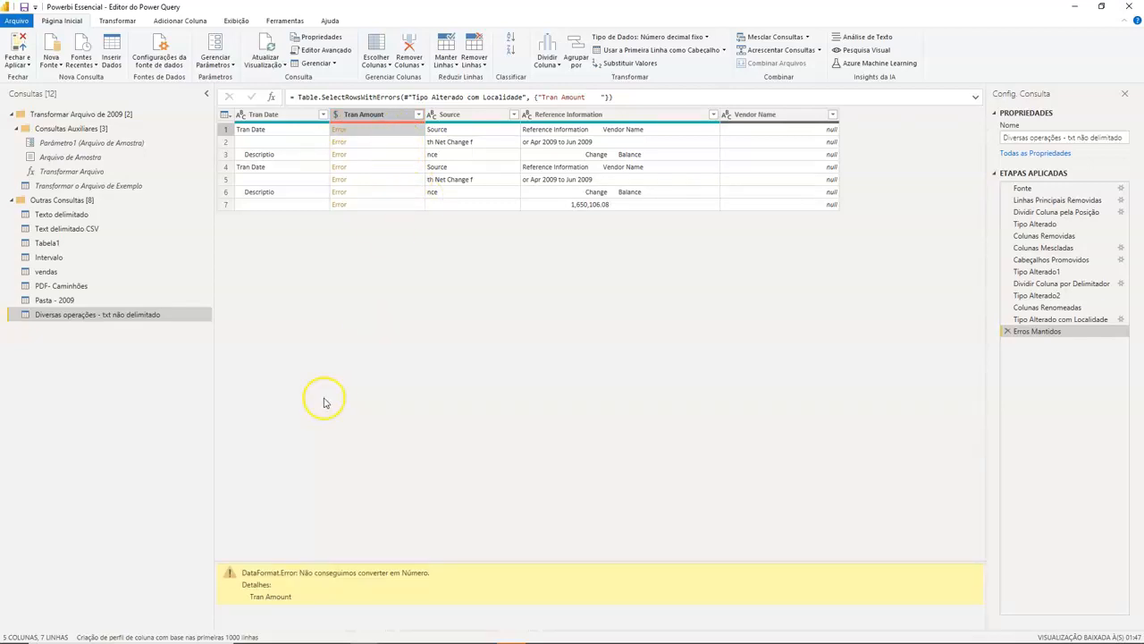
left_click_drag(297, 596, 249, 592)
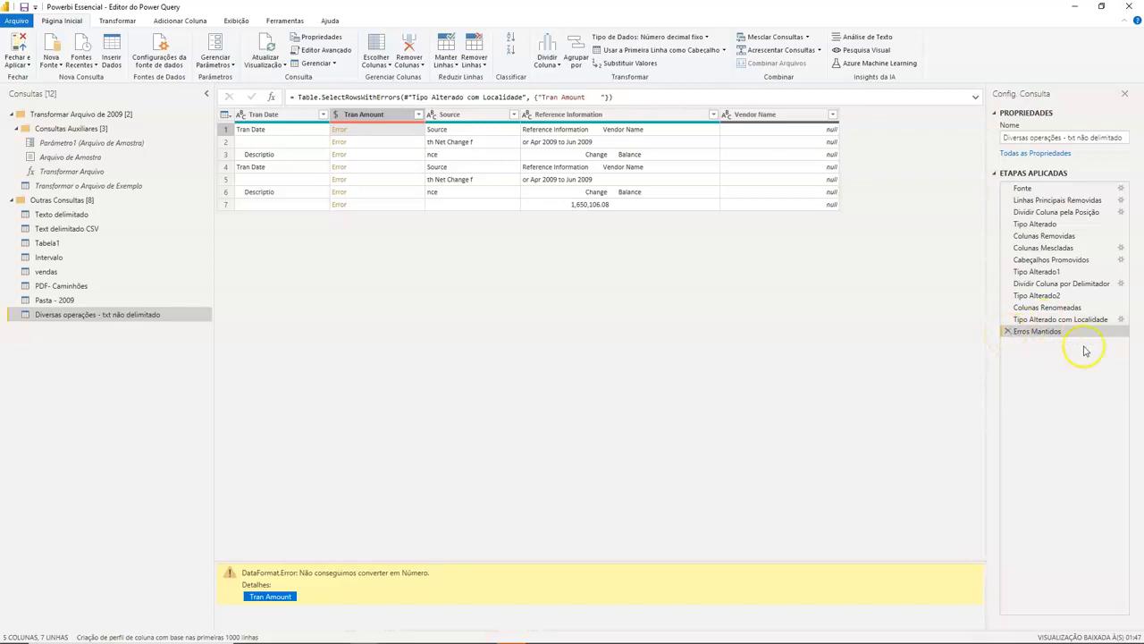
left_click(1007, 331)
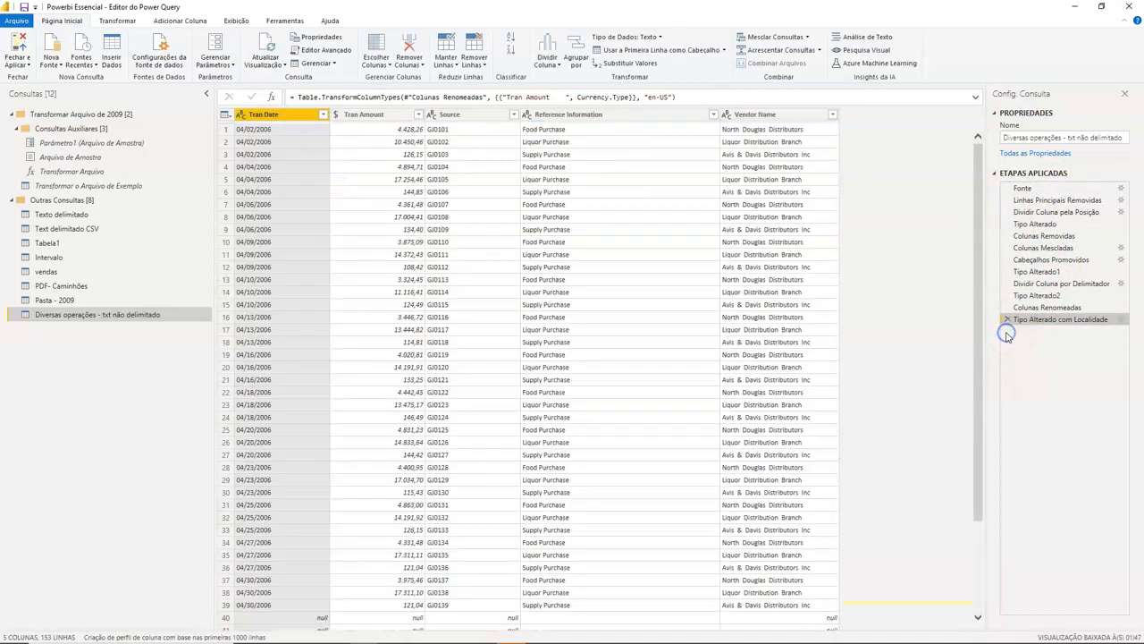
Step: After the Colunas Renomeadas step, filter Tran Amount to exclude "n of Account", "Tran Amount", "Balan" and the blank-text value
left_click(1049, 308)
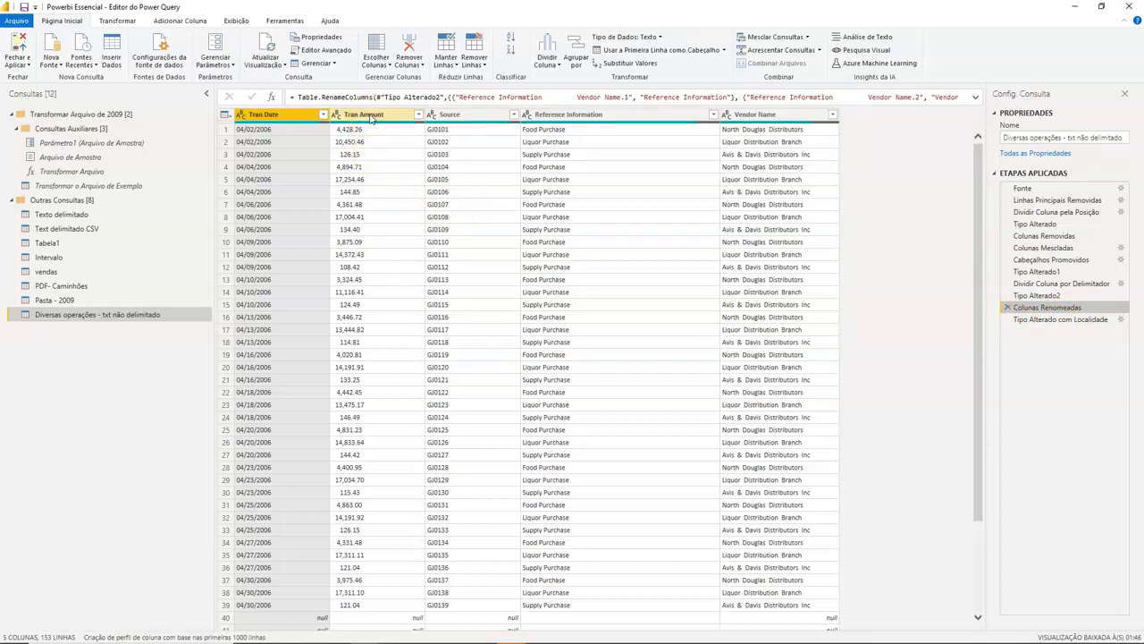
left_click(417, 114)
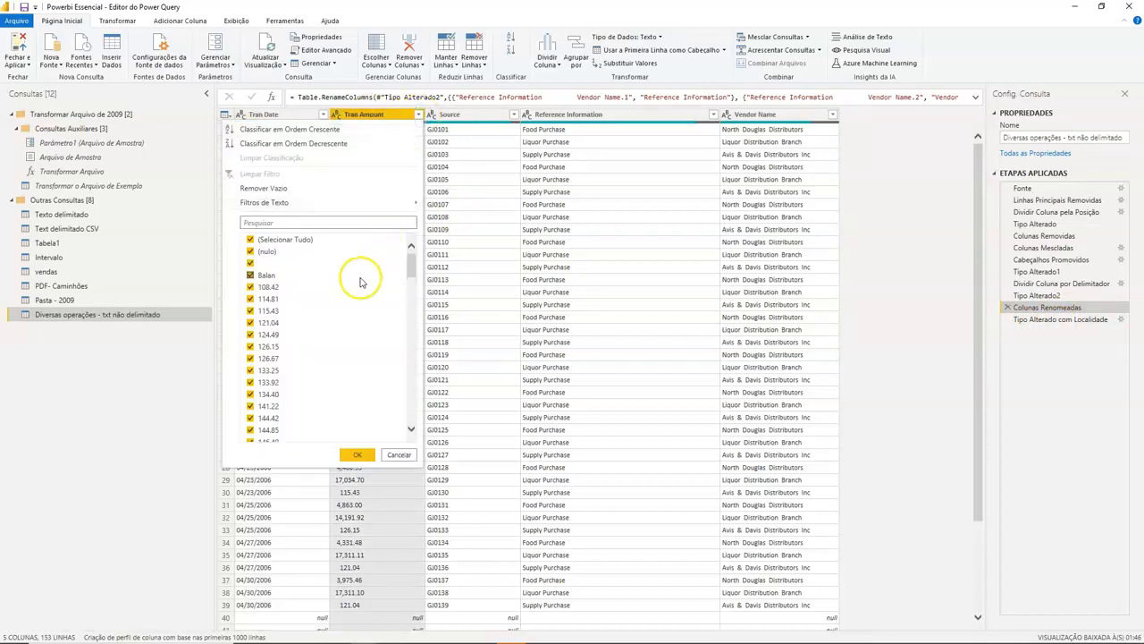
left_click_drag(403, 281, 404, 414)
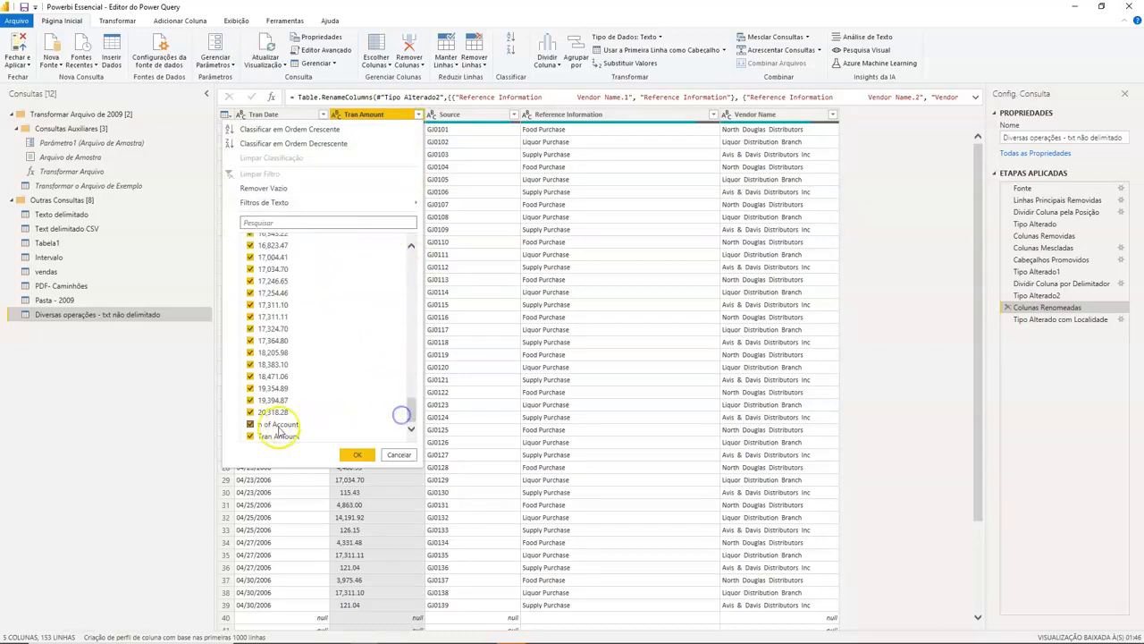
left_click(251, 425)
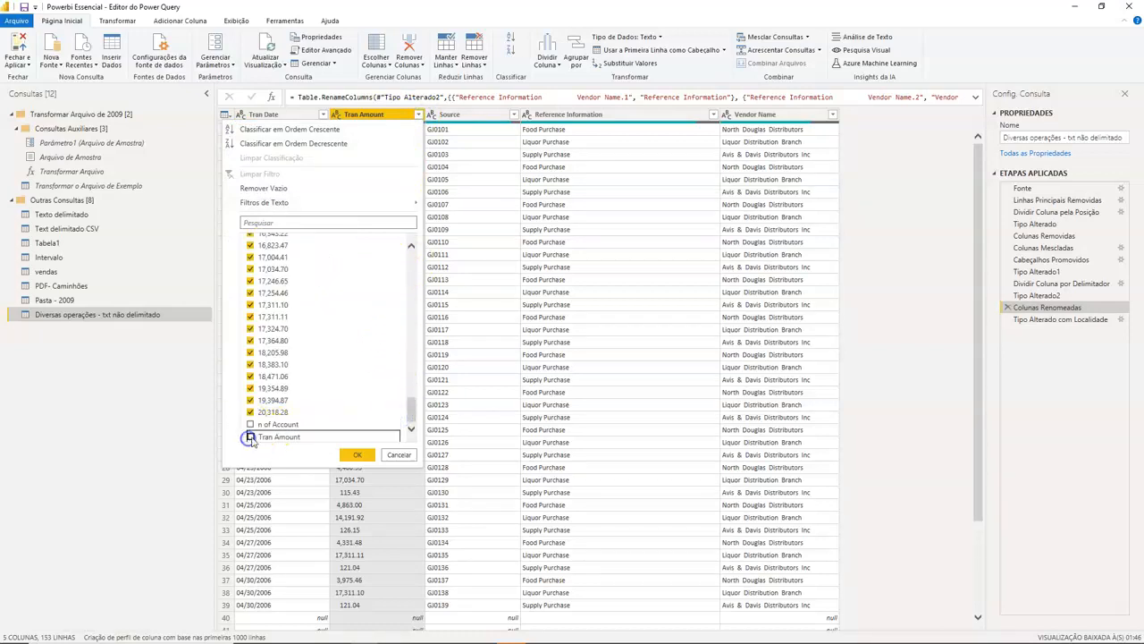
left_click_drag(403, 409, 434, 251)
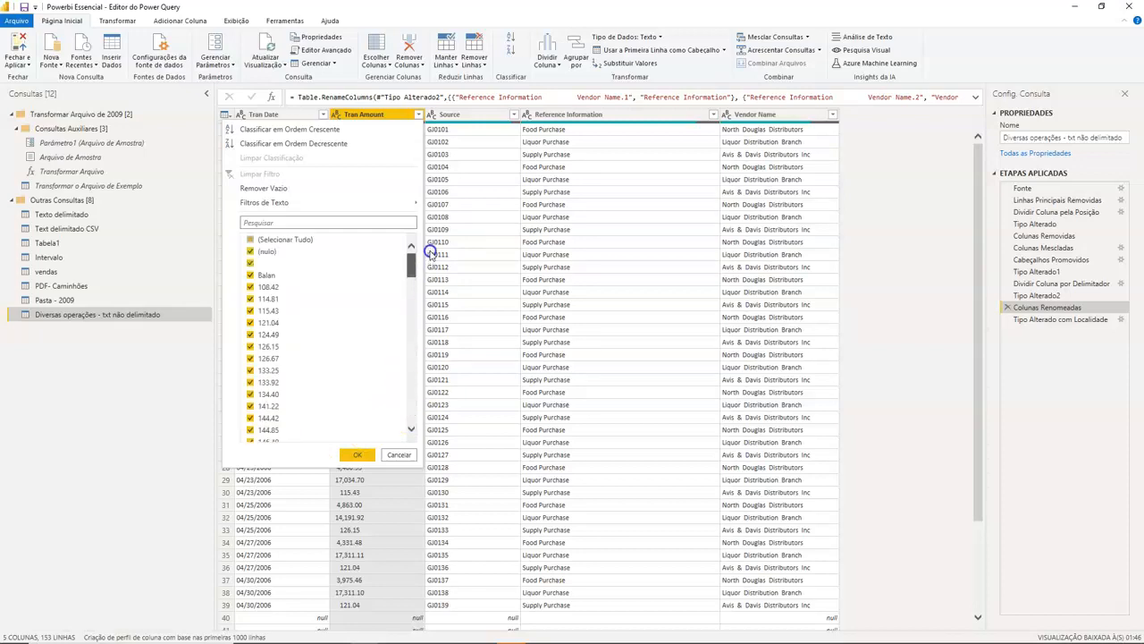
left_click(251, 276)
left_click(251, 264)
left_click(357, 454)
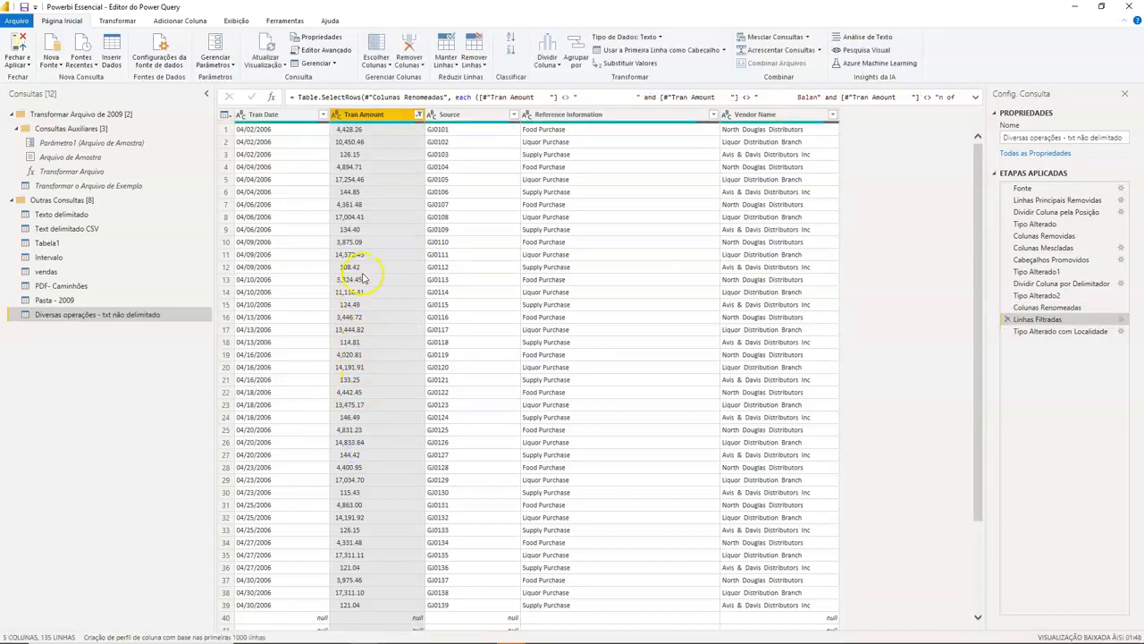
Step: Exclude the null values as well in the Tran Amount filter
left_click(416, 117)
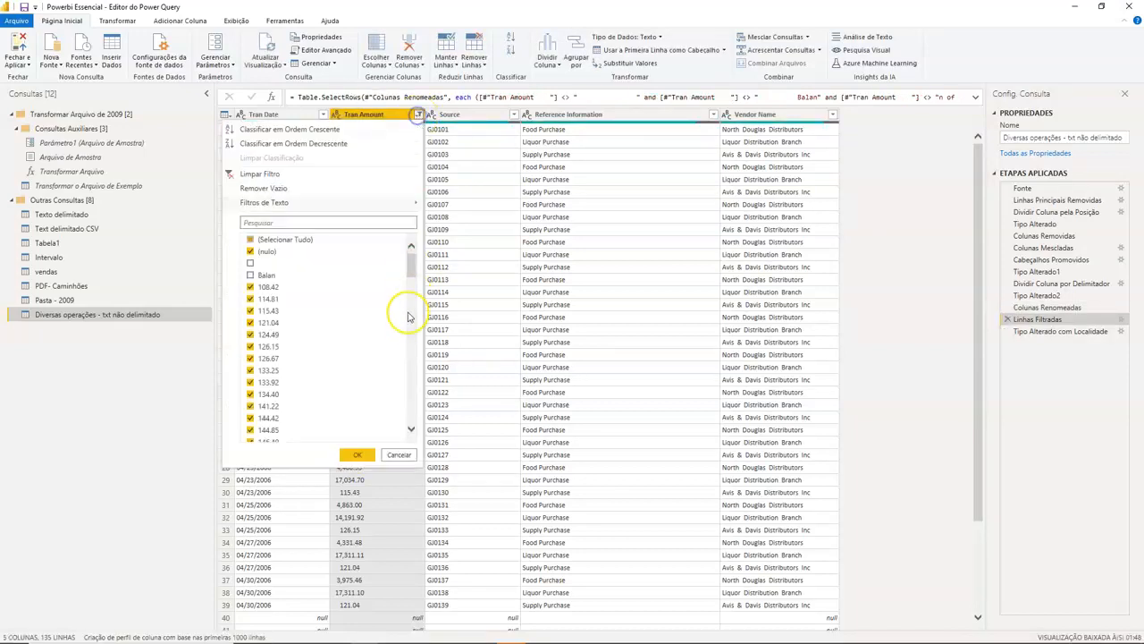
left_click(252, 253)
left_click(357, 454)
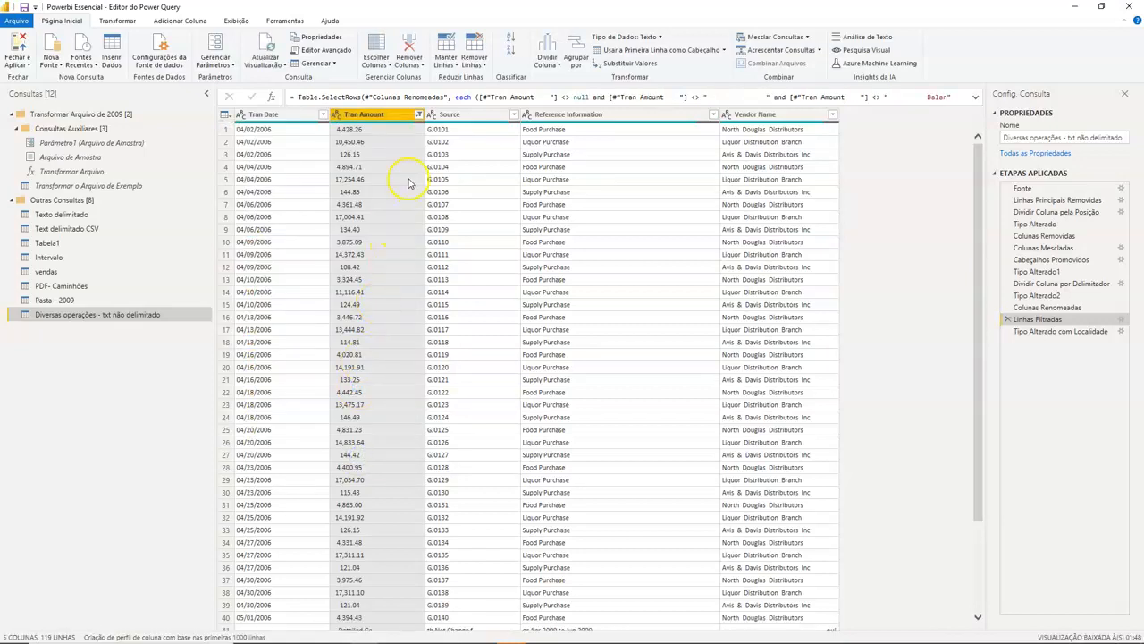
Step: From the Tipo Alterado com Localidade step, keep only the rows with Tran Amount errors and examine the first error's details
left_click(1080, 332)
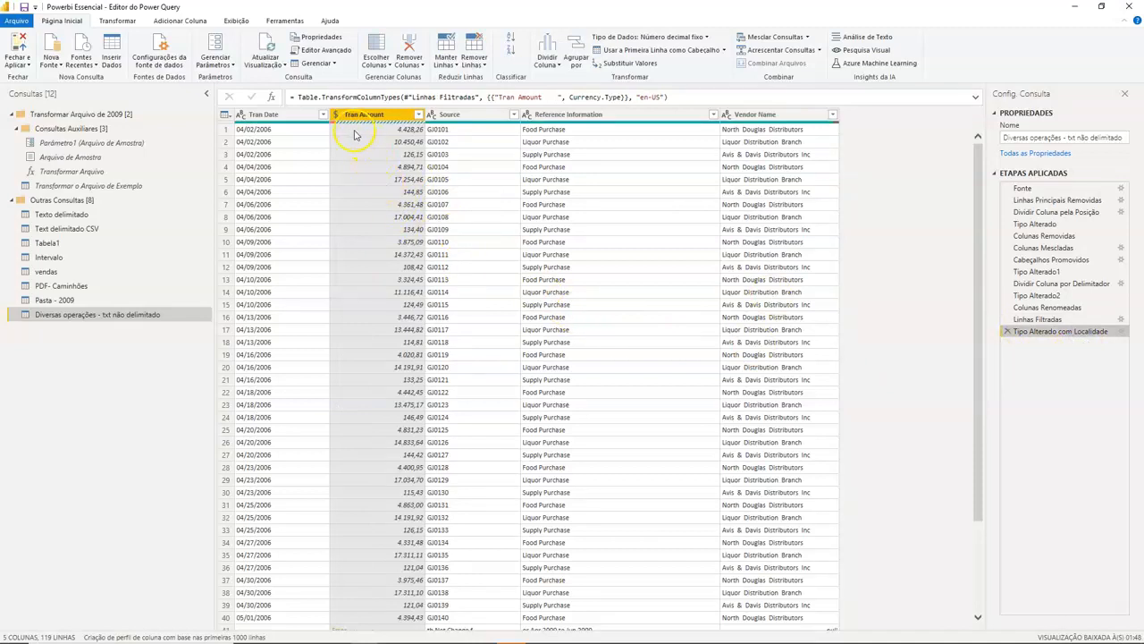
mouse_move(335, 125)
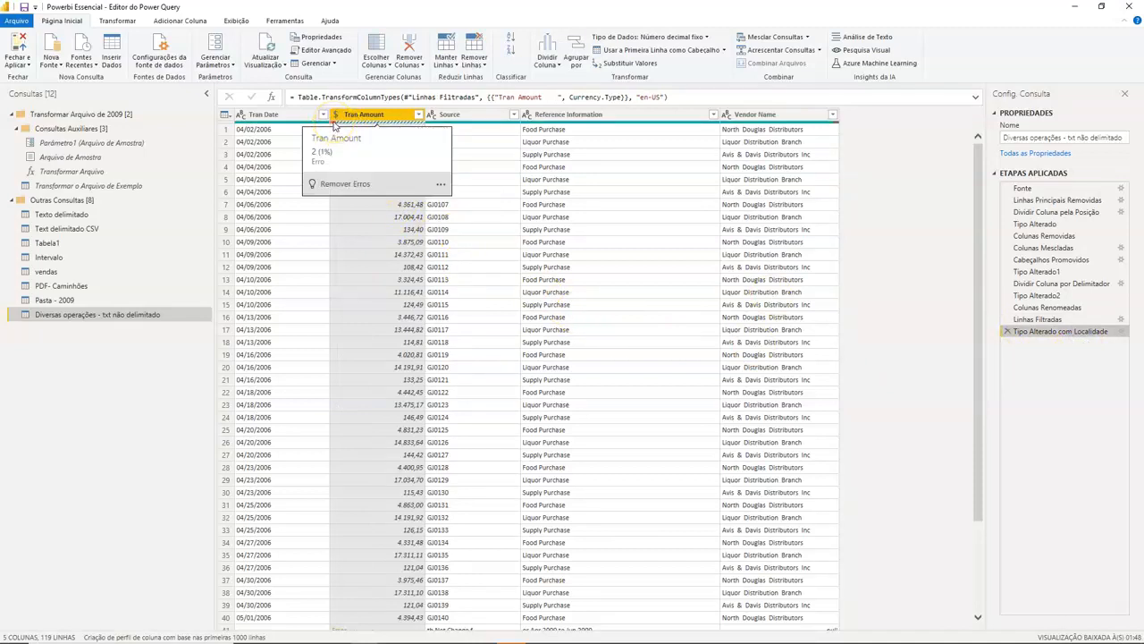
left_click(449, 70)
left_click(452, 149)
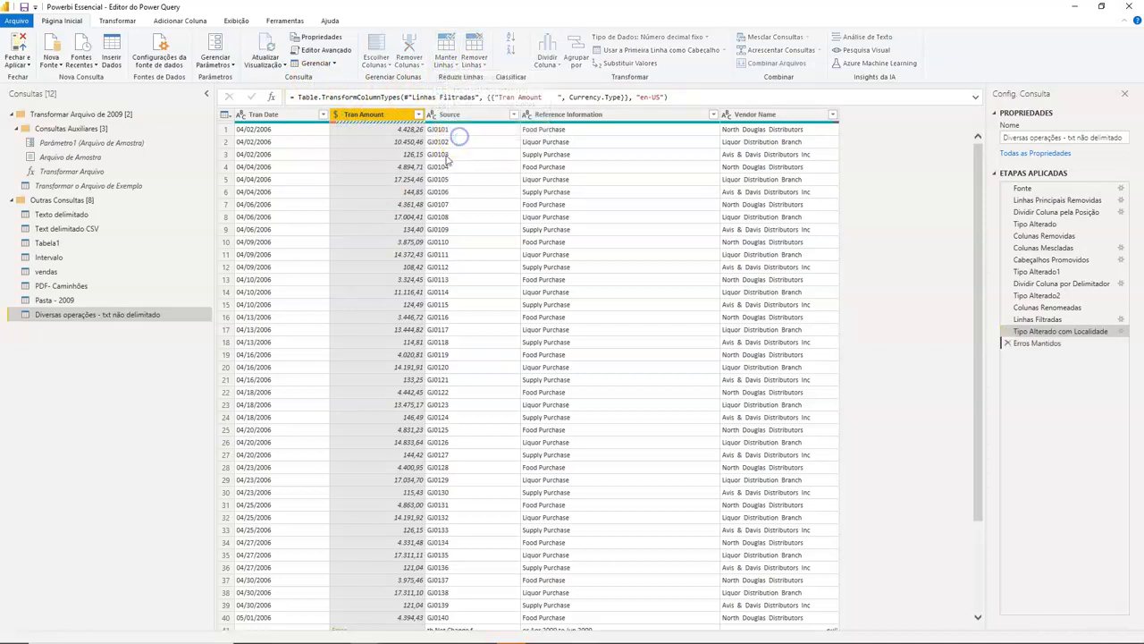
left_click(384, 129)
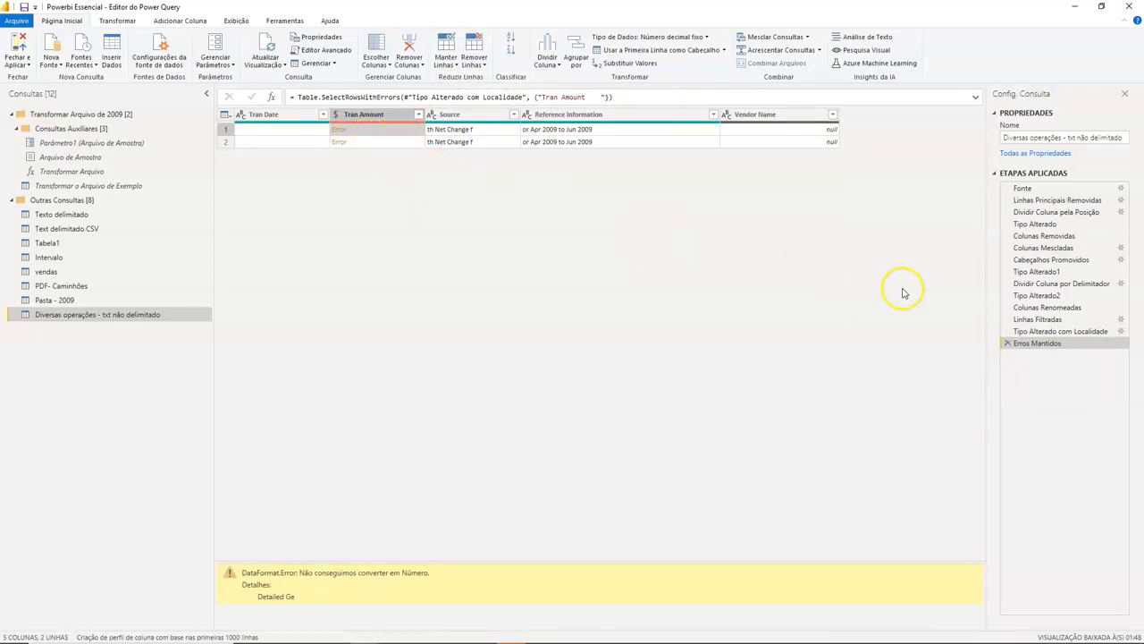
Step: In the Linhas Filtradas step, extend the Tran Amount filter to exclude the "Detailed Ge" text value
left_click(1041, 331)
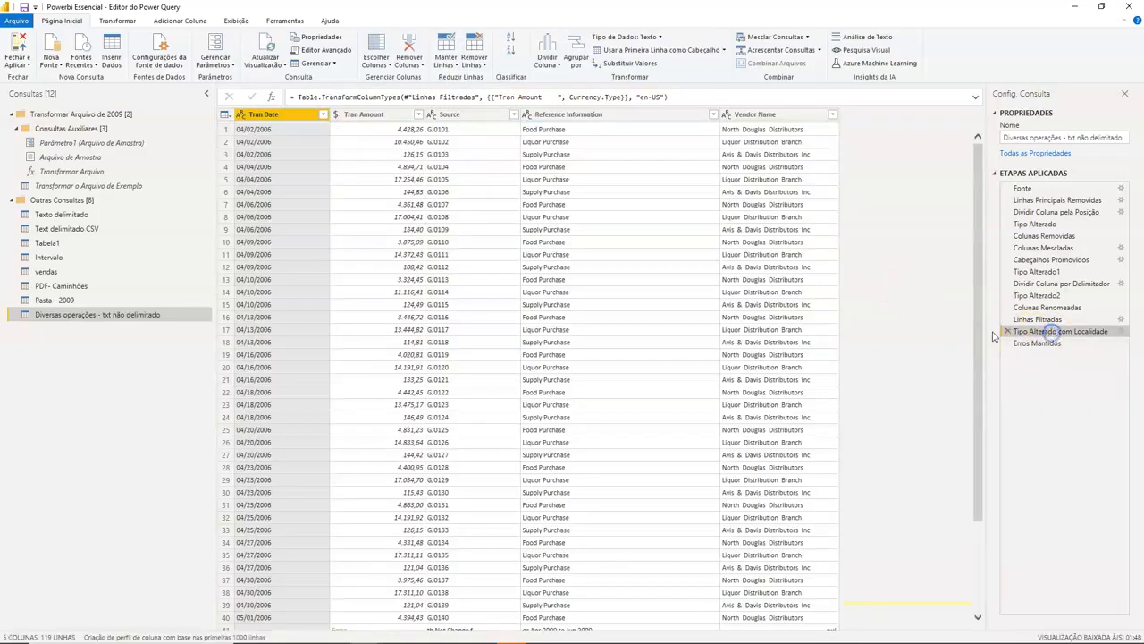
left_click(1042, 319)
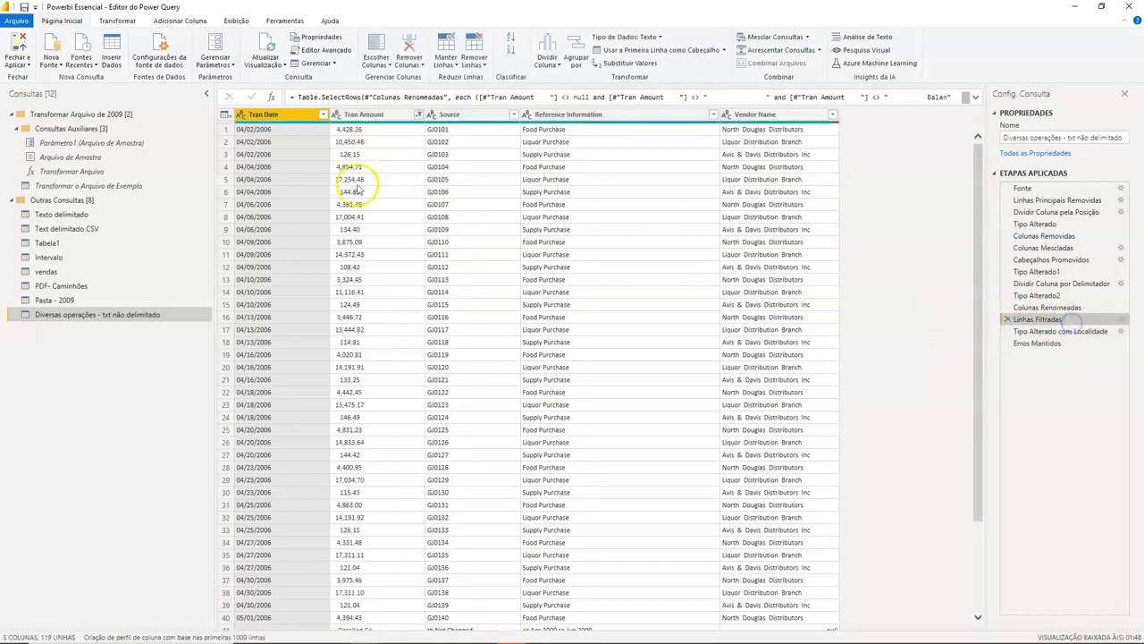
left_click(417, 116)
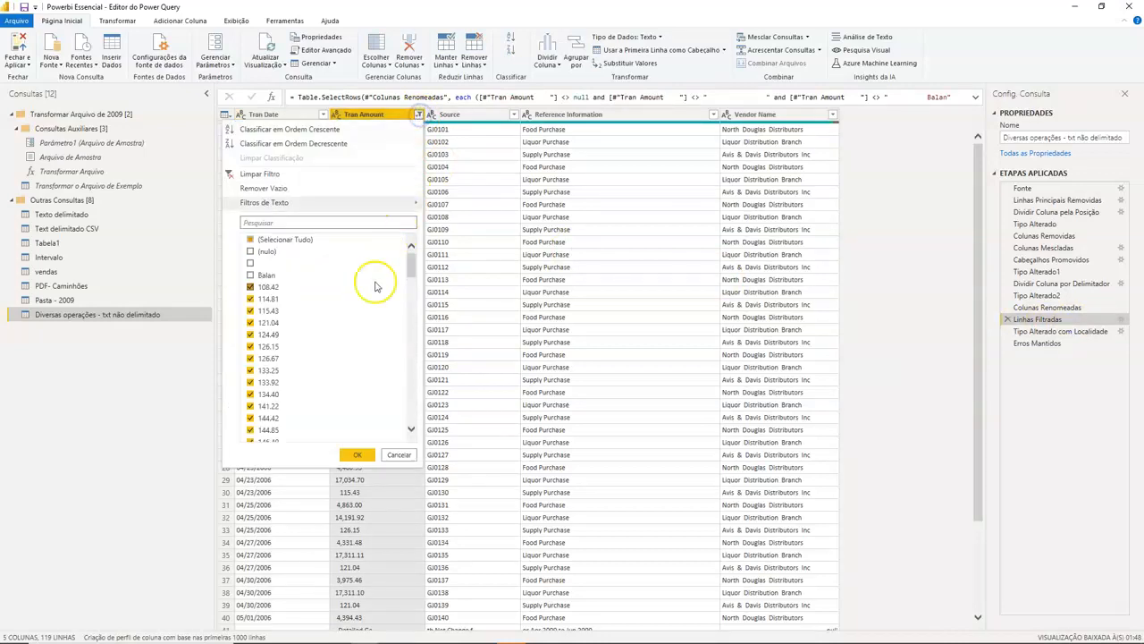
left_click_drag(410, 259, 408, 410)
left_click(251, 350)
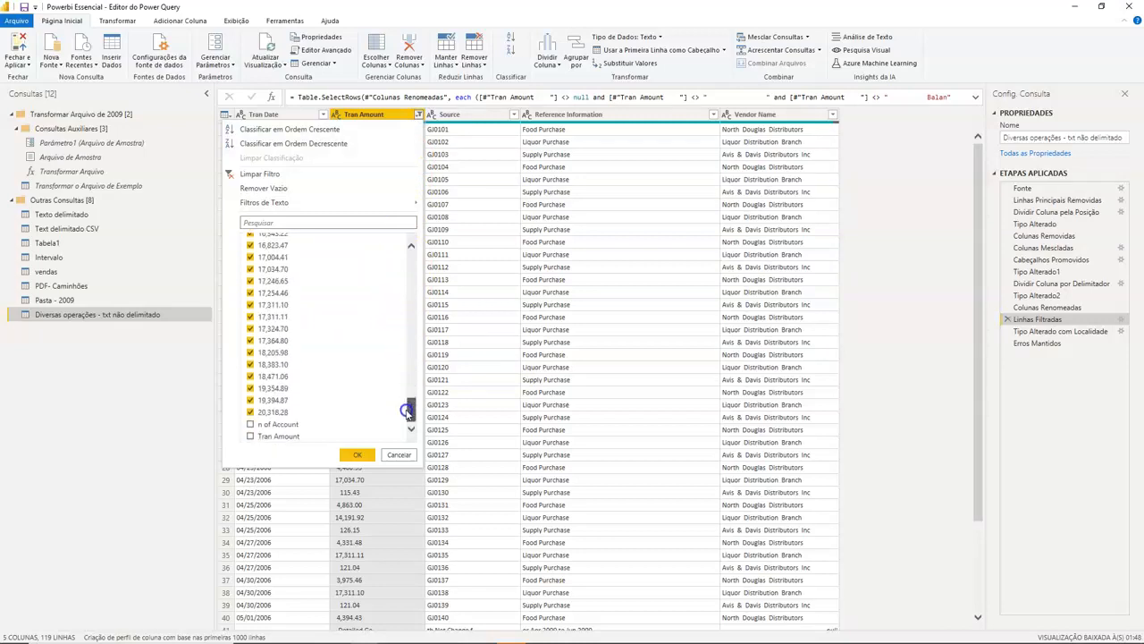
left_click(348, 456)
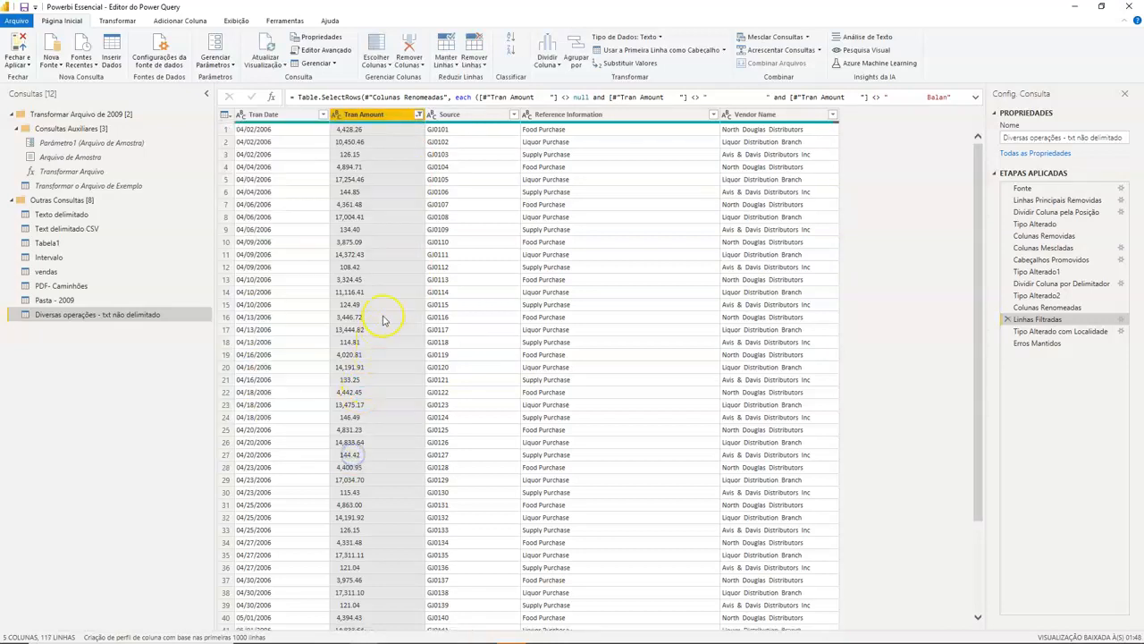
Step: Recheck the Erros Mantidos step for remaining Tran Amount errors and delete that step
left_click(1021, 343)
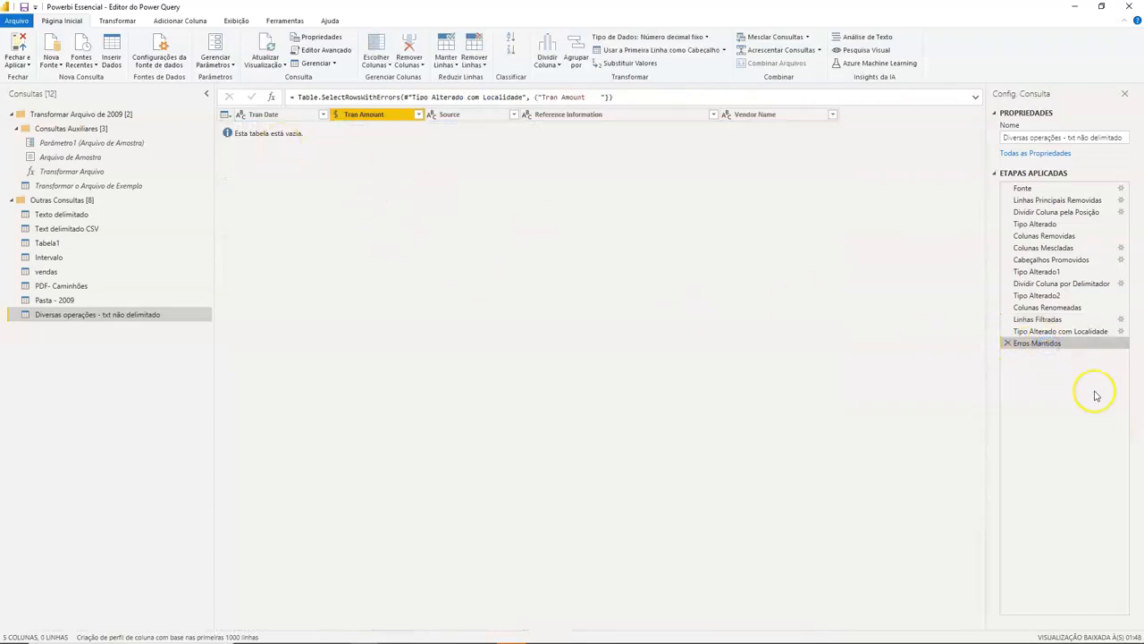
left_click(1008, 343)
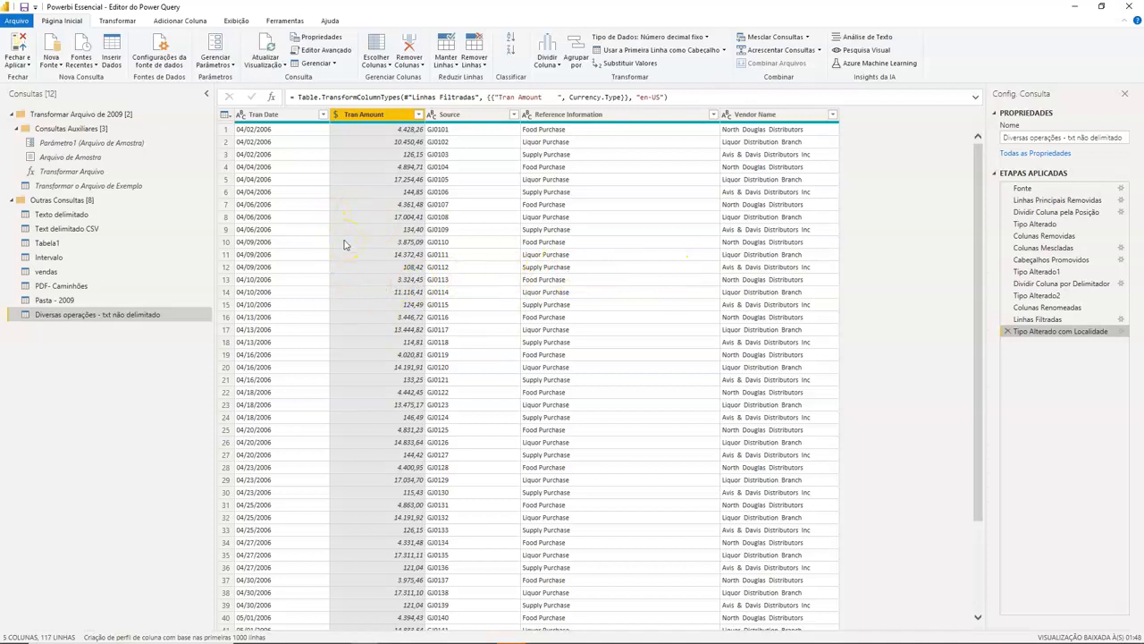
Step: Switch to the presentation at the "Interface Powerquery e ETL" slide
key("alt+Tab")
key("alt+Tab")
key("alt+Tab")
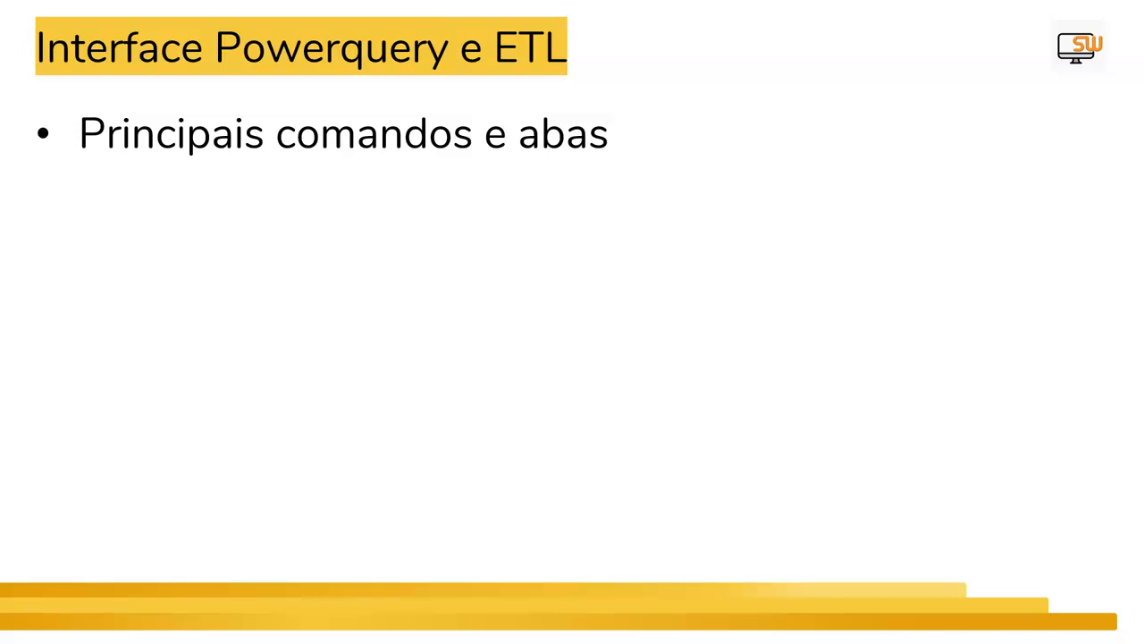
Step: Advance the slide to the "Acrescentar Consultas" bullet and switch back to the Power Query Editor
key("Right")
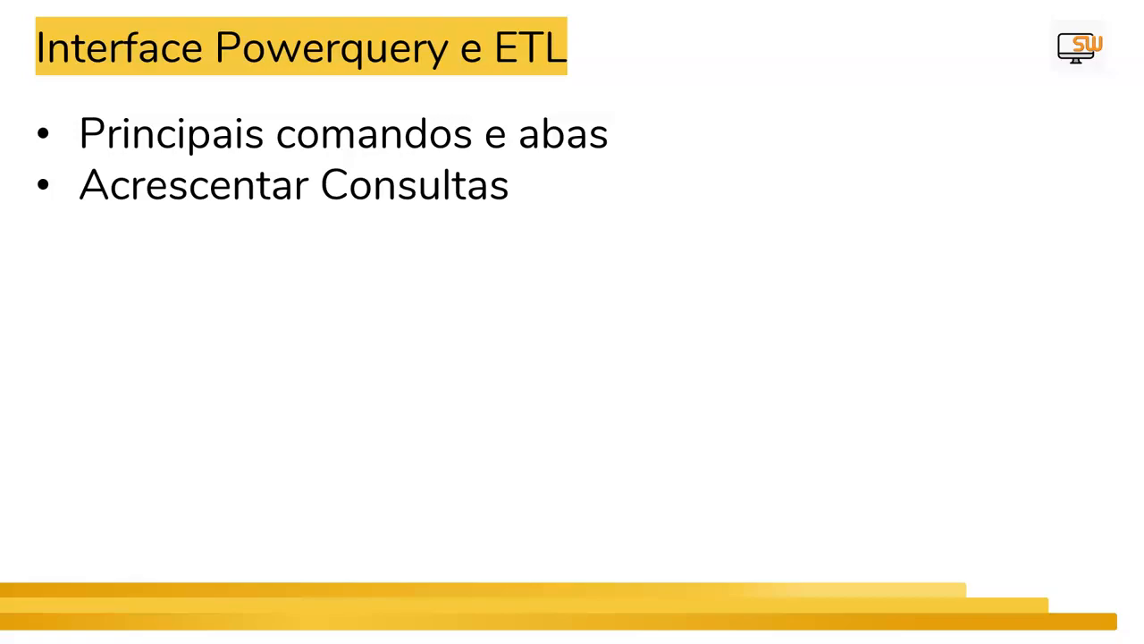
key("alt+Tab")
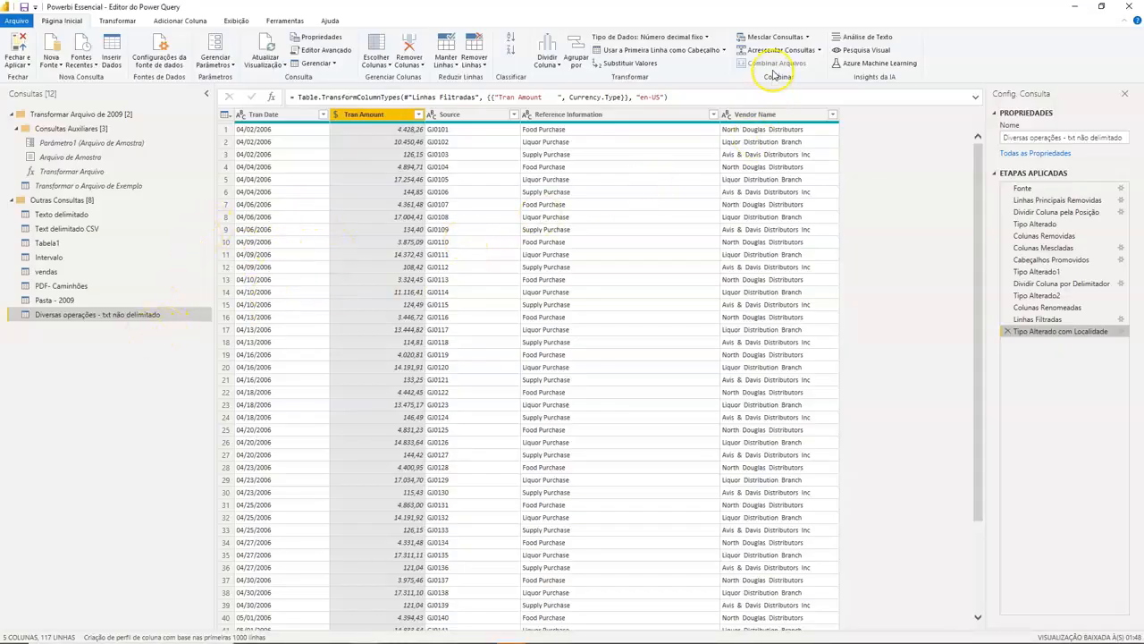
Step: Connect to the Excel file Workbook1.xlsx in the desktop folder "Acrescentar consultar" as a new source
left_click(55, 67)
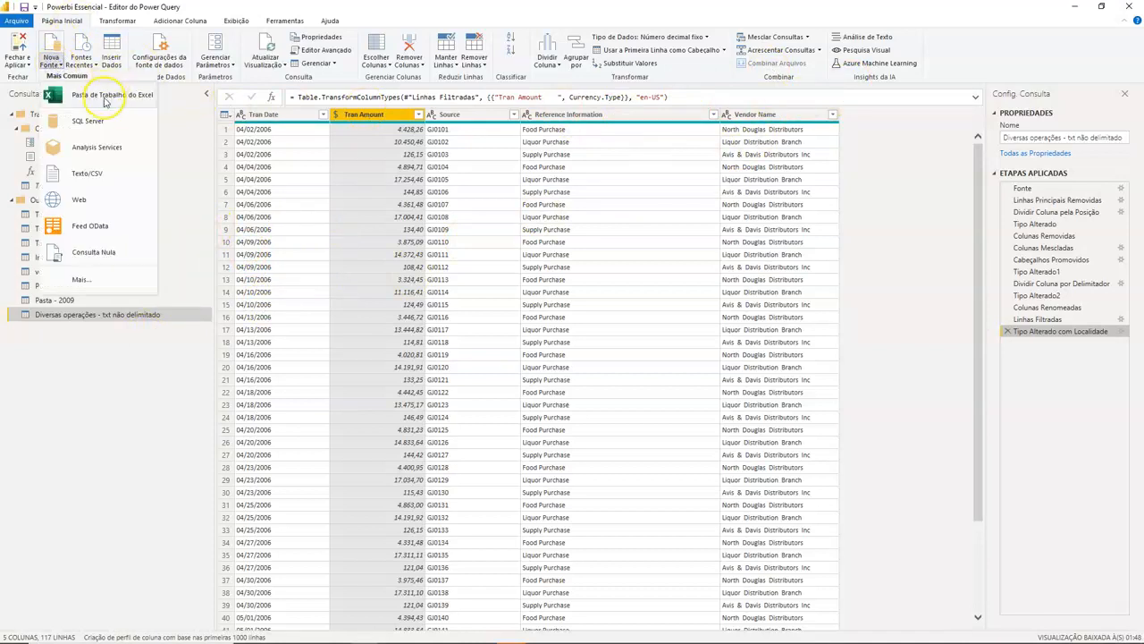
left_click(106, 98)
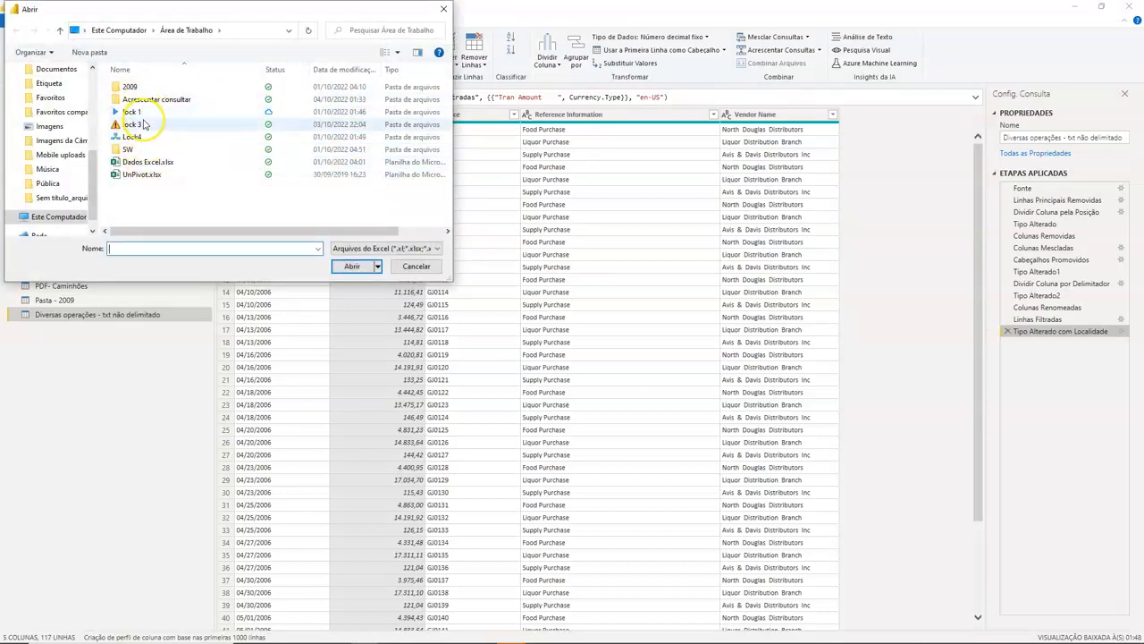
double_click(143, 125)
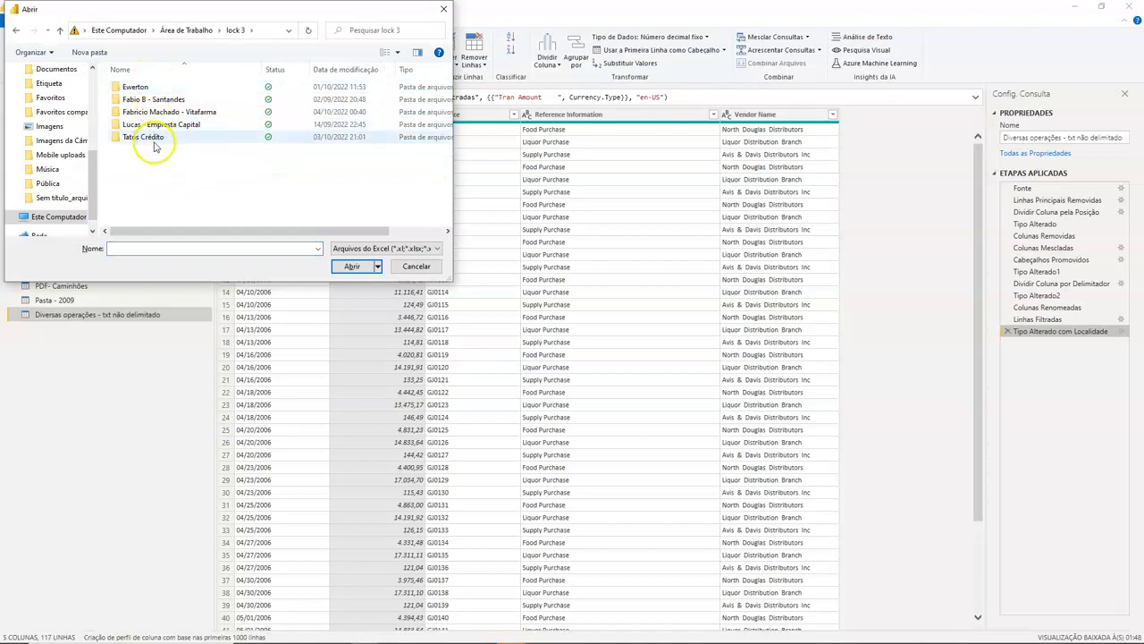
key("alt+Left")
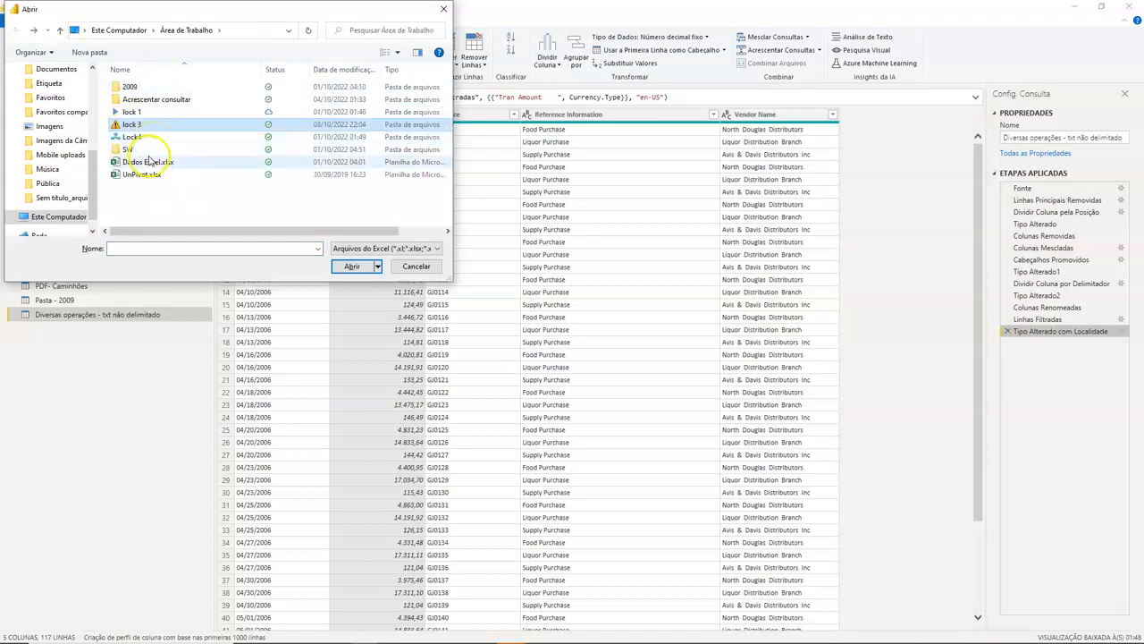
double_click(171, 99)
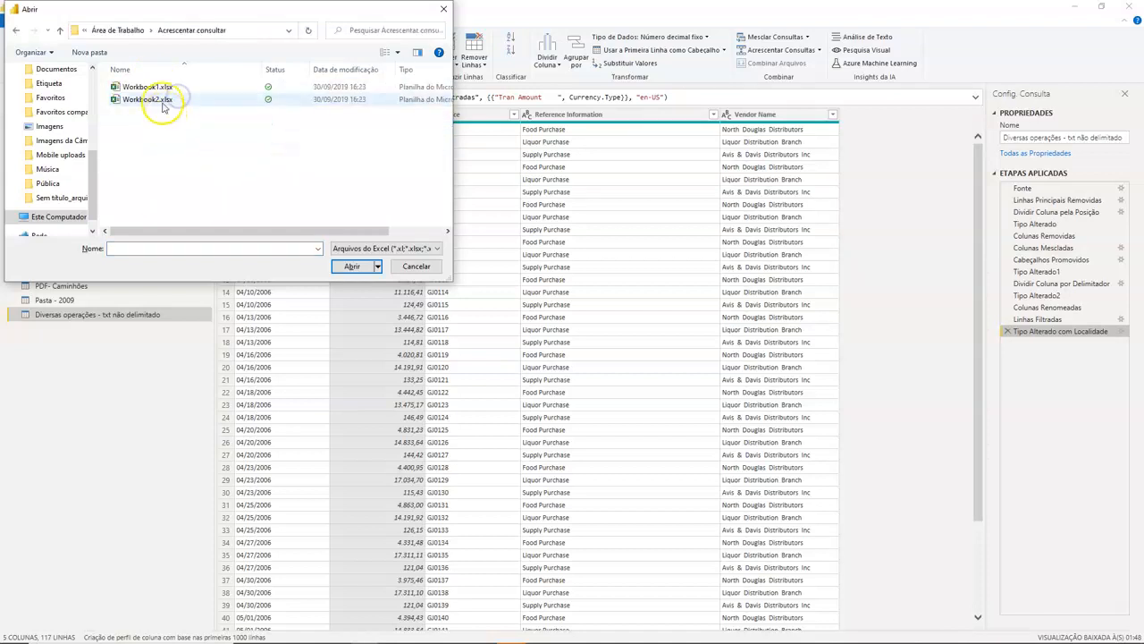
left_click(156, 87)
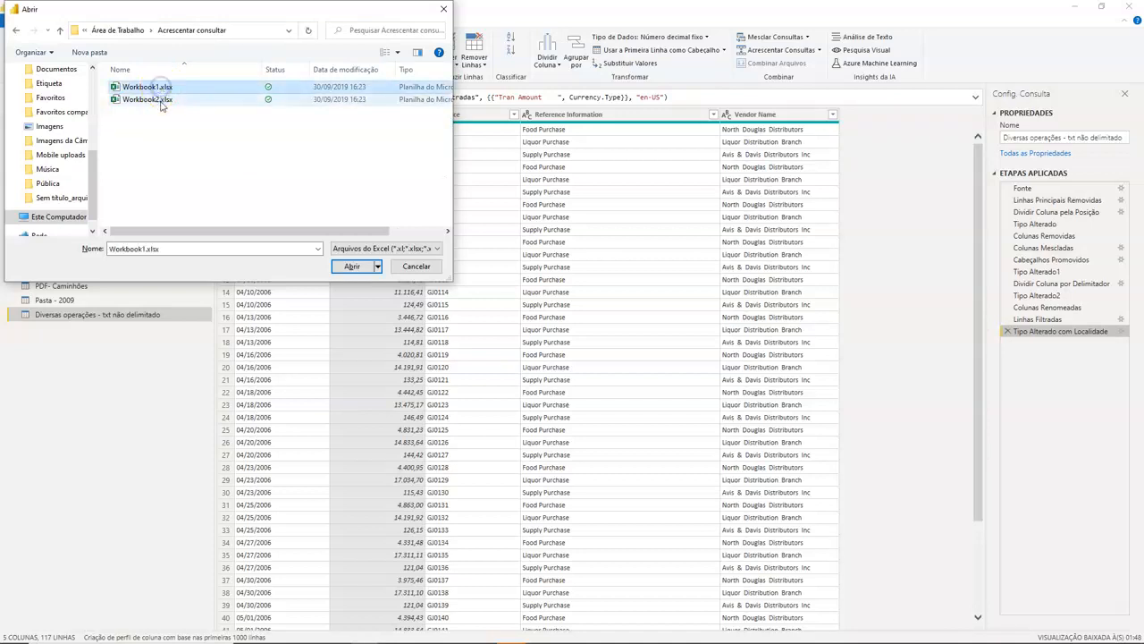
left_click(161, 100)
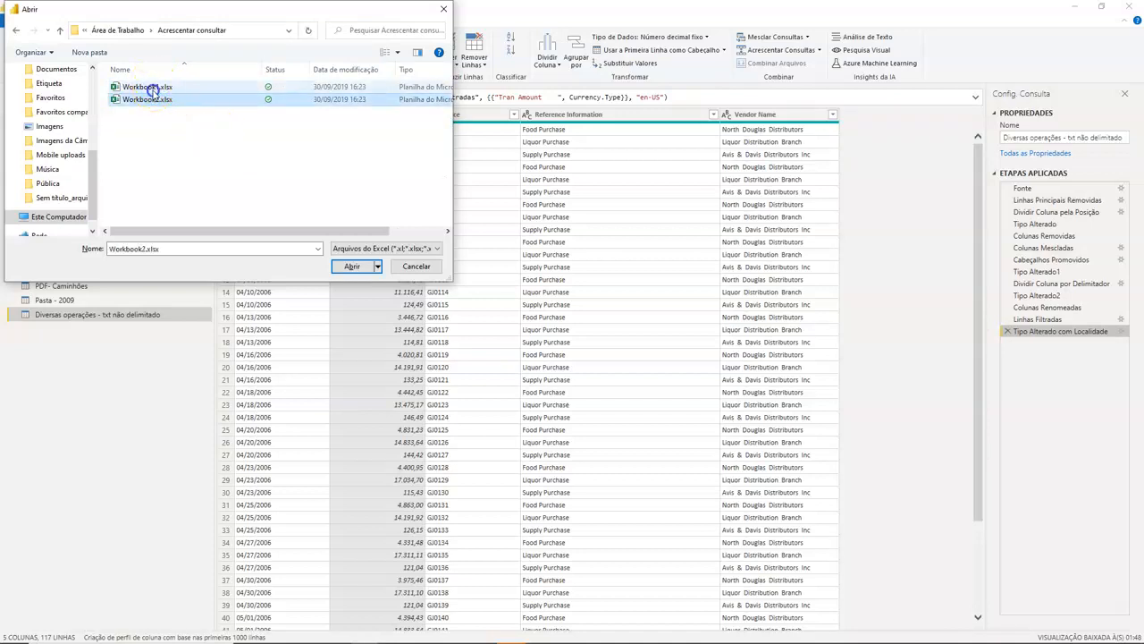
left_click(161, 86)
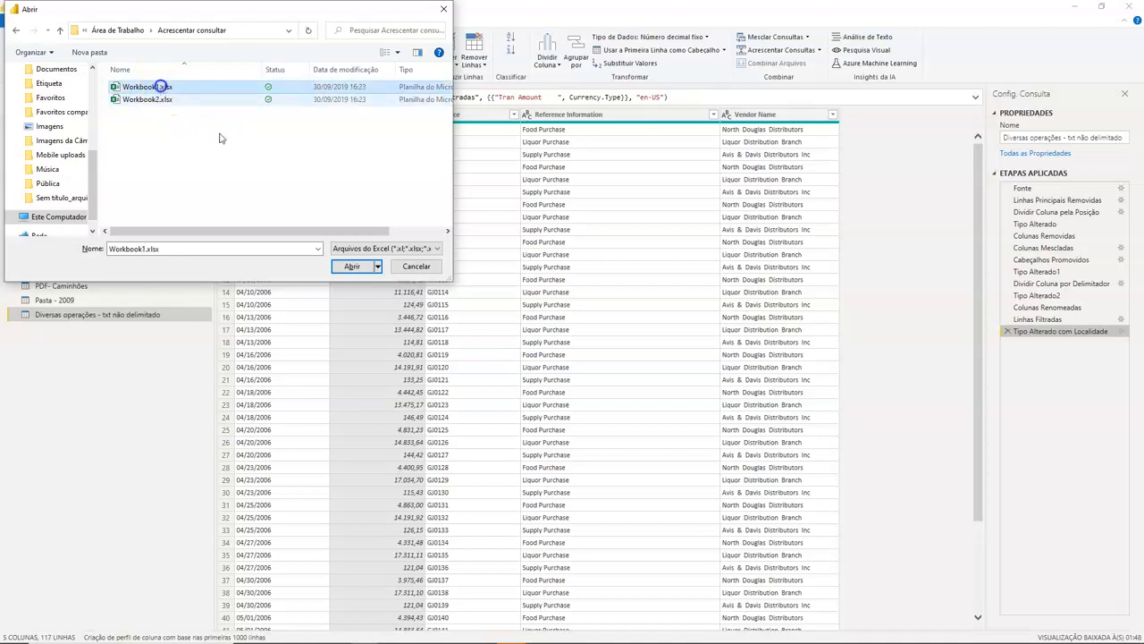
left_click(354, 266)
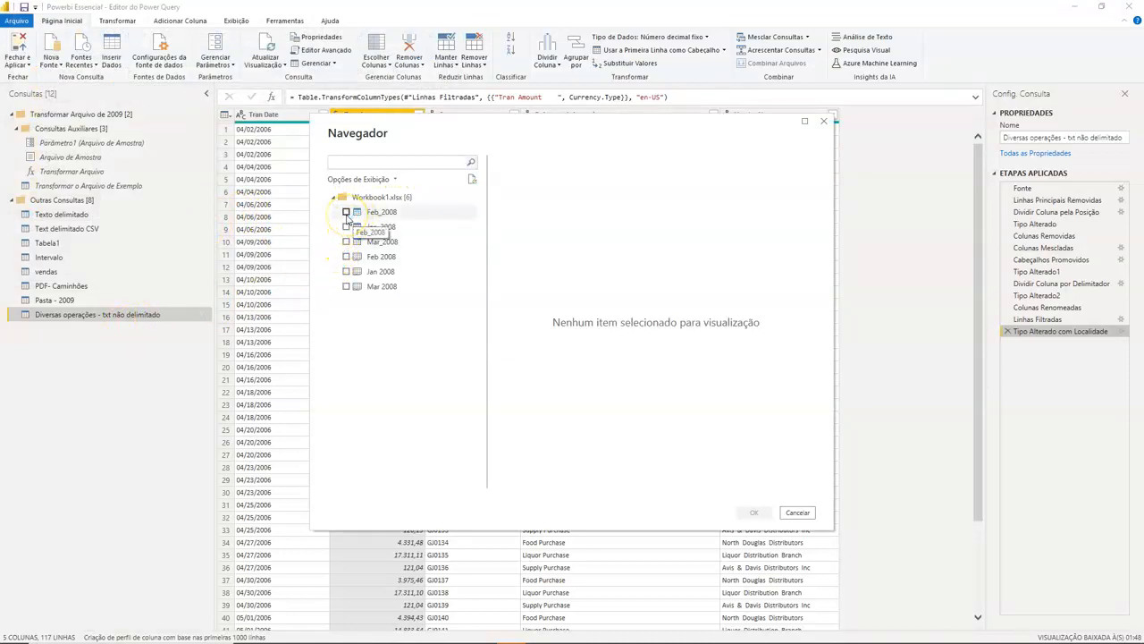
Step: Import all six Workbook1.xlsx items: the tables Feb_2008, Jan_2008 and Mar_2008 and the sheets Feb 2008, Jan 2008 and Mar 2008
left_click(346, 213)
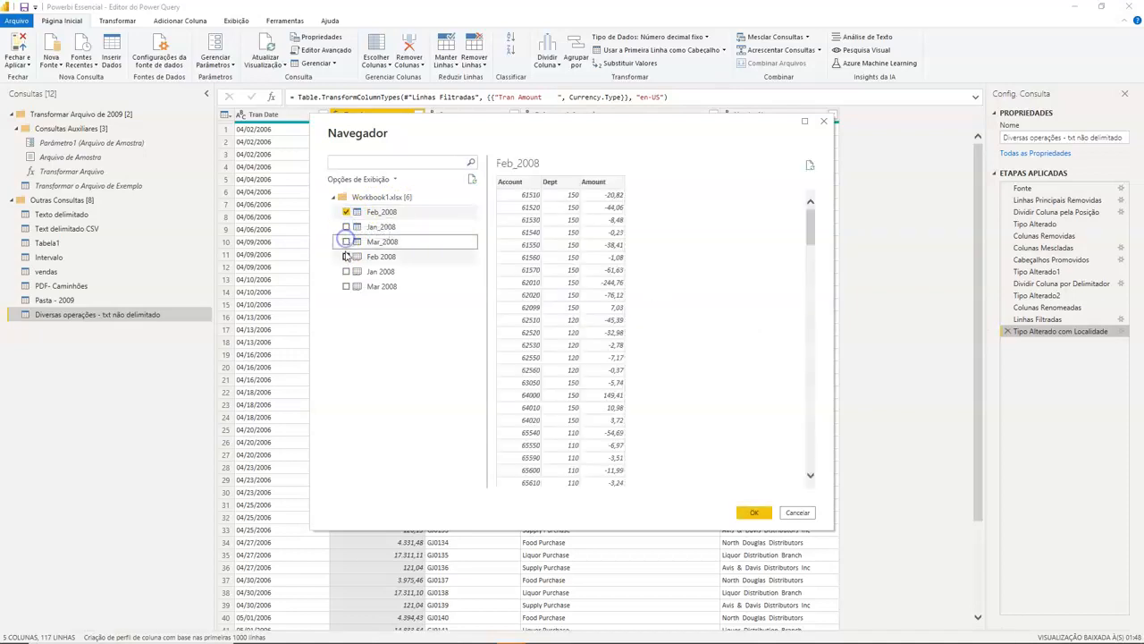
left_click(347, 242)
left_click(346, 227)
left_click(346, 256)
left_click(346, 270)
left_click(346, 259)
left_click(347, 286)
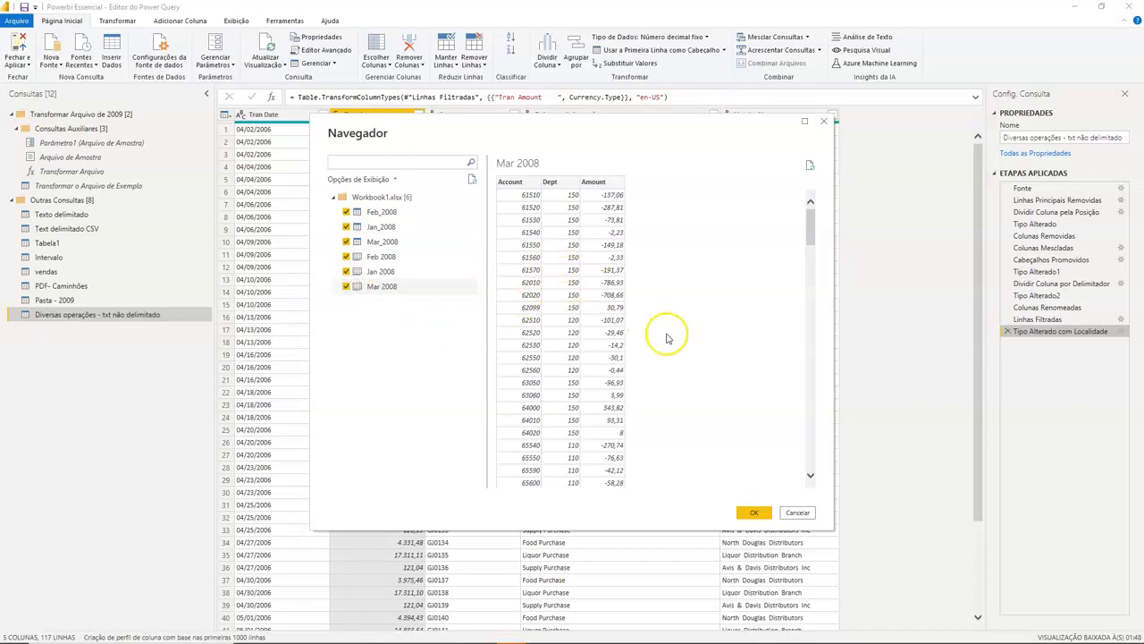
left_click(754, 512)
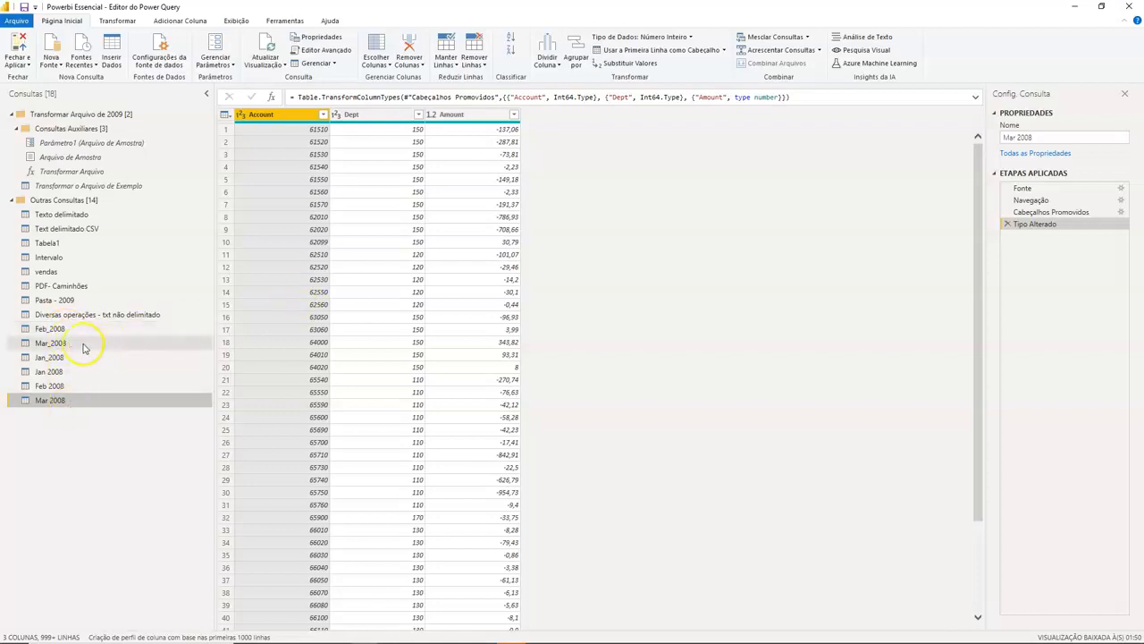
Step: Look through the data of each of the six imported 2008 queries
left_click(69, 329)
left_click(63, 342)
left_click(63, 356)
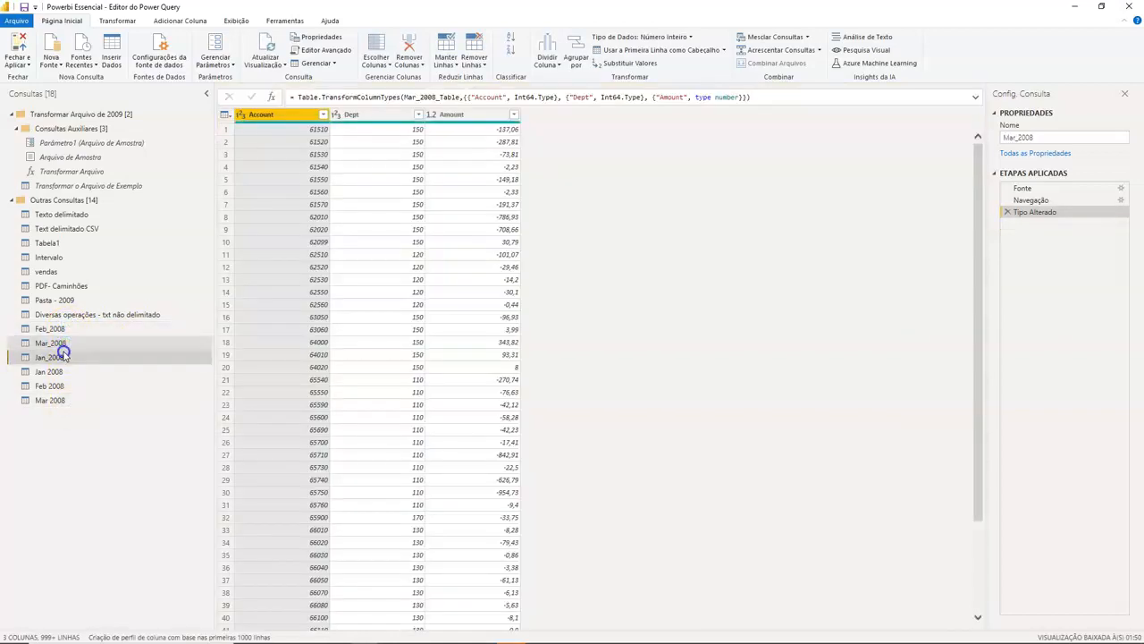
left_click(63, 371)
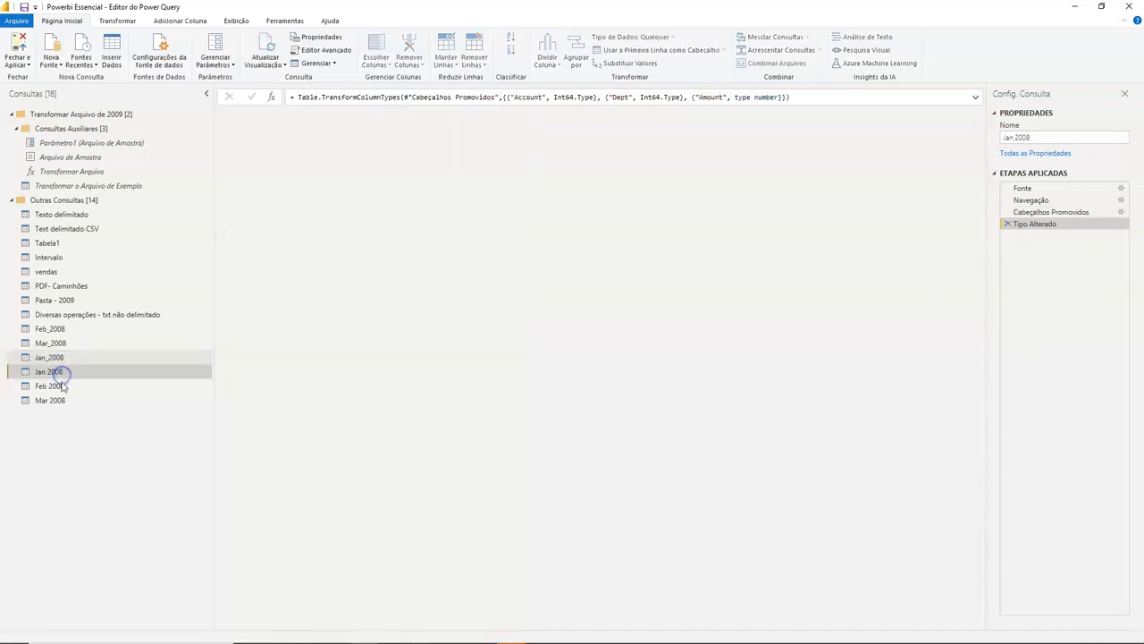
left_click(55, 386)
left_click(61, 400)
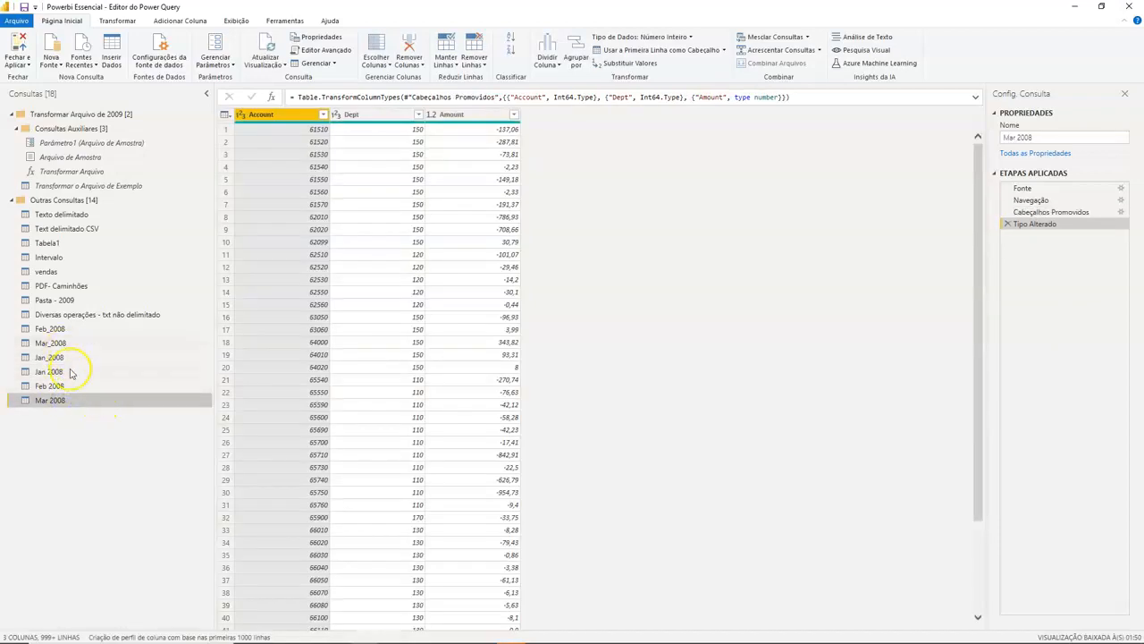
Step: Select the six 2008 queries and start Acrescentar Consultas como Novas with the Três ou mais tabelas option
left_click(94, 330)
left_click(84, 398, "shift")
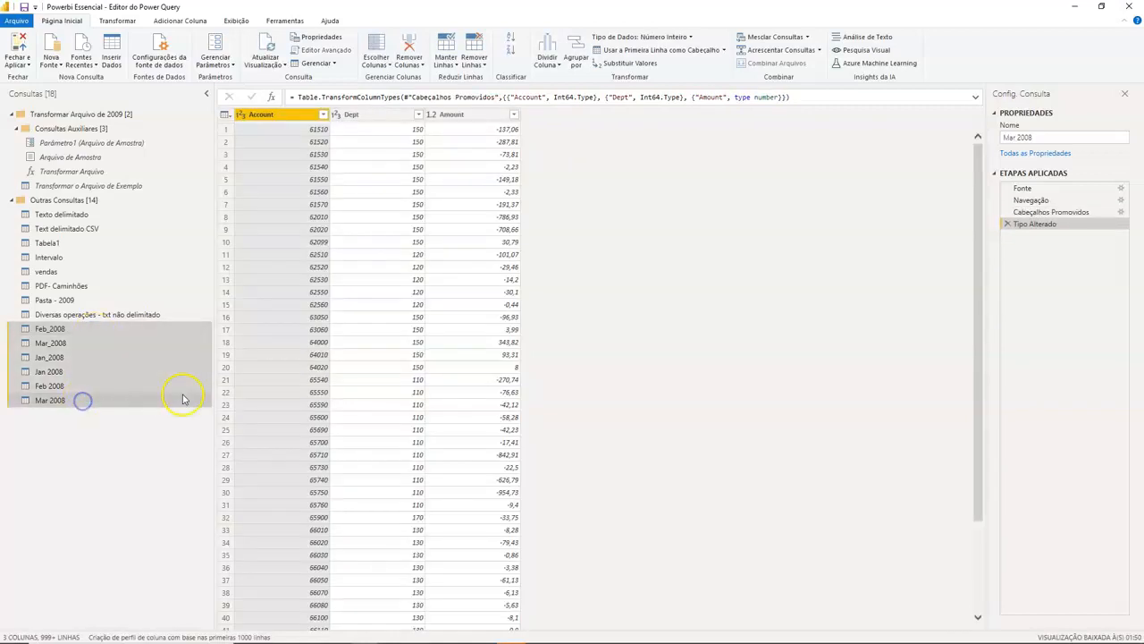
left_click(820, 51)
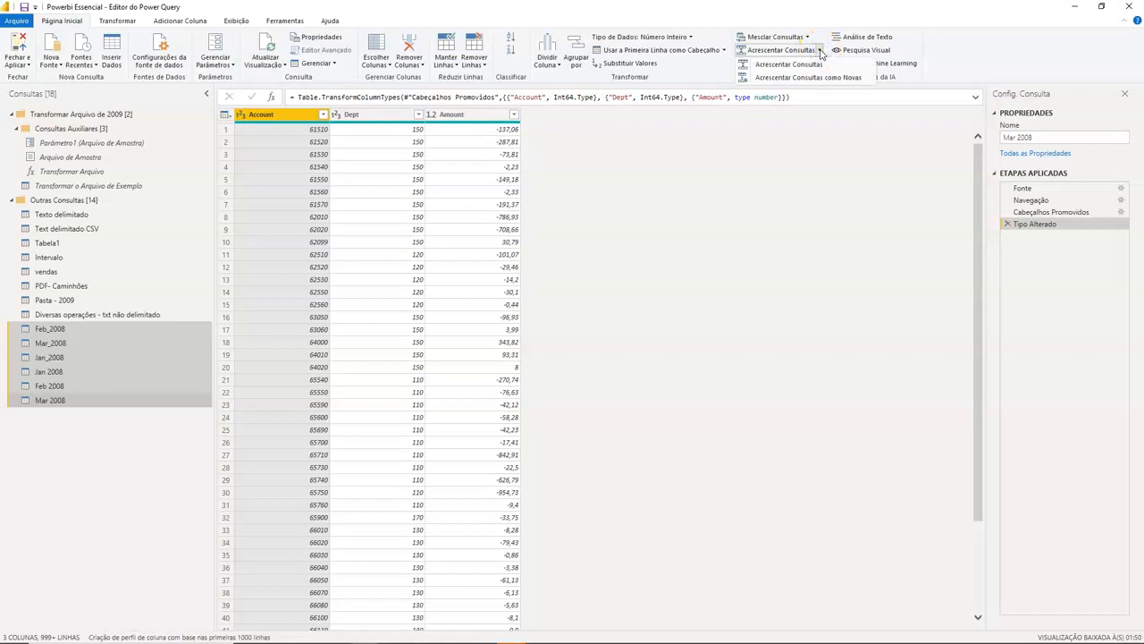
left_click(808, 65)
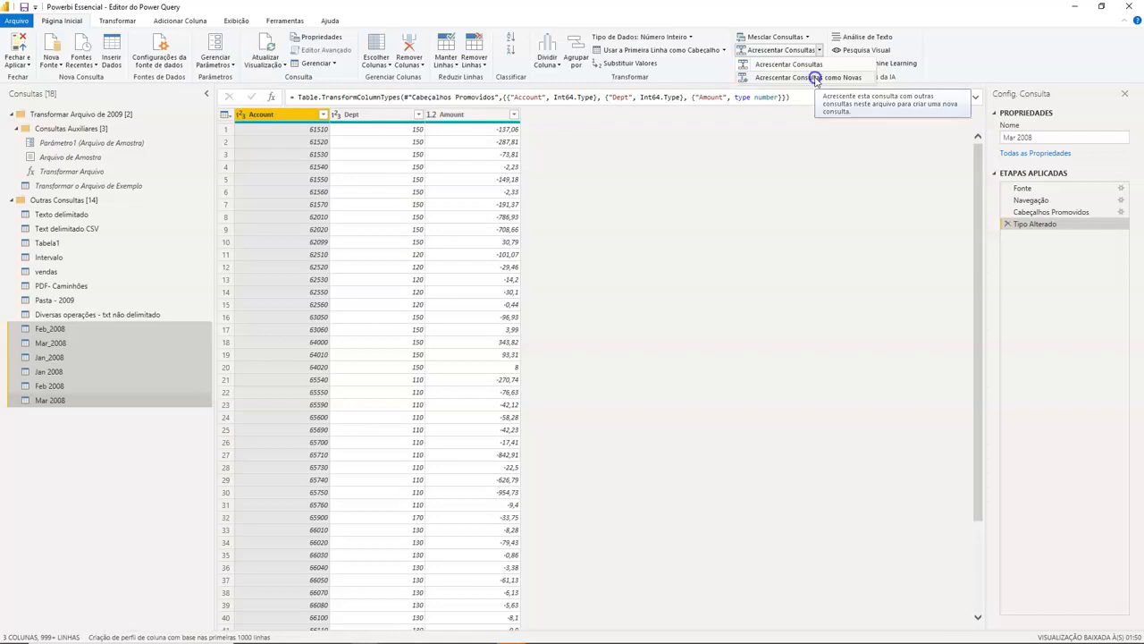
left_click(613, 205)
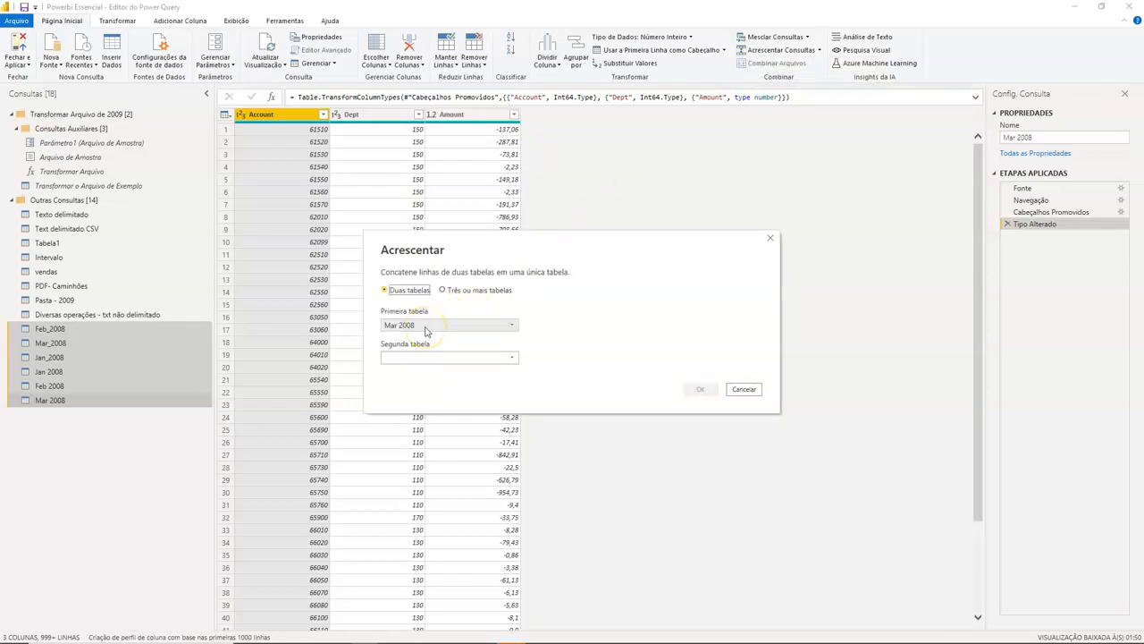
left_click(456, 289)
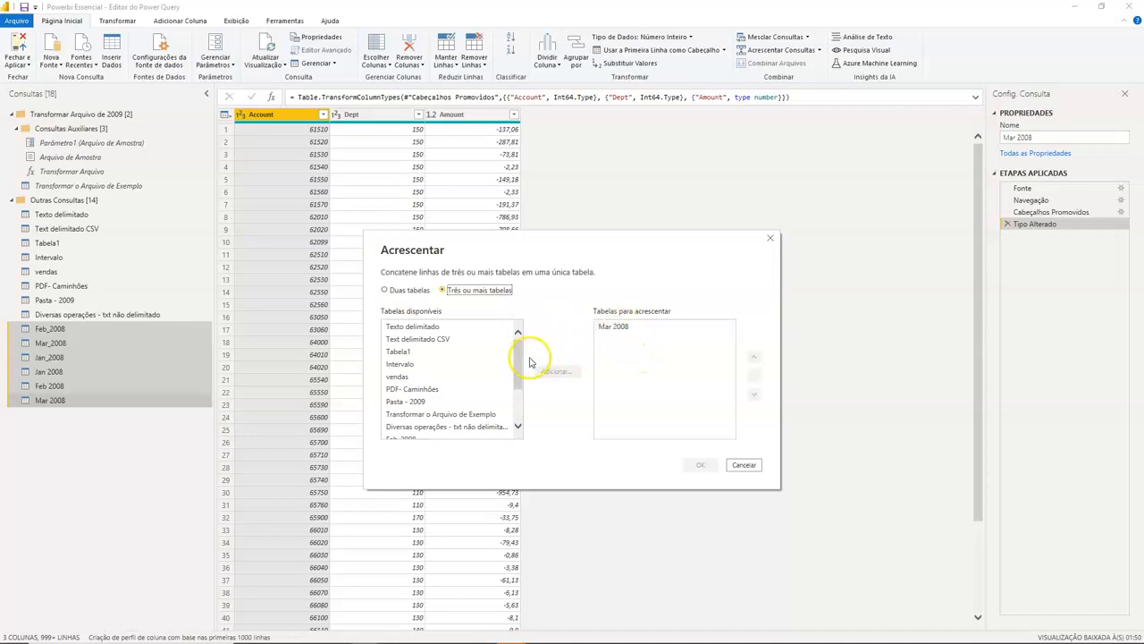
Step: Add Feb_2008, Jan_2008, Jan 2008, Feb 2008 and Mar 2008 to the tables to append and create the combined query
left_click_drag(515, 363, 517, 391)
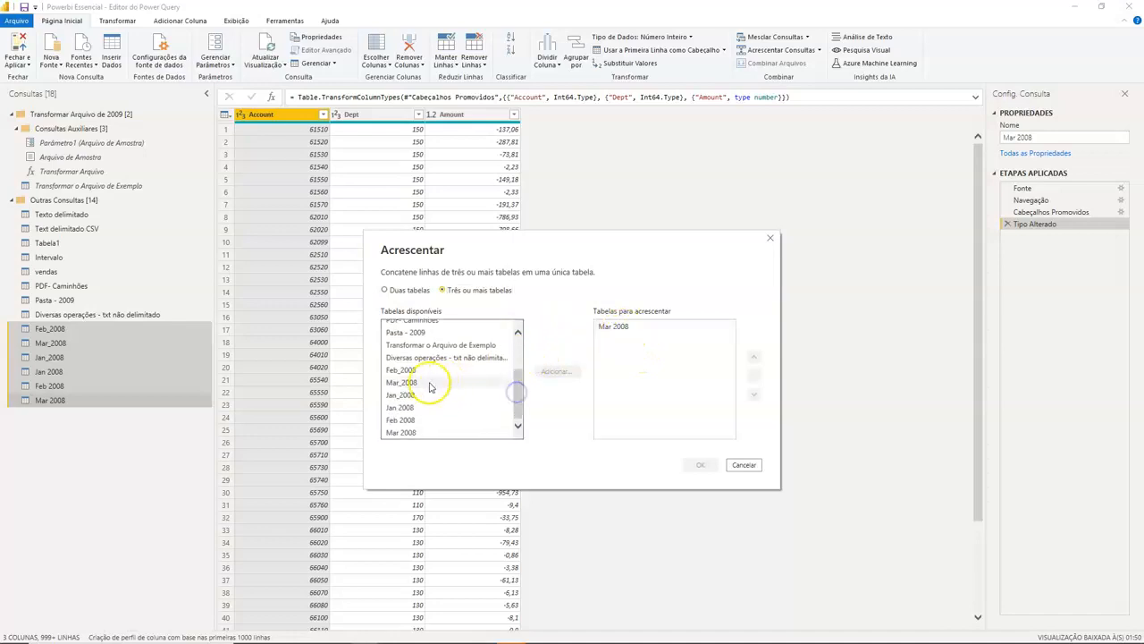
left_click(401, 370)
left_click(406, 396, "shift")
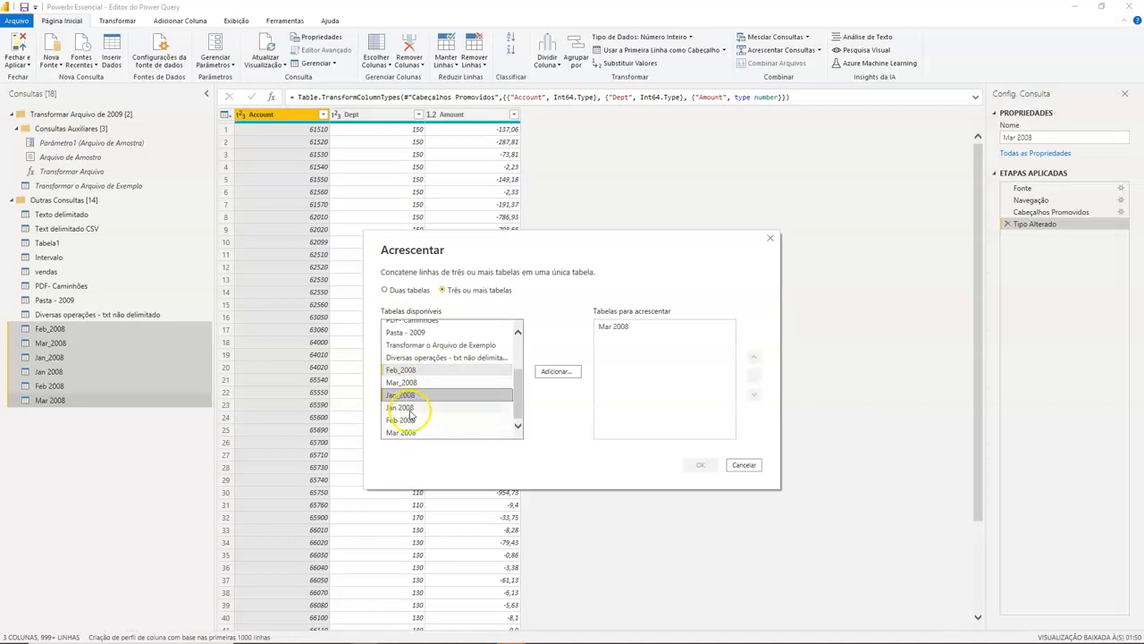
left_click(407, 408, "shift")
left_click(402, 419, "shift")
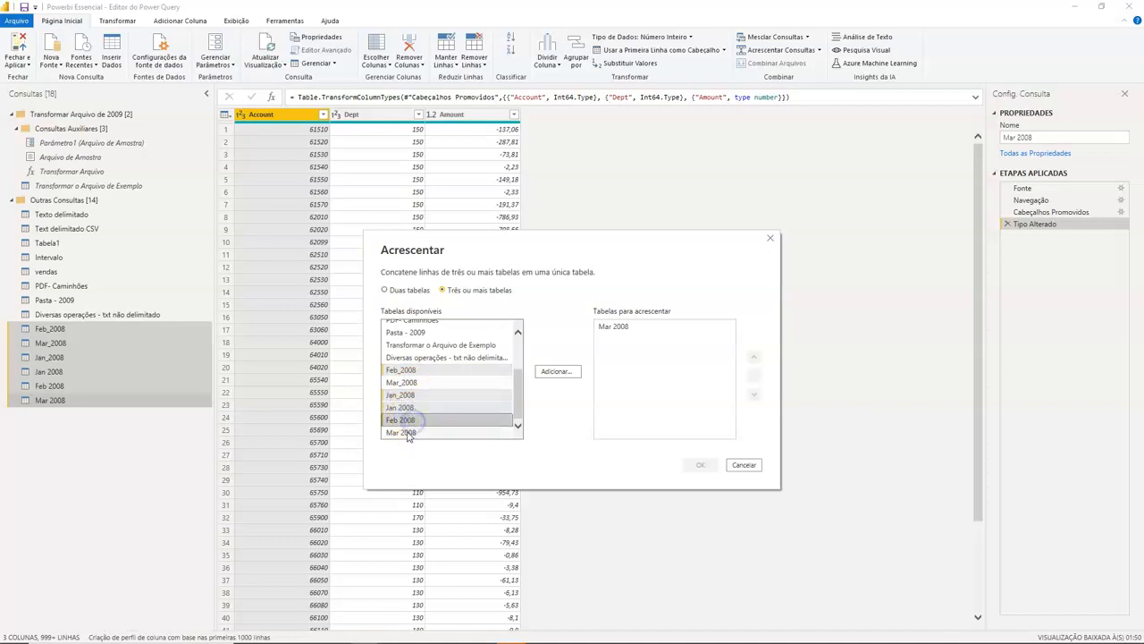
left_click(404, 432, "shift")
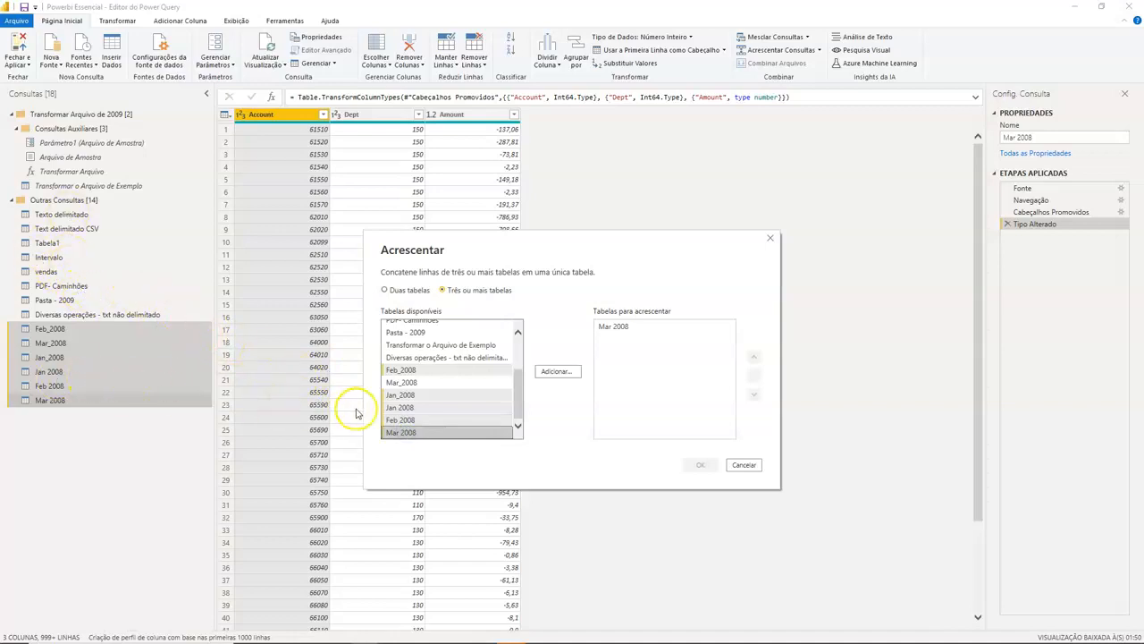
left_click(554, 372)
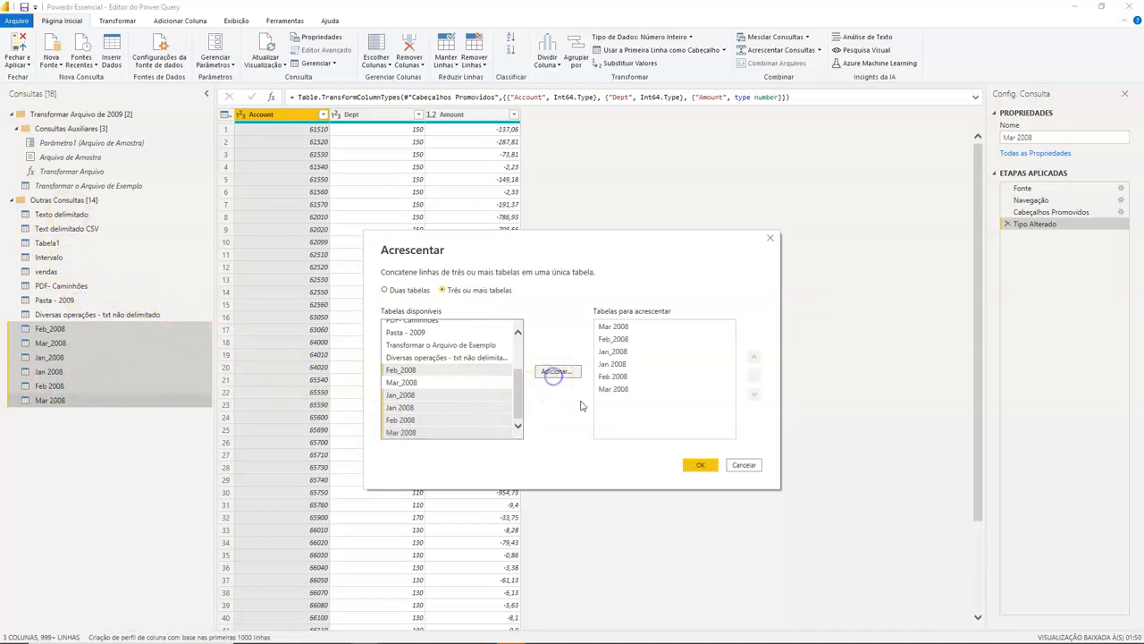
left_click(703, 465)
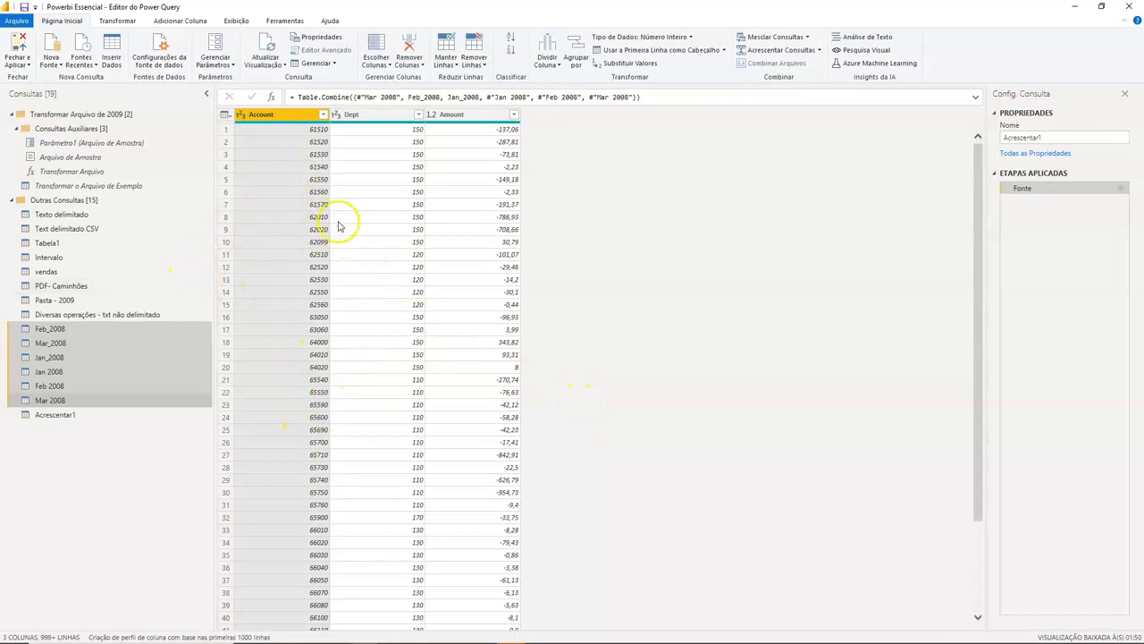
Step: Examine the rows of the appended query and compare the column structure of the Feb_2008, Mar_2008, Jan_2008 and Jan 2008 queries
scroll(347, 234, "down", 20)
scroll(348, 244, "down", 20)
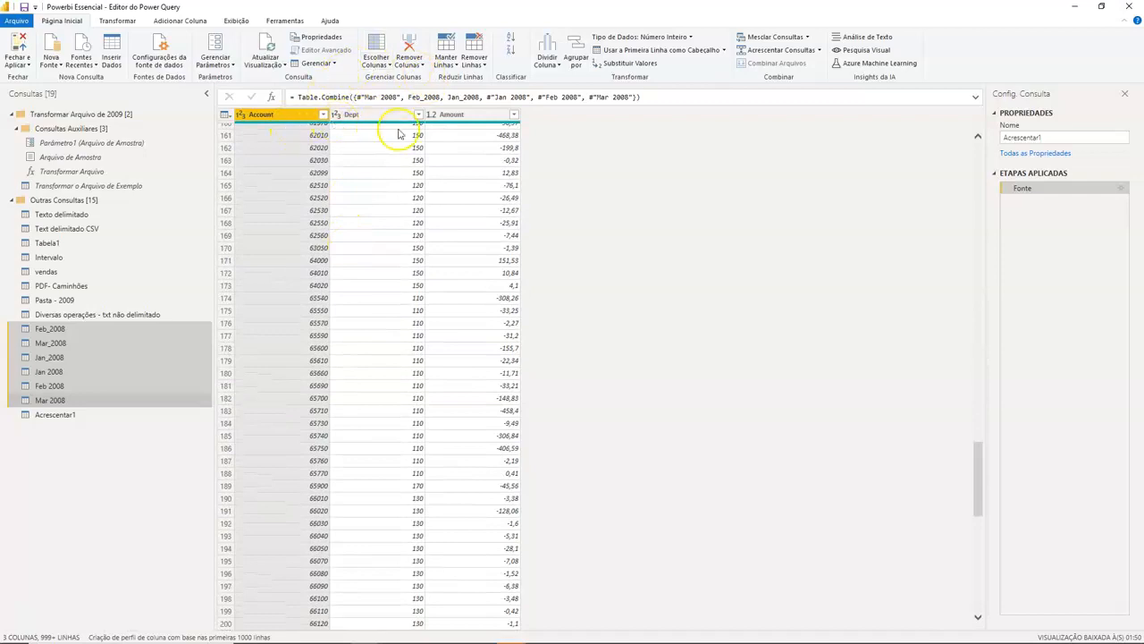
left_click(57, 330)
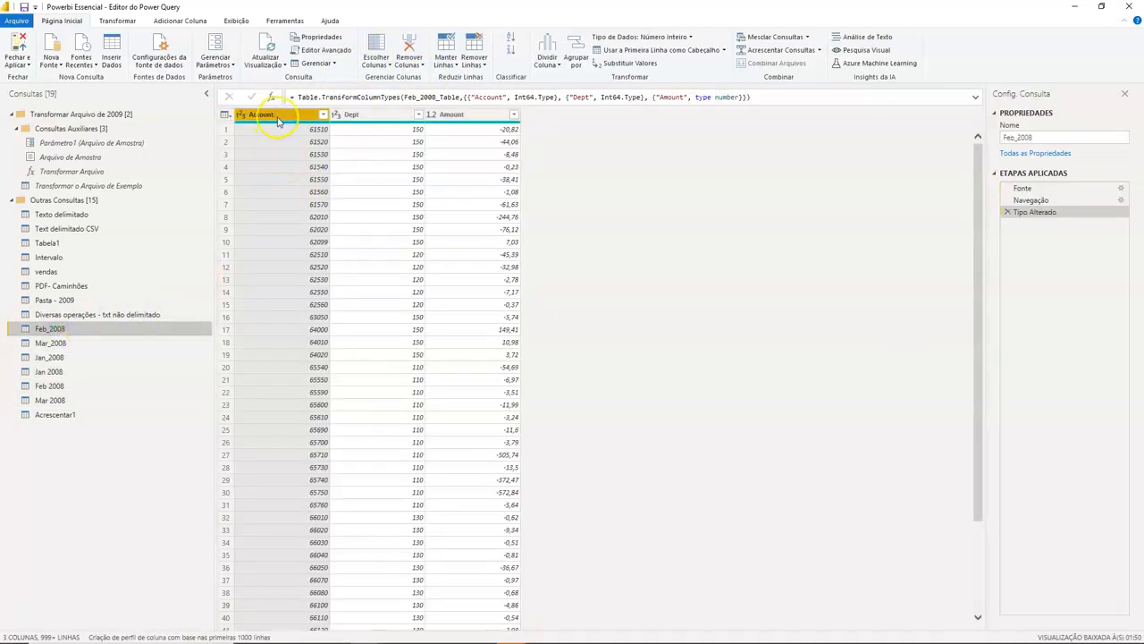
left_click(51, 343)
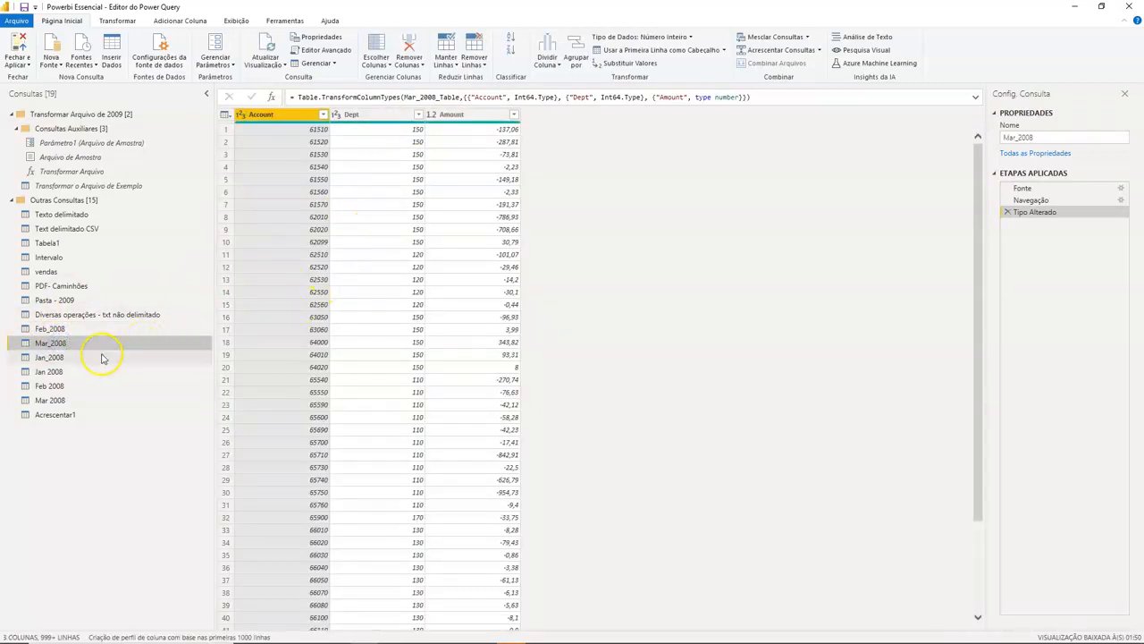
left_click(49, 358)
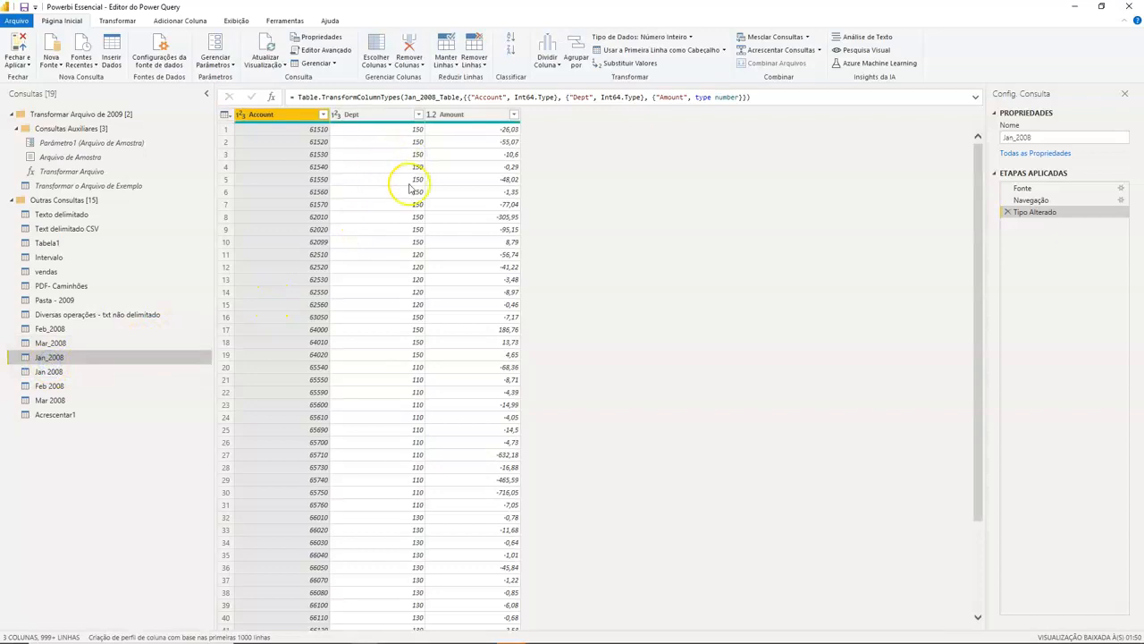
left_click(35, 372)
left_click(319, 135)
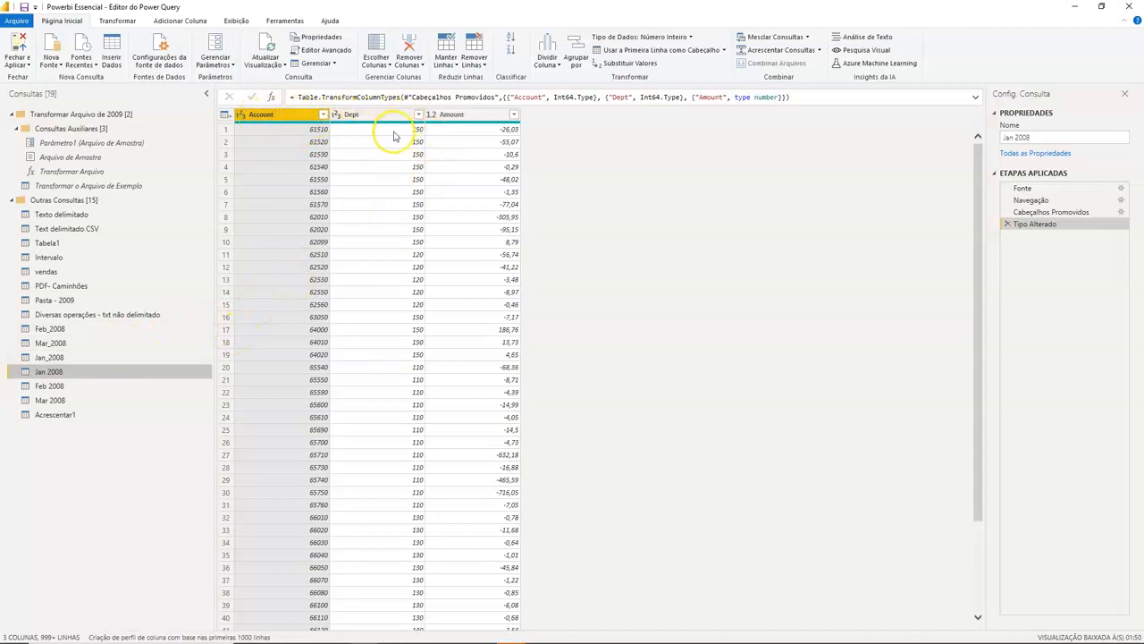
left_click(81, 356)
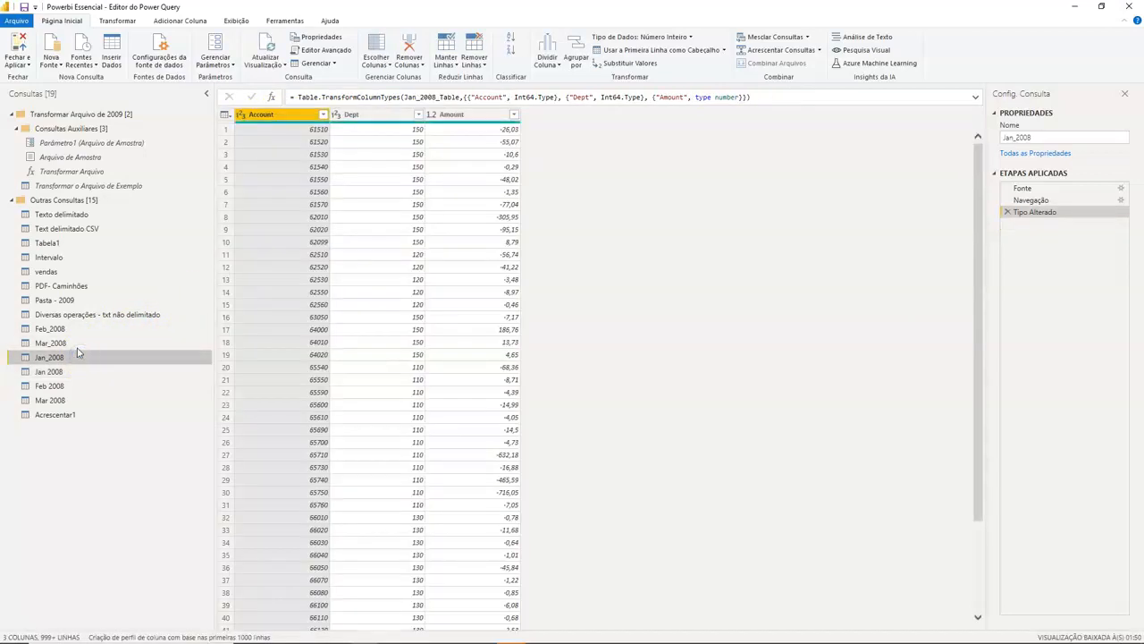
left_click(78, 347)
left_click(72, 330)
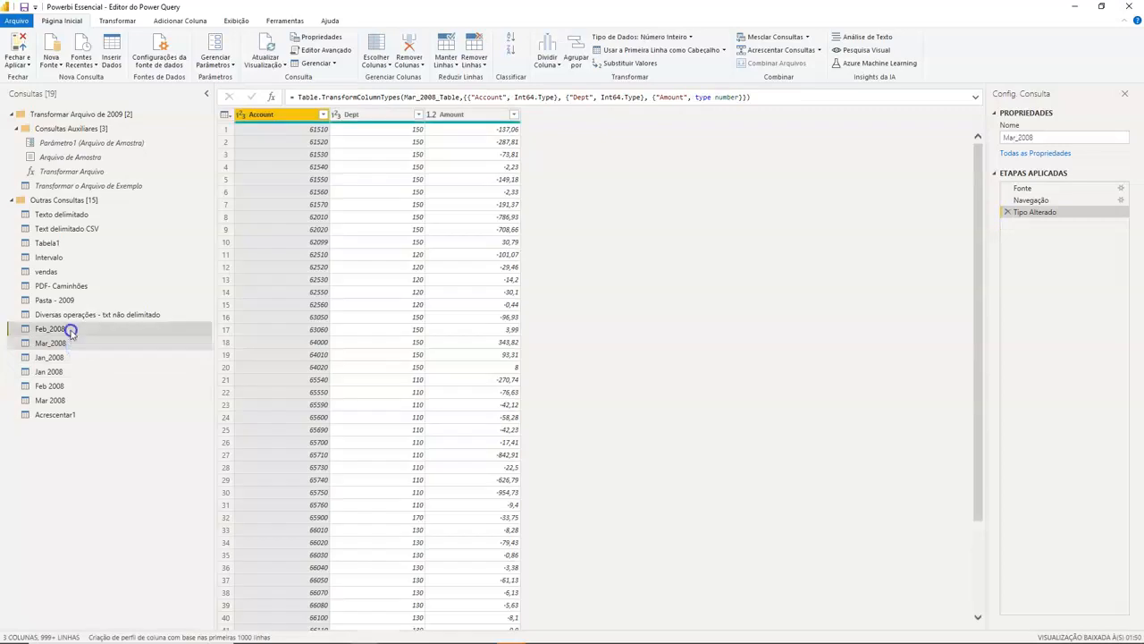
Step: Switch to the PowerPoint slide show, reveal the Preenchimento bullet and return to the Power Query editor
left_click(78, 413)
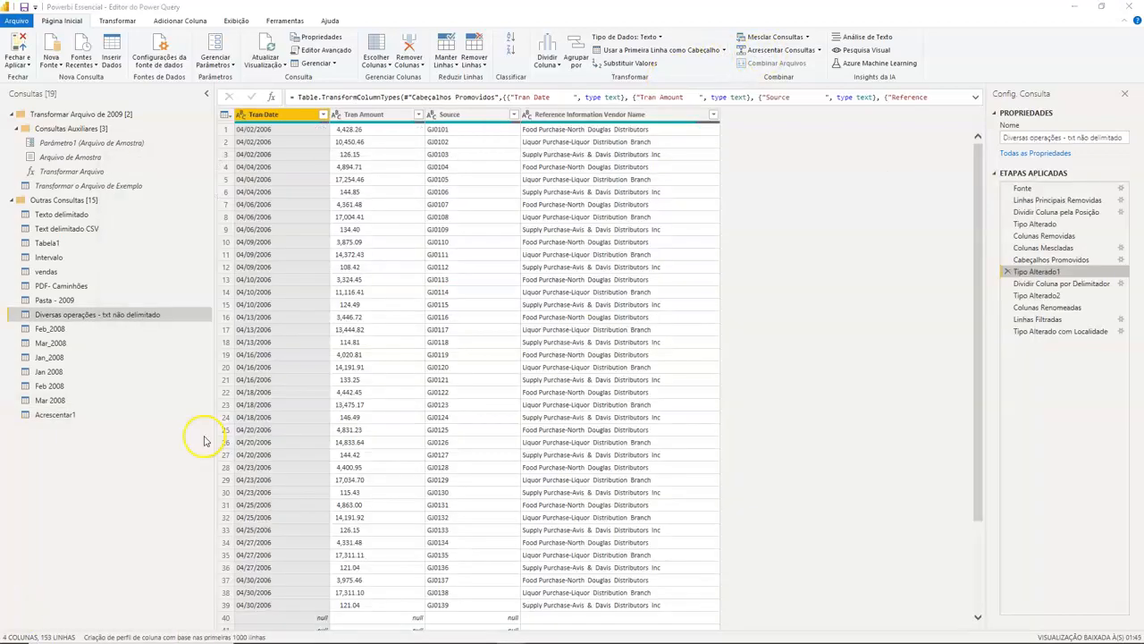
key("alt+Tab")
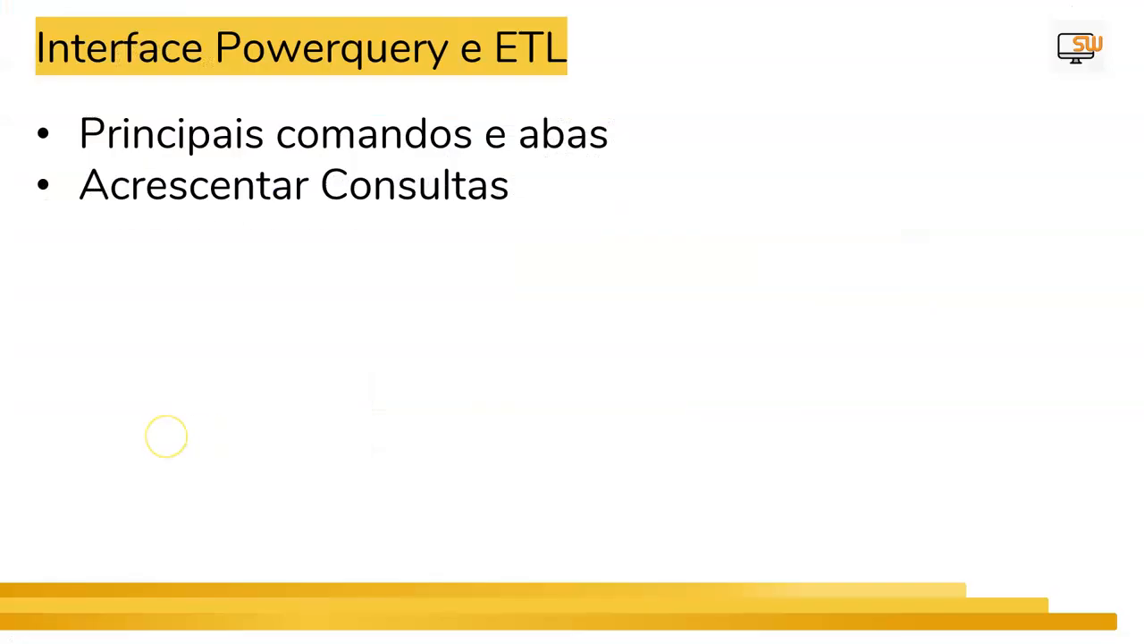
left_click(167, 436)
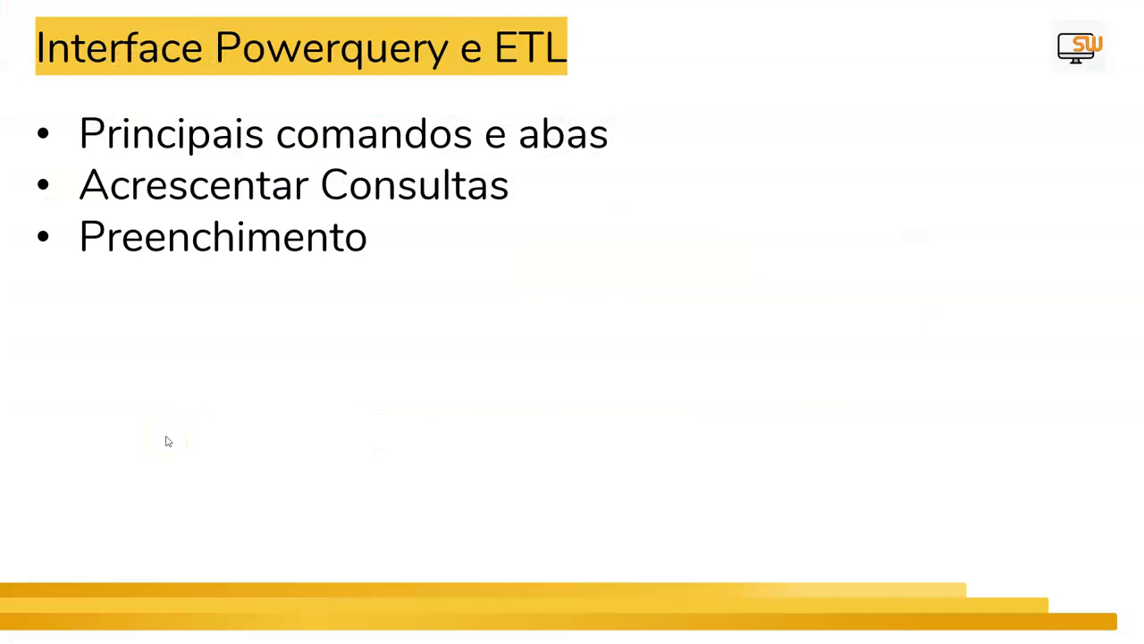
key("alt+Tab")
left_click(674, 224)
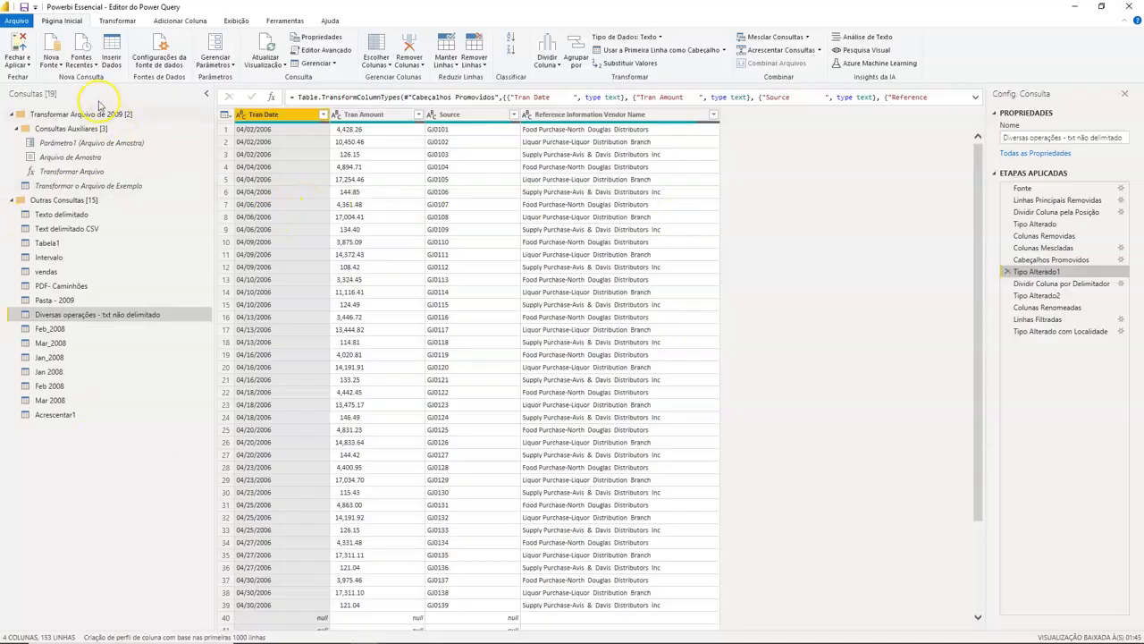
Step: Import the Sheet worksheet of preenchimento.xlsx from Área de Trabalho as a new Excel query
left_click(51, 60)
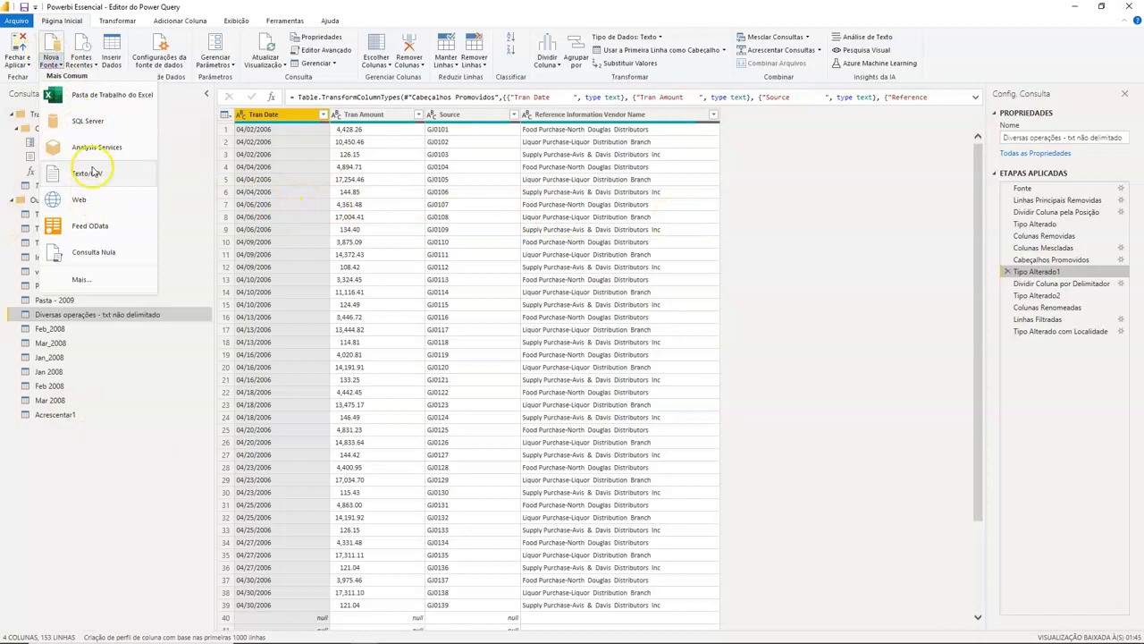
left_click(97, 98)
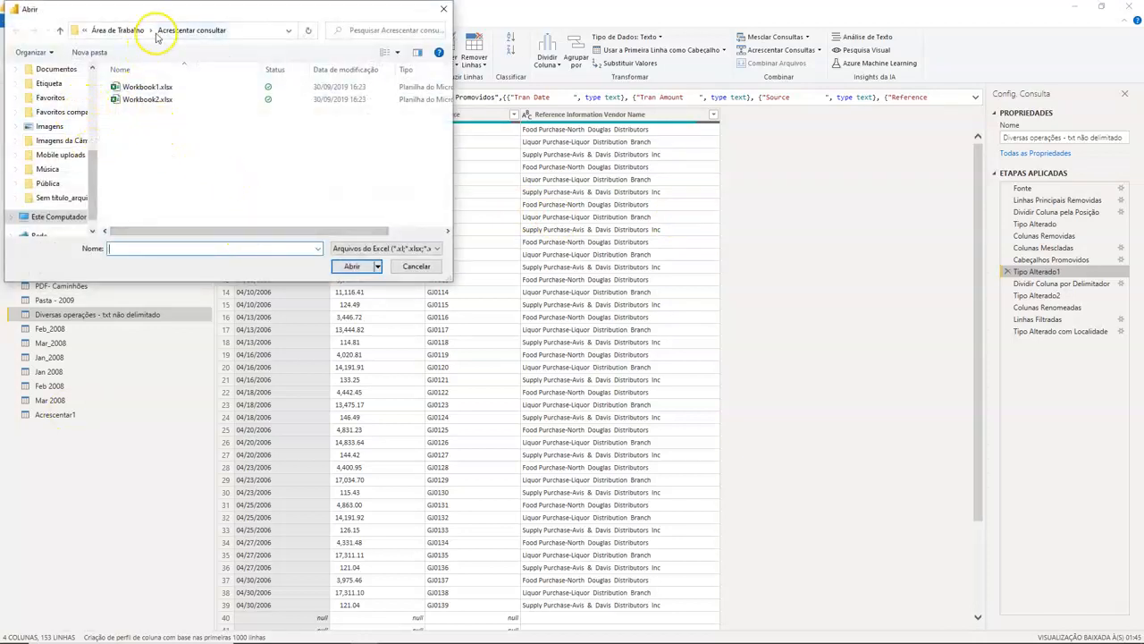
left_click(117, 30)
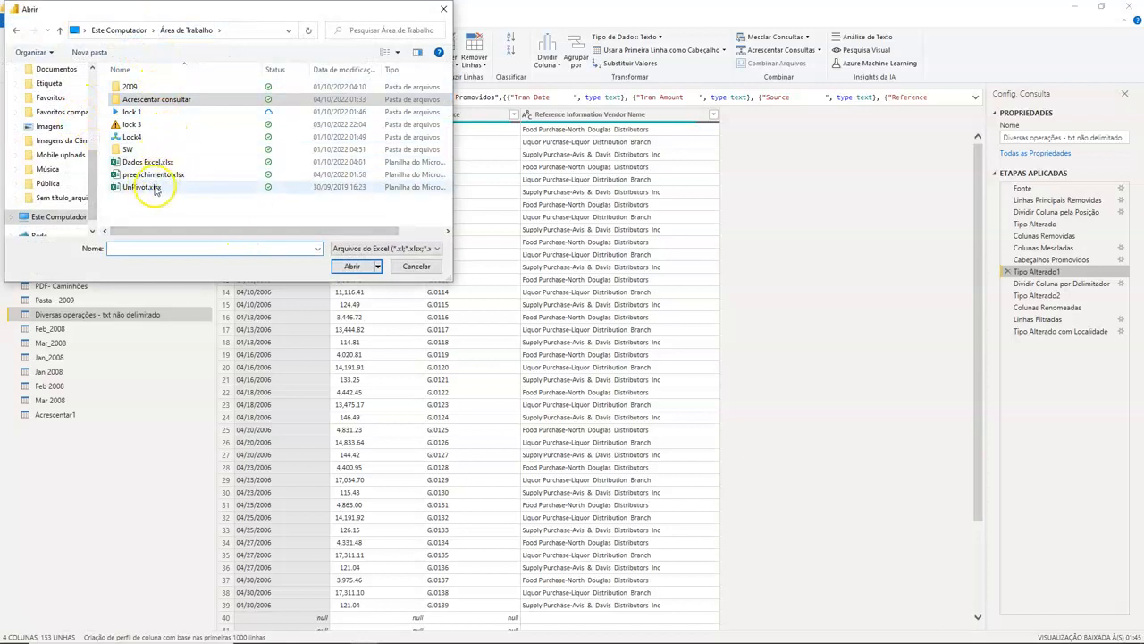
left_click(157, 174)
left_click(348, 266)
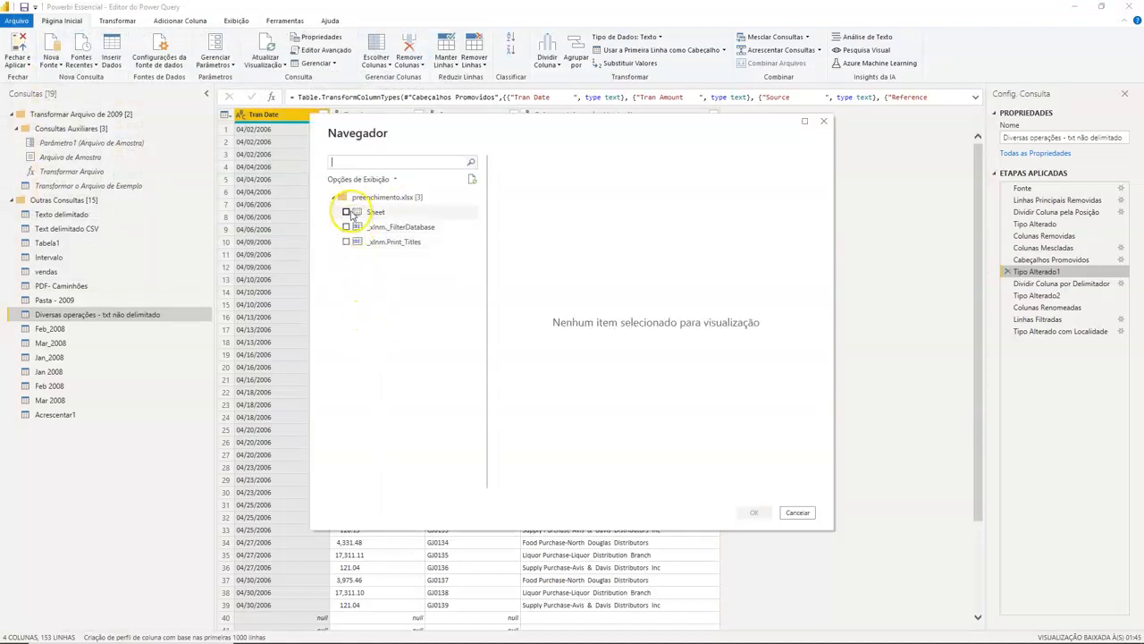
left_click(365, 212)
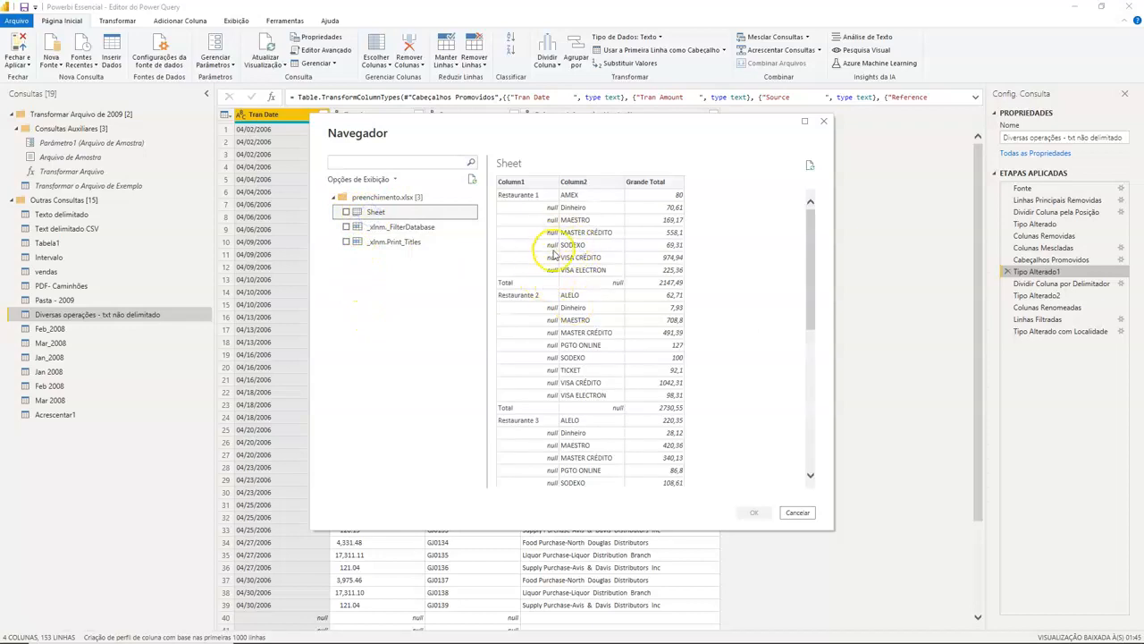
left_click(345, 213)
left_click(753, 513)
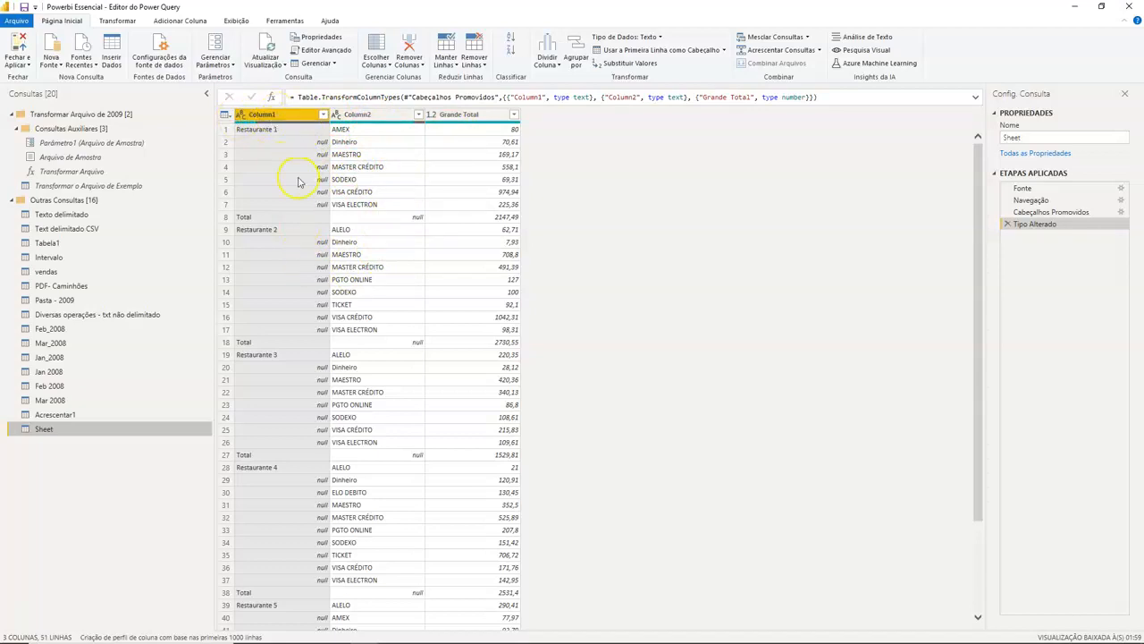
Step: Rename Column1 to Restaurante, Column2 to Formas de pagamento and Grande Total to Valor
double_click(284, 115)
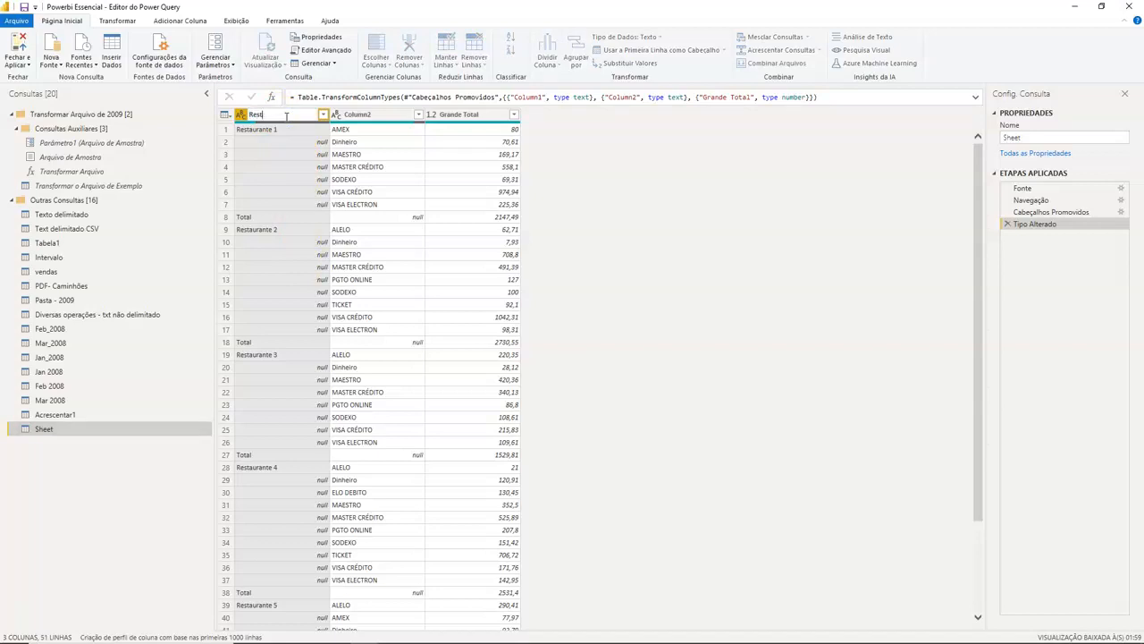
type("Restaurante")
key("Return")
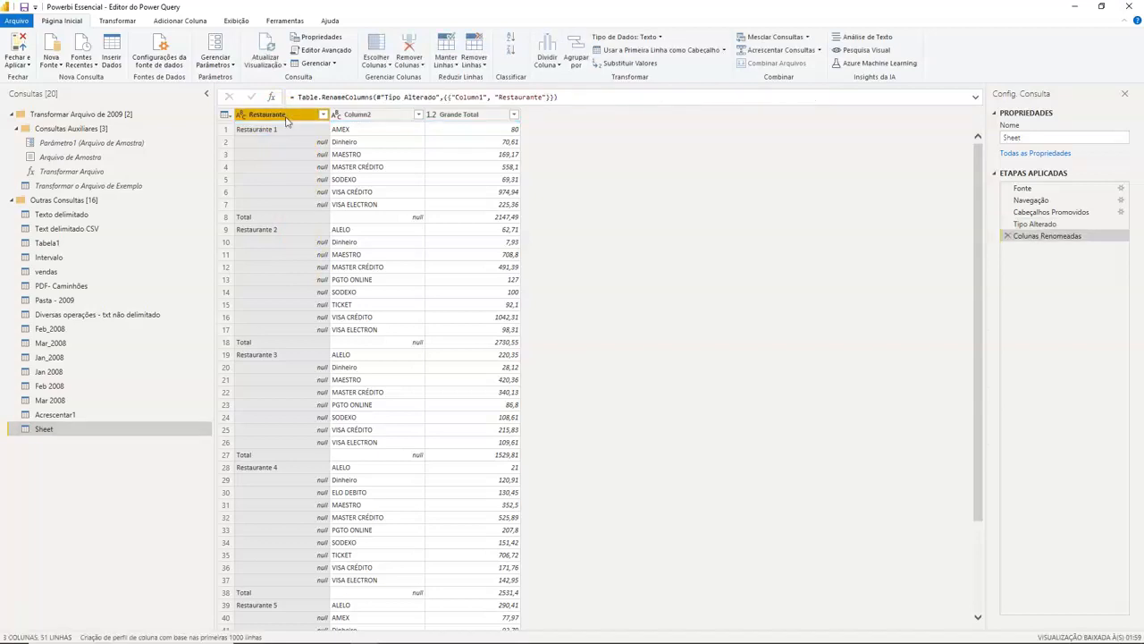
double_click(384, 116)
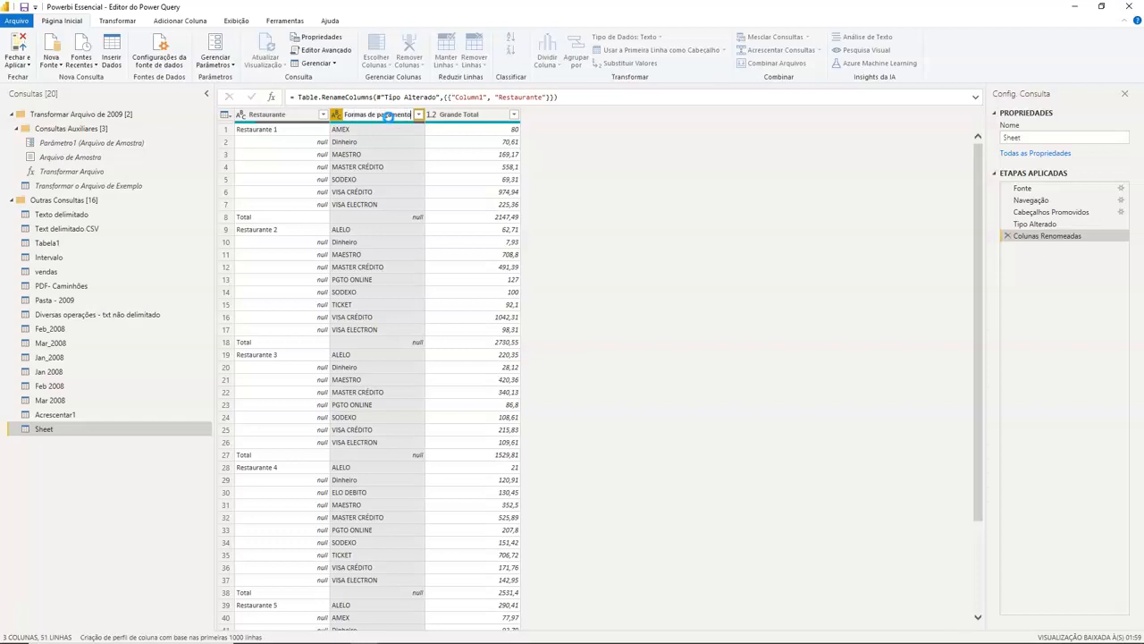
type("Formas de pagamento")
key("Return")
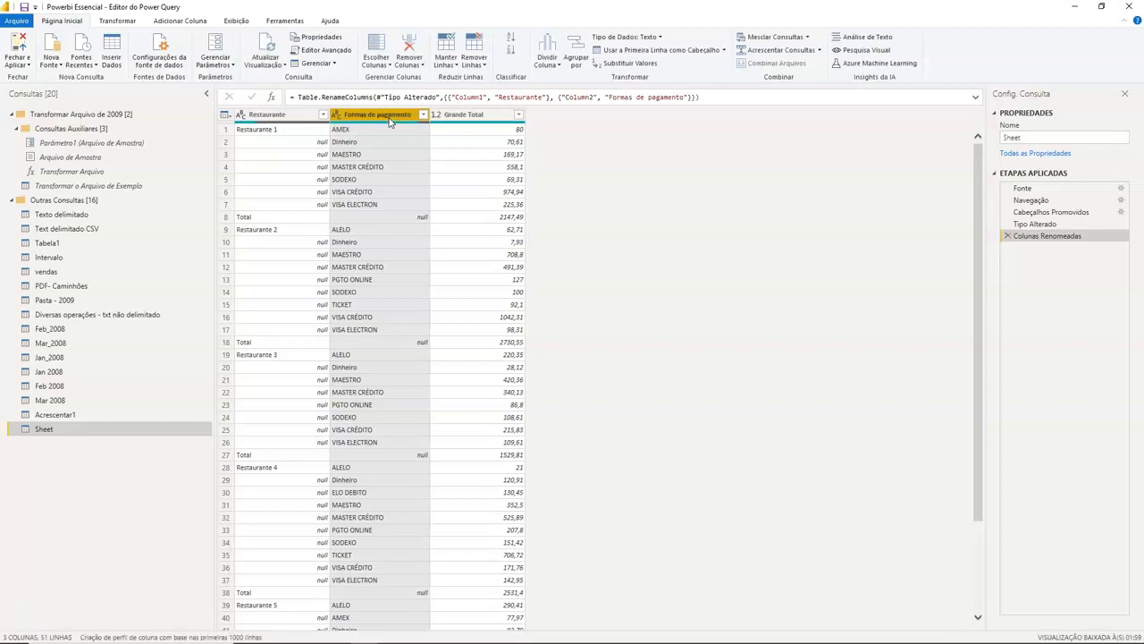
double_click(448, 116)
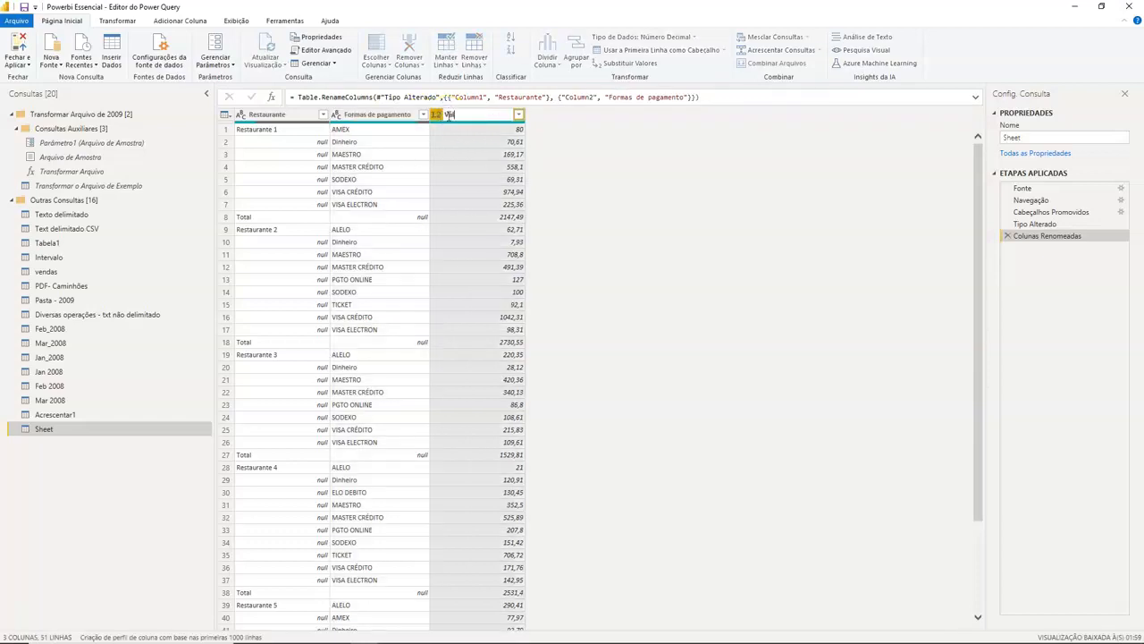
key("Return")
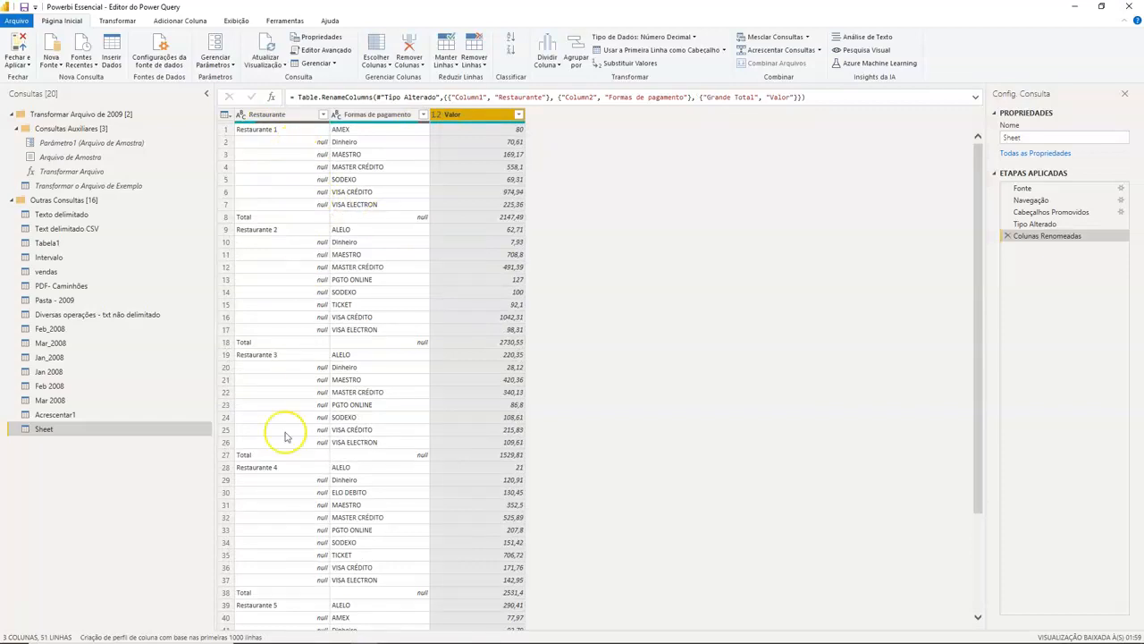
Step: Filter the Restaurante column to exclude the Grande Total and Total rows
scroll(286, 429, "down", 3)
scroll(289, 431, "up", 3)
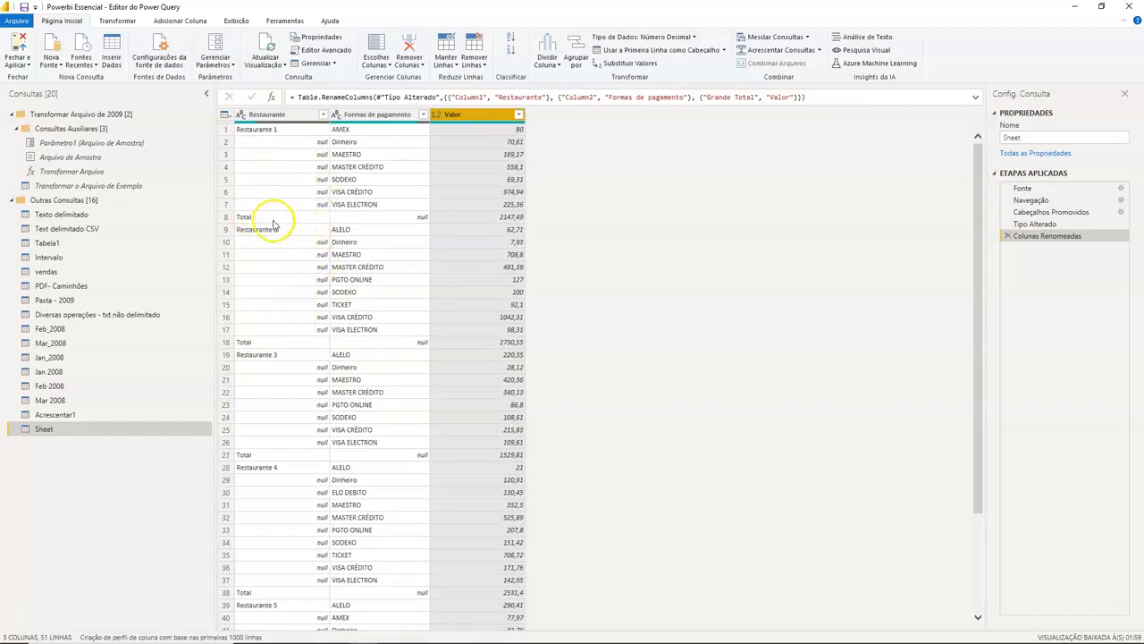
scroll(285, 313, "down", 3)
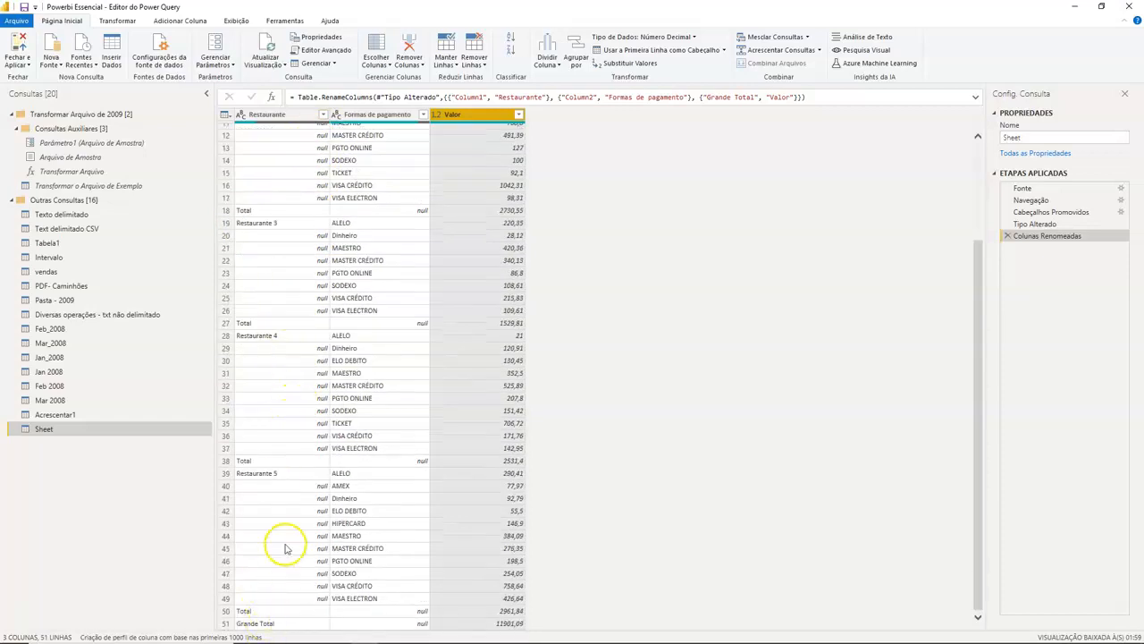
scroll(285, 548, "up", 3)
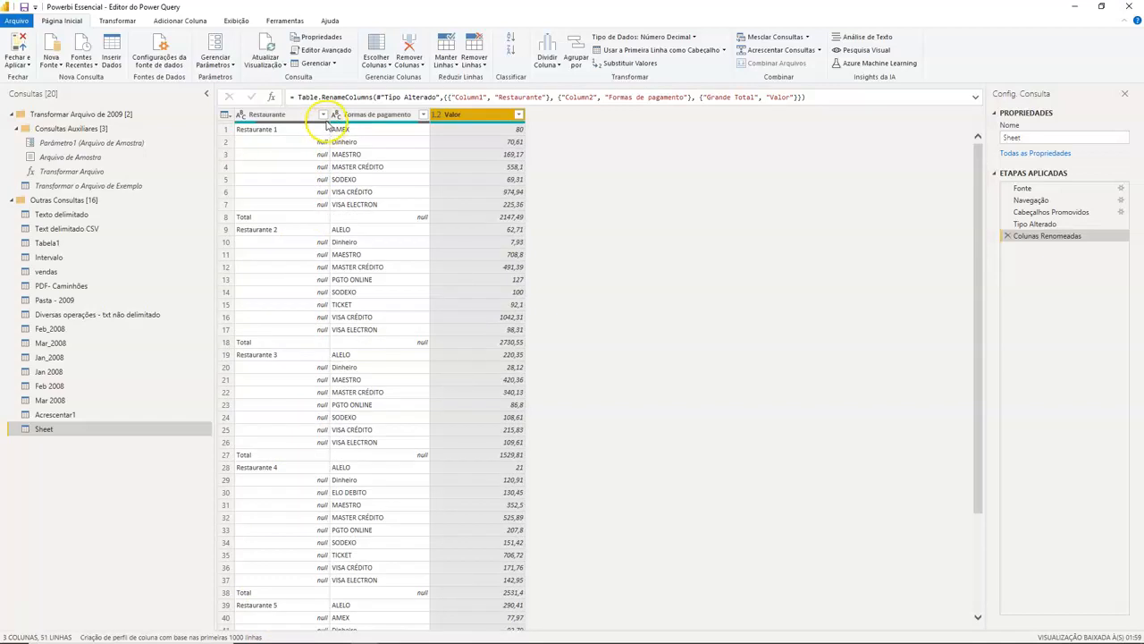
left_click(323, 115)
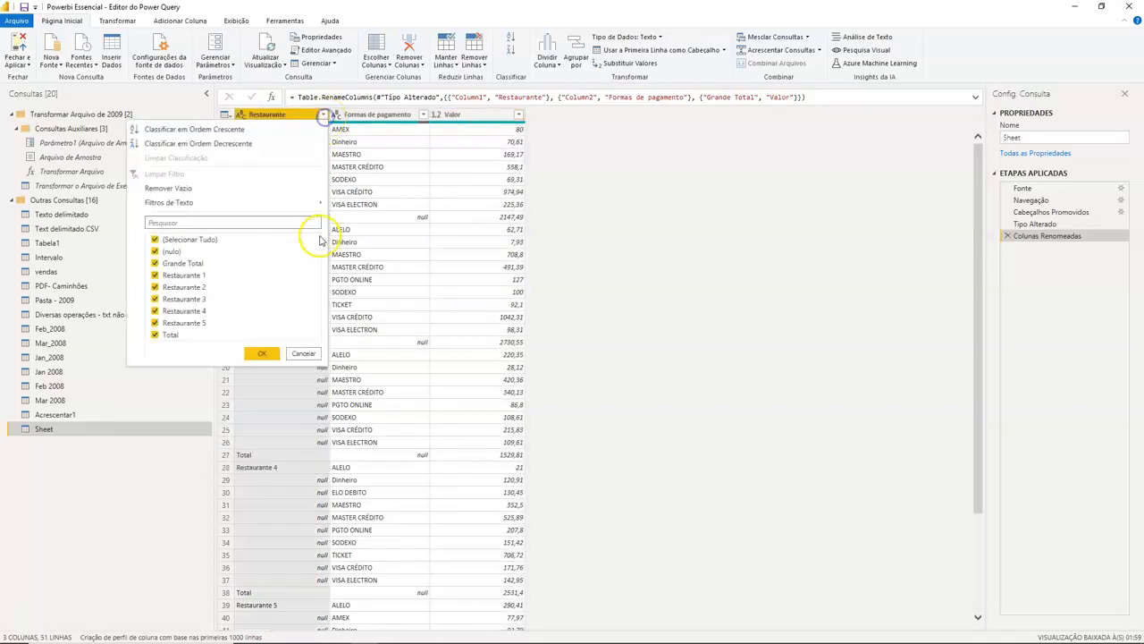
left_click(156, 263)
left_click(156, 334)
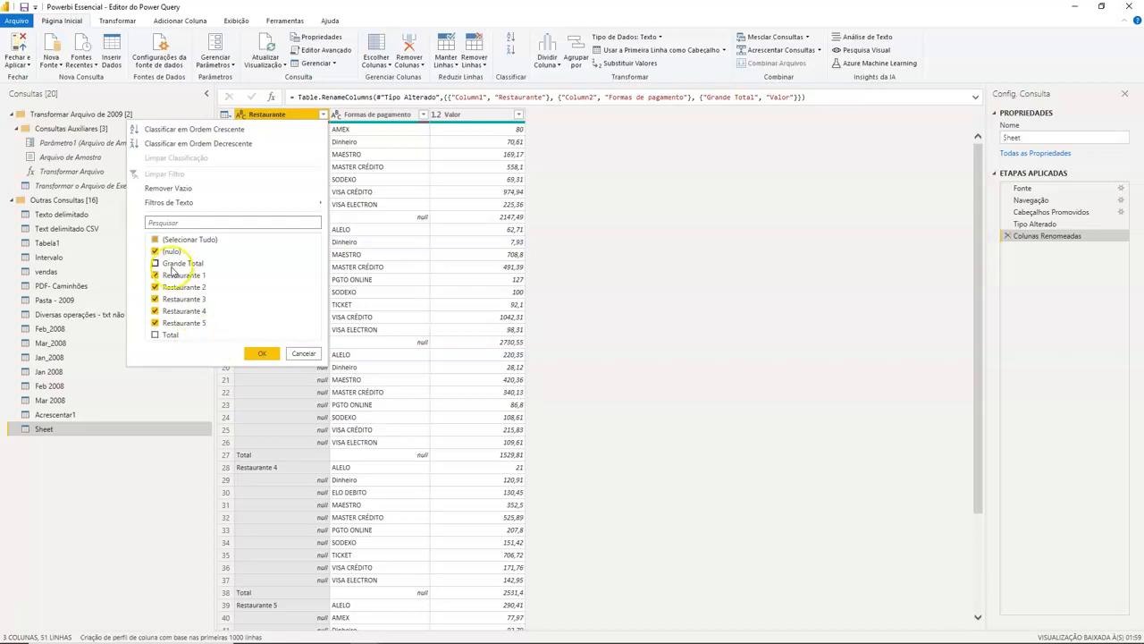
left_click(264, 358)
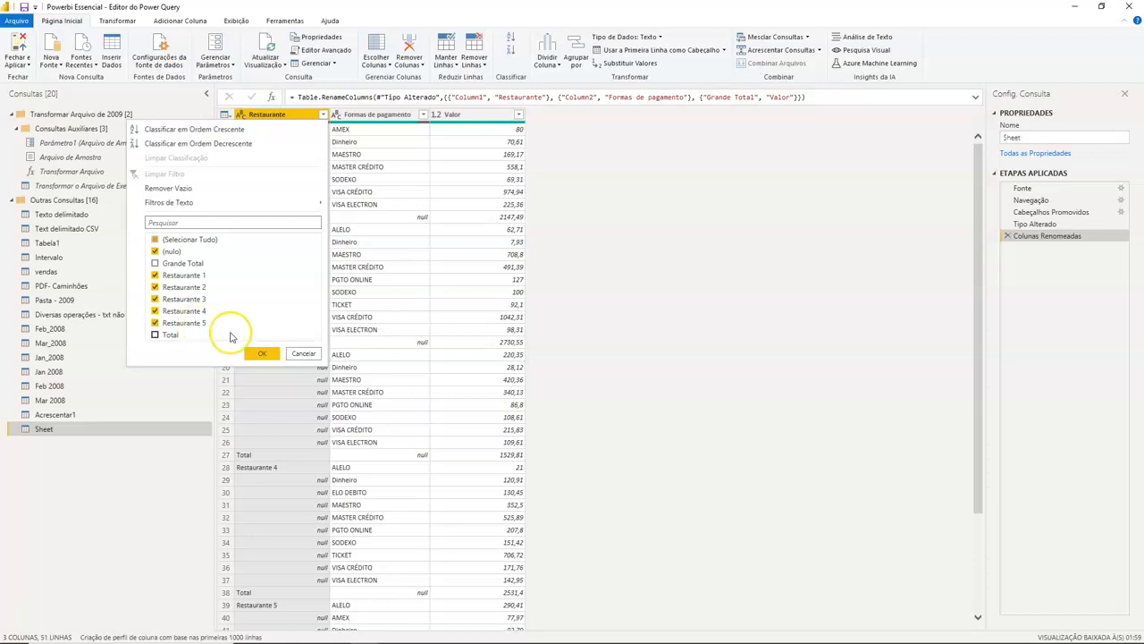
left_click(262, 353)
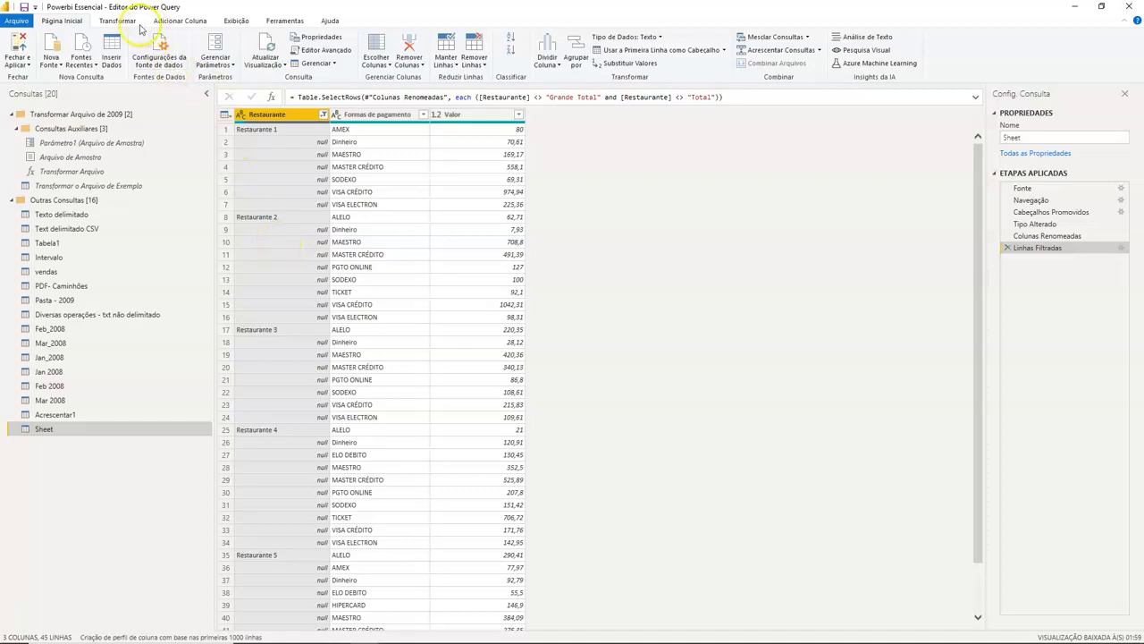
Step: Fill the empty cells of the Restaurante column downward with Preenchimento Para Baixo
left_click(119, 21)
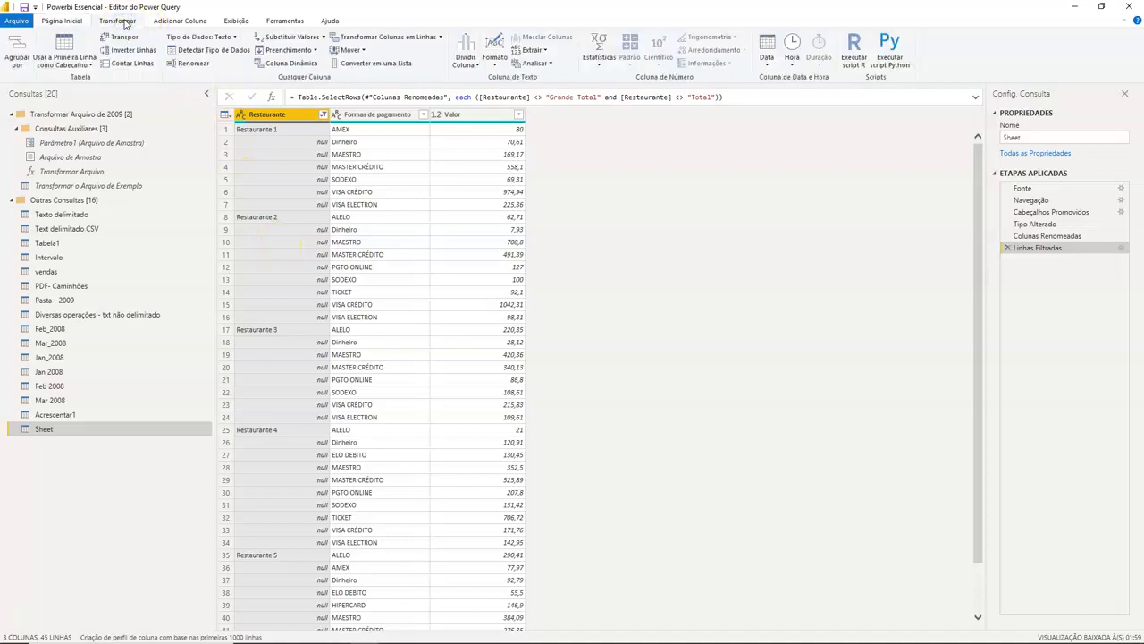
left_click(313, 51)
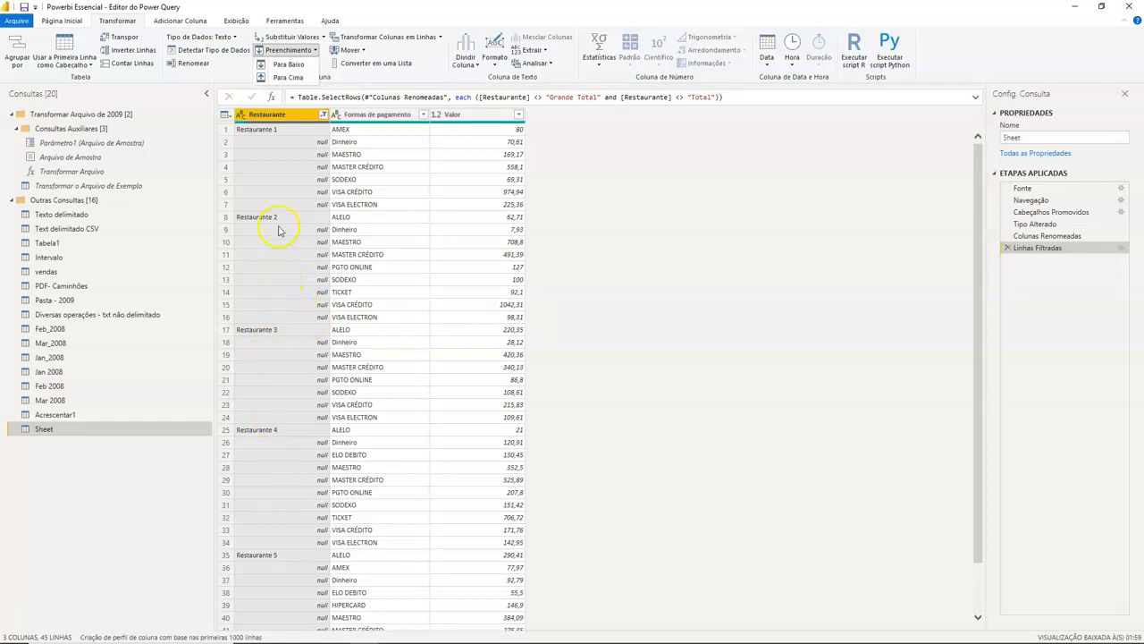
left_click(288, 64)
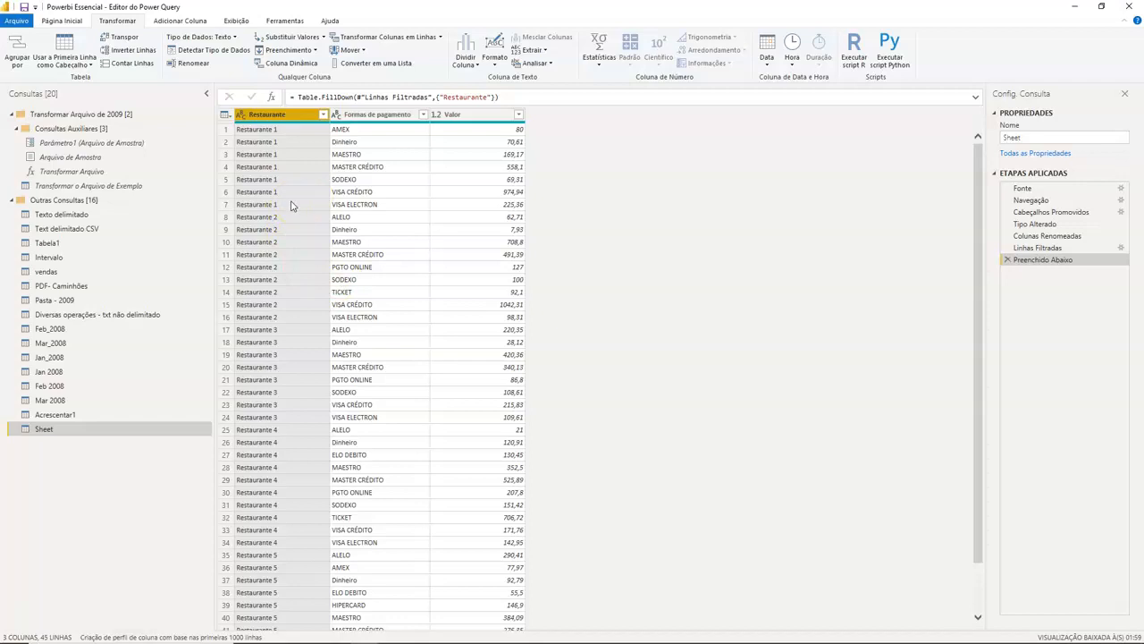
left_click(297, 154)
Step: Rename the Sheet query as Preechimento
double_click(81, 427)
type("P")
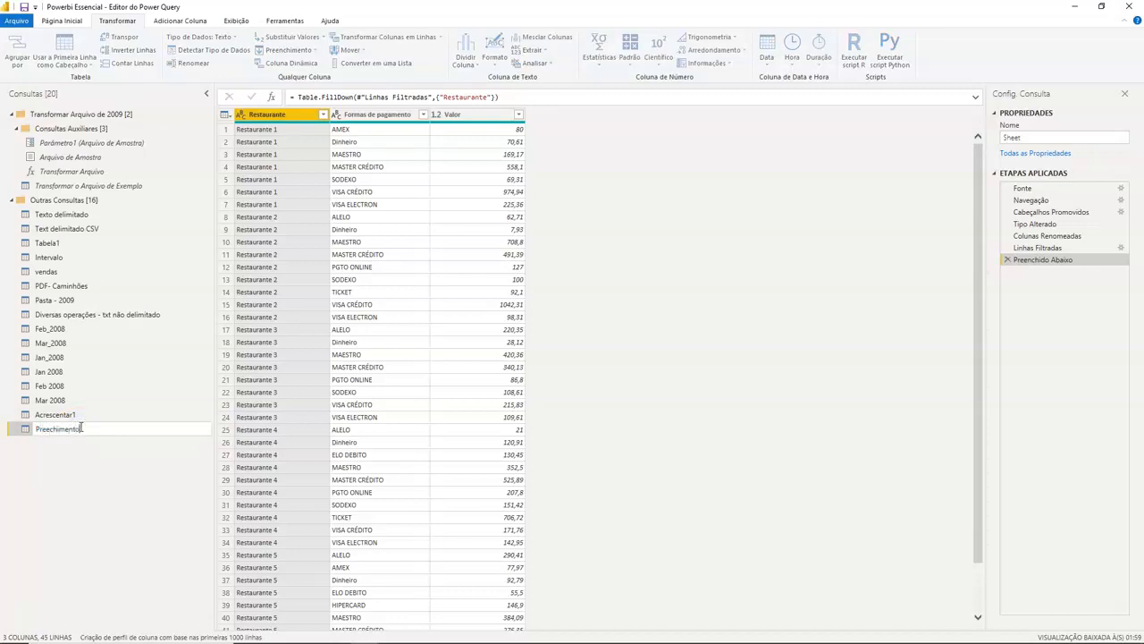
type("reenchimento")
key("Return")
Step: Switch to the PowerPoint slide show, reveal the Transformar colunas em Linhas e transpor bullet and return to the Power Query editor
key("alt+Tab")
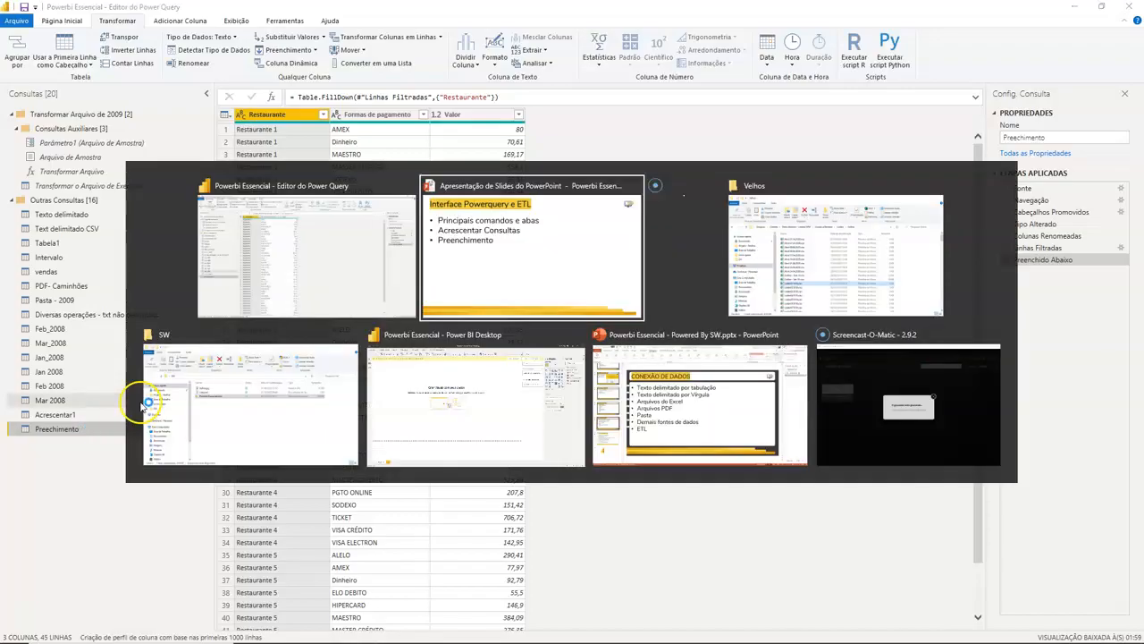
left_click(140, 402)
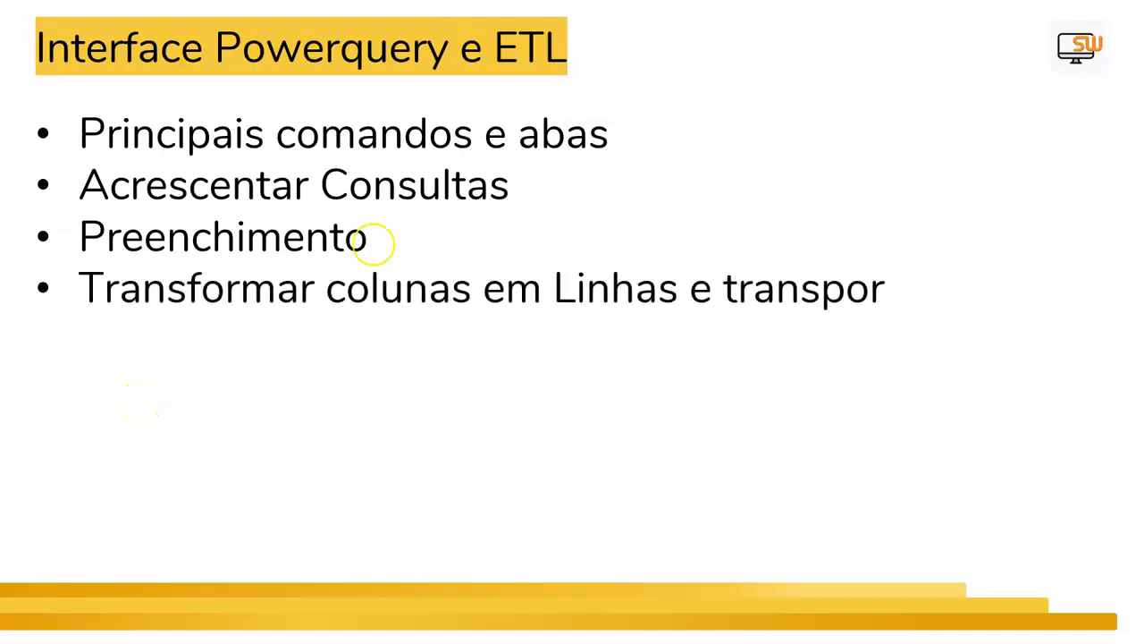
key("alt+Tab")
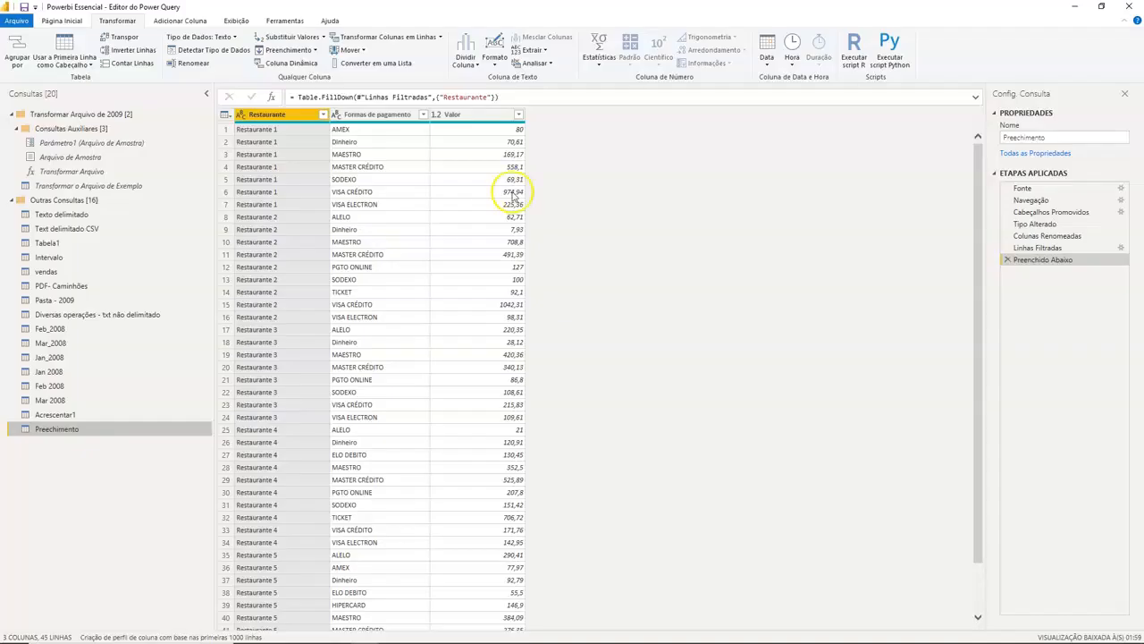
Step: Import the Data sheet from the UnPivot.xlsx Excel workbook as a new query
left_click(64, 19)
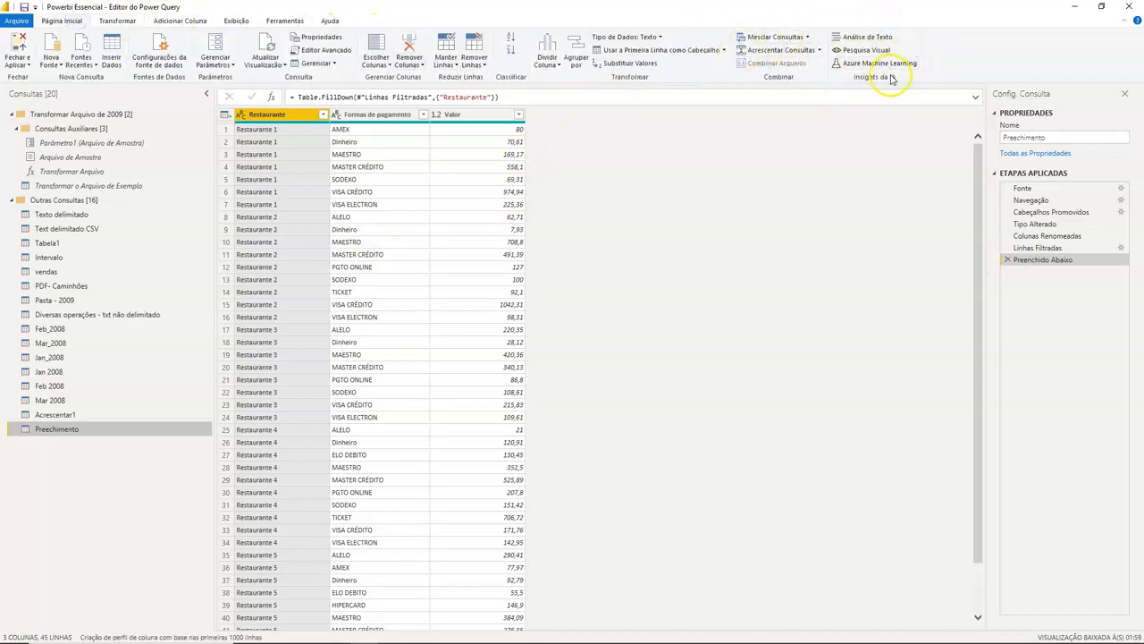
left_click(54, 55)
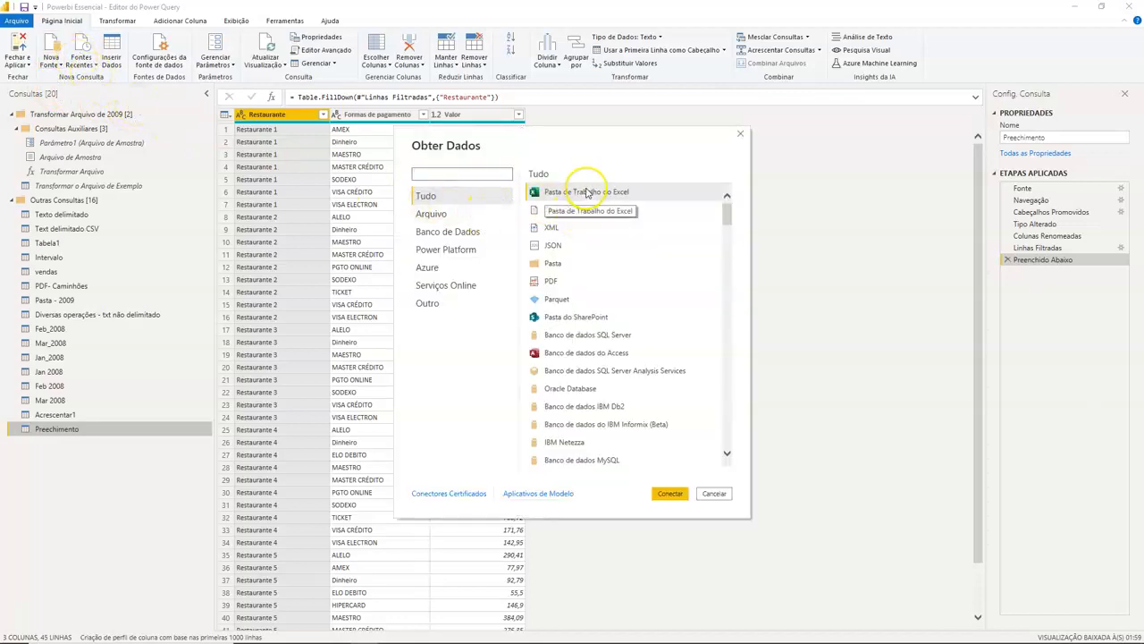
left_click(669, 493)
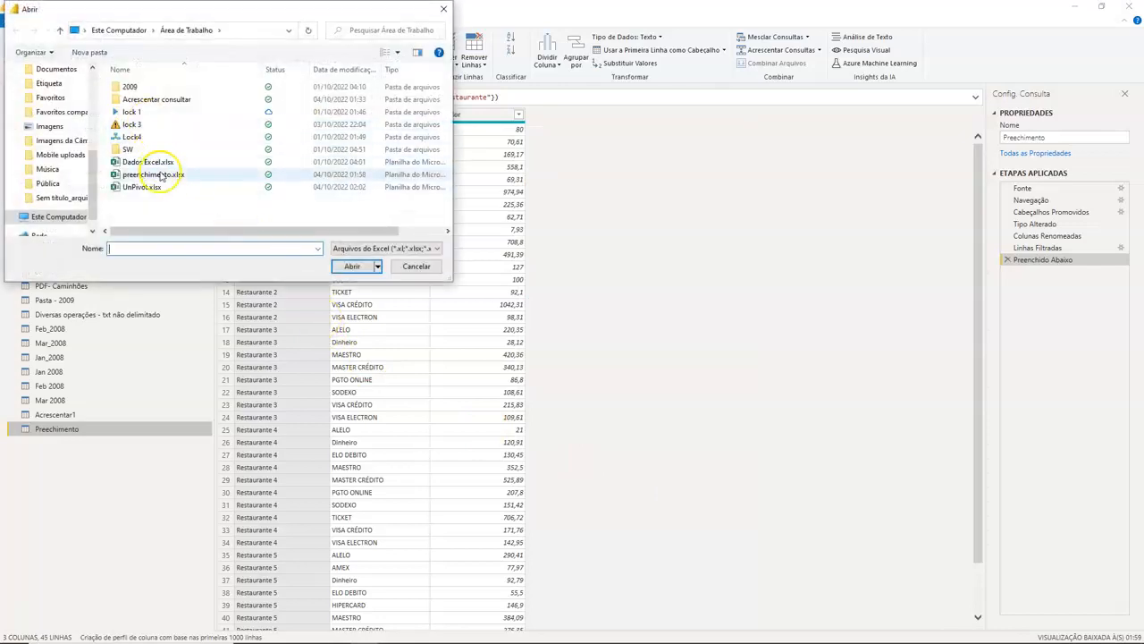
left_click(148, 187)
left_click(351, 267)
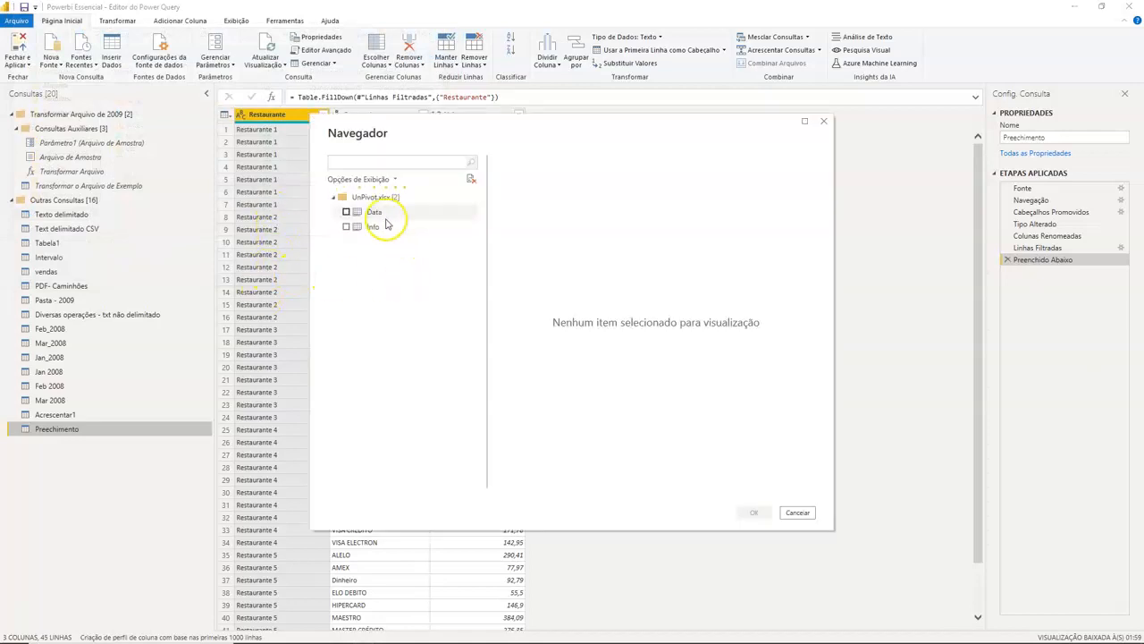
left_click(376, 213)
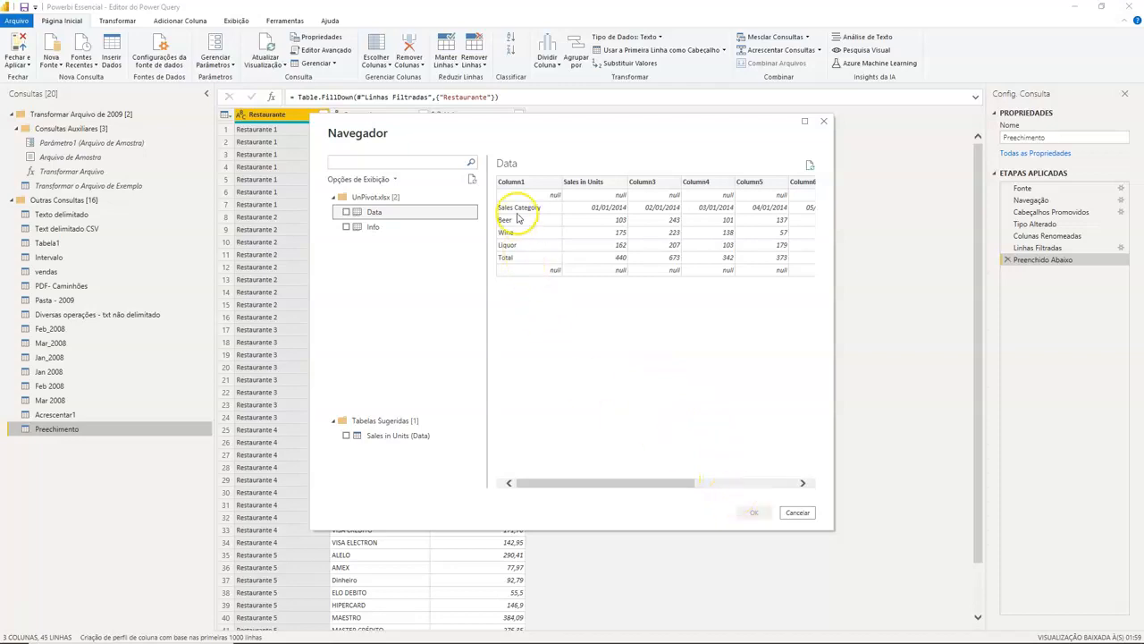
left_click(345, 213)
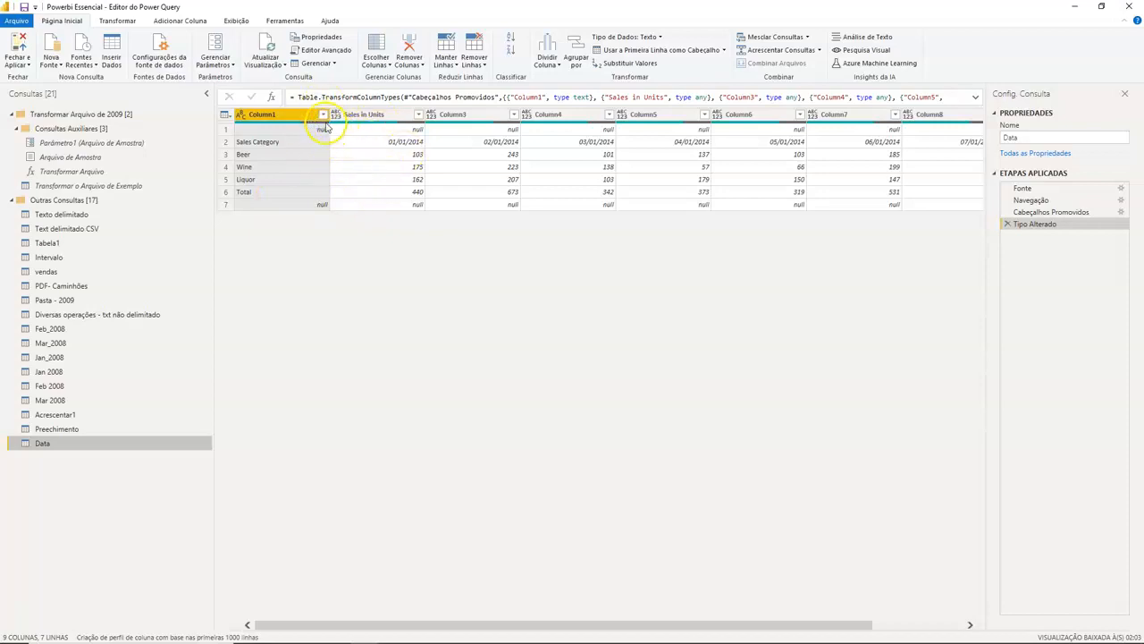
Step: Filter Column1 of the Data query to exclude the null and Total rows
left_click(323, 114)
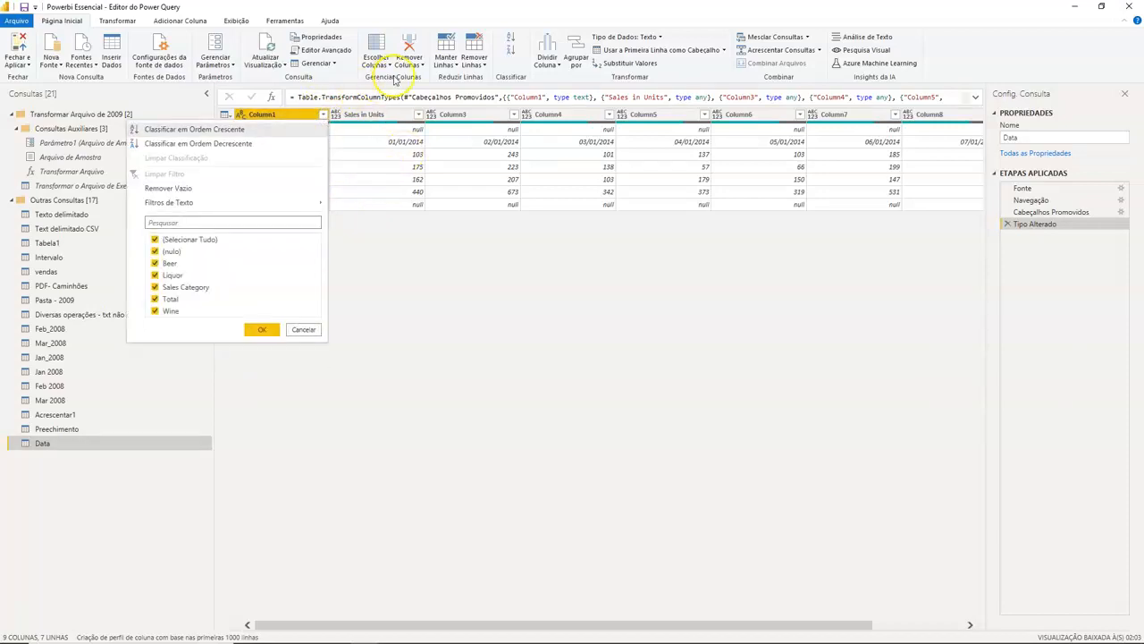
left_click(445, 73)
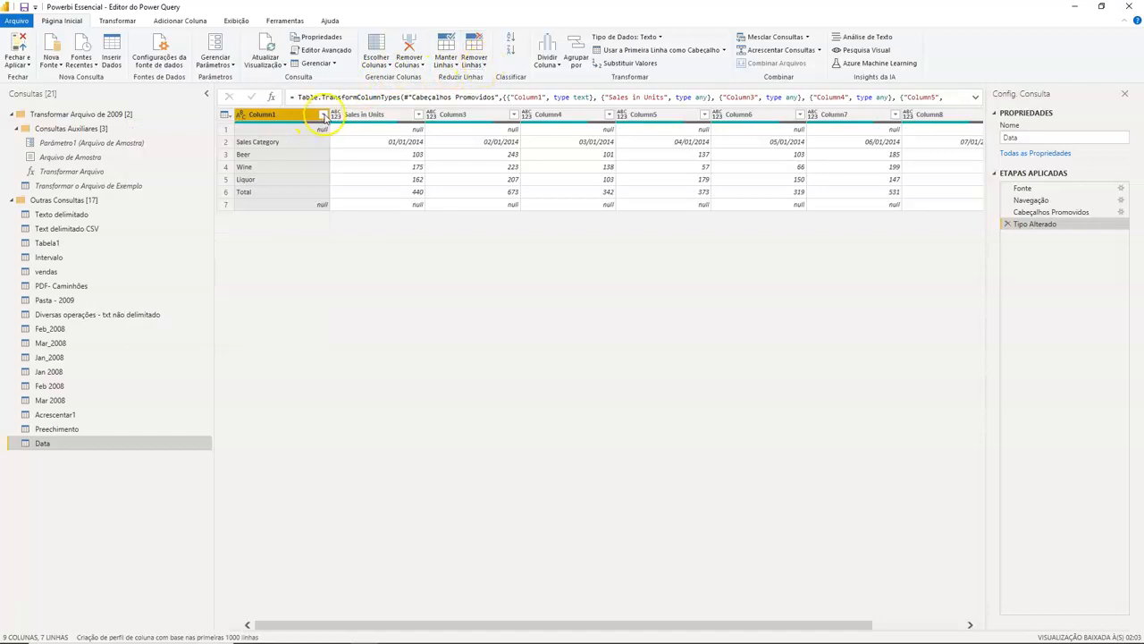
left_click(323, 116)
left_click(154, 252)
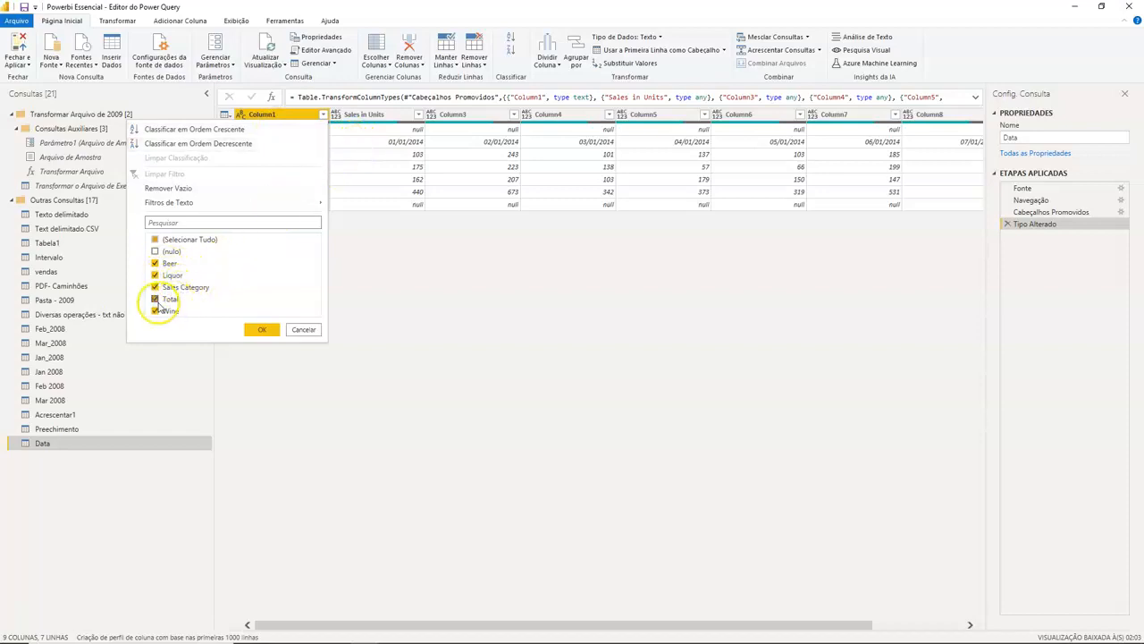
left_click(155, 300)
left_click(261, 330)
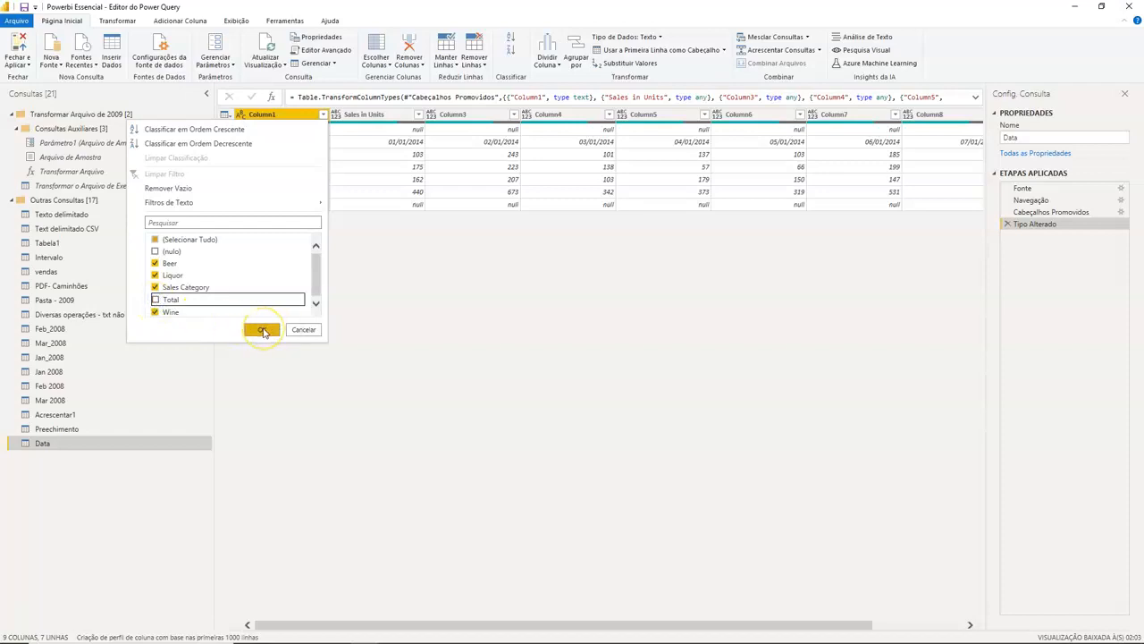
left_click(262, 331)
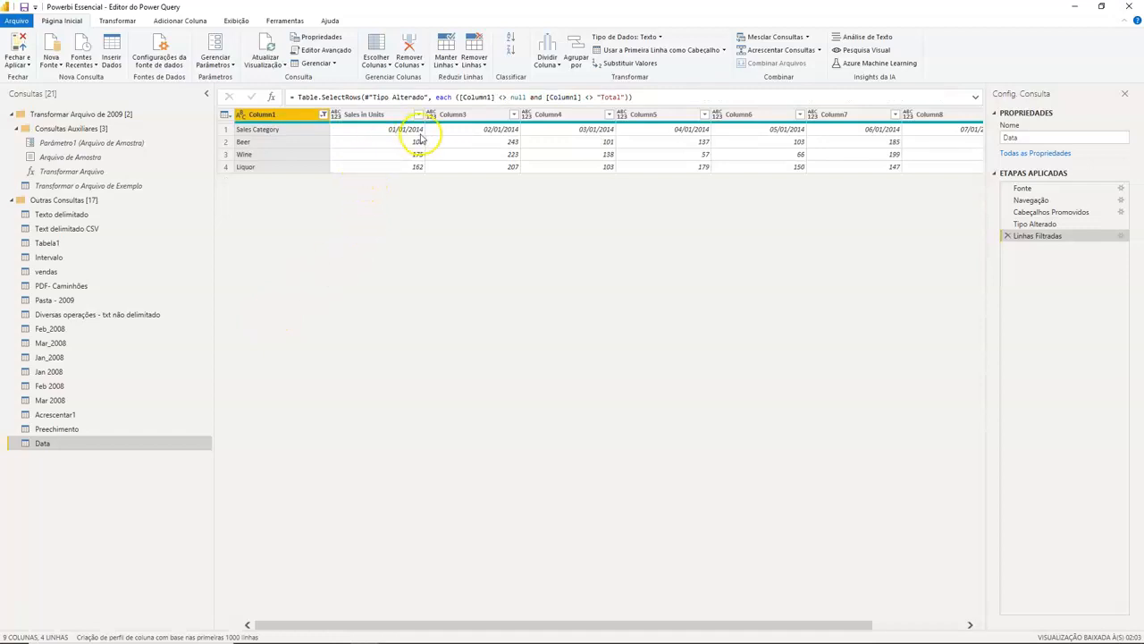
Step: Promote the first row of the Data query to column headers and remove the Total column
left_click(660, 52)
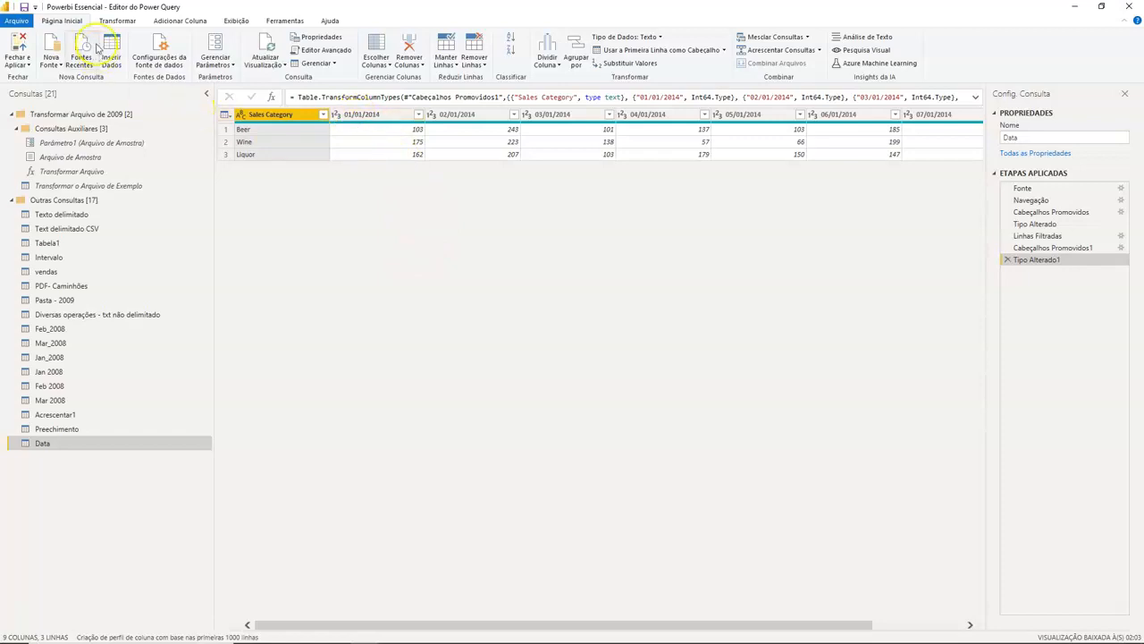
left_click(121, 20)
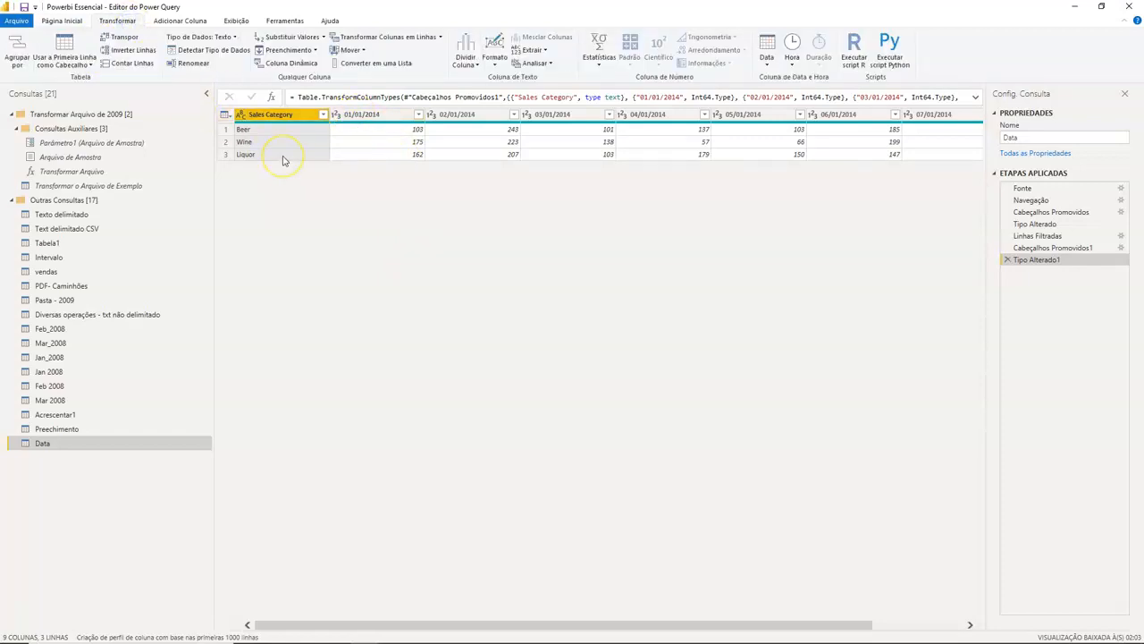
key("alt+Tab")
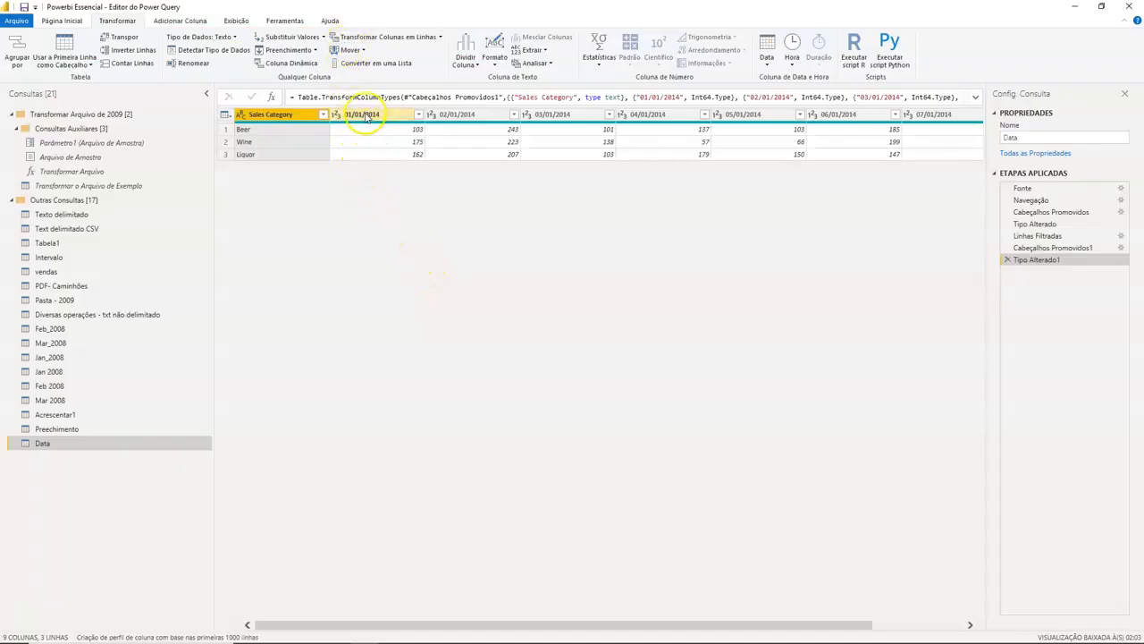
left_click_drag(509, 623, 706, 625)
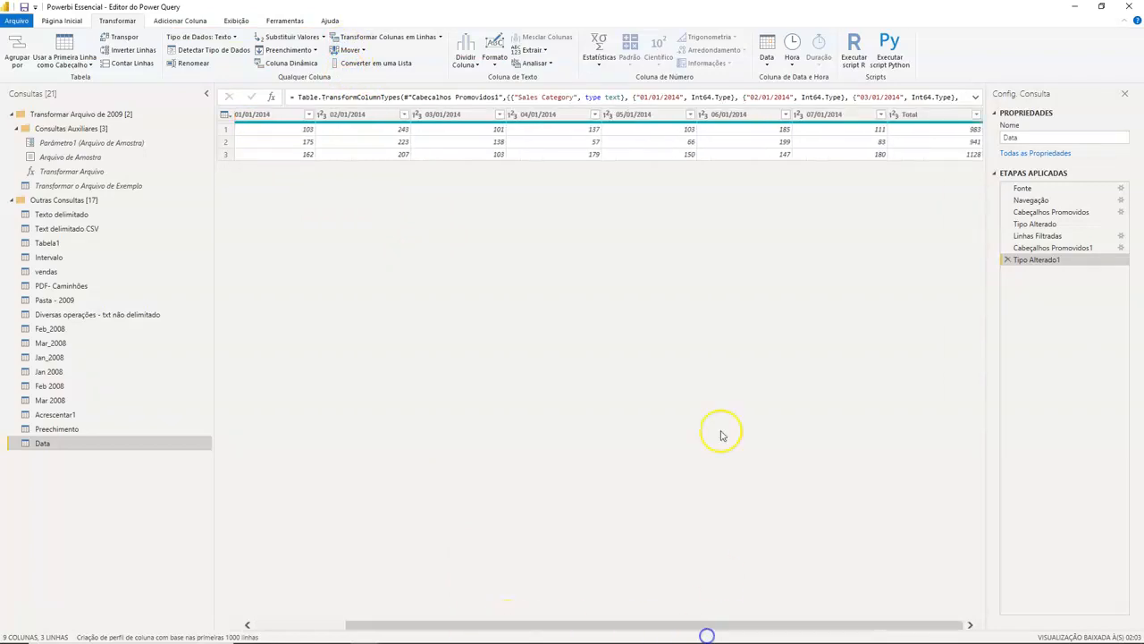
left_click(937, 120)
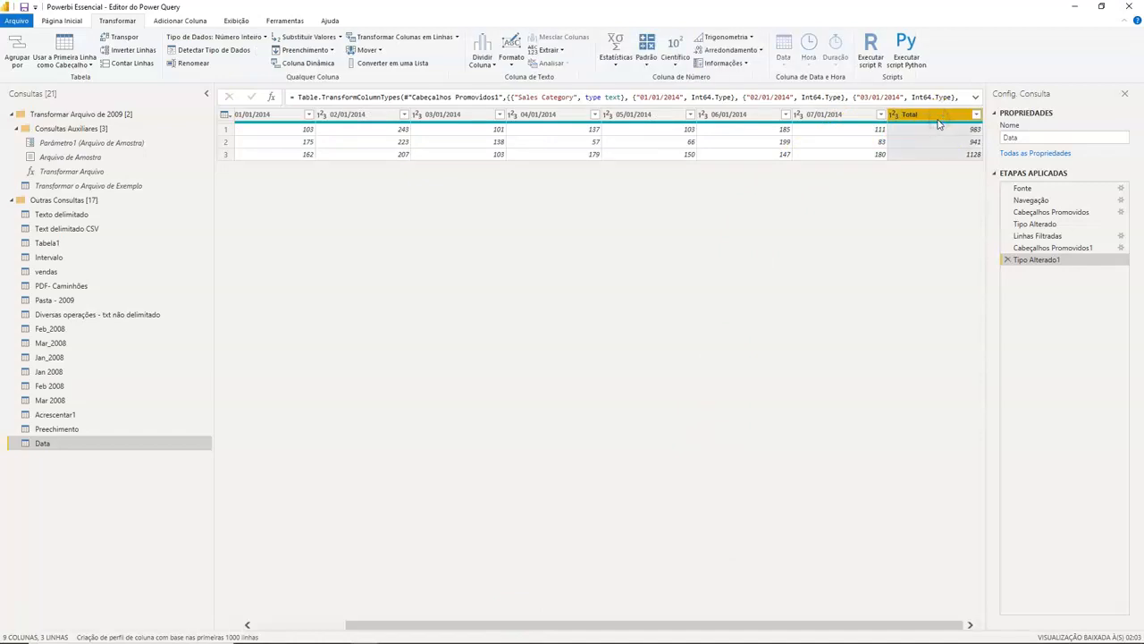
right_click(938, 123)
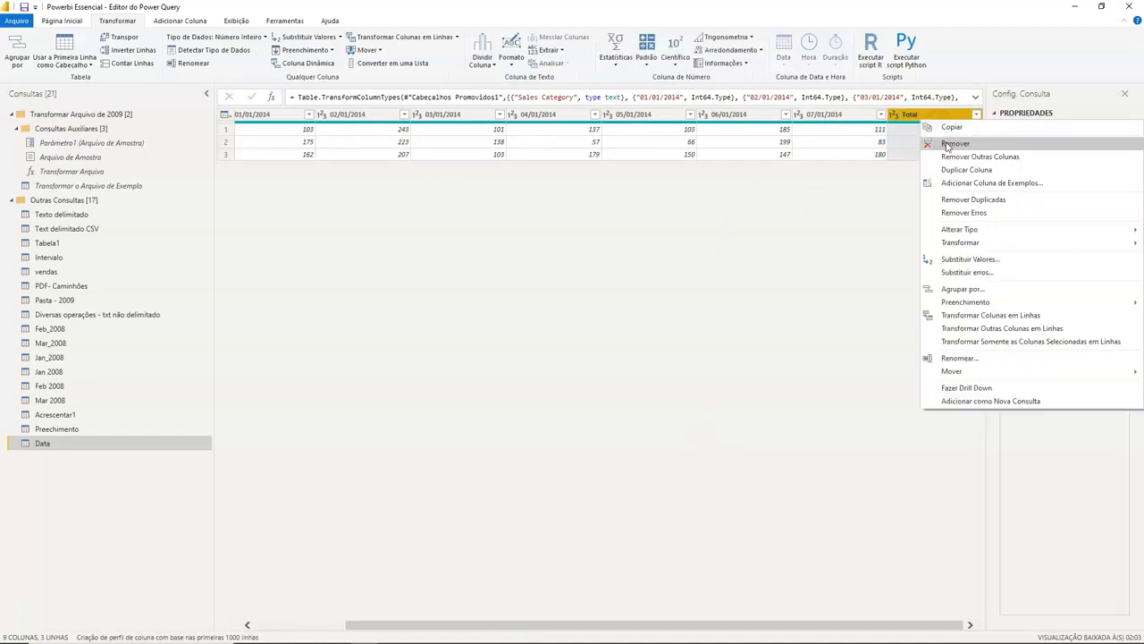
left_click(947, 145)
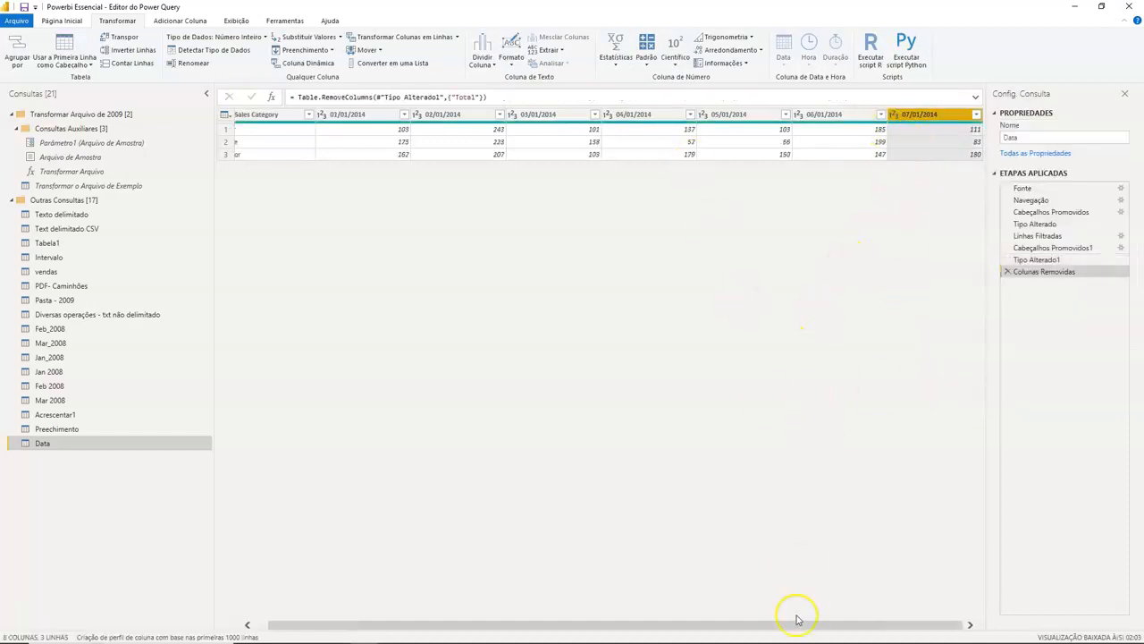
Step: Unpivot every column except Sales Category with Transformar Outras Colunas em Linhas and check the Beer and Wine rows
left_click_drag(792, 618, 508, 615)
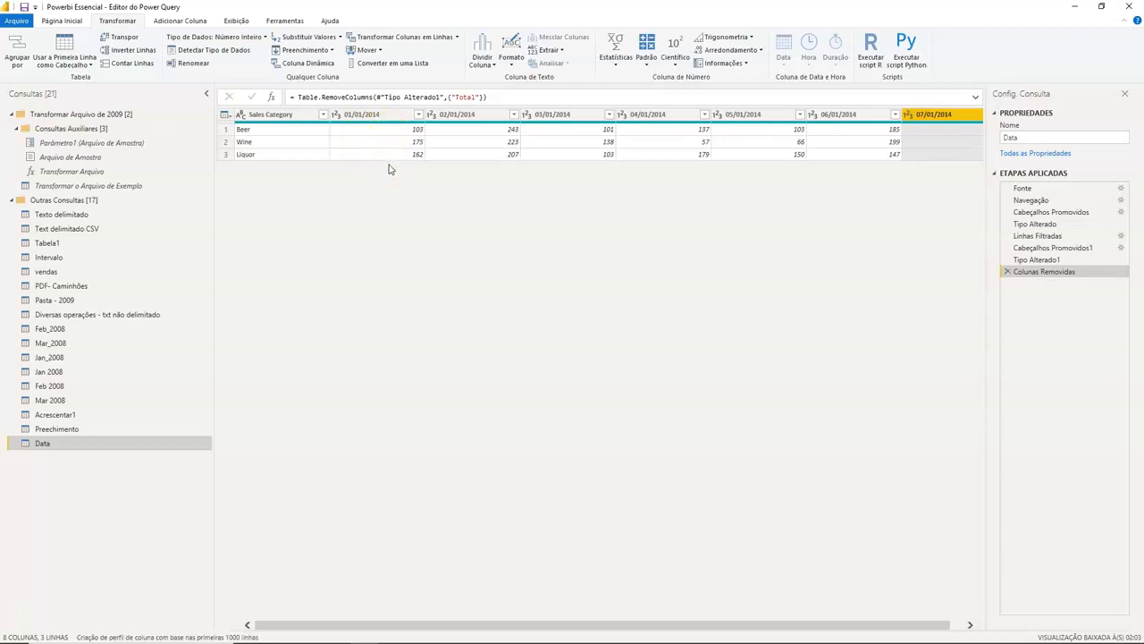
left_click(401, 39)
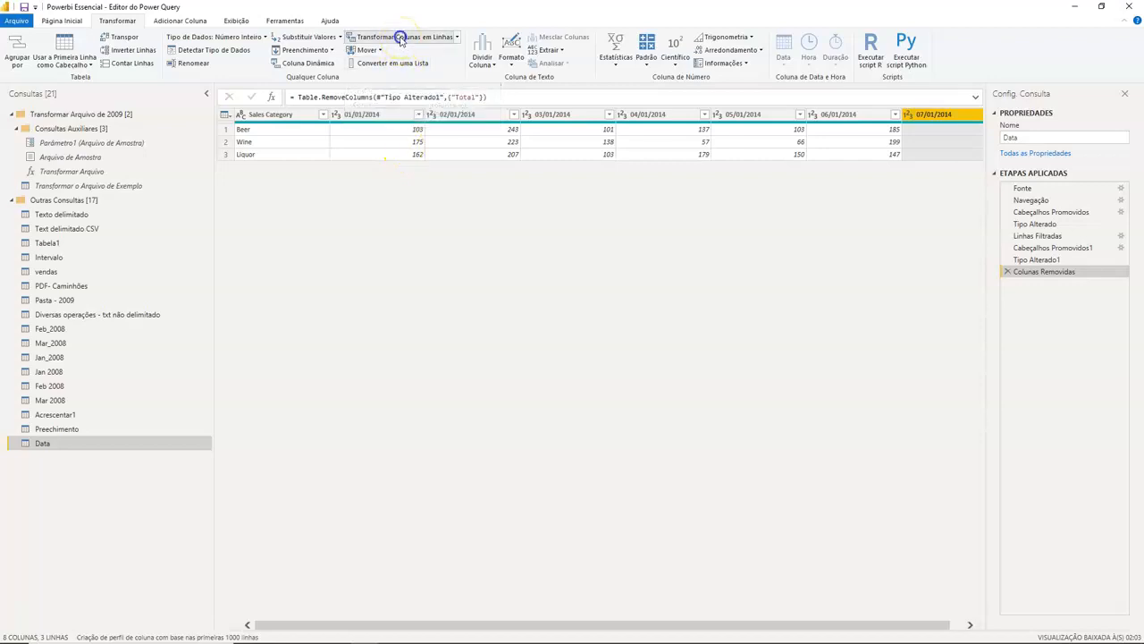
left_click(279, 115)
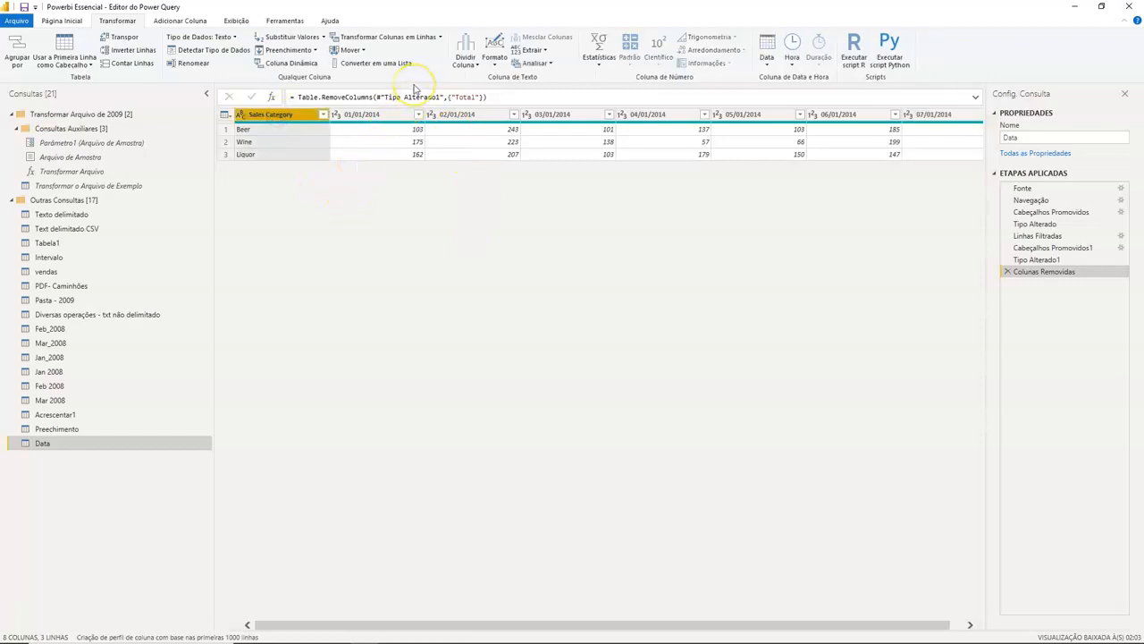
left_click(439, 37)
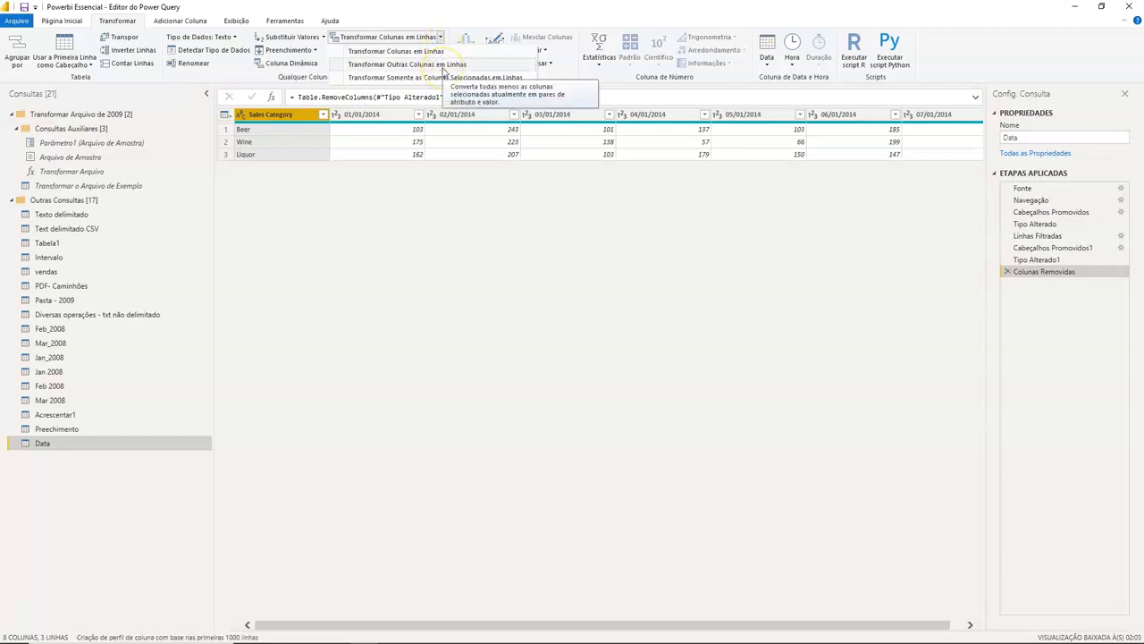
left_click(441, 64)
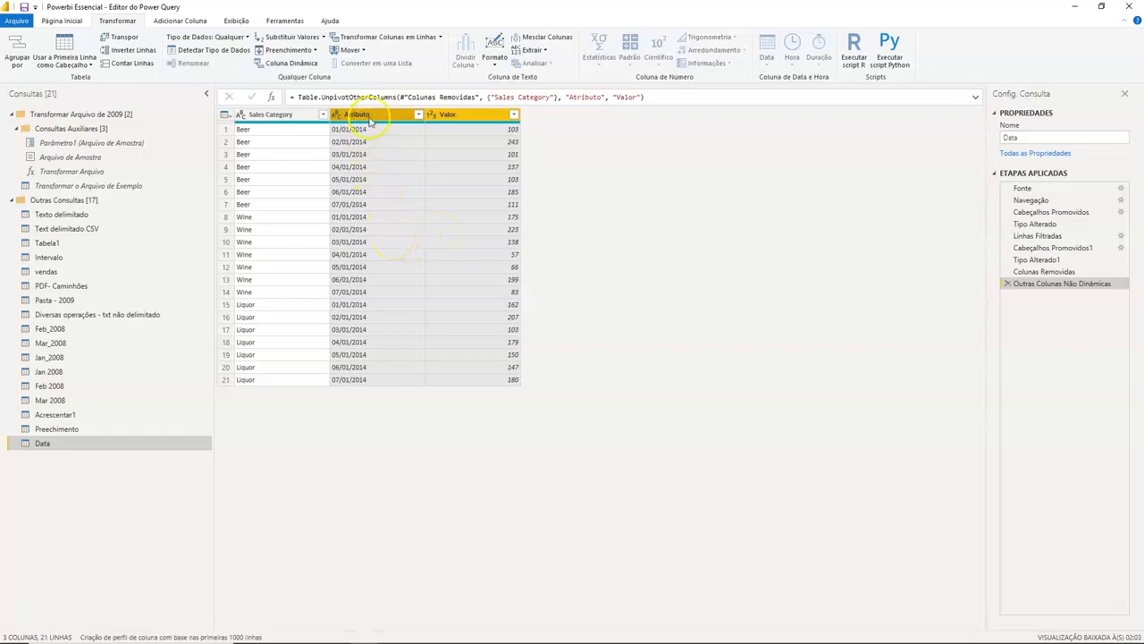
left_click(268, 131)
left_click(268, 205)
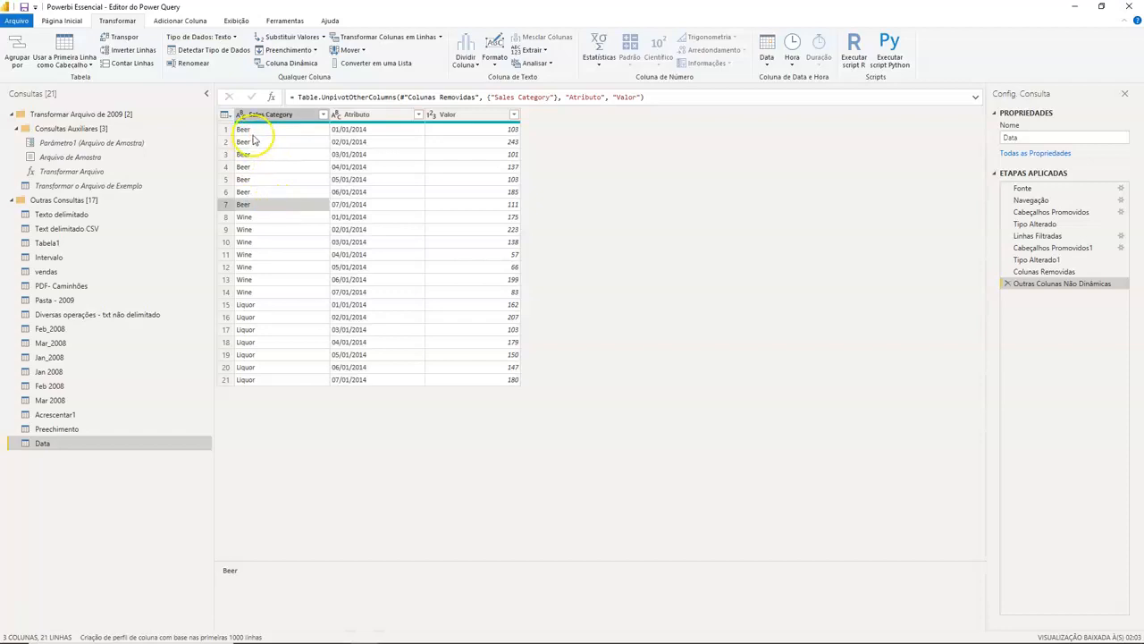
left_click(259, 219)
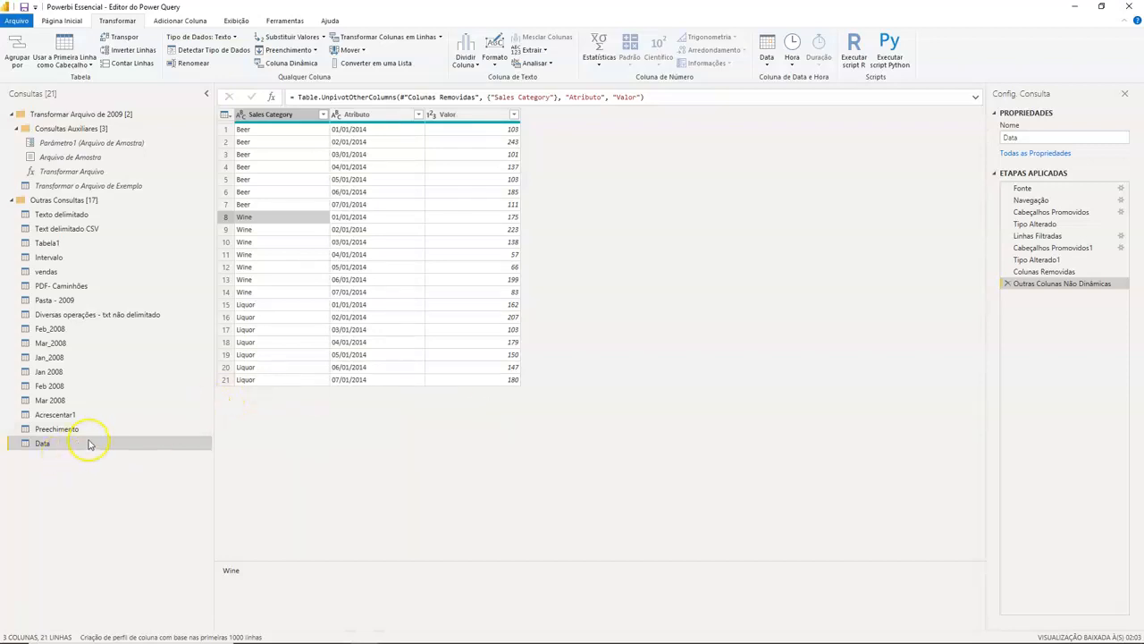
Step: Switch to the PowerPoint slide show to view the Transformar colunas em Linhas e transpor bullet and return to the Power Query editor
key("alt+Tab")
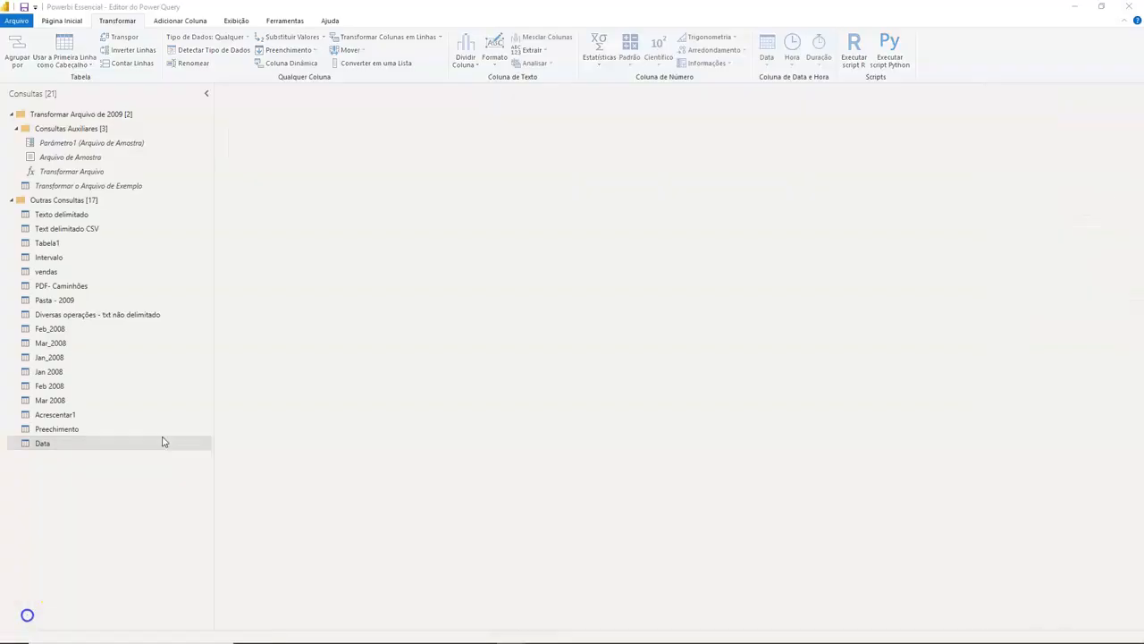
key("alt+Tab")
key("alt+Tab")
key("alt+Tab")
key("alt+Tab")
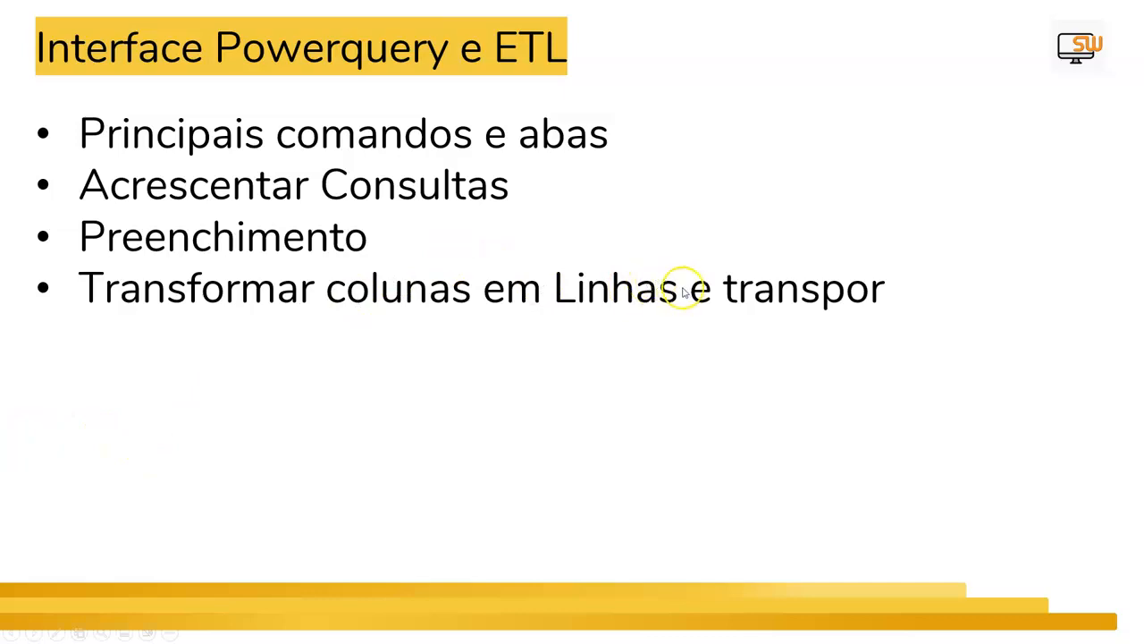
key("alt+Tab")
left_click(543, 308)
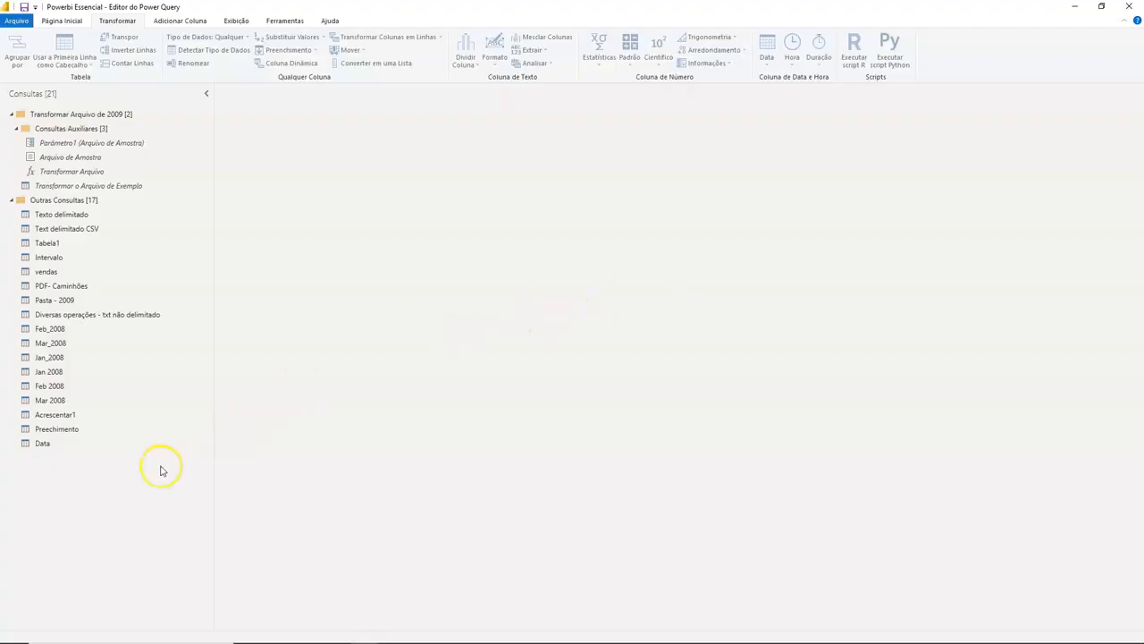
Step: Rename the Data query as Colunas em Linhas
left_click(75, 443)
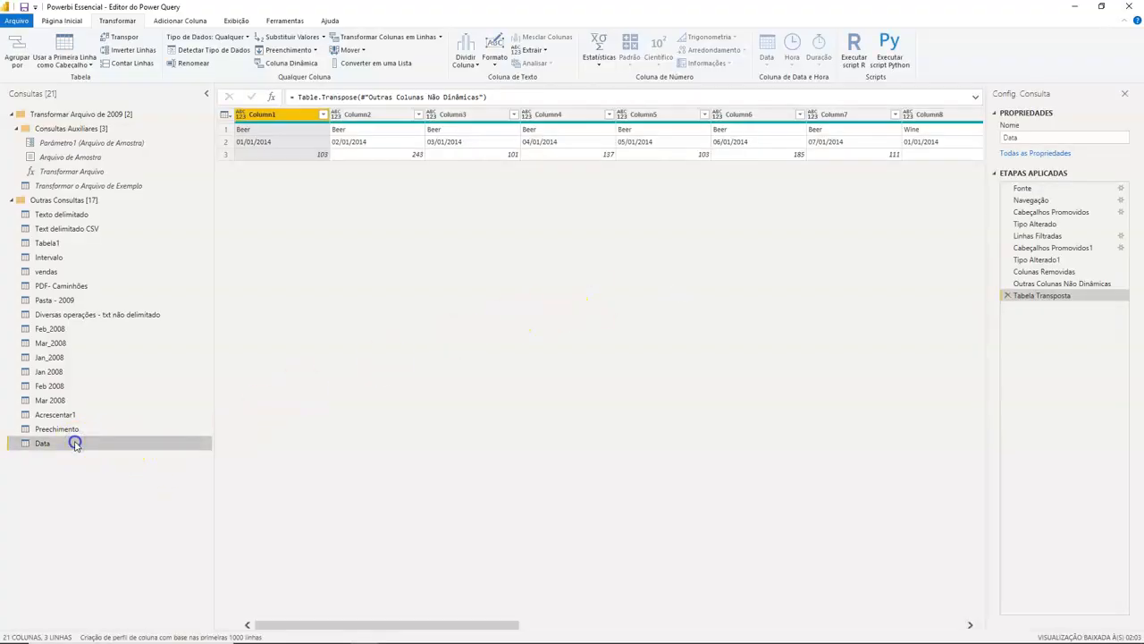
double_click(75, 443)
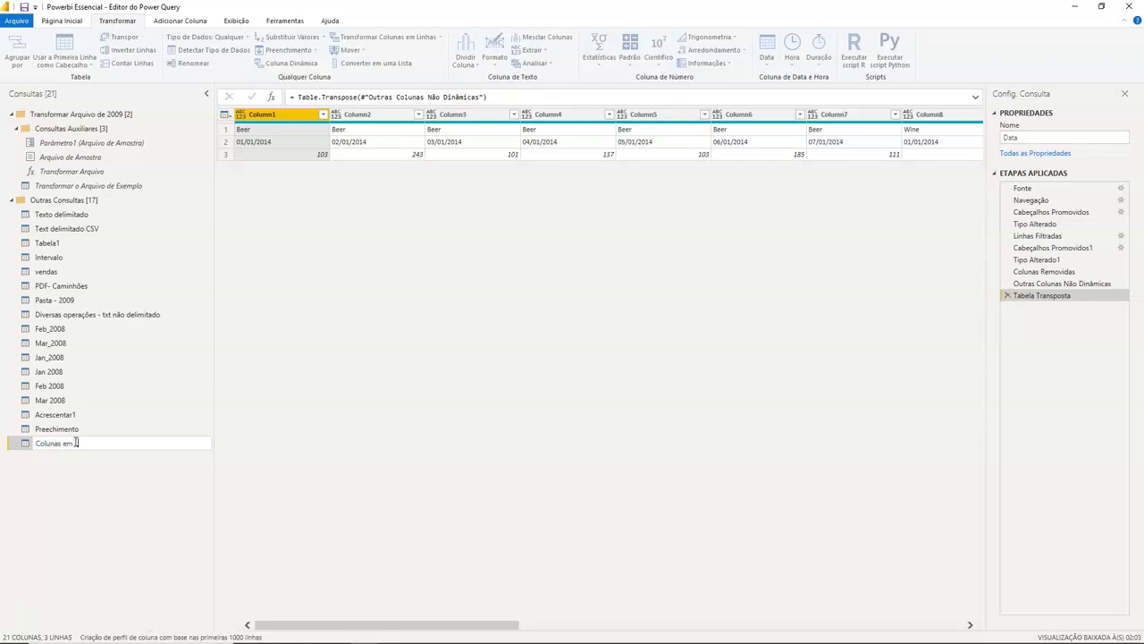
key("Return")
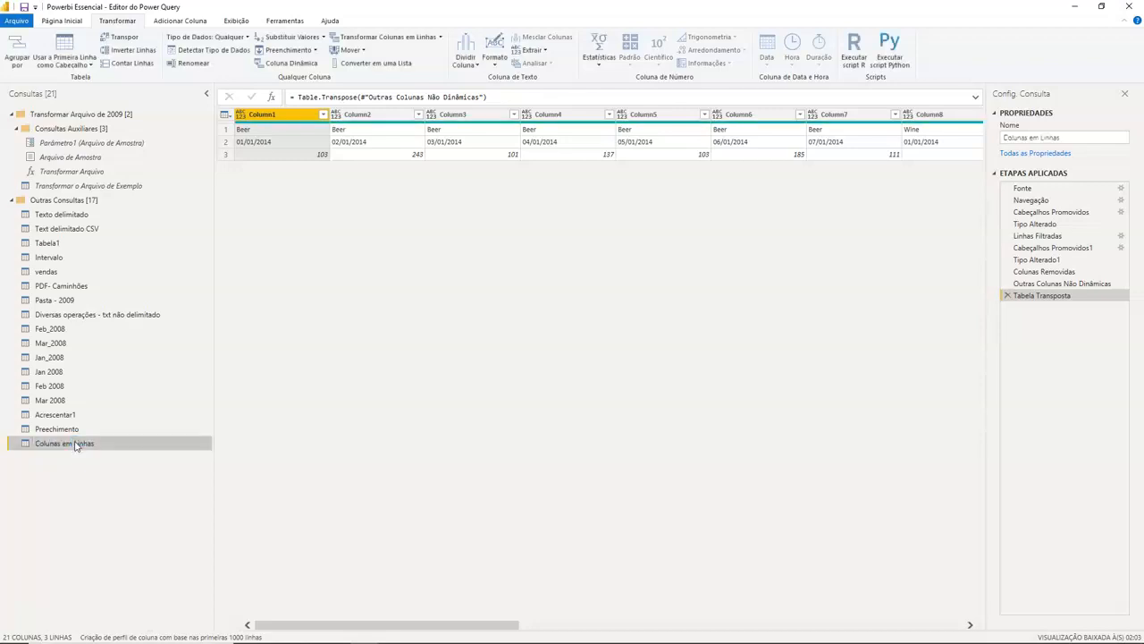
Step: Duplicate the Colunas em Linhas query and name the copy Transpor
right_click(76, 446)
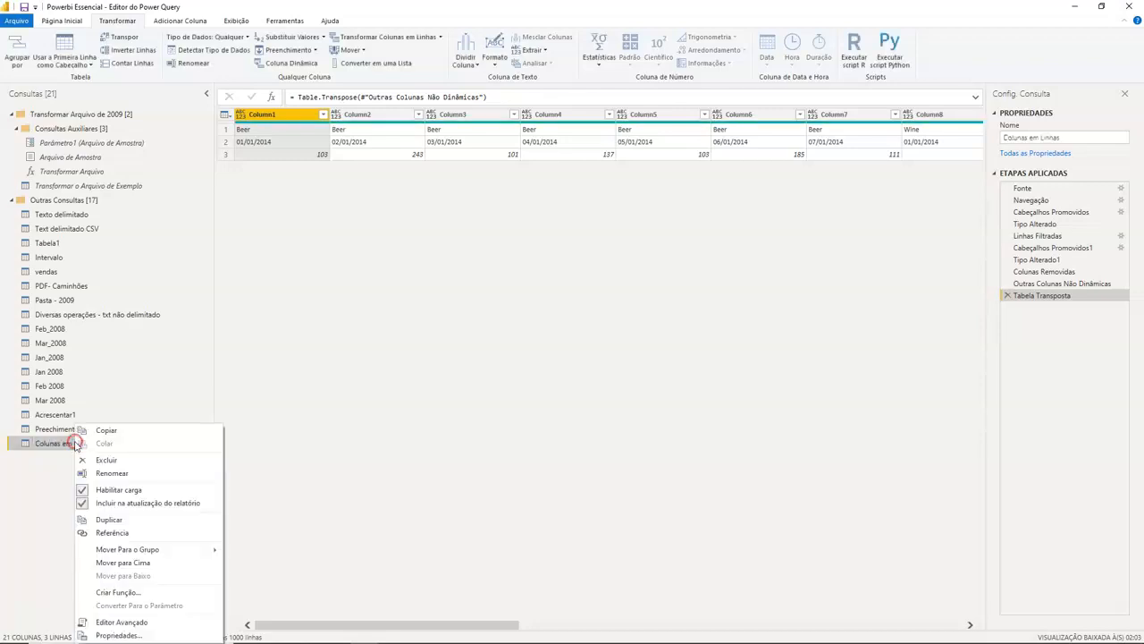
left_click(130, 519)
double_click(101, 457)
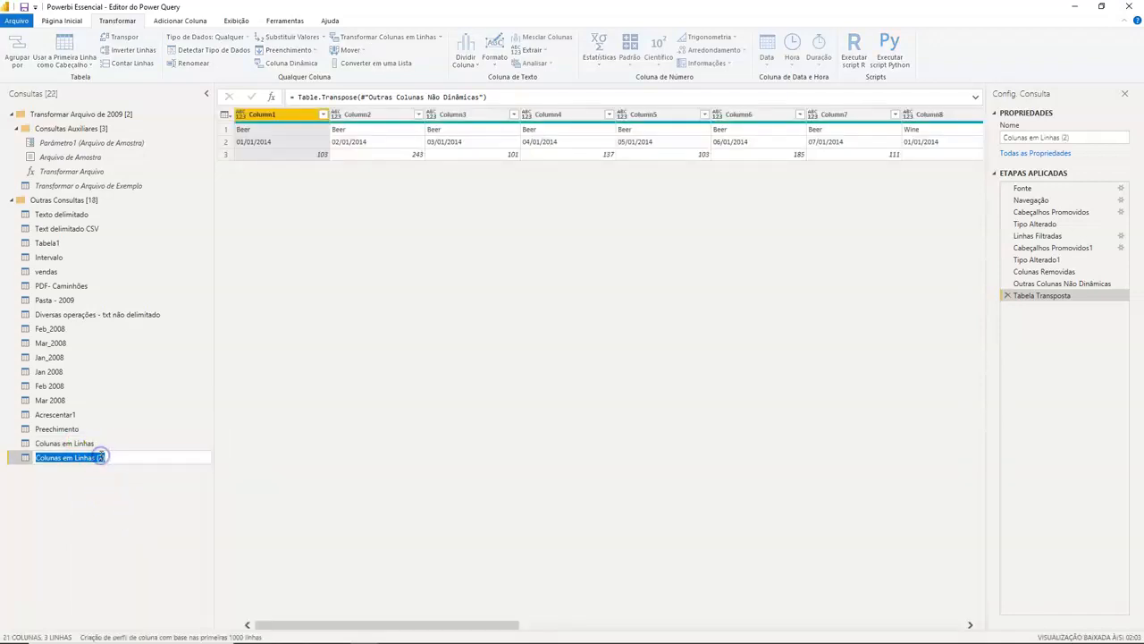
type("Transpor")
key("Return")
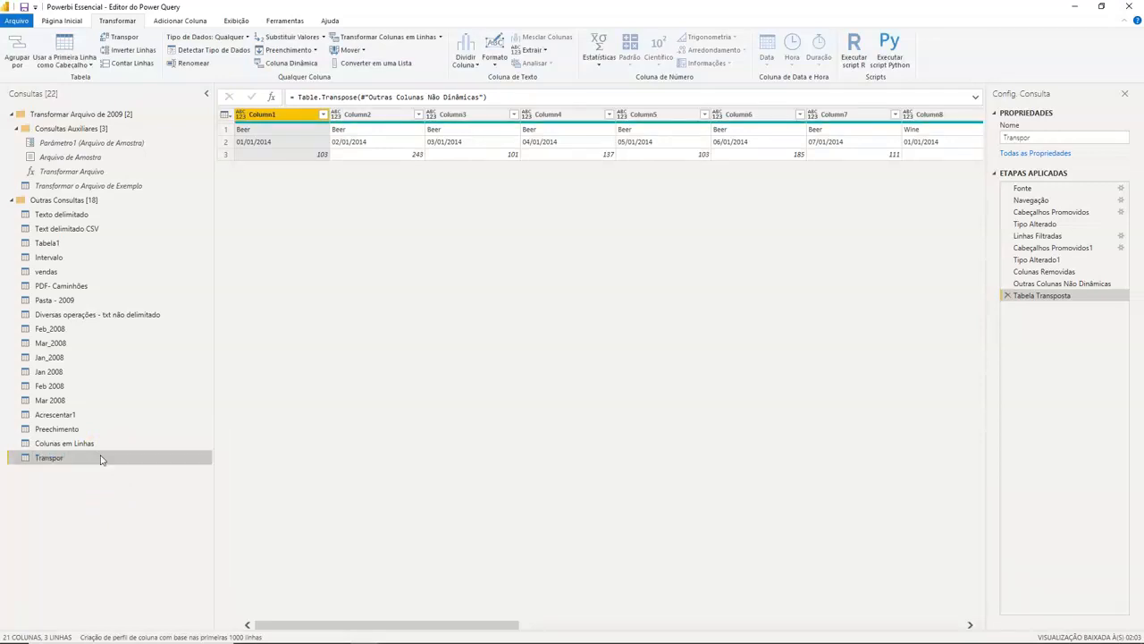
Step: Delete the Linhas Filtradas step and every step after it from the Transpor query
left_click(1064, 223)
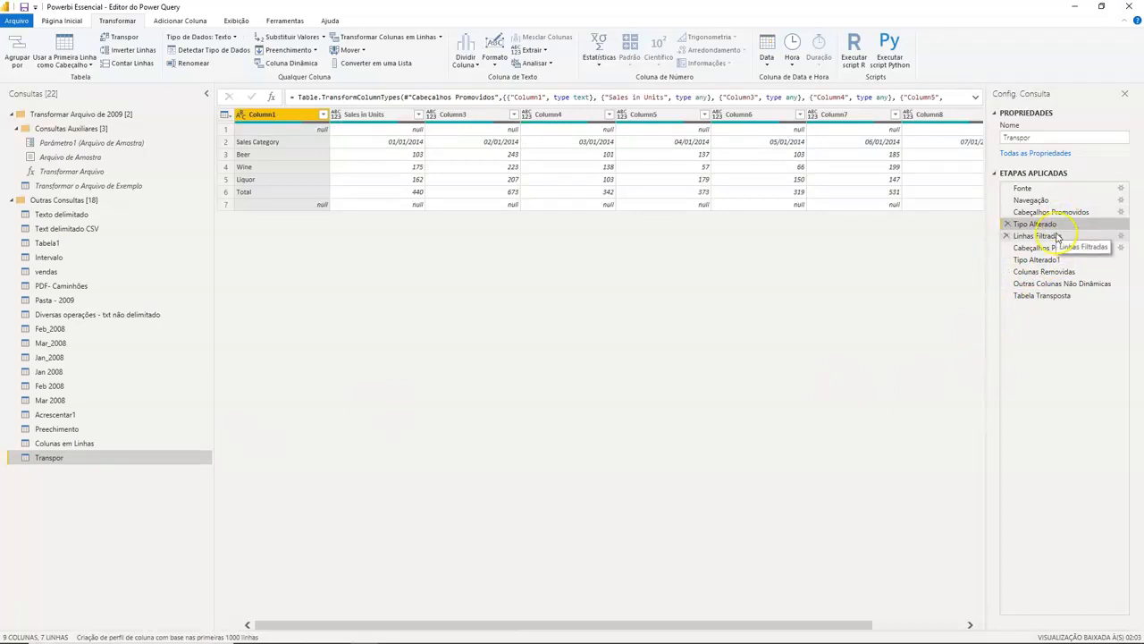
left_click(1046, 236)
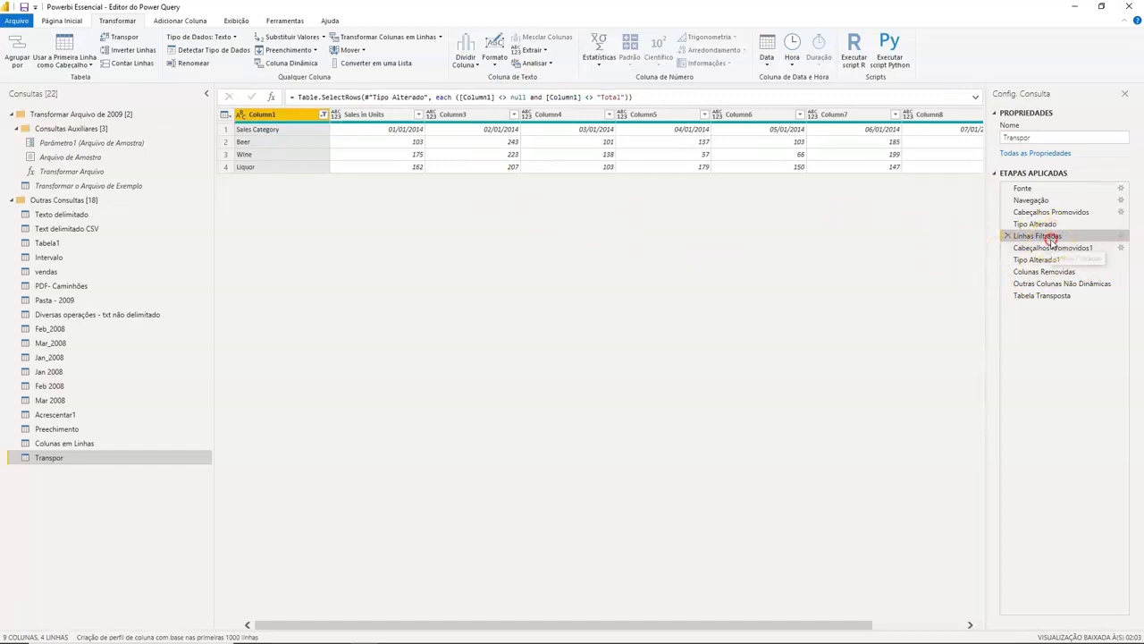
right_click(1052, 239)
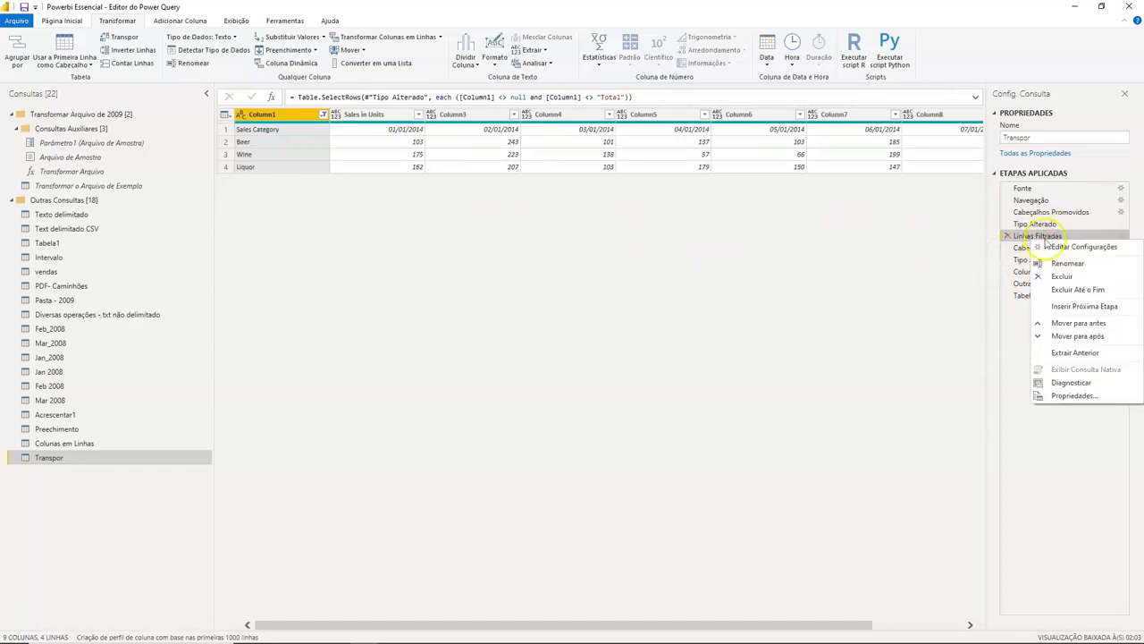
left_click(1076, 290)
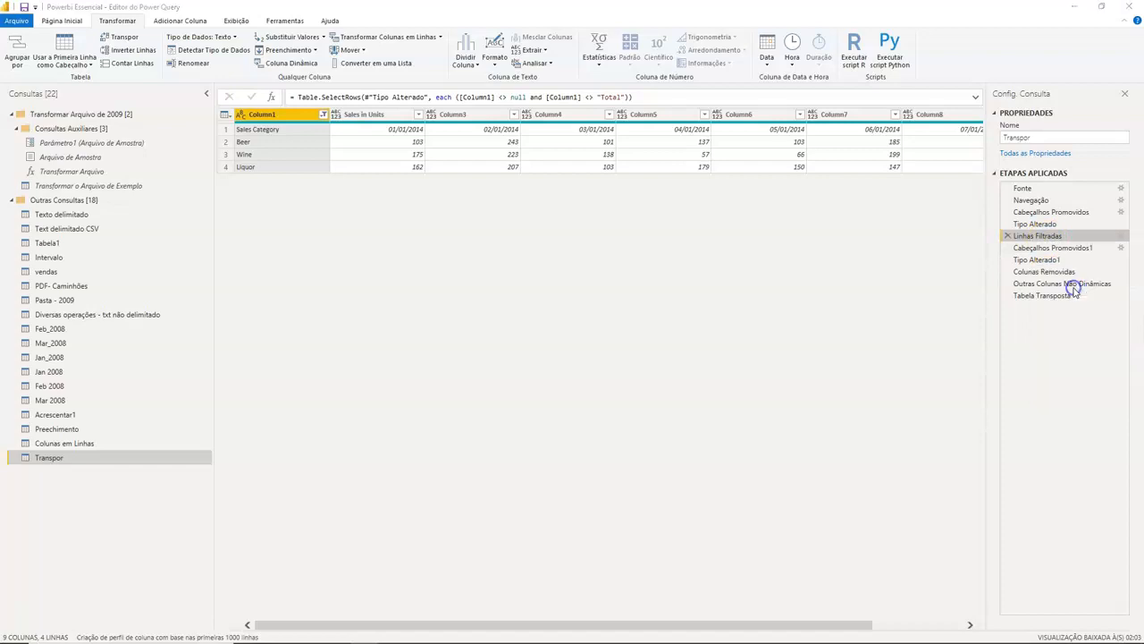
left_click(630, 351)
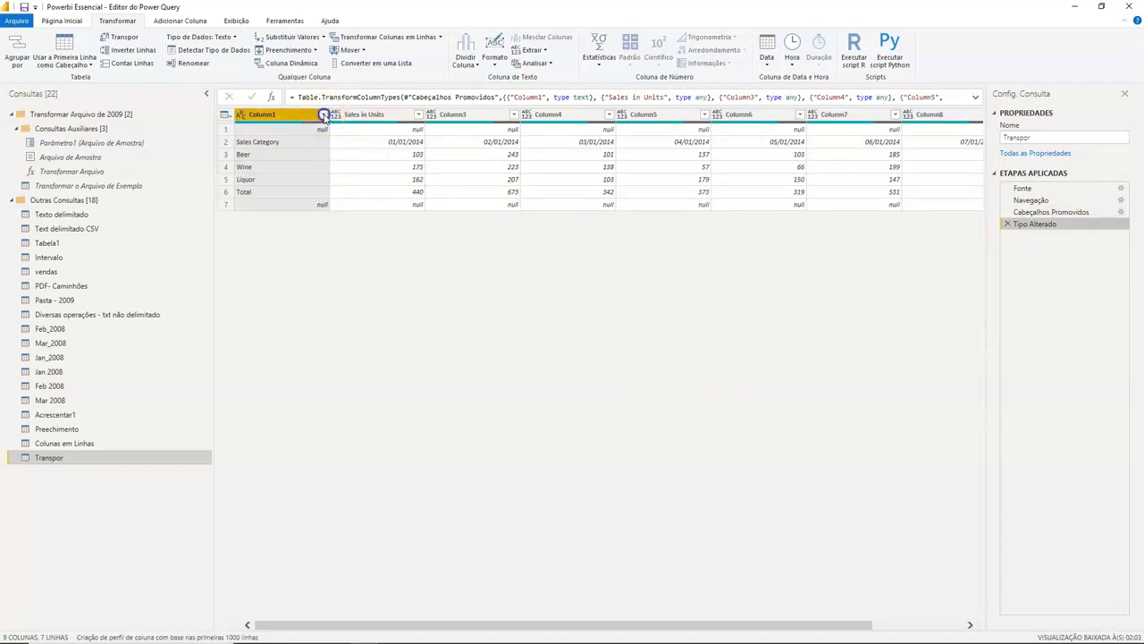
Step: Filter Column1 of the Transpor query to exclude the null and Total rows
left_click(322, 114)
left_click(156, 253)
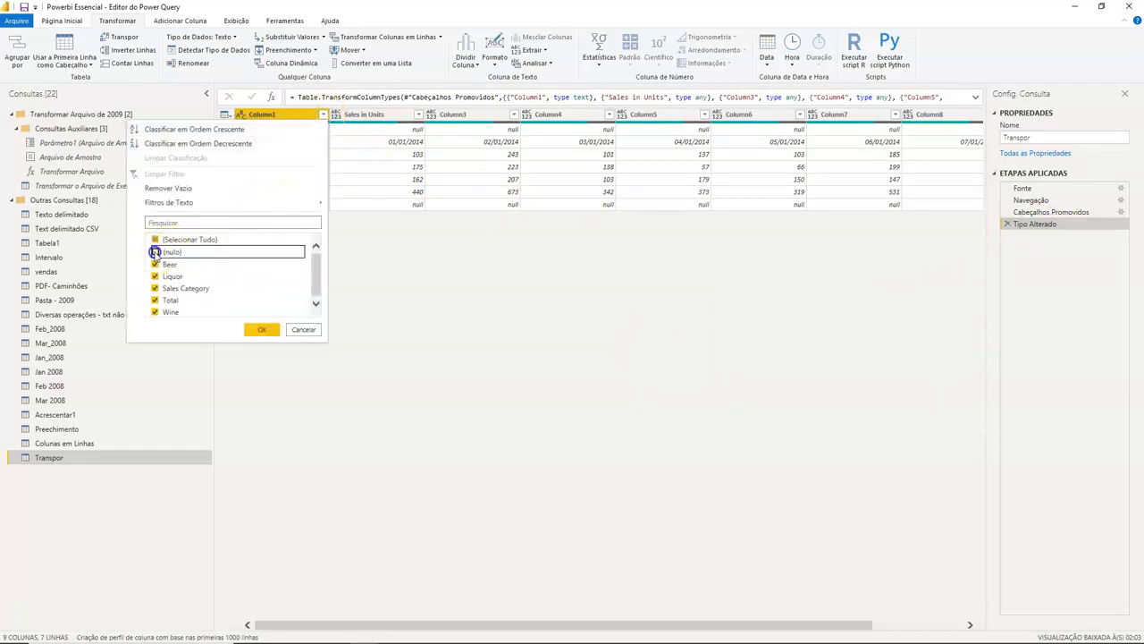
left_click(170, 299)
left_click(255, 331)
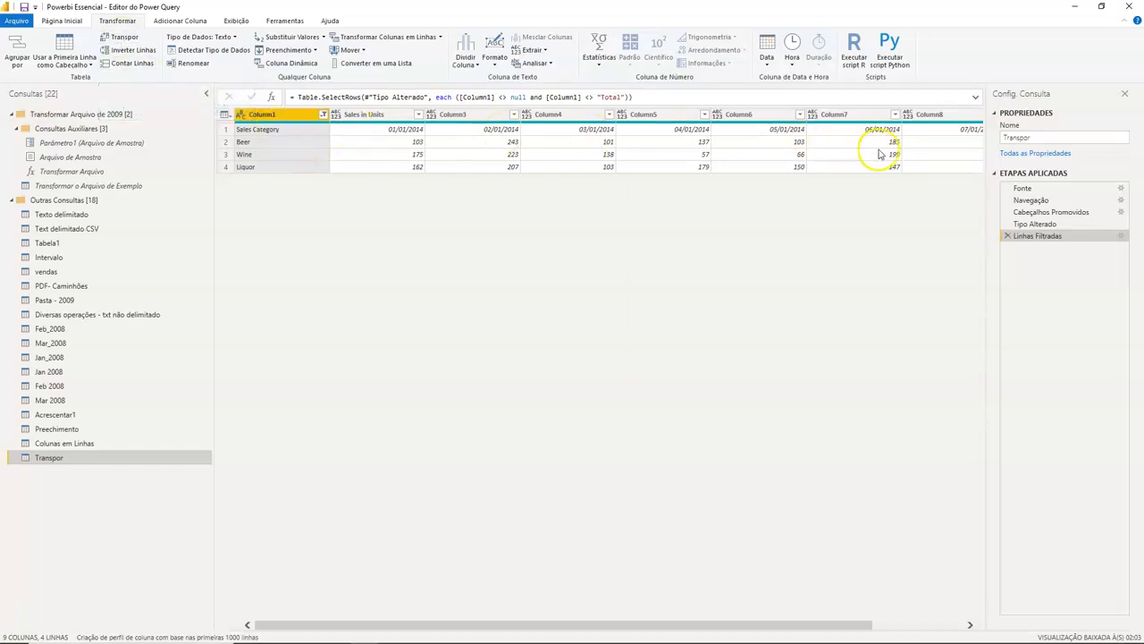
Step: Remove Column9, which holds the row totals, from the Transpor query
left_click_drag(669, 626, 915, 631)
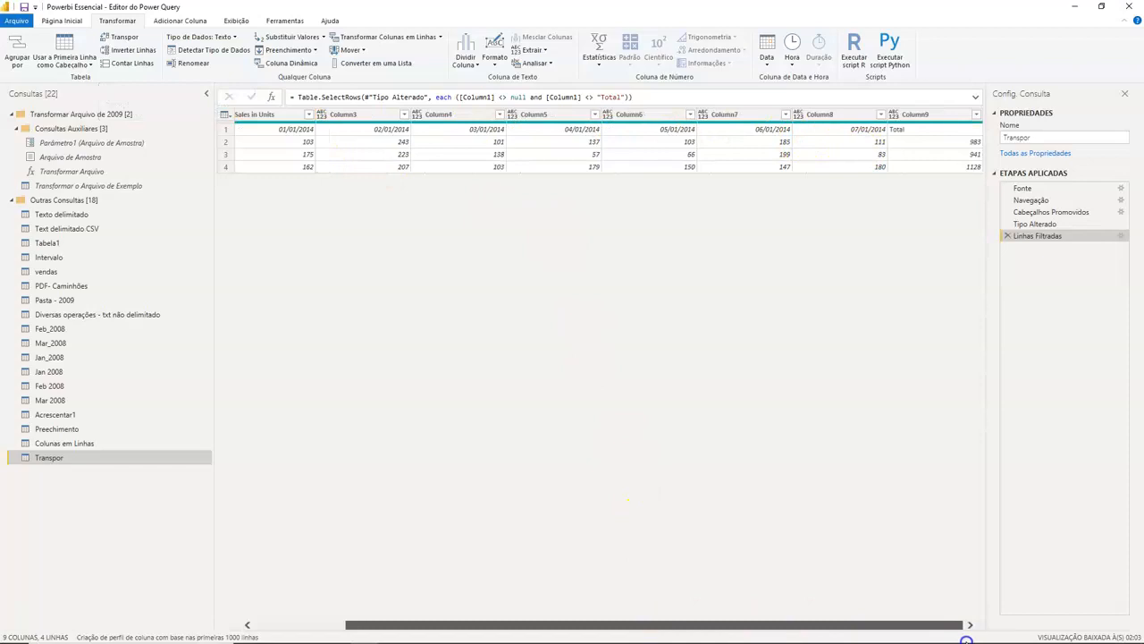
left_click(930, 114)
right_click(922, 116)
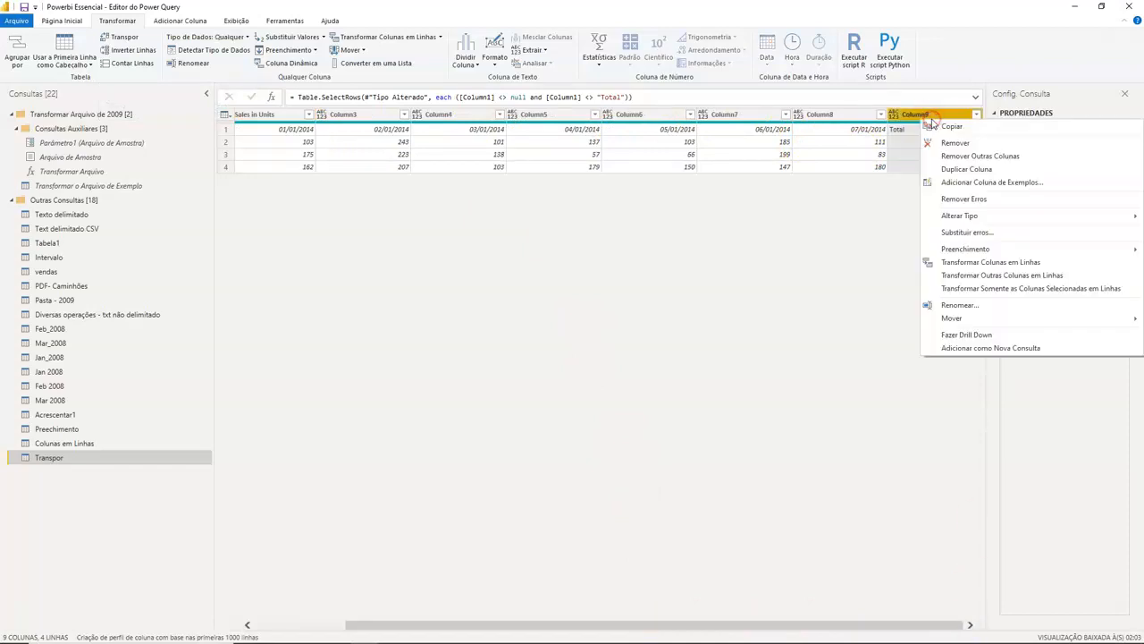
left_click(965, 144)
left_click_drag(809, 626, 773, 631)
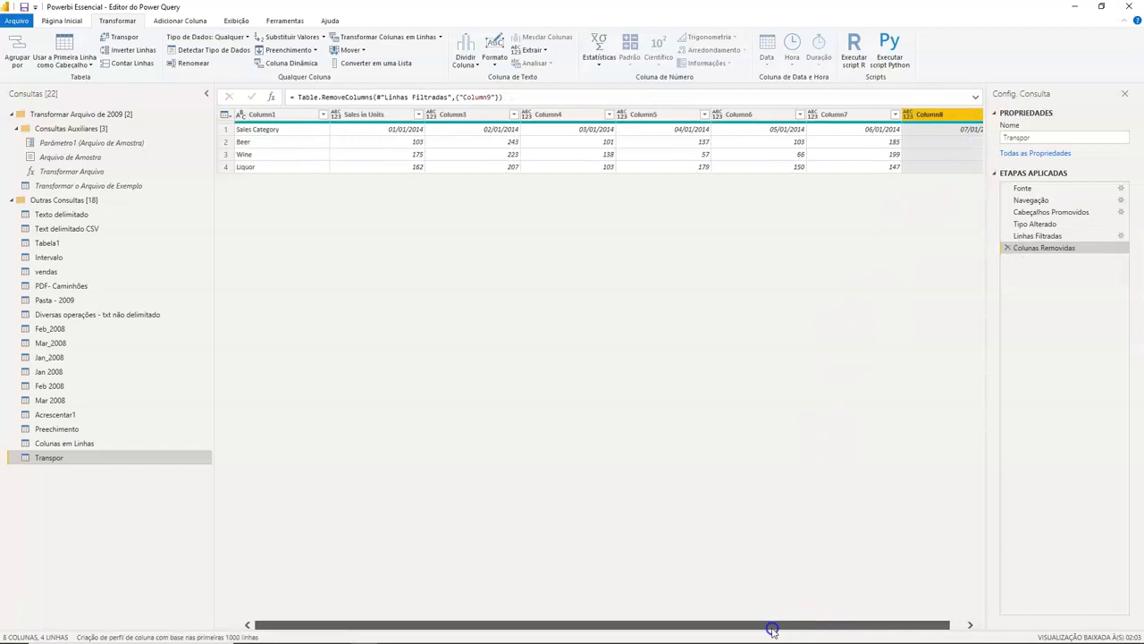
Step: Transpose the Transpor table and use its first row as the column headers
left_click(123, 38)
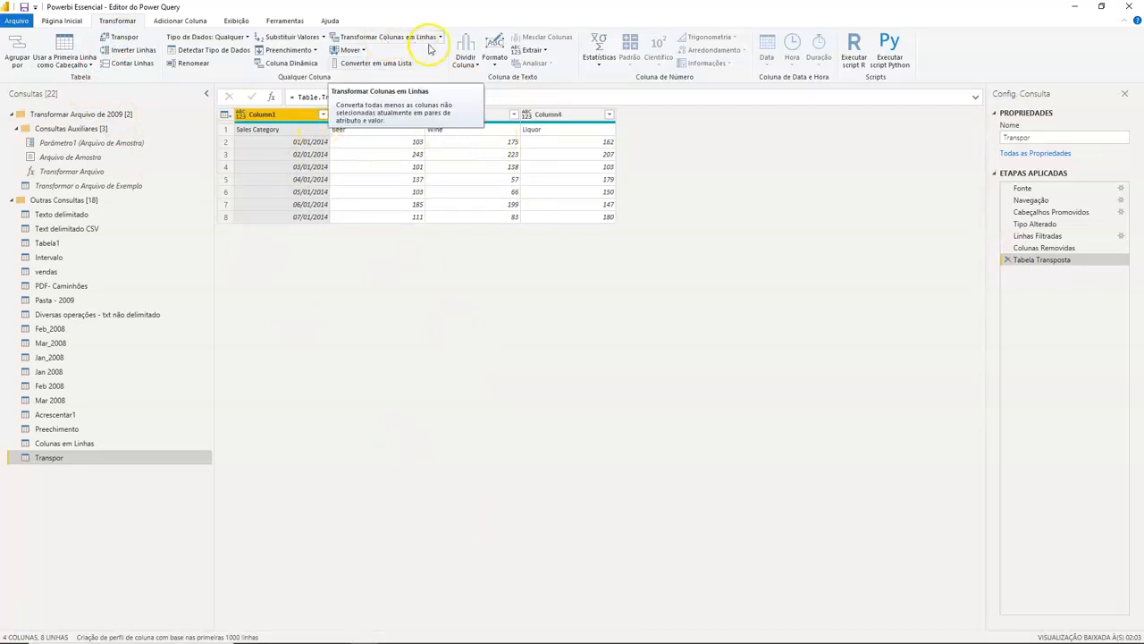
left_click(62, 21)
left_click(639, 54)
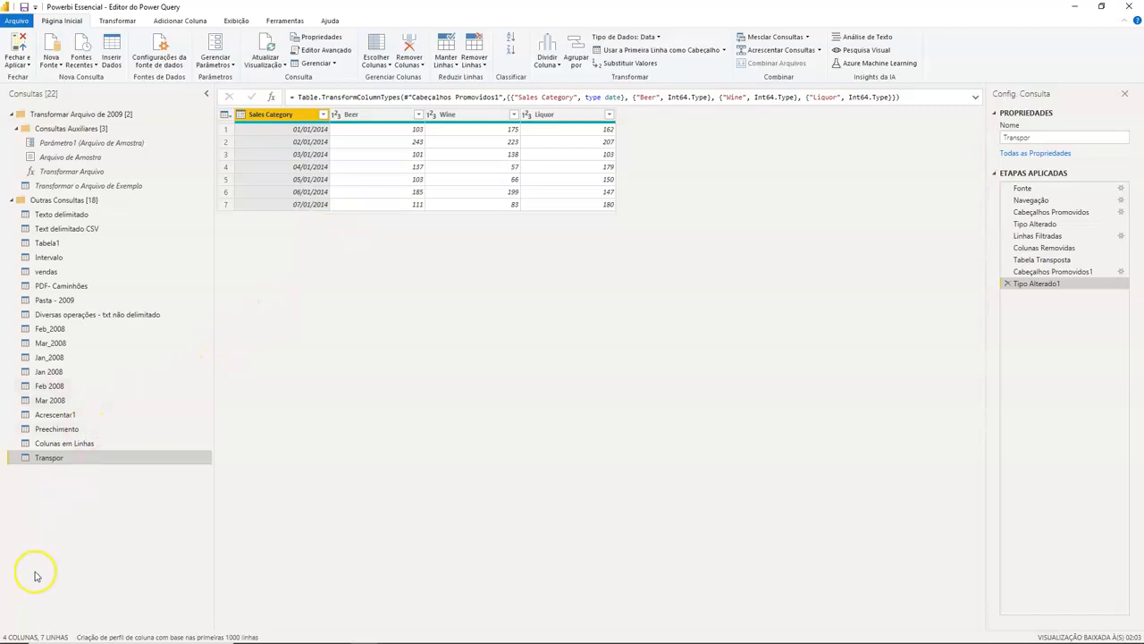
Step: Switch to the PowerPoint slide show to reveal the Agrupar e Coluna Dinâmica bullet and return to the Power Query editor
key("alt+Tab")
left_click(186, 471)
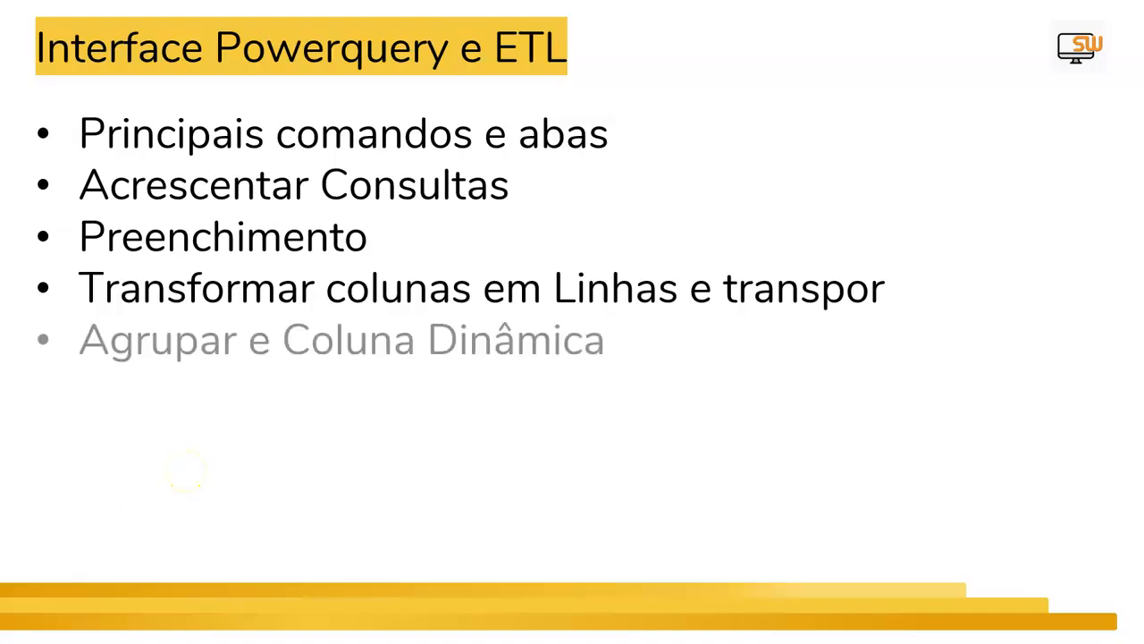
key("alt+Tab")
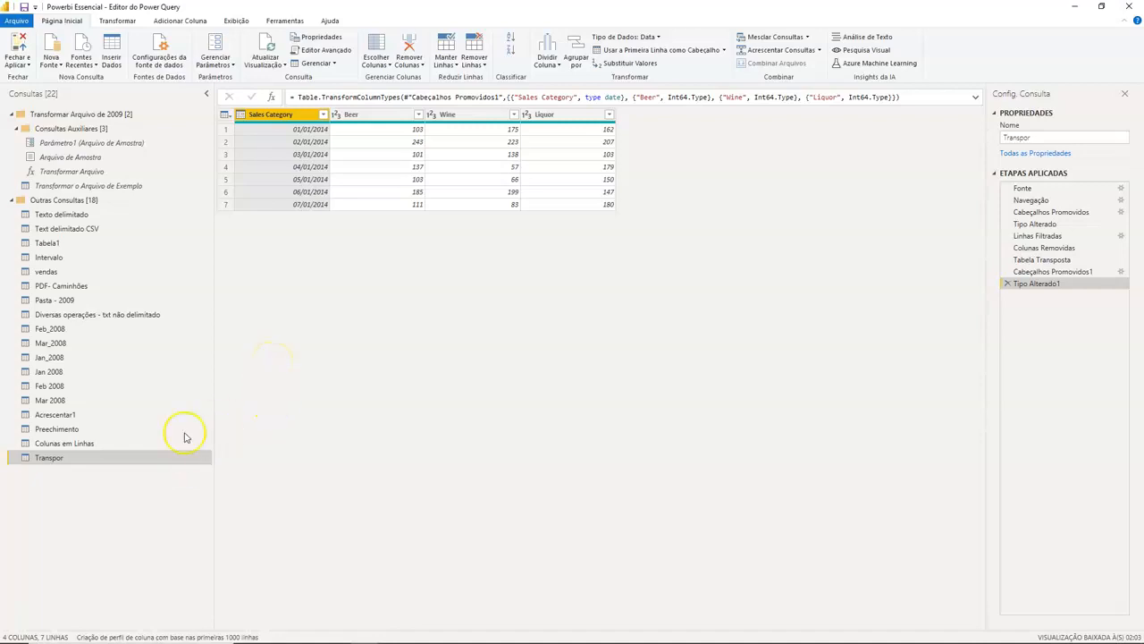
Step: Delete the Tabela Transposta step from the Colunas em Linhas query, and duplicate that query under the name Agrupar
left_click(63, 442)
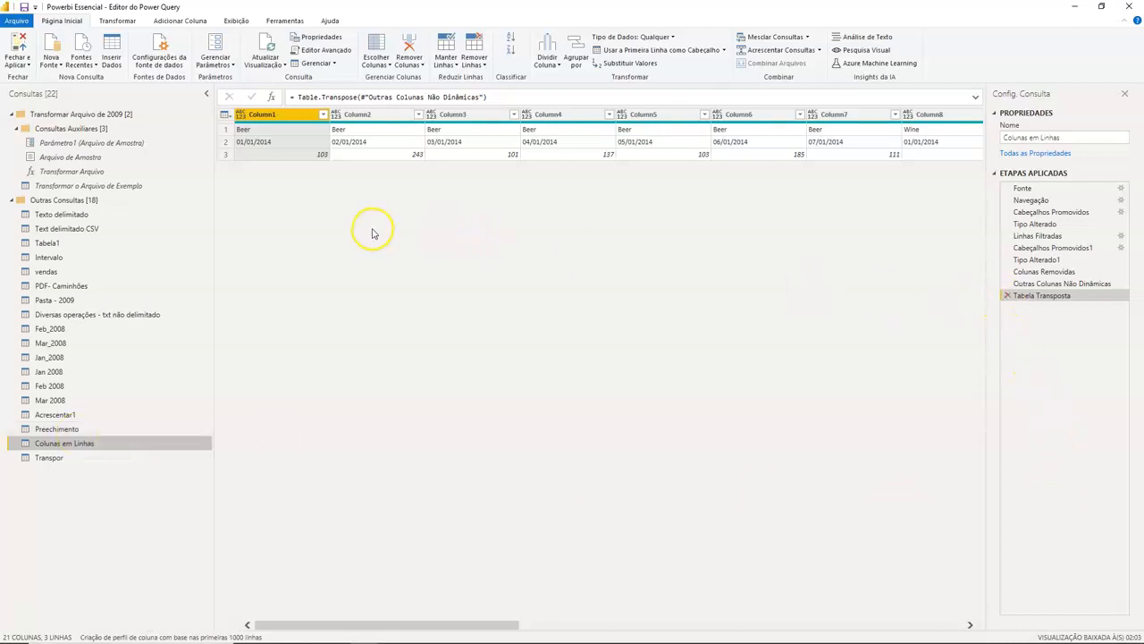
left_click(1007, 295)
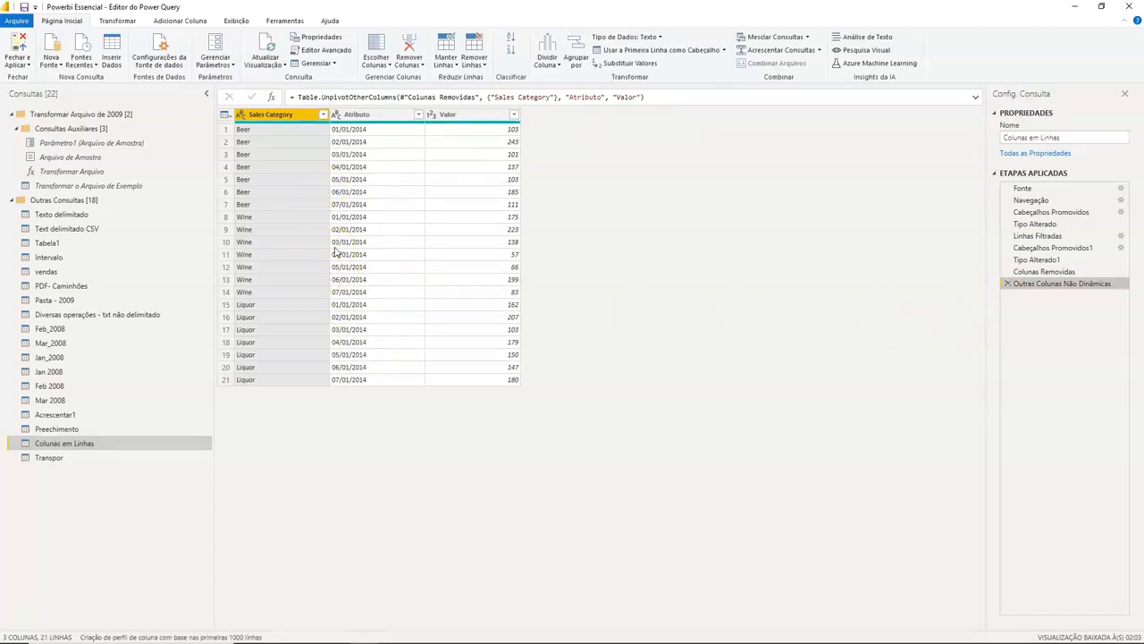
right_click(125, 438)
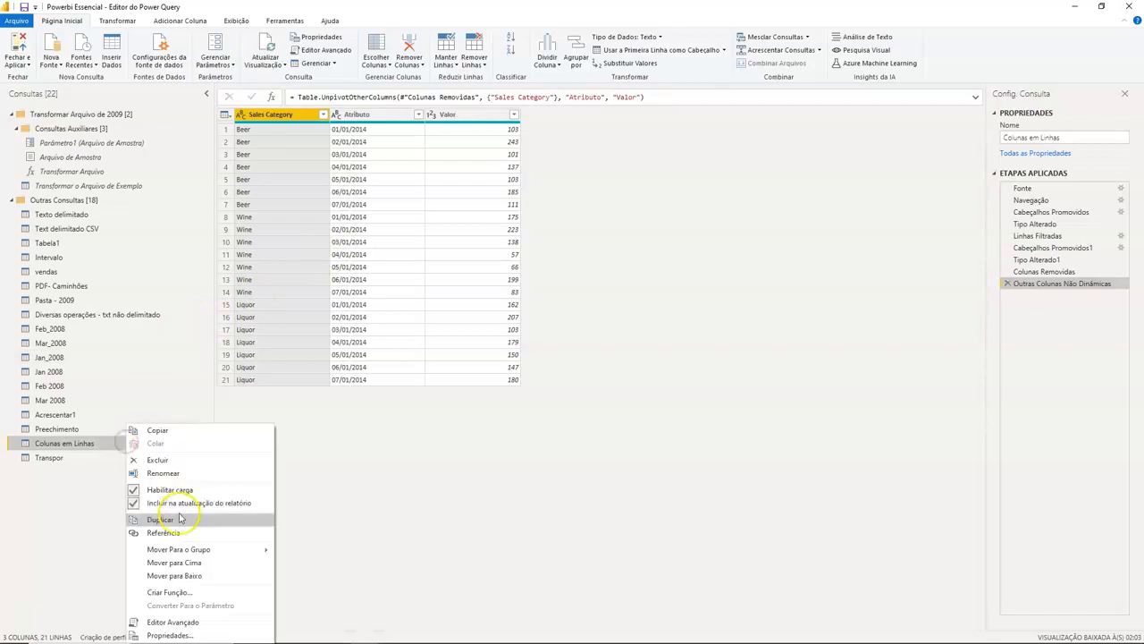
left_click(179, 519)
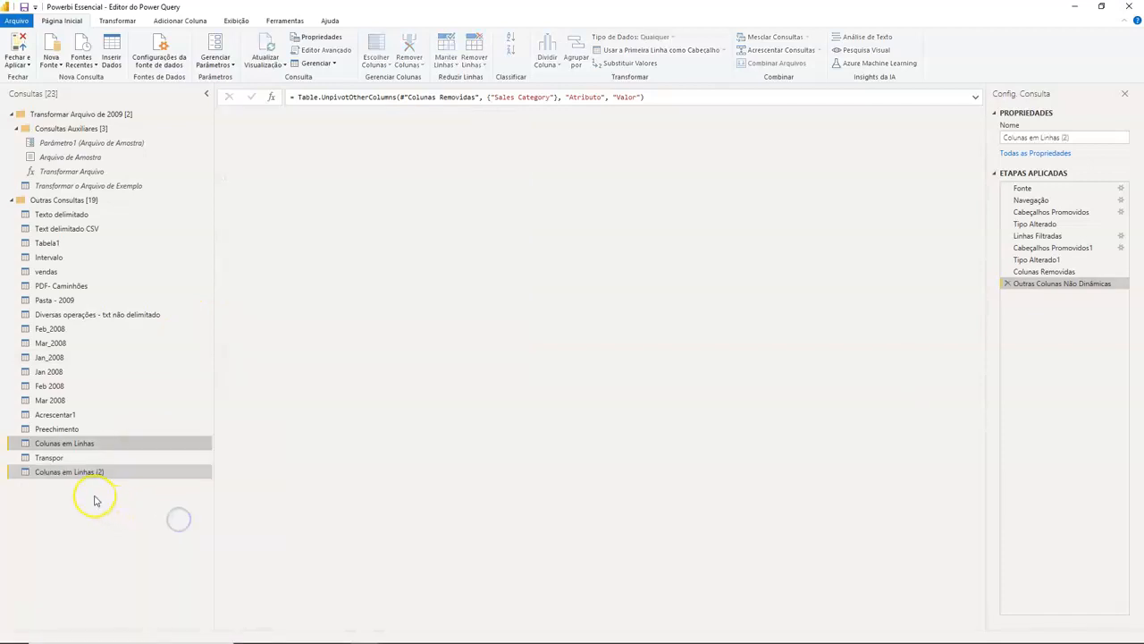
double_click(87, 472)
type("Agrupar")
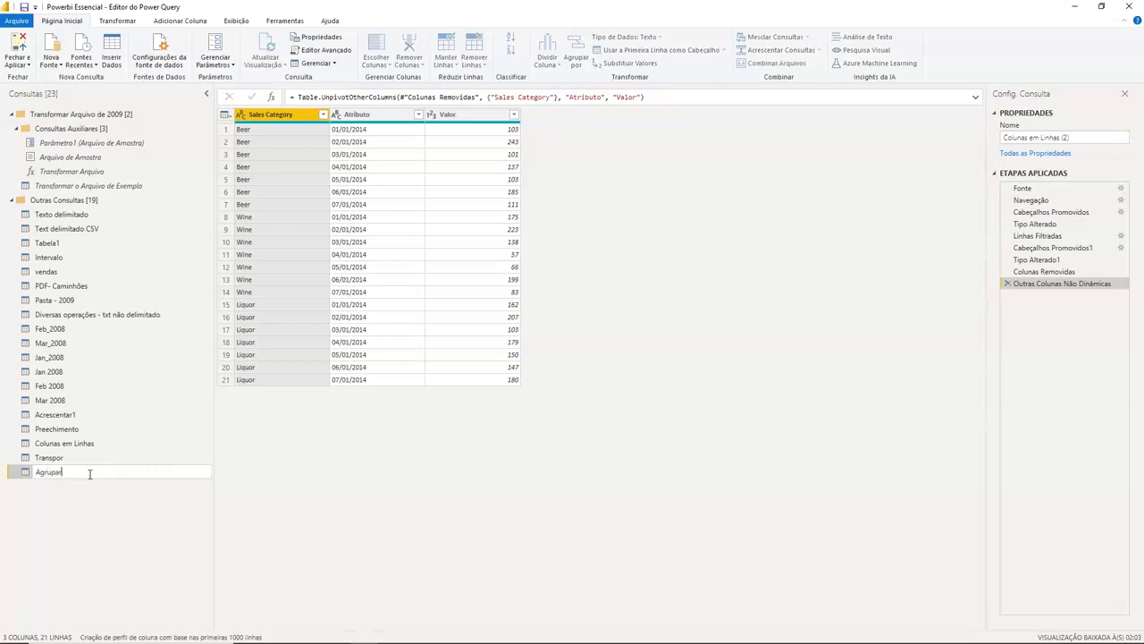
key("Return")
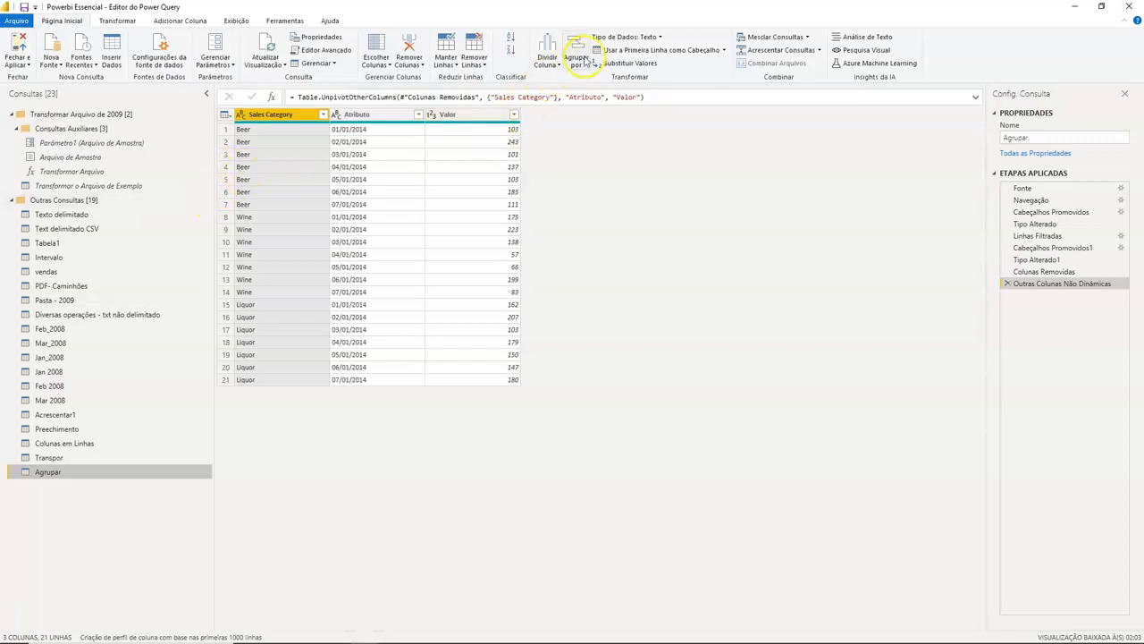
Step: Start an Agrupar por grouping on Sales Category in the Agrupar query with Todas as Linhas as the operation
left_click(579, 58)
left_click_drag(531, 235, 679, 174)
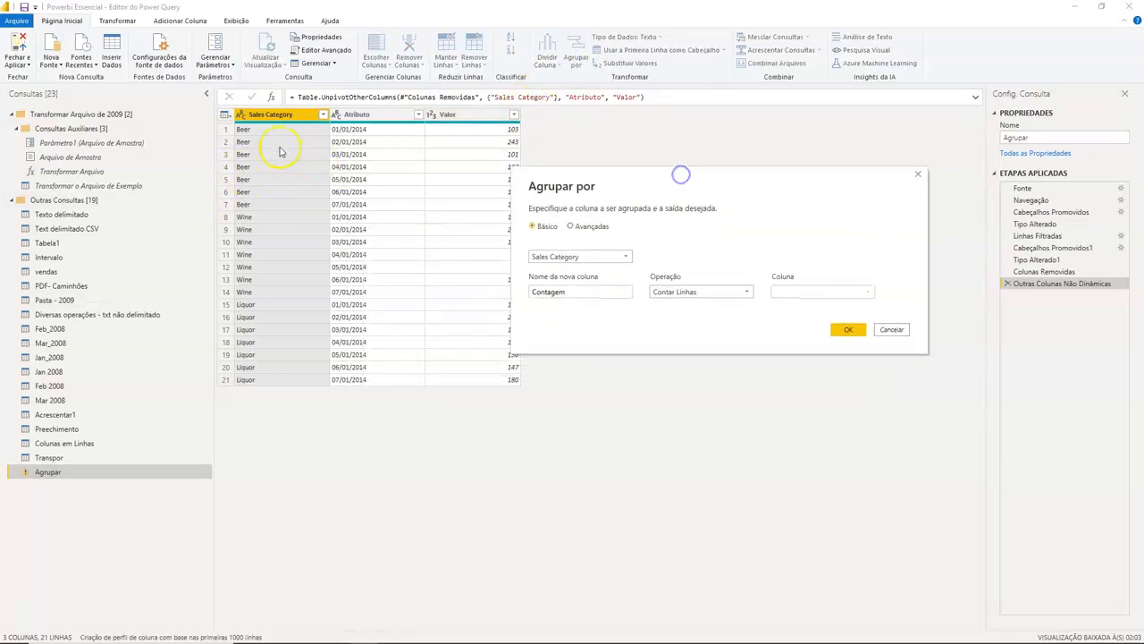
left_click(587, 259)
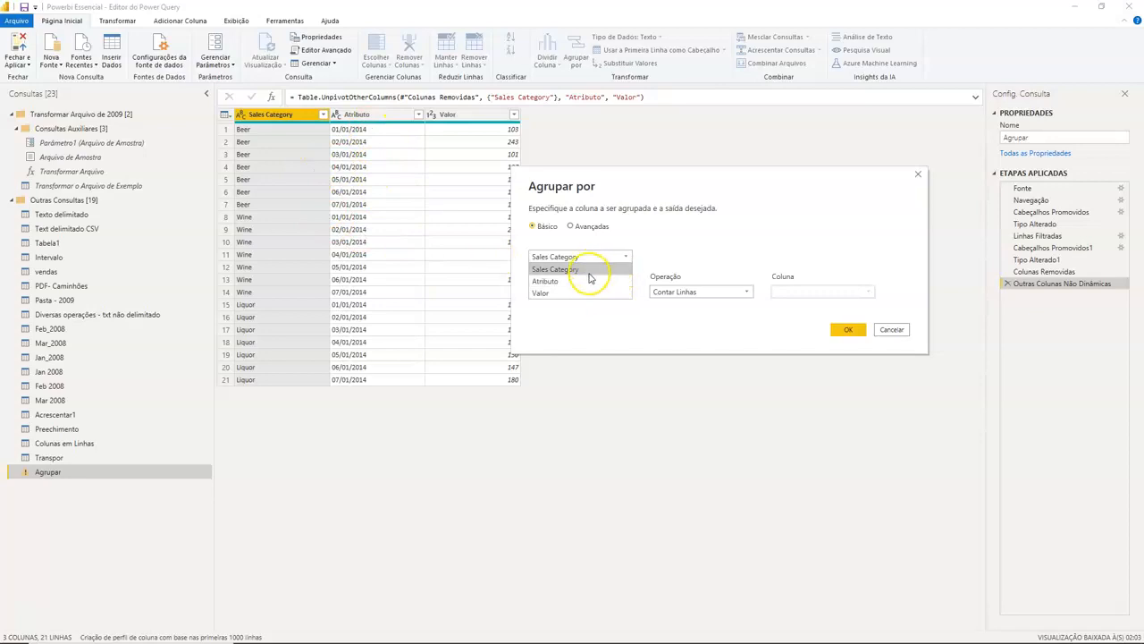
left_click(679, 255)
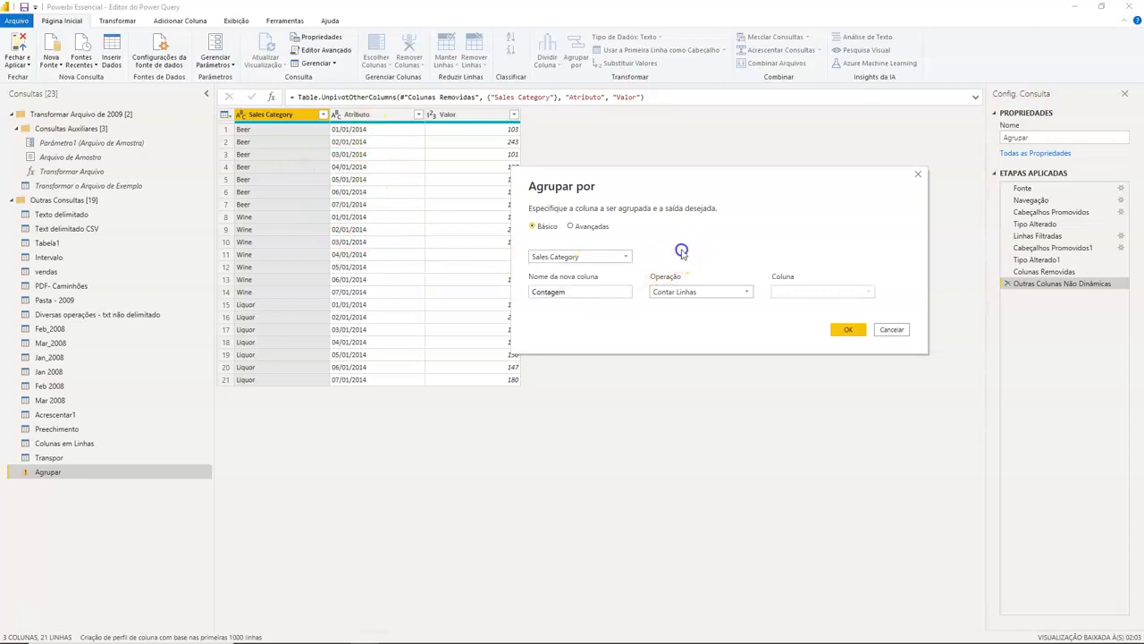
left_click(588, 291)
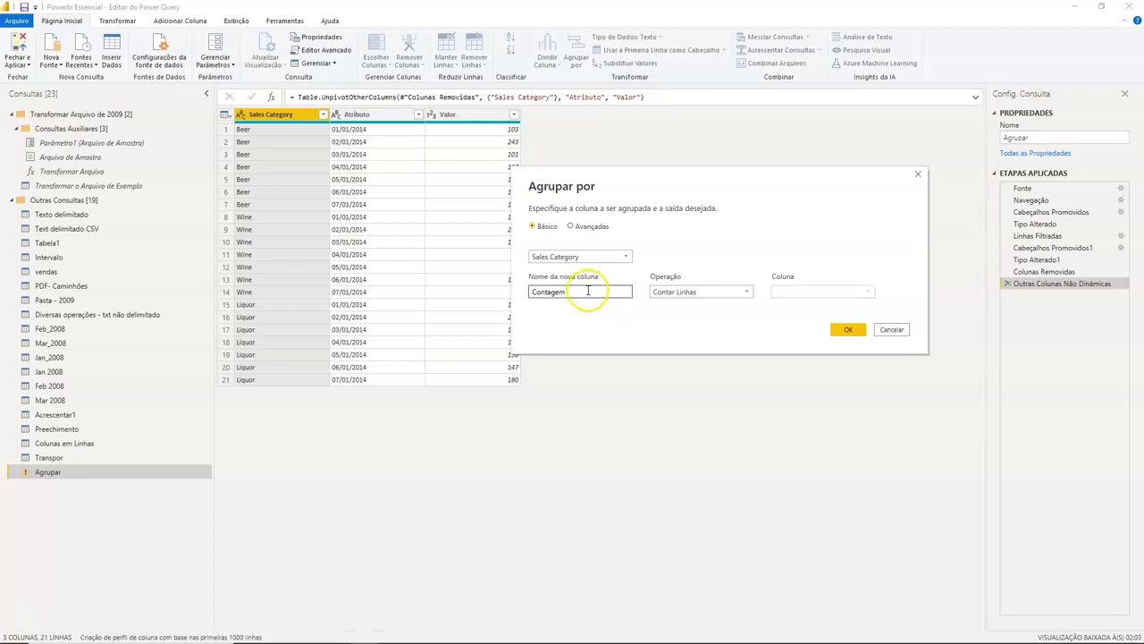
left_click(716, 292)
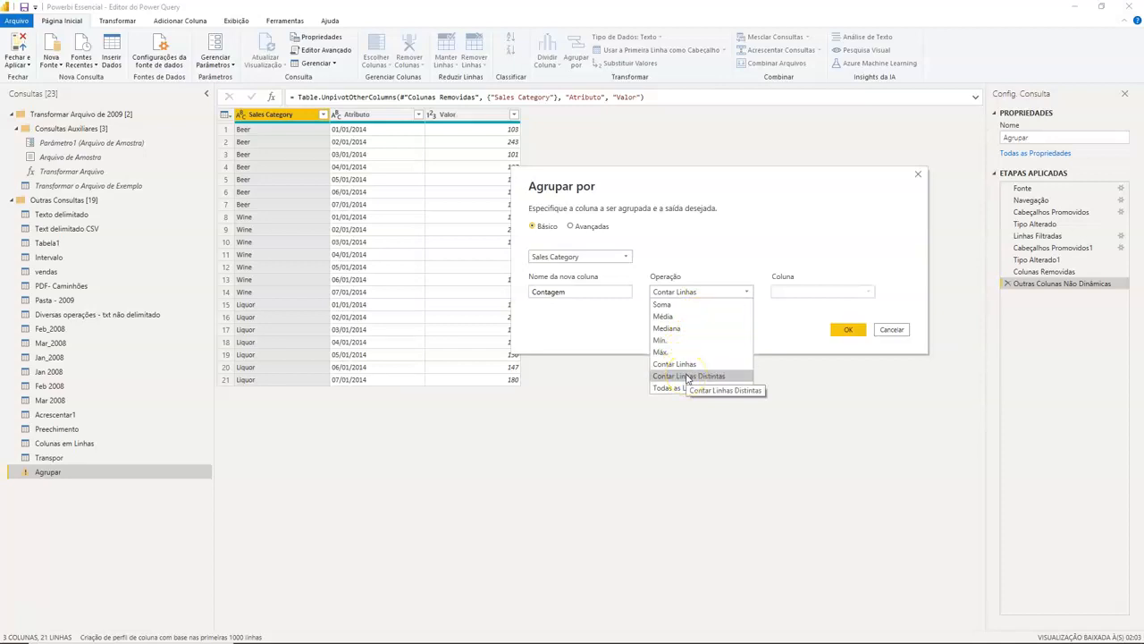
left_click(685, 387)
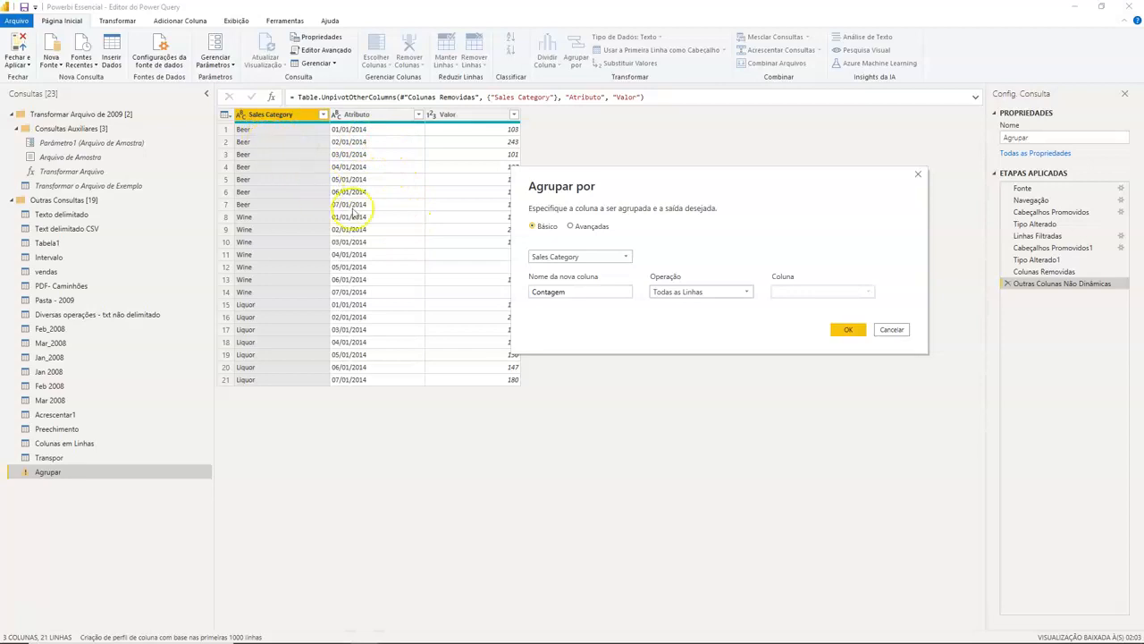
Step: Switch the grouping to Avançadas with a second aggregation row, and name the first new column Total
double_click(577, 295)
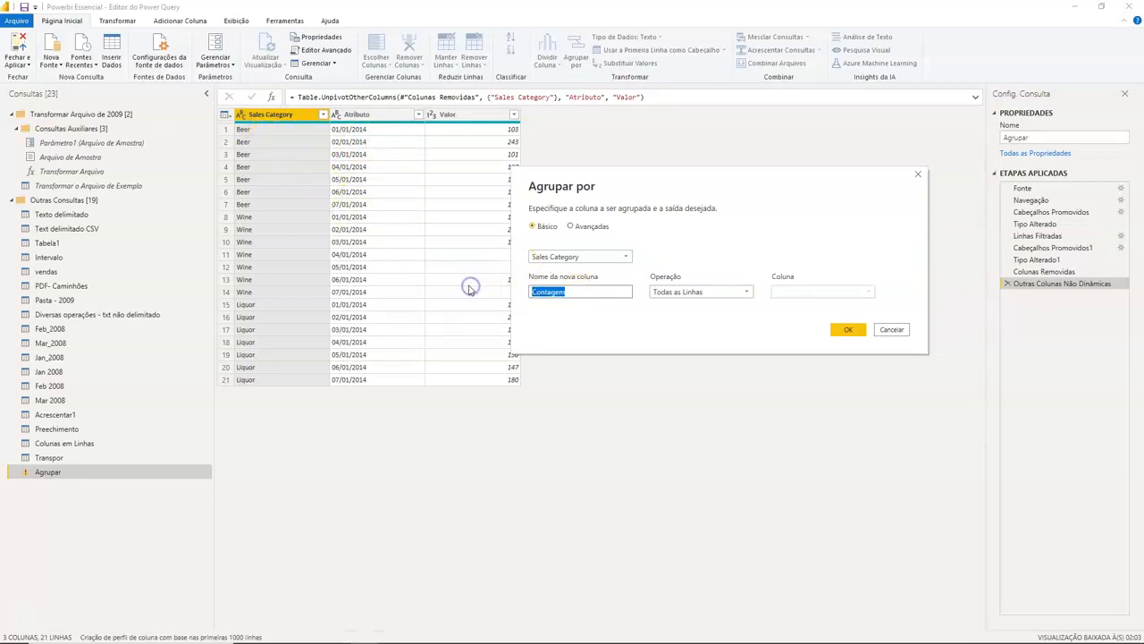
left_click(579, 227)
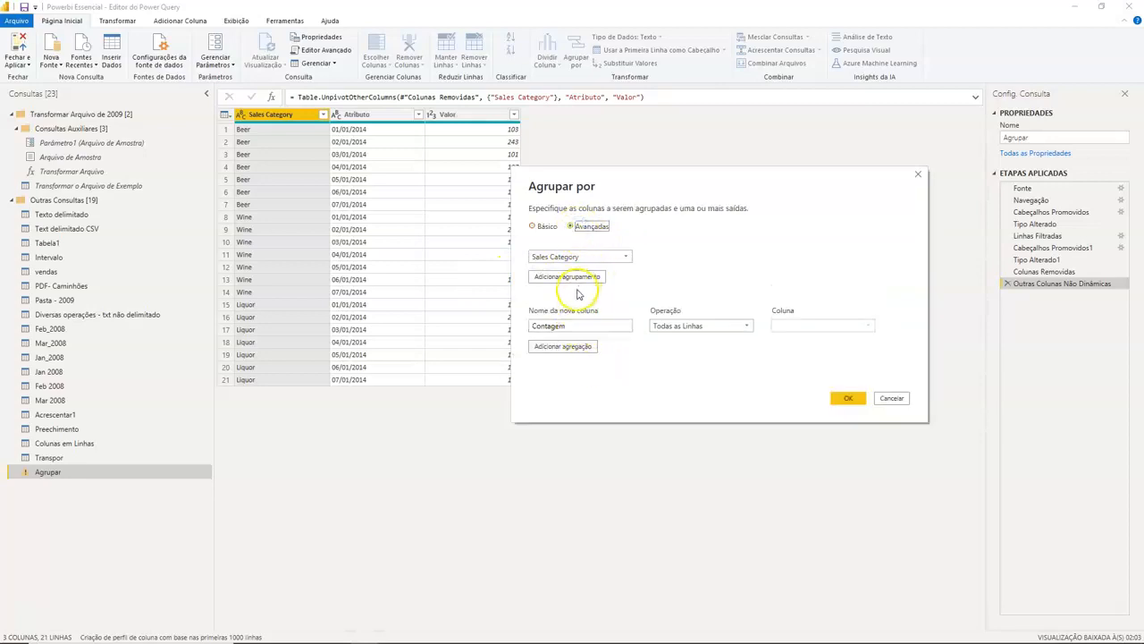
left_click(554, 347)
left_click_drag(567, 327, 483, 315)
type("S")
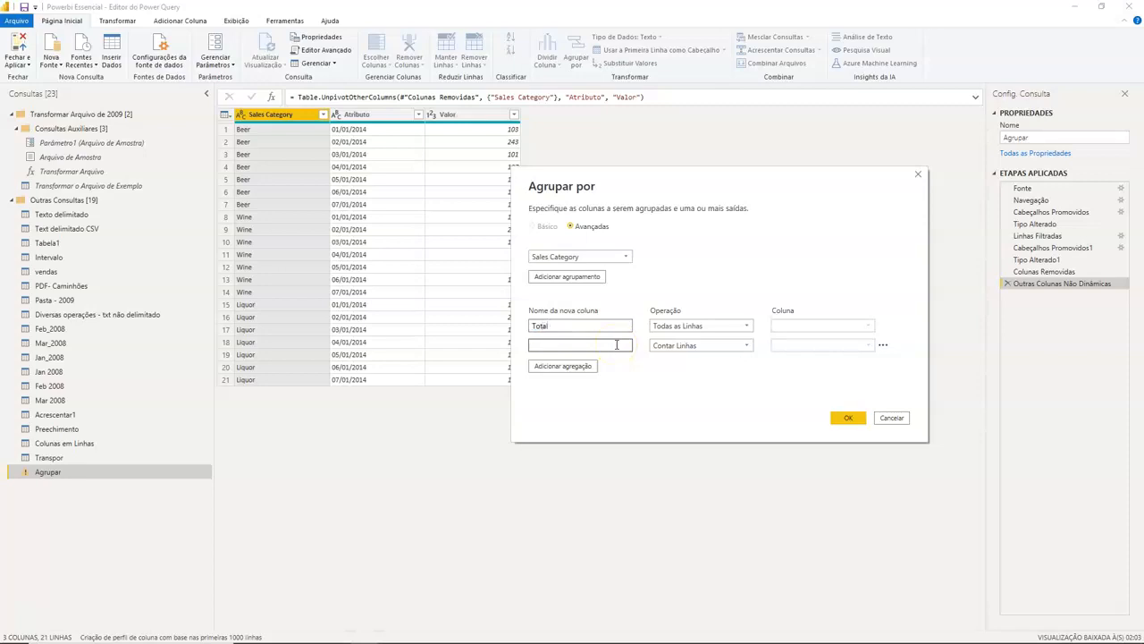
Step: Make the Total aggregation a Soma of the Valor column
left_click(688, 326)
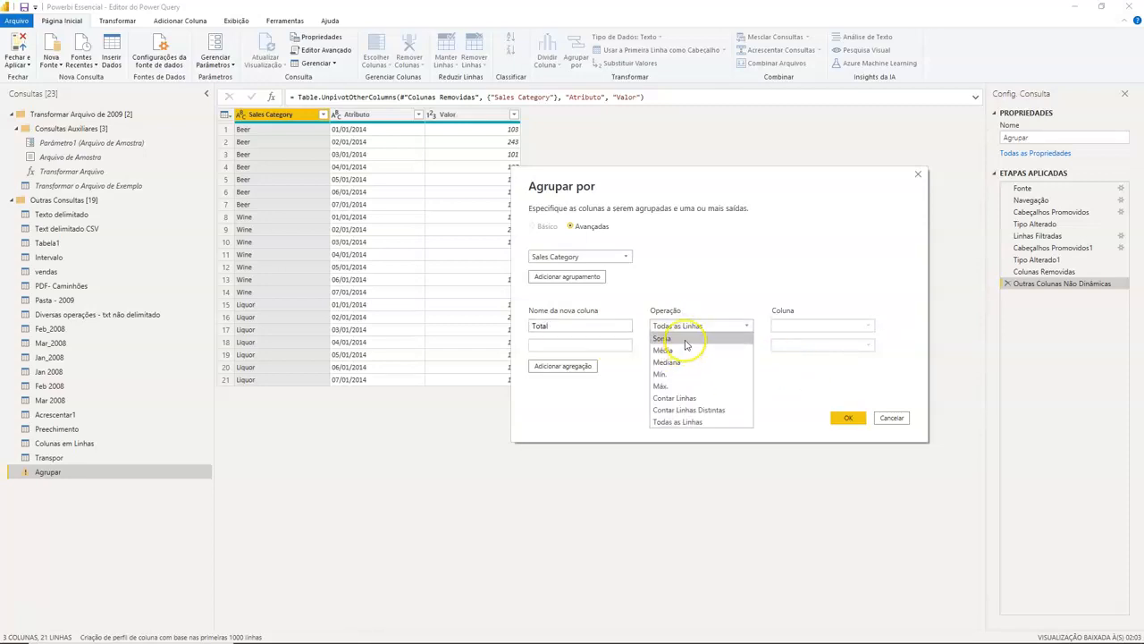
left_click(686, 339)
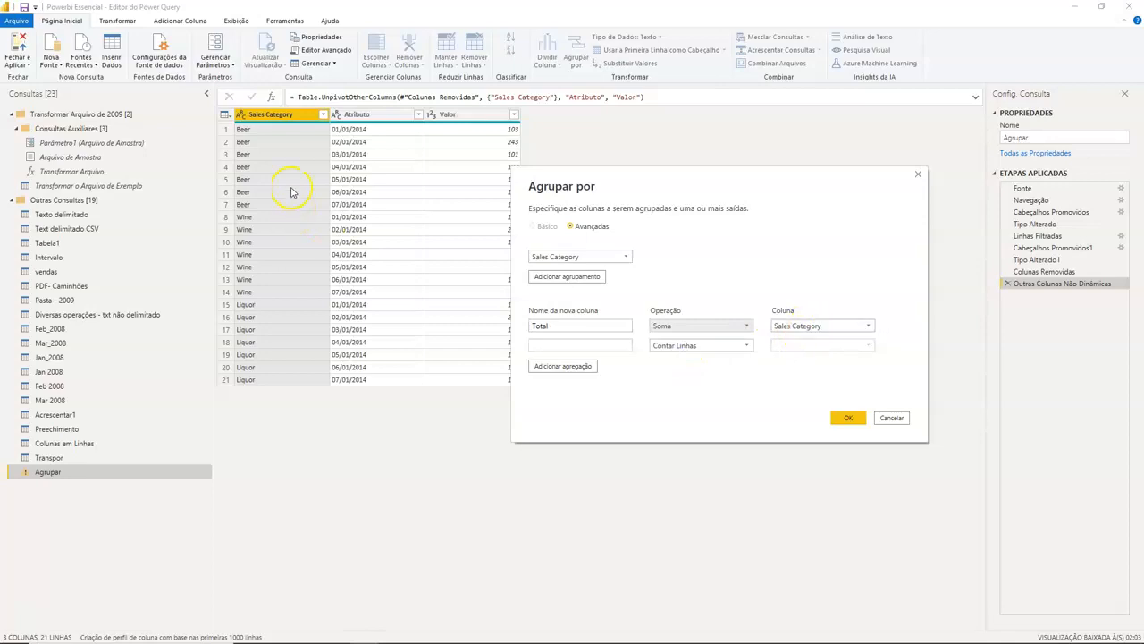
left_click(847, 329)
left_click(827, 360)
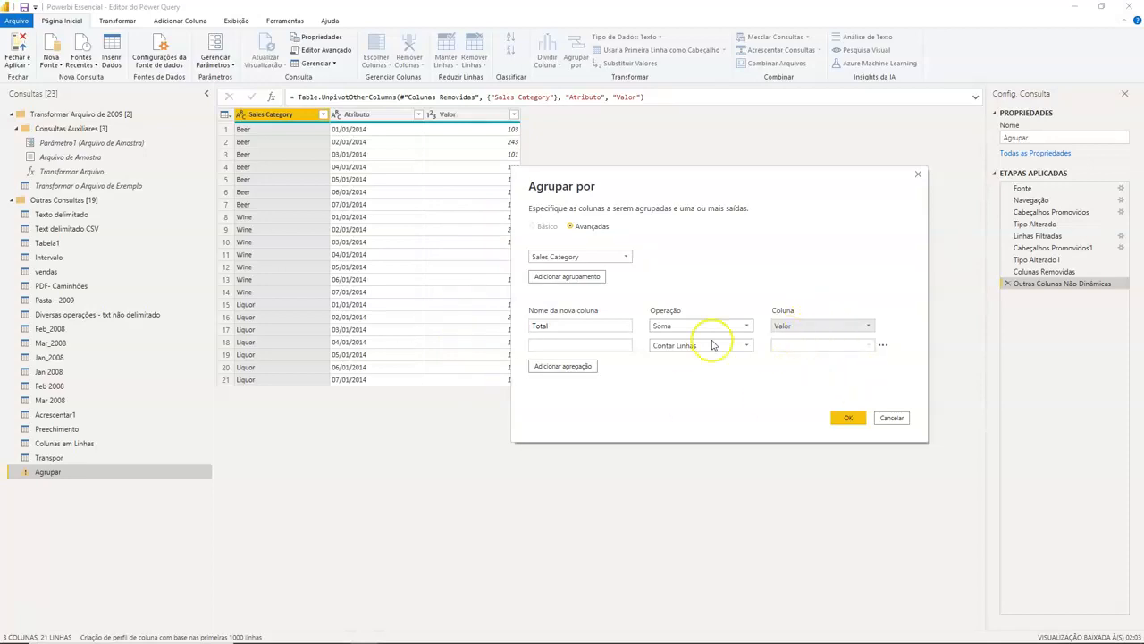
Step: Name the second aggregation Tabela and set its operation to Todas as Linhas
left_click(581, 343)
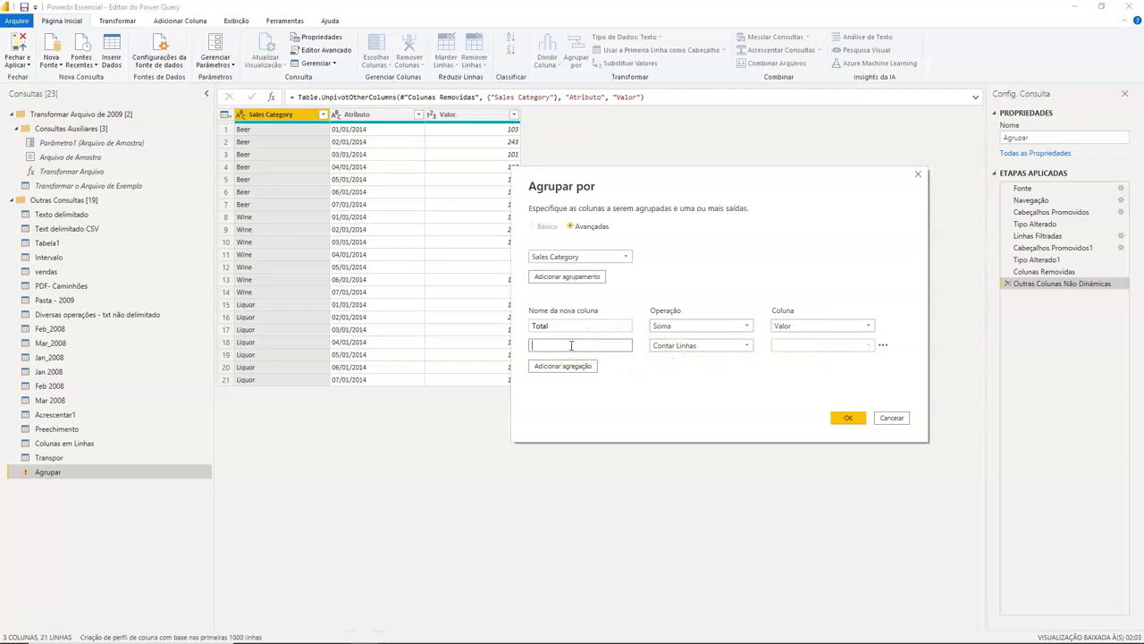
left_click(735, 345)
left_click(710, 442)
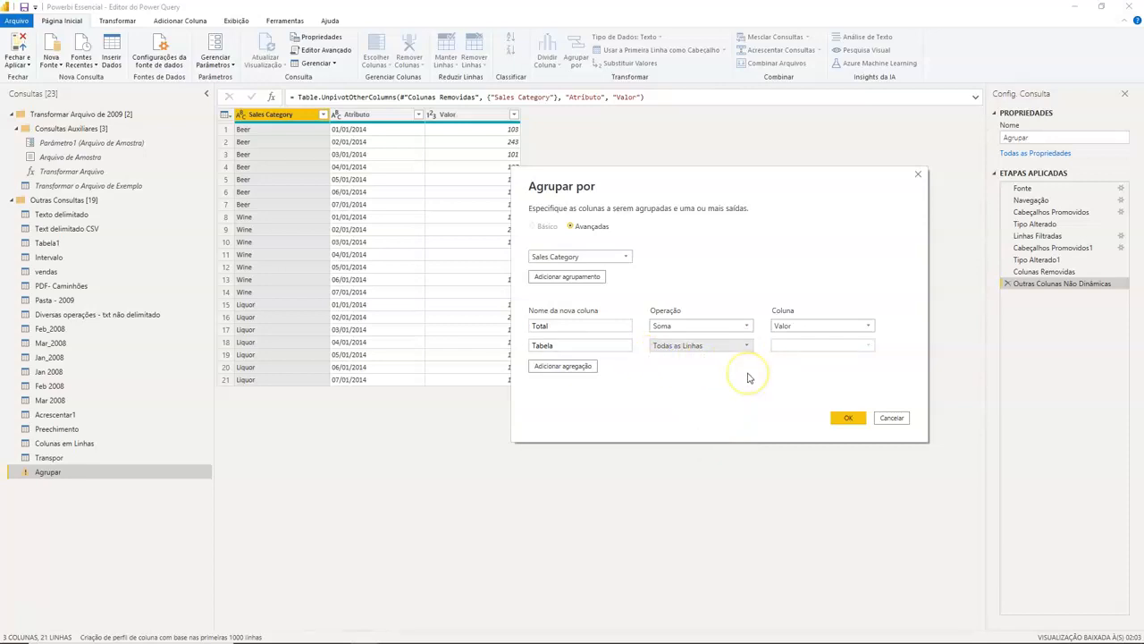
left_click(817, 348)
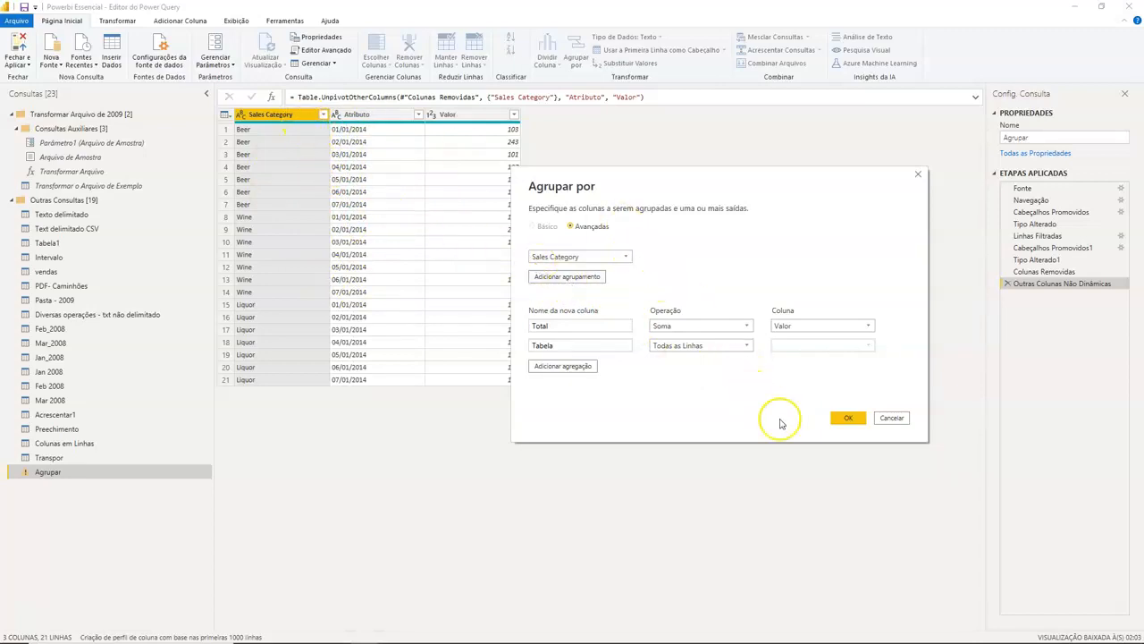
Step: Apply the Sales Category grouping and check the Beer, Wine and Liquor rows with their Total values
left_click(844, 419)
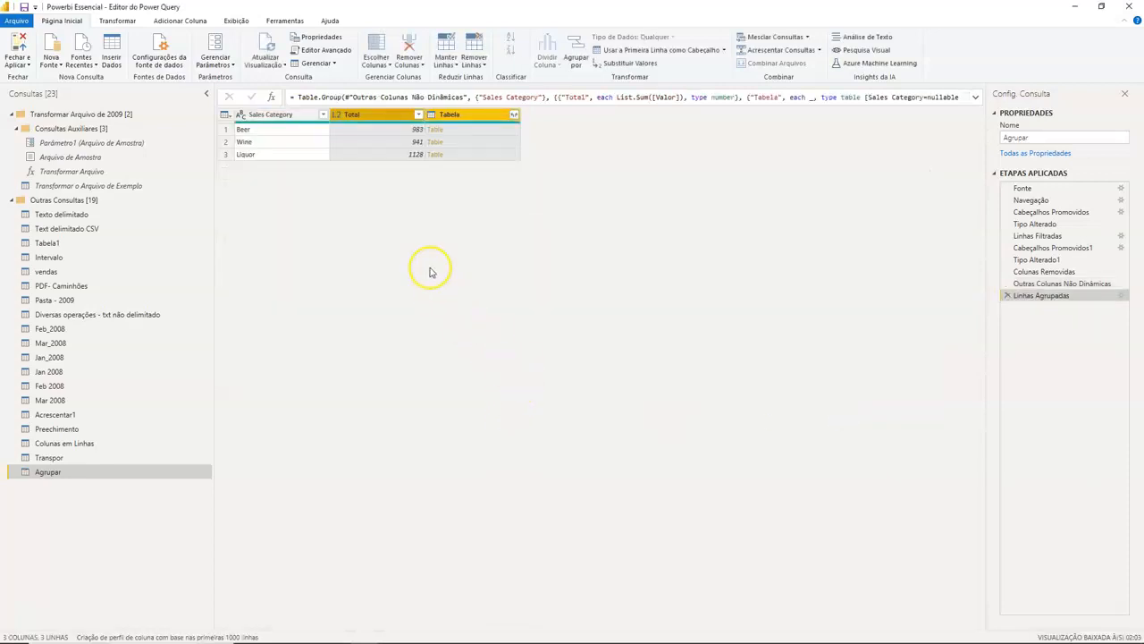
left_click(273, 130)
left_click(267, 142)
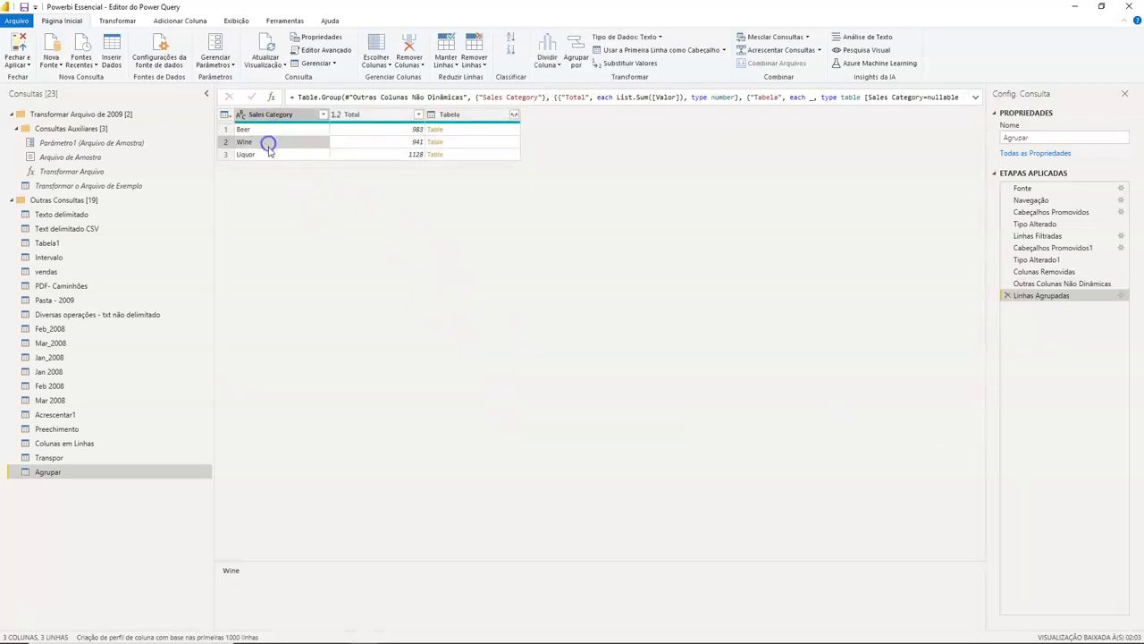
left_click(269, 155)
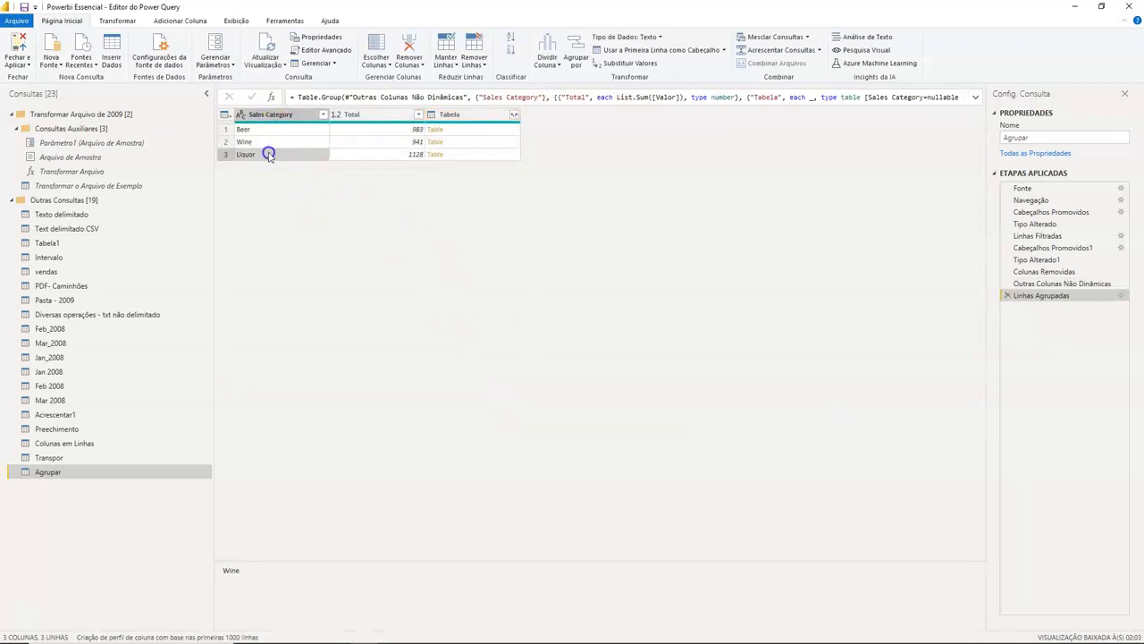
left_click(375, 130)
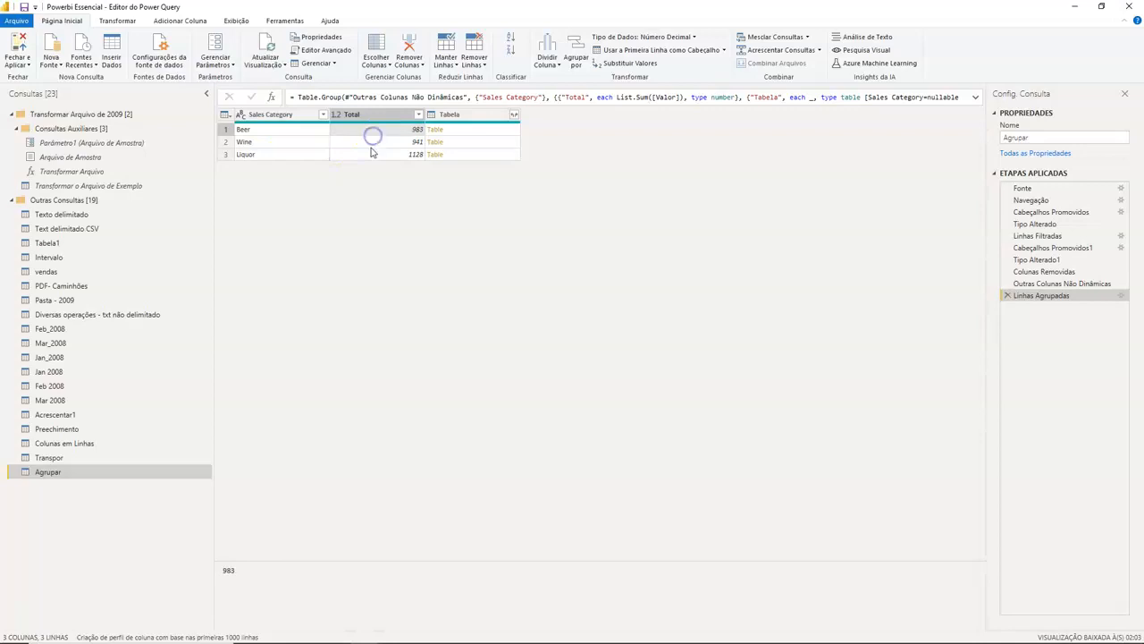
left_click(372, 142)
left_click(372, 155)
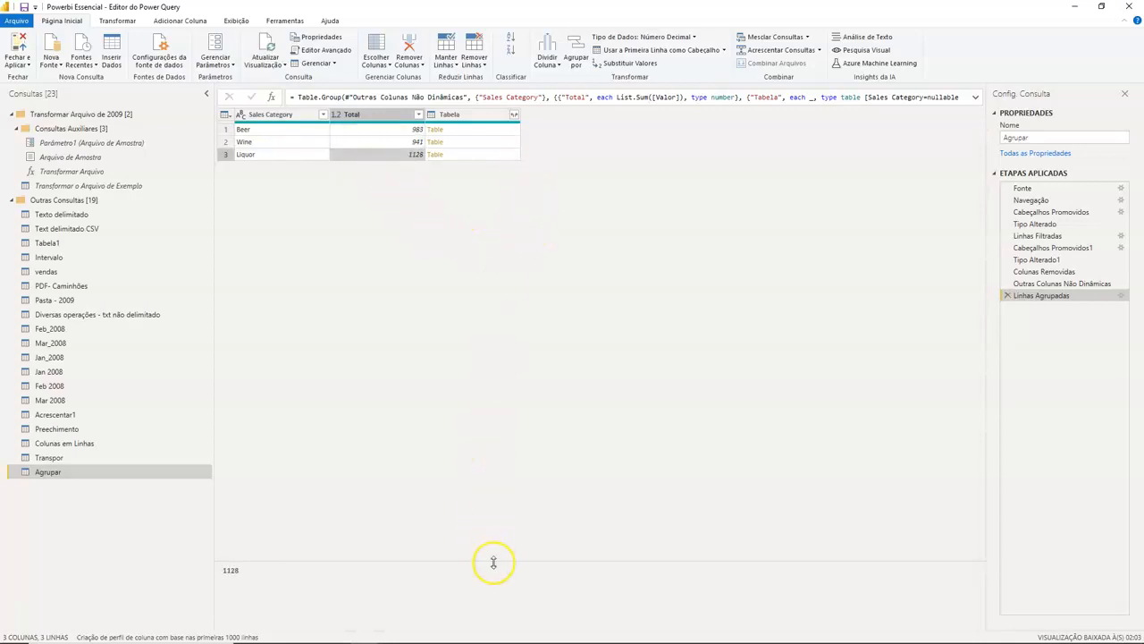
Step: Enlarge the cell preview area and examine the nested Tabela contents for Beer, Wine and Liquor
left_click_drag(493, 562, 506, 405)
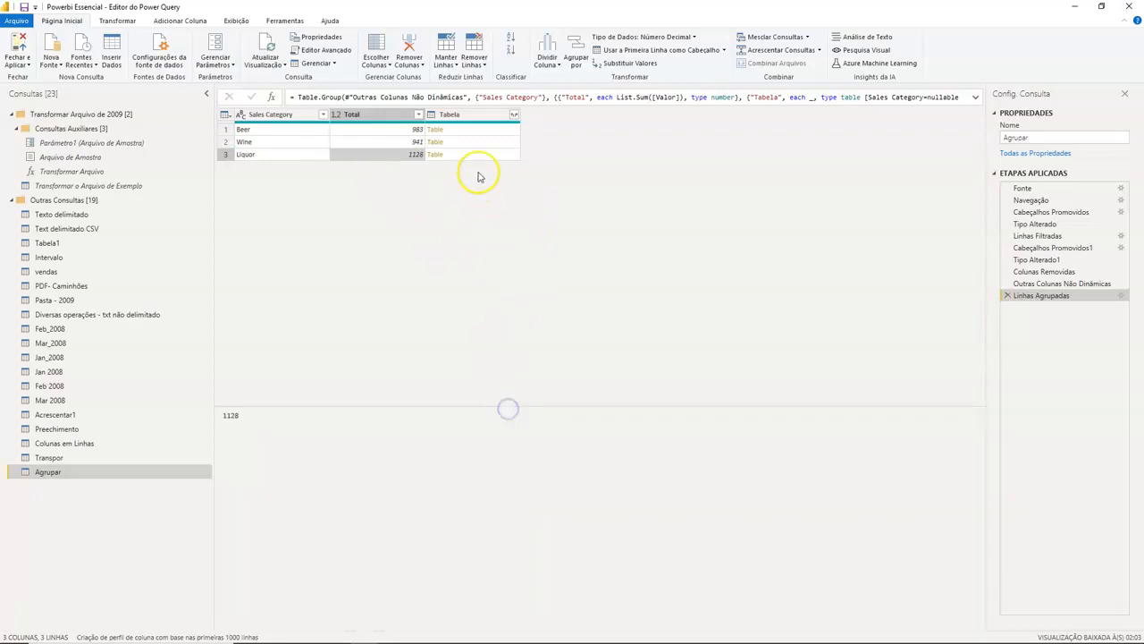
left_click(501, 129)
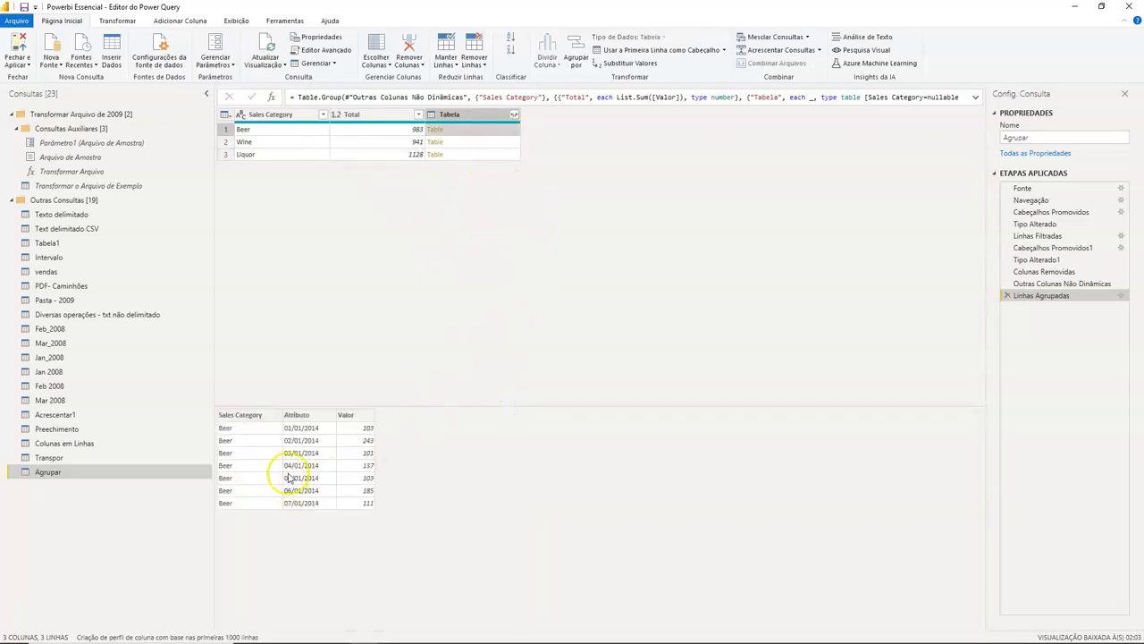
left_click(499, 140)
left_click(485, 155)
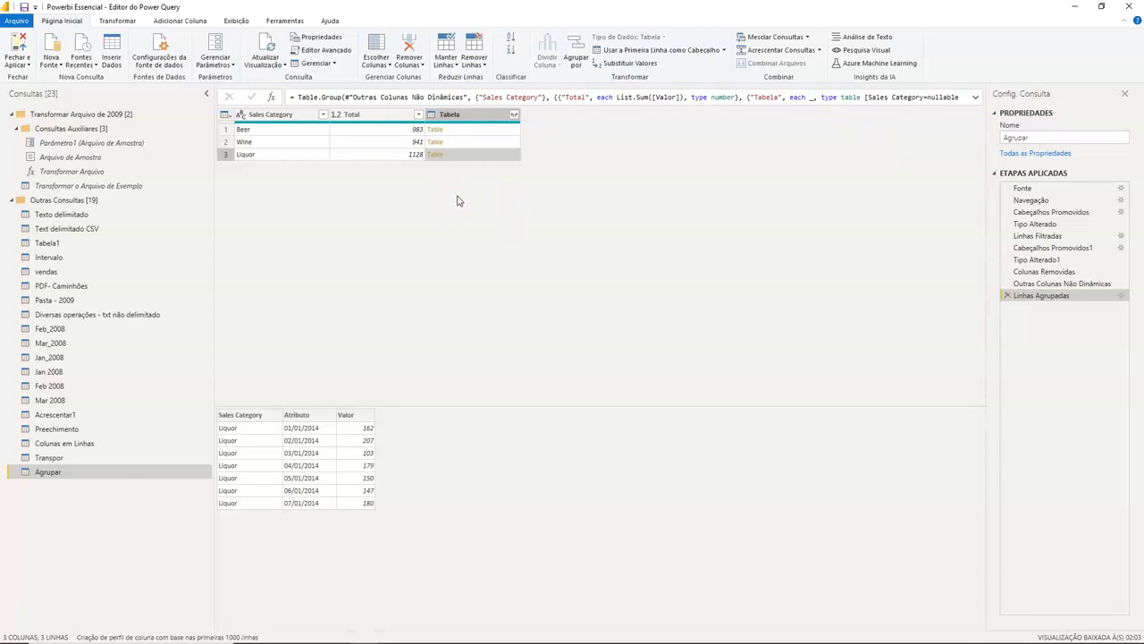
key("alt+Tab")
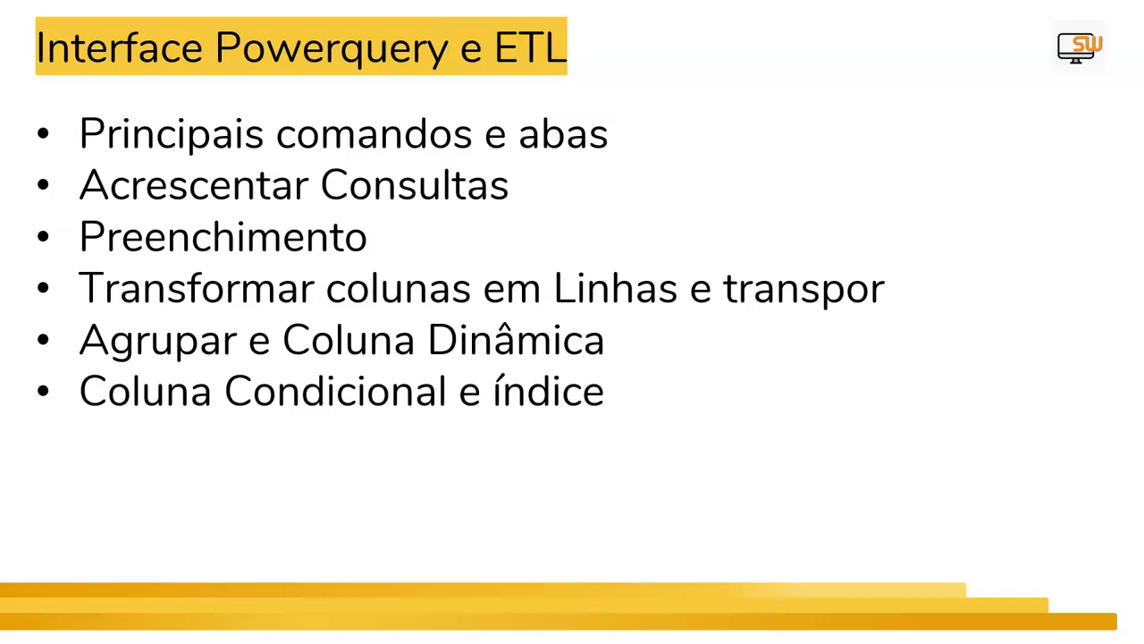
key("alt+Tab")
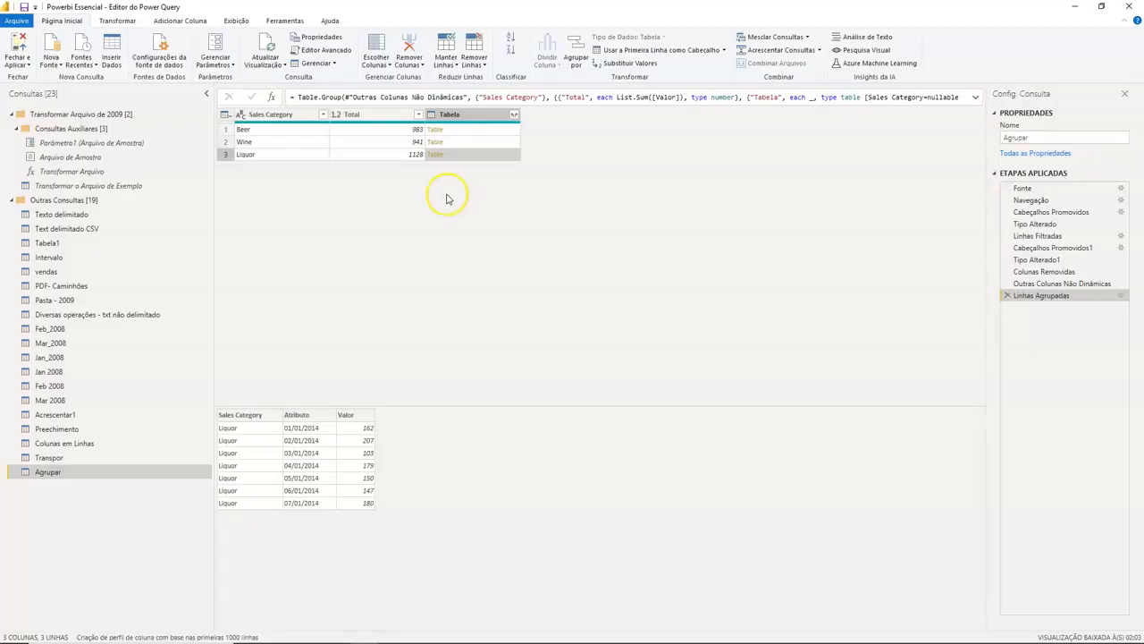
Step: Duplicate the Colunas em Linhas query and rename the copy Coluna Condicional
left_click(88, 463)
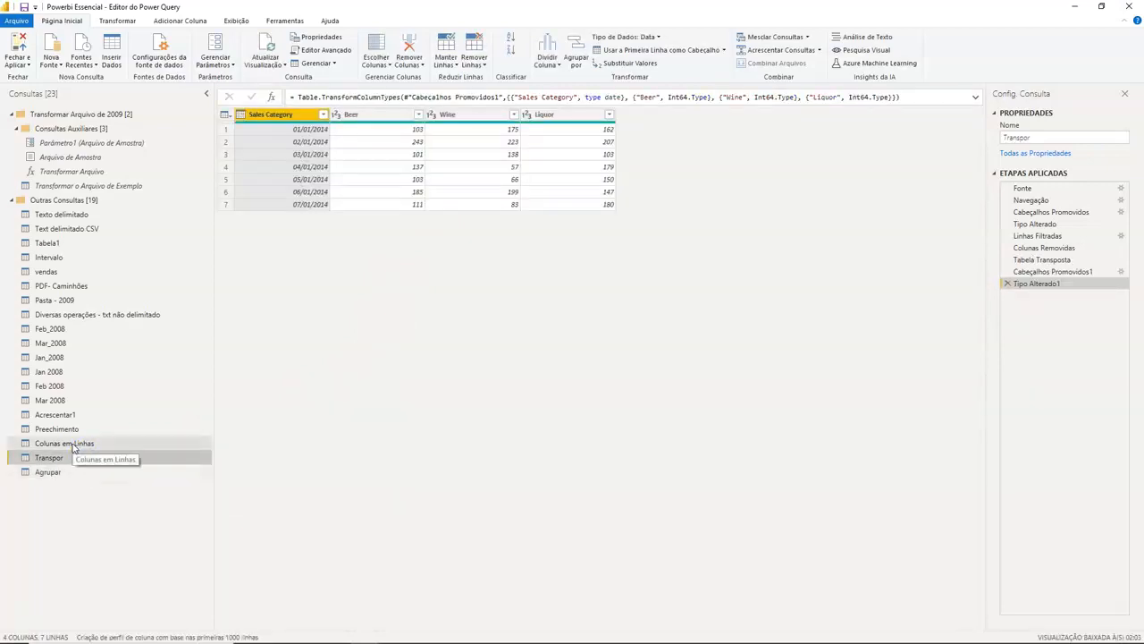
left_click(72, 446)
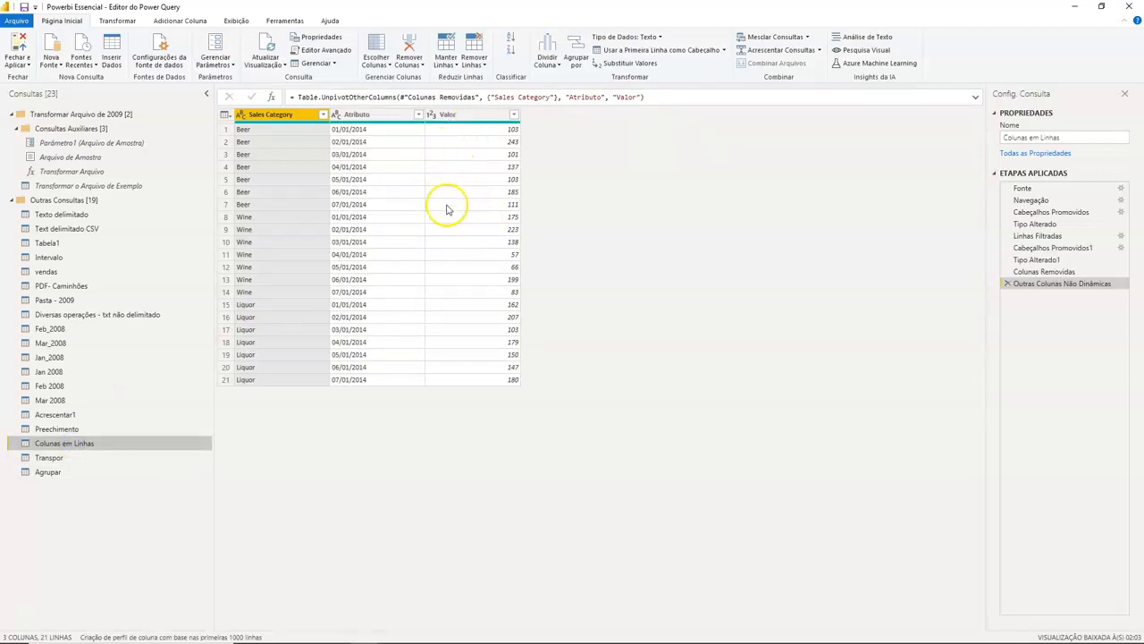
right_click(126, 443)
left_click(183, 520)
double_click(122, 486)
type("C")
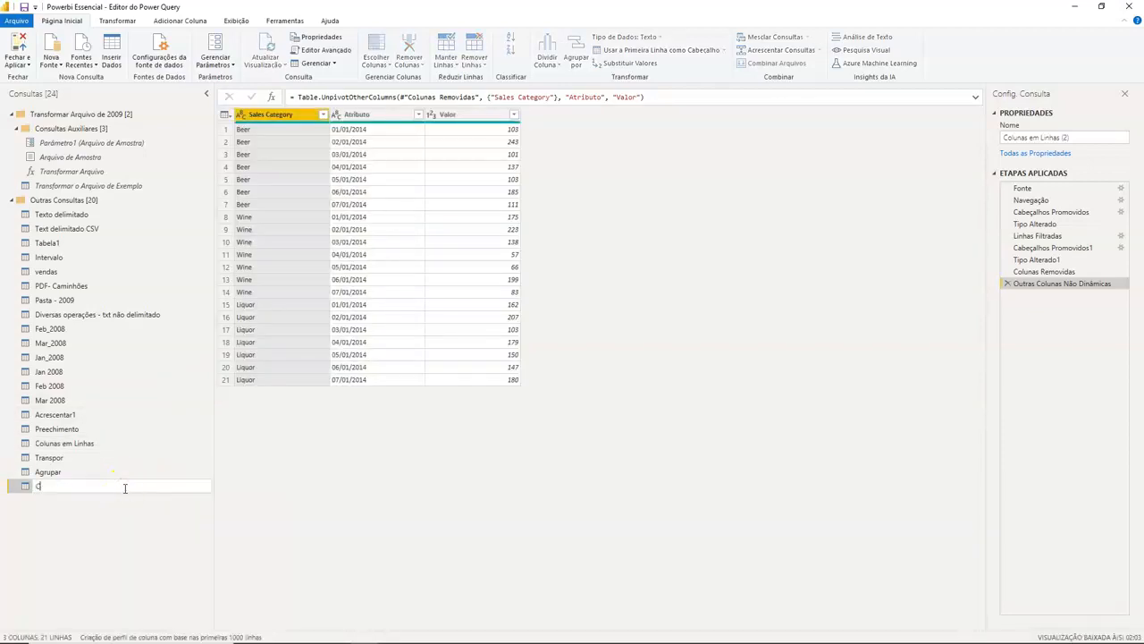
type("oluna Condicional")
key("Return")
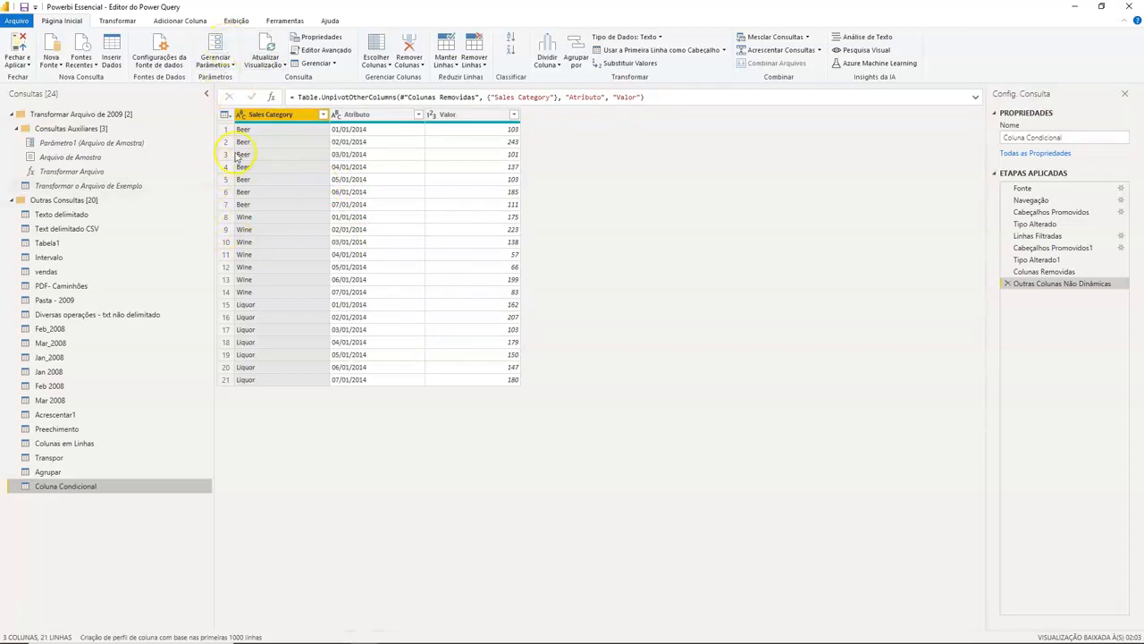
Step: Start a conditional column in the Coluna Condicional query with the condition Valor é maior que ou igual a 150
left_click(180, 20)
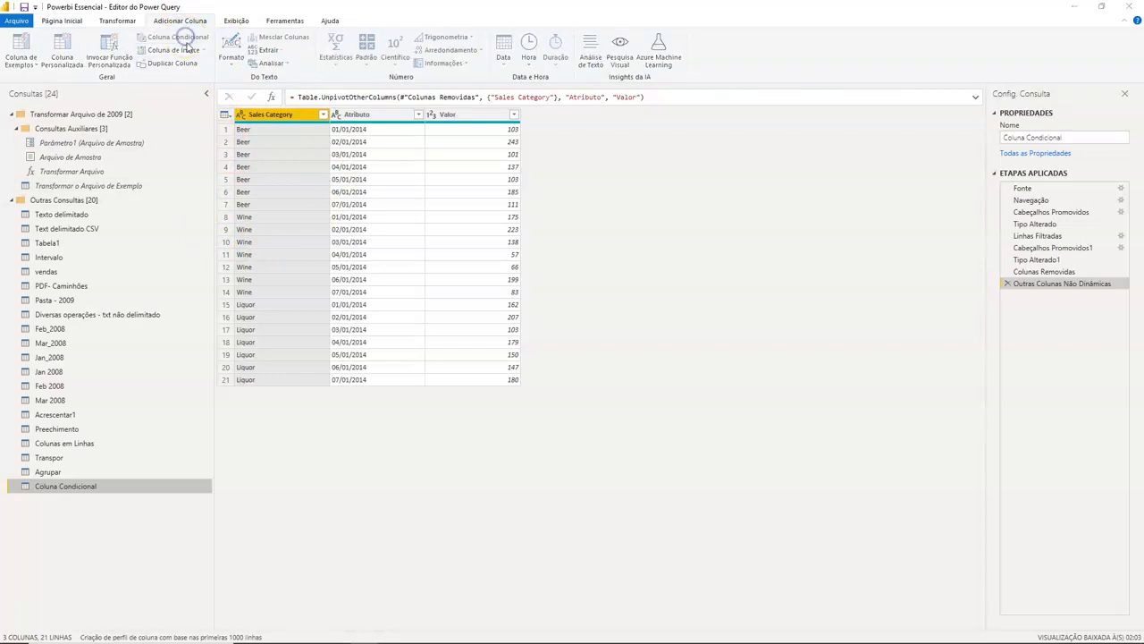
left_click_drag(454, 233, 695, 118)
double_click(605, 173)
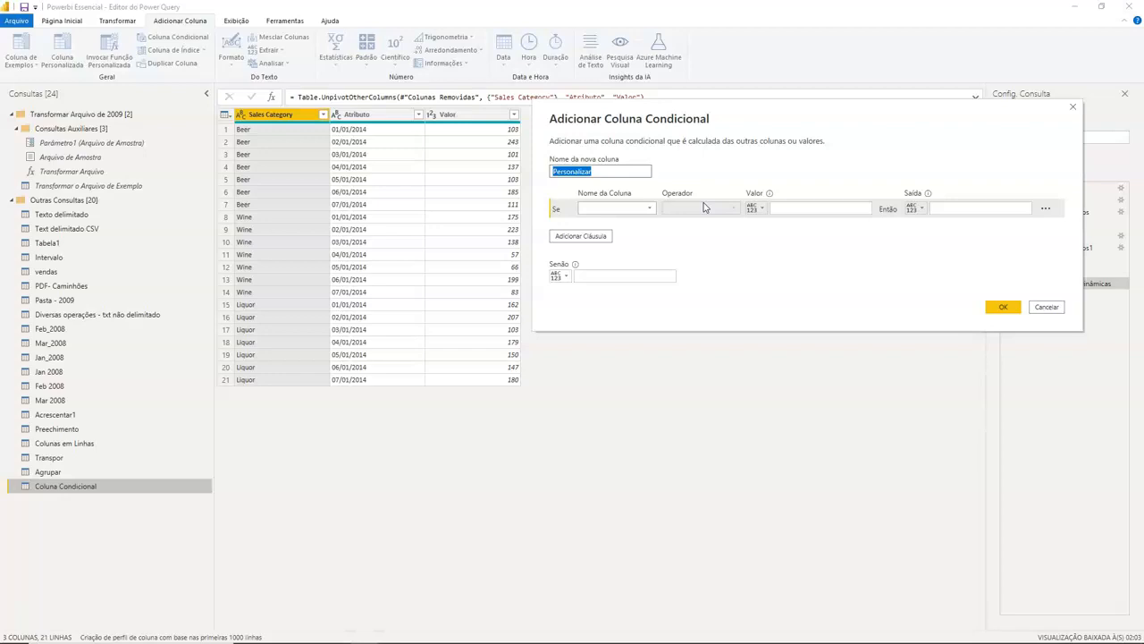
left_click(704, 209)
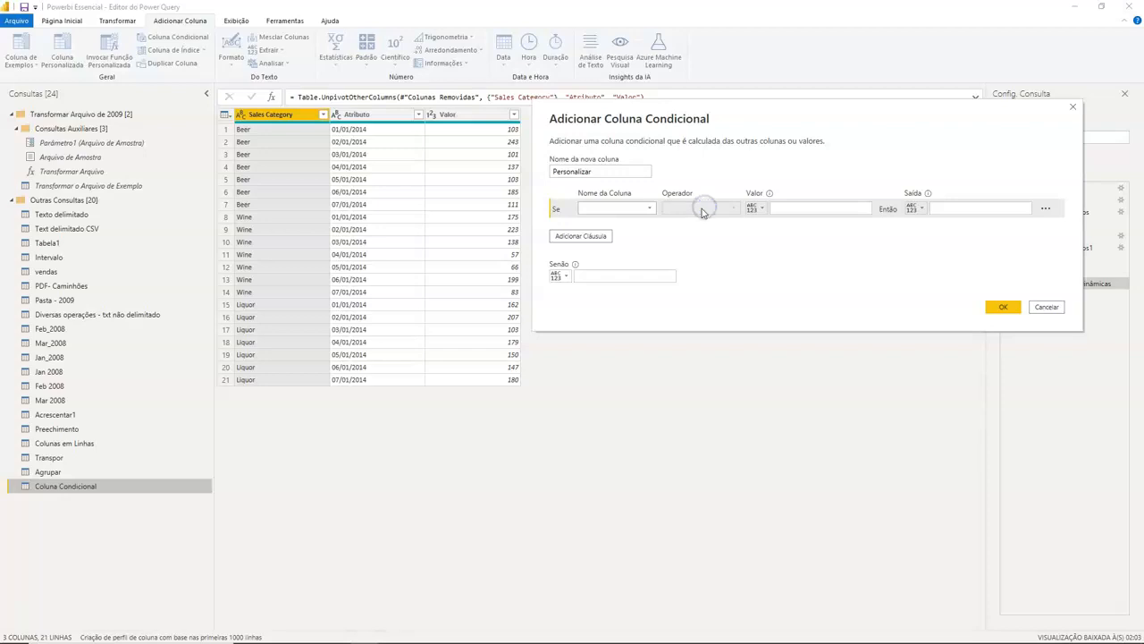
left_click(626, 212)
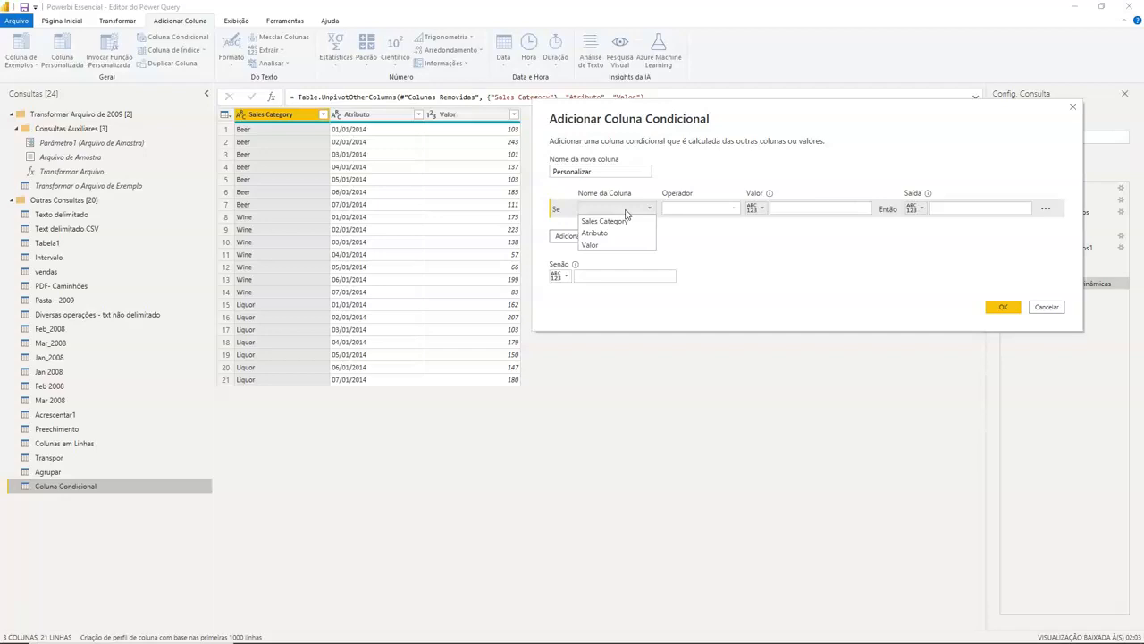
left_click(613, 245)
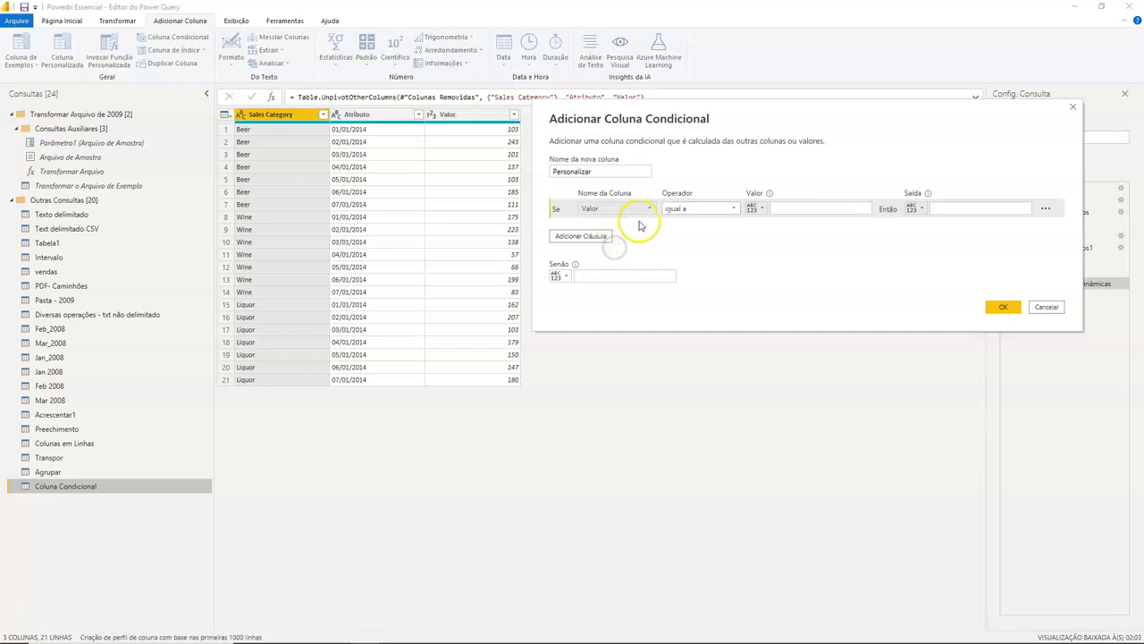
left_click(694, 208)
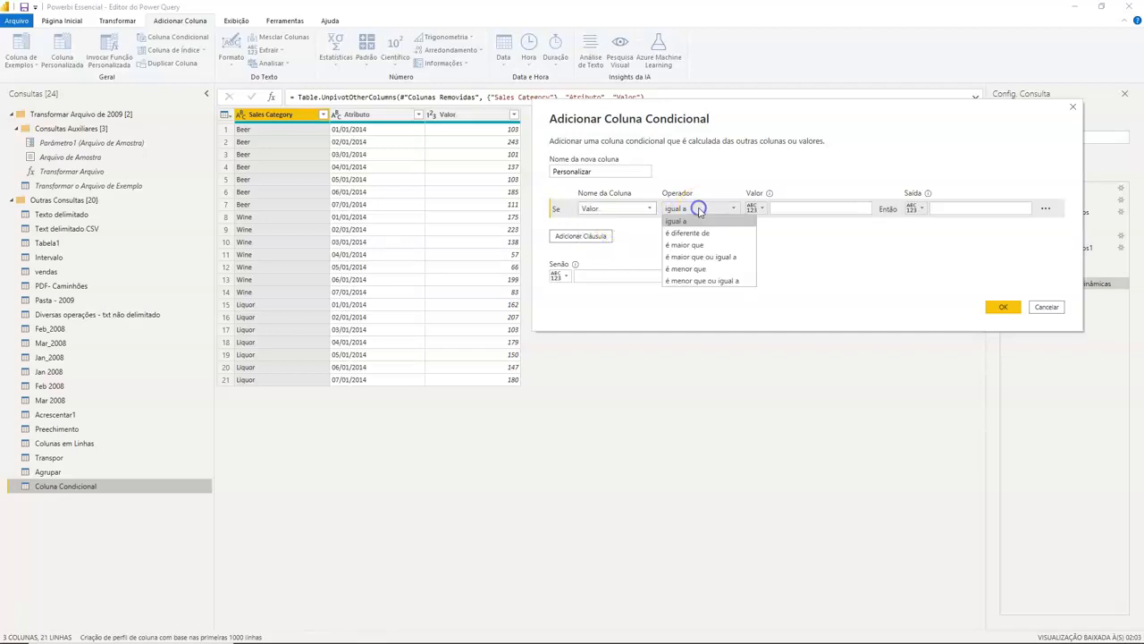
left_click(716, 259)
left_click(795, 208)
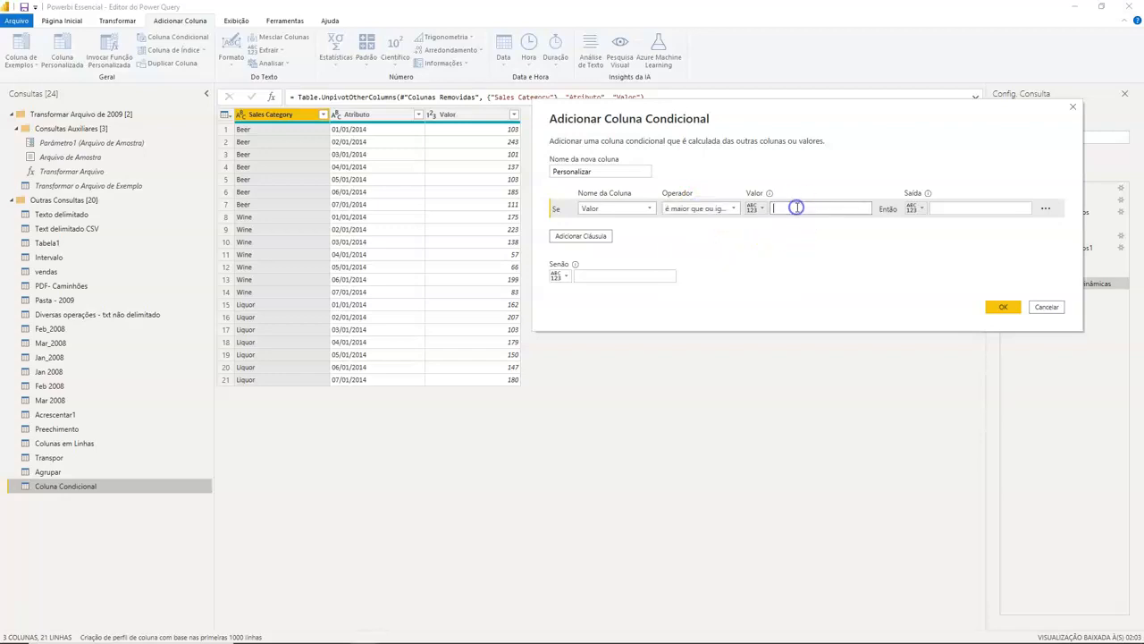
type("150")
Step: Set the output of the 150 condition to 0,05
left_click(989, 208)
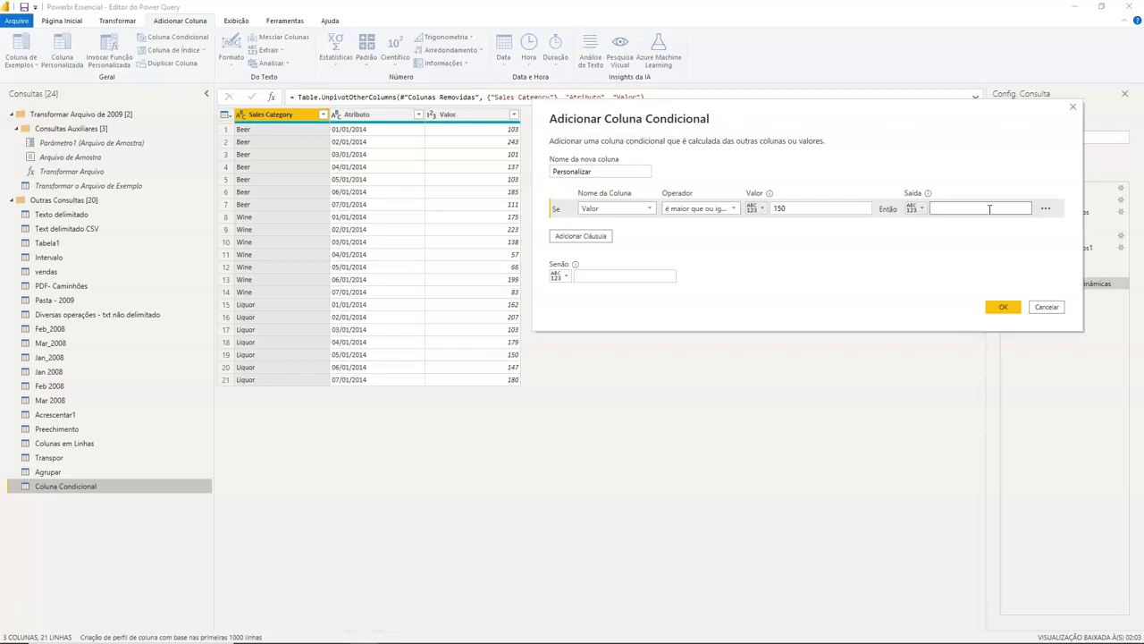
type("5%")
left_click_drag(975, 209, 928, 210)
type("0,0")
left_click(588, 236)
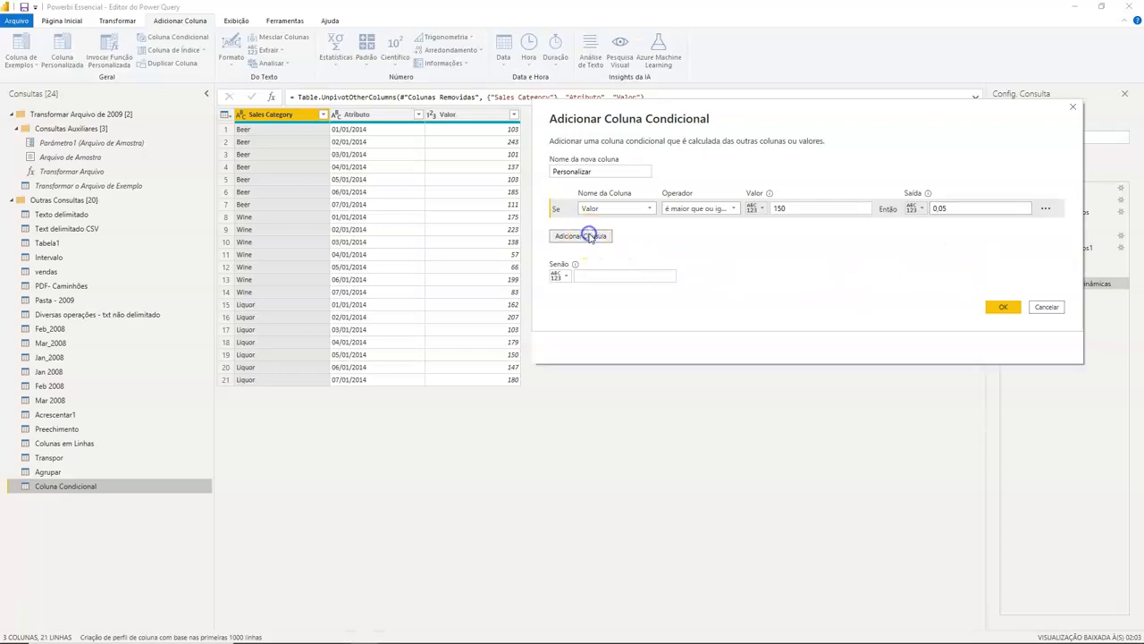
left_click(630, 228)
left_click(629, 264)
left_click(702, 227)
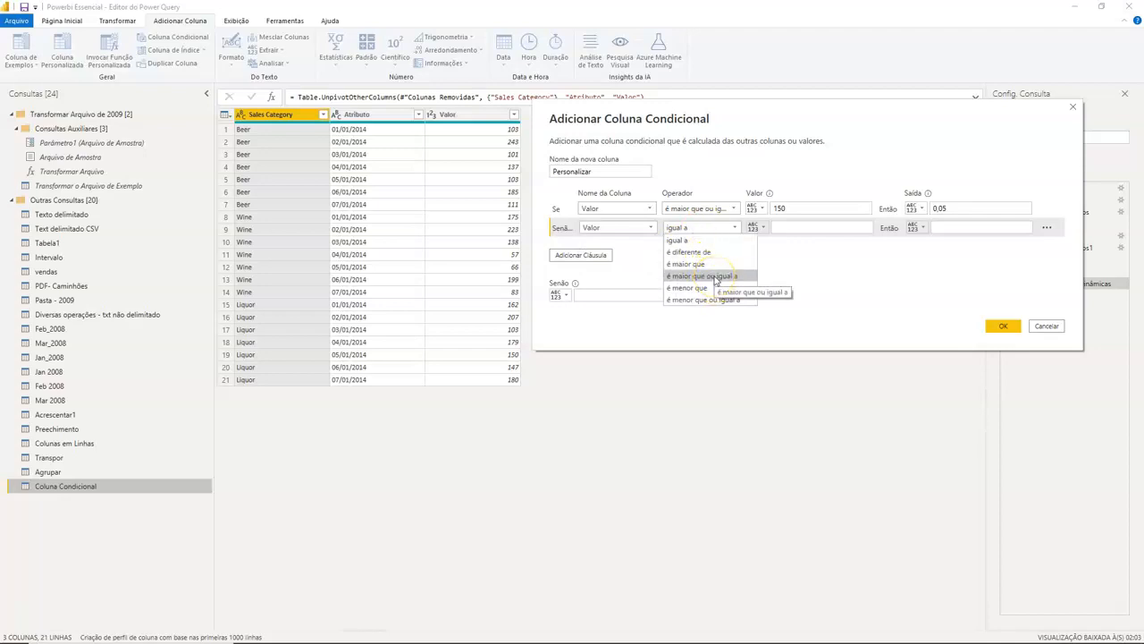
left_click(631, 227)
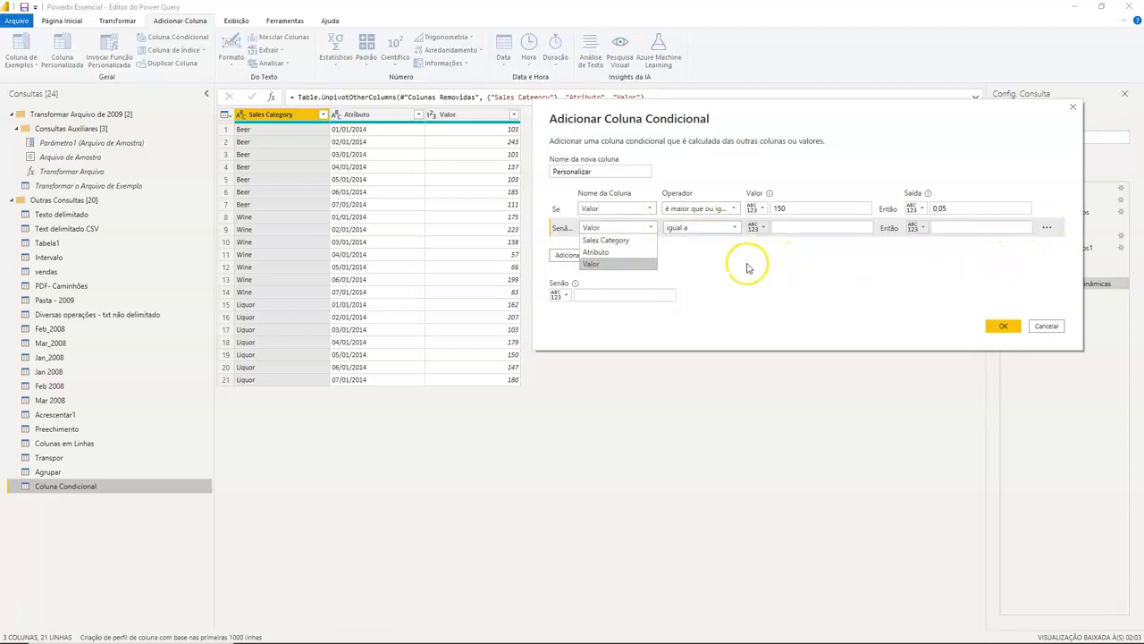
left_click(582, 293)
left_click(1048, 230)
left_click(1070, 240)
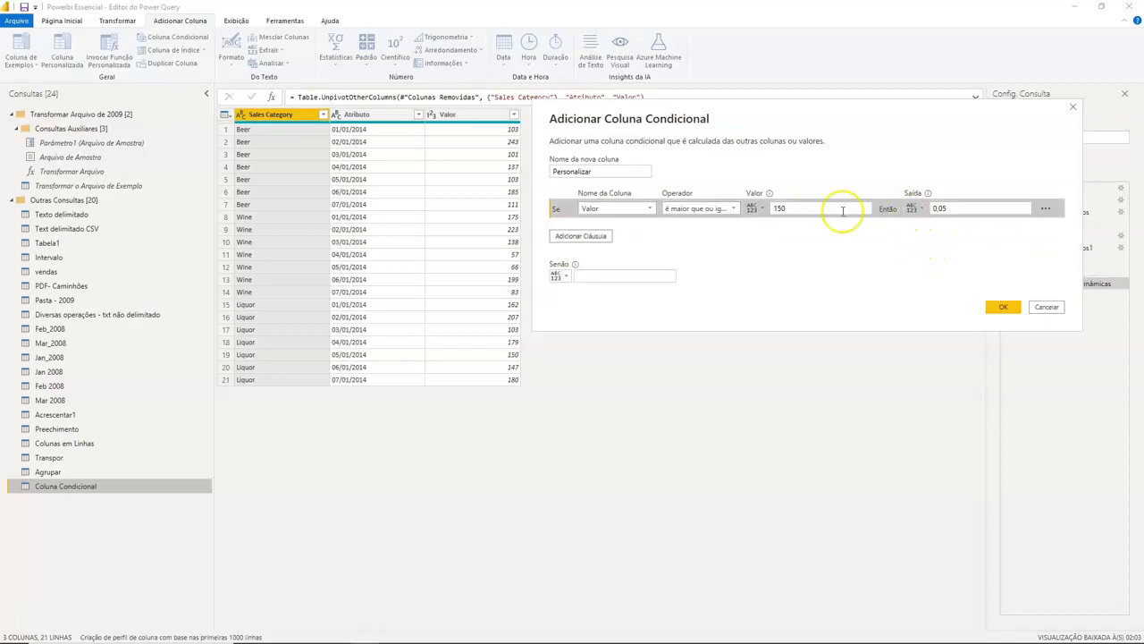
Step: Set the Senão value to 0,03 and create the conditional column under the name Comissão
left_click(594, 275)
type("0,03")
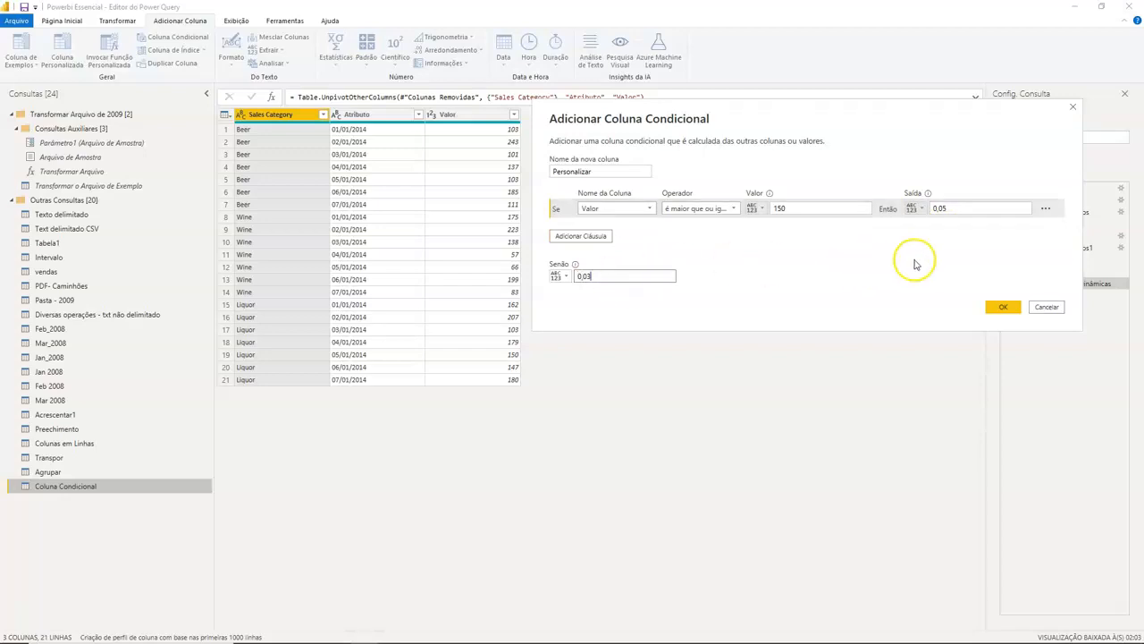
double_click(626, 171)
type("Comissão")
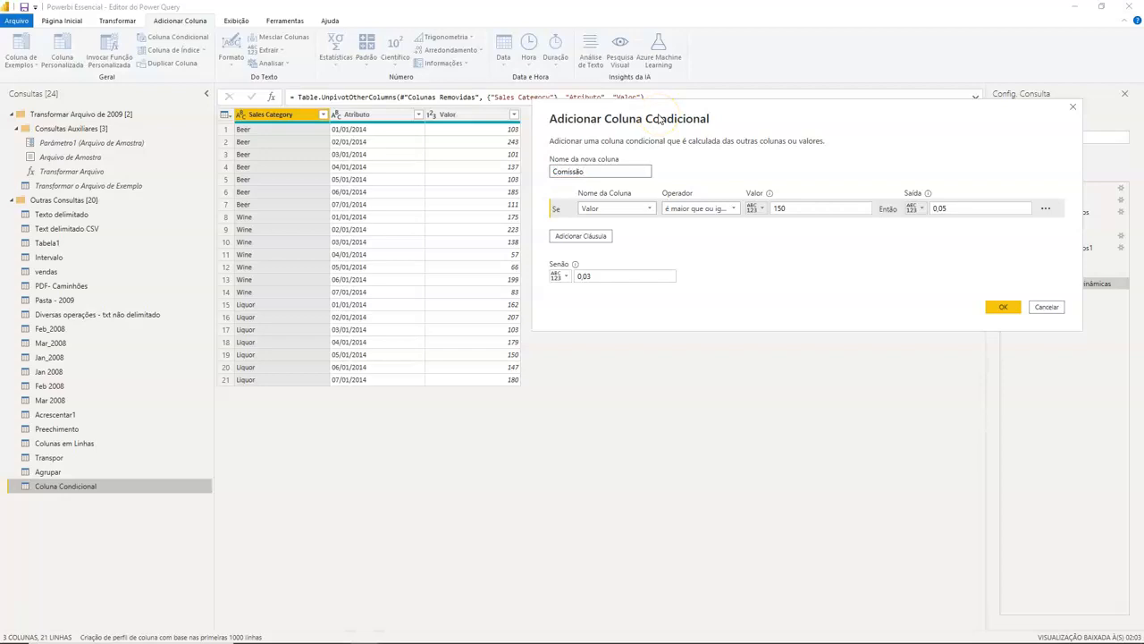
key("Return")
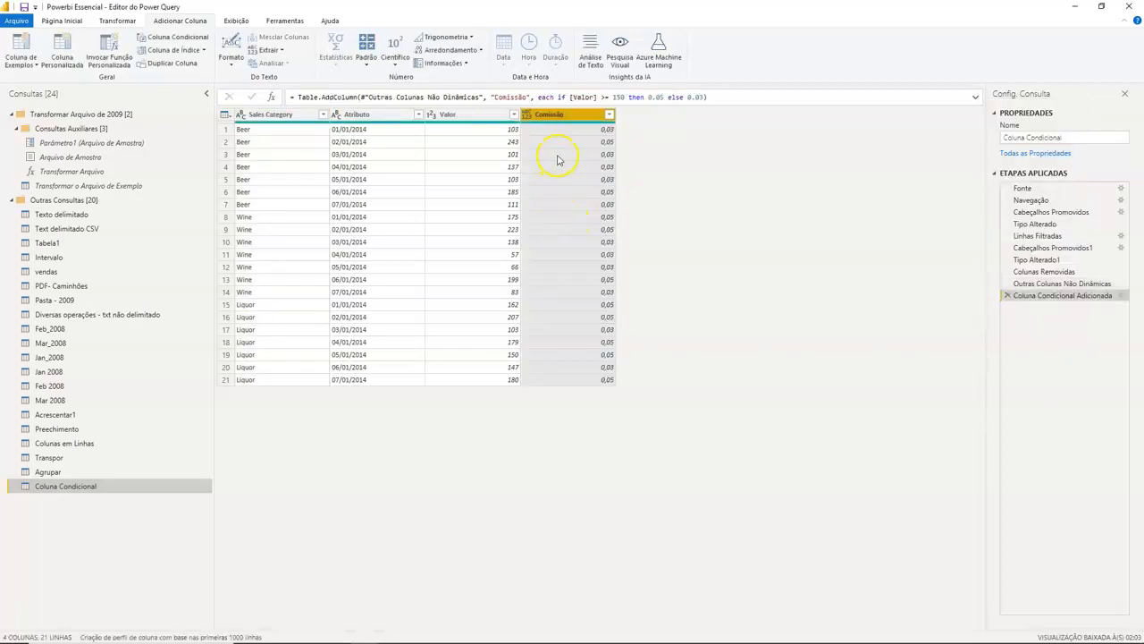
Step: Change the data type of the Comissão column to Percentual
left_click(526, 115)
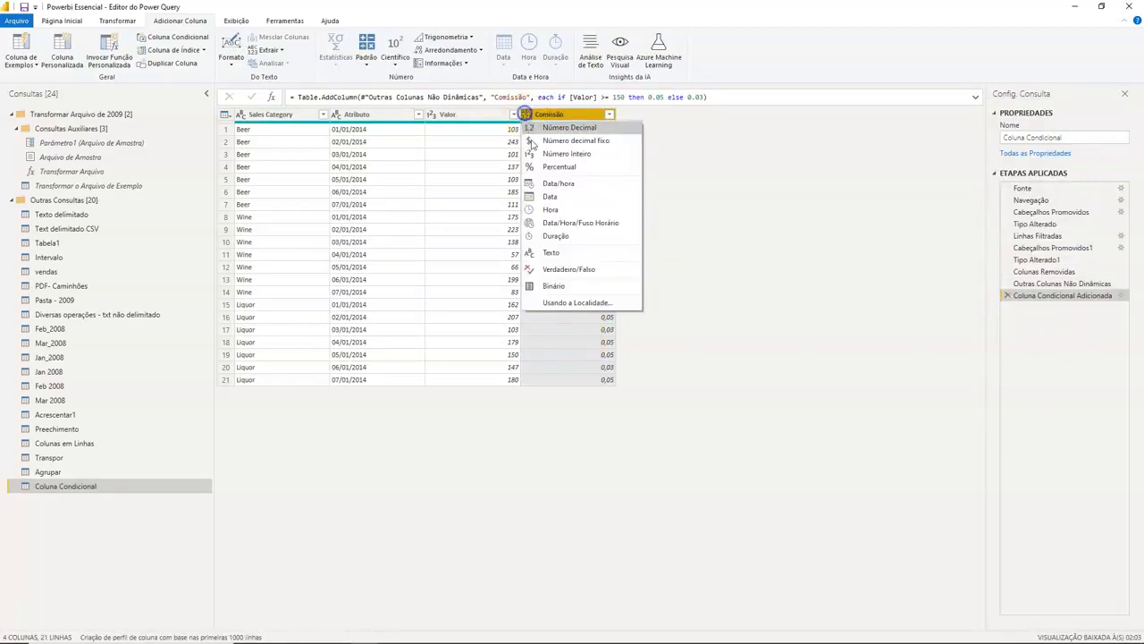
left_click(552, 168)
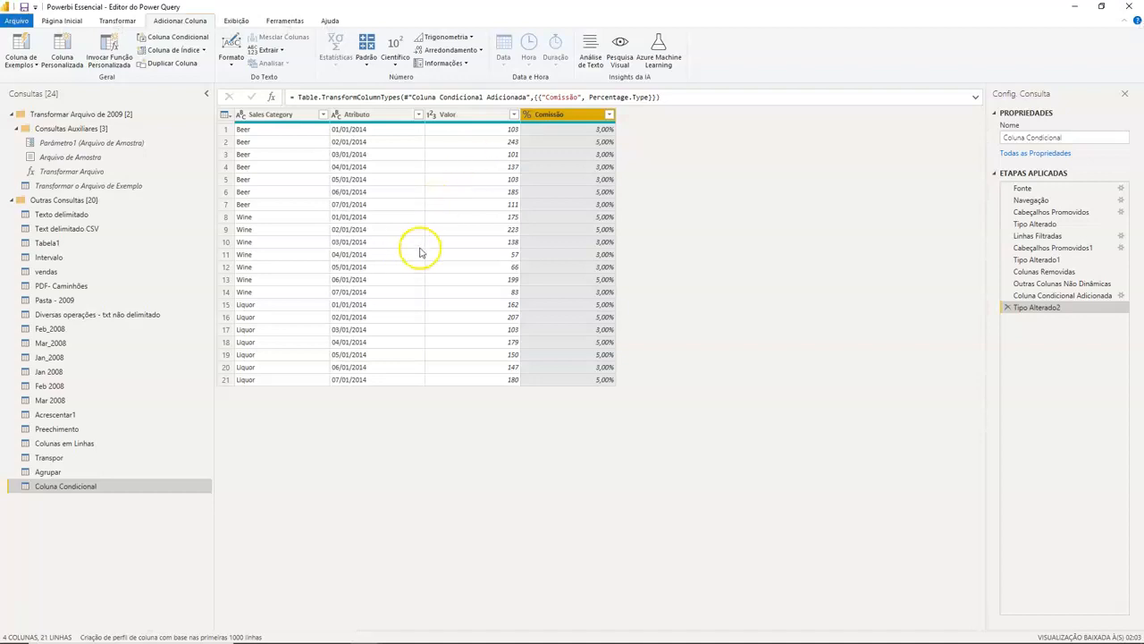
key("alt+Tab")
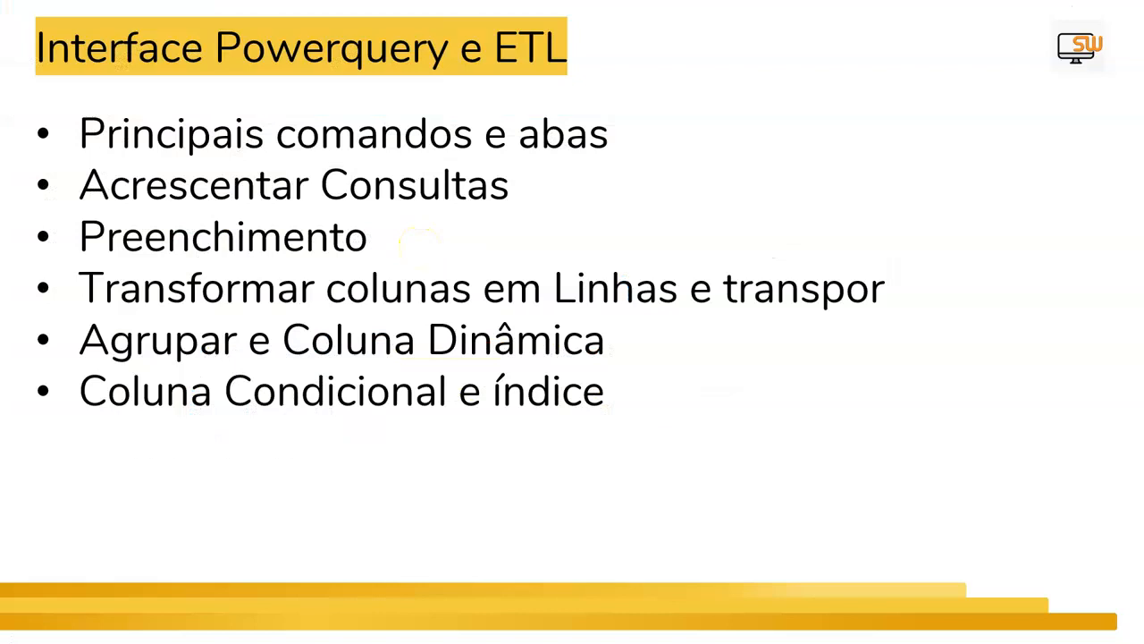
key("Right")
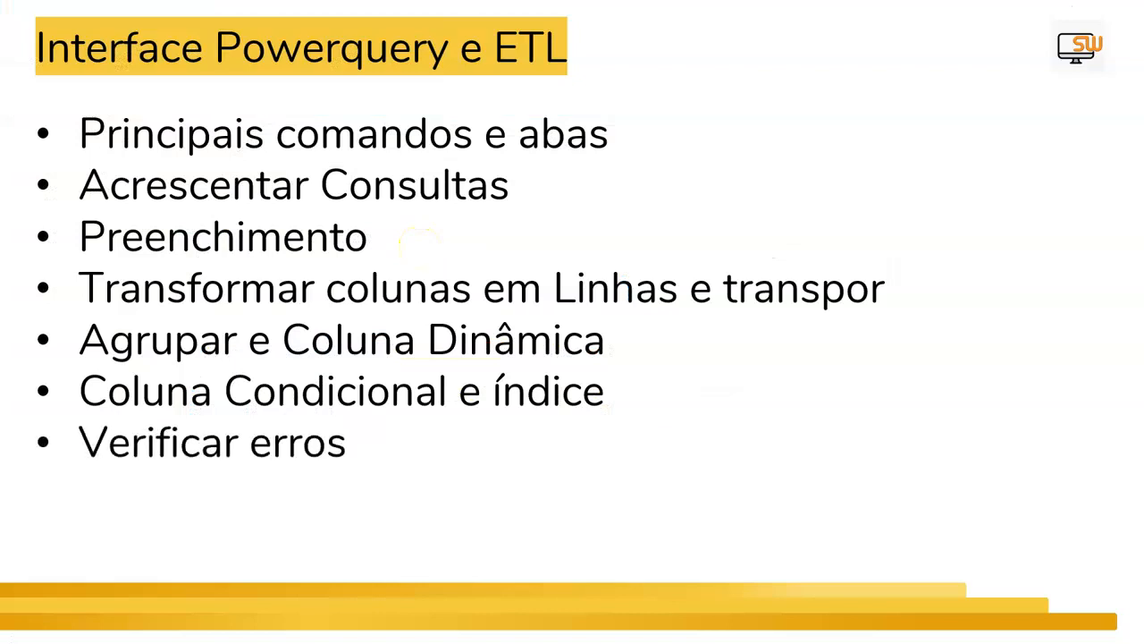
key("alt+Tab")
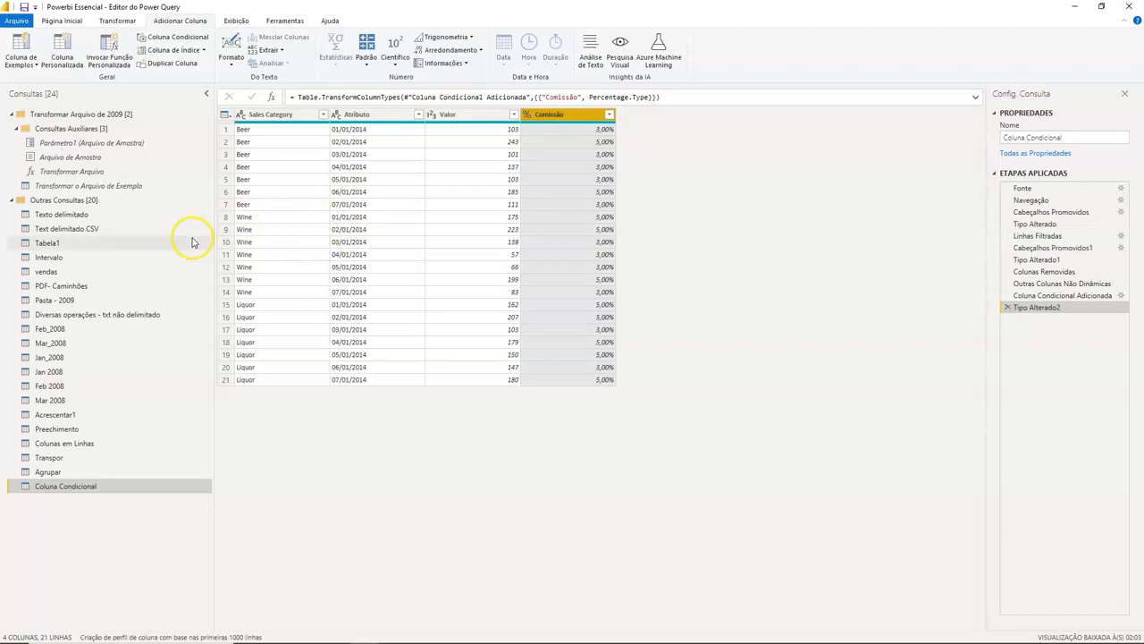
left_click(61, 20)
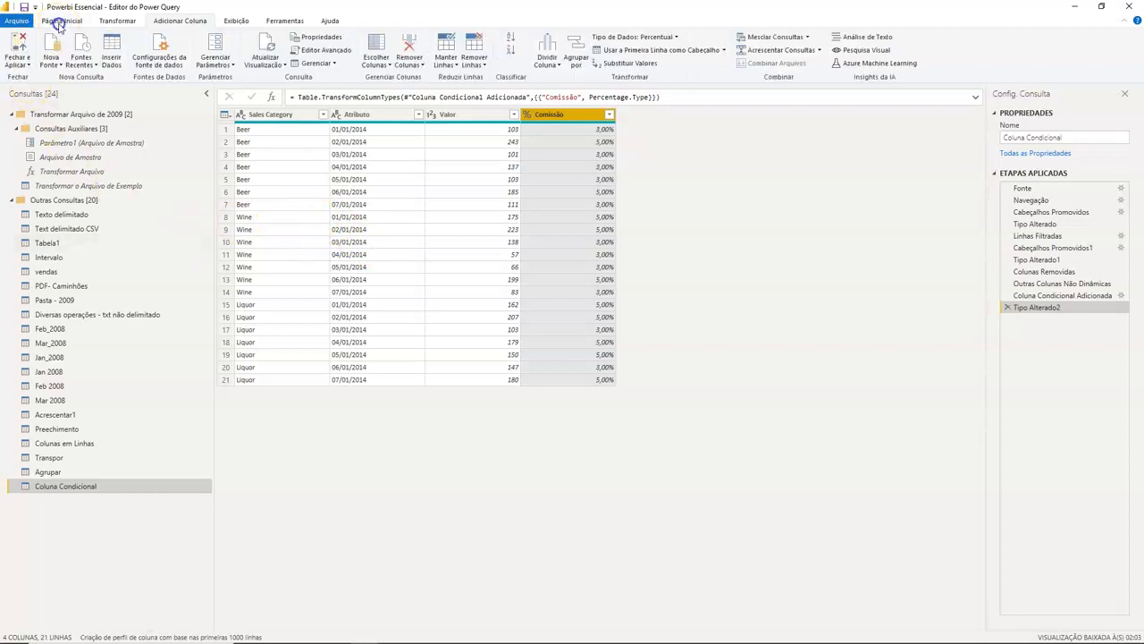
Step: Apply the pending query changes to the report, close the query editor, and switch between the open windows
left_click(18, 43)
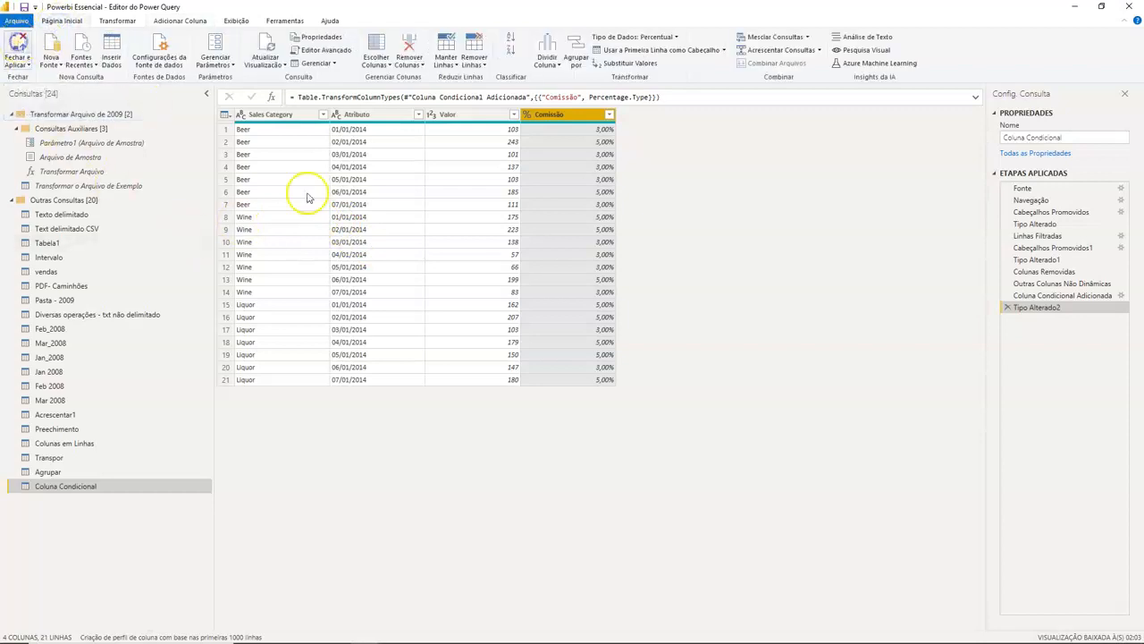
key("alt+Tab")
key("alt+Tab")
key("alt+Tab")
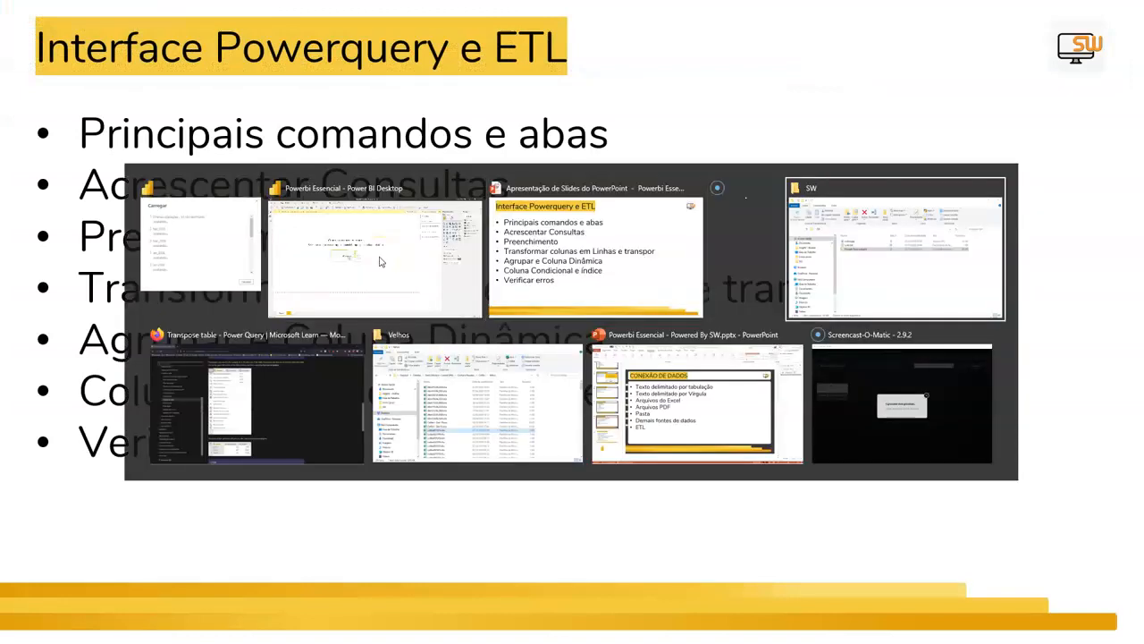
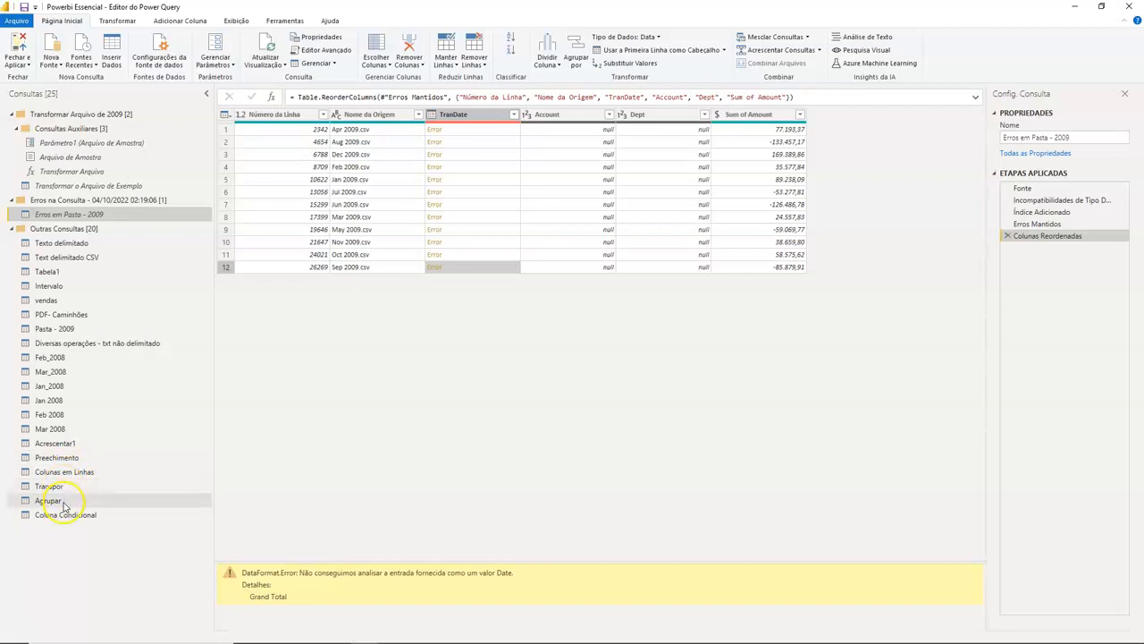
Step: Review the Agrupar, Transpor and Colunas em Linhas queries in the Power Query editor
left_click(59, 501)
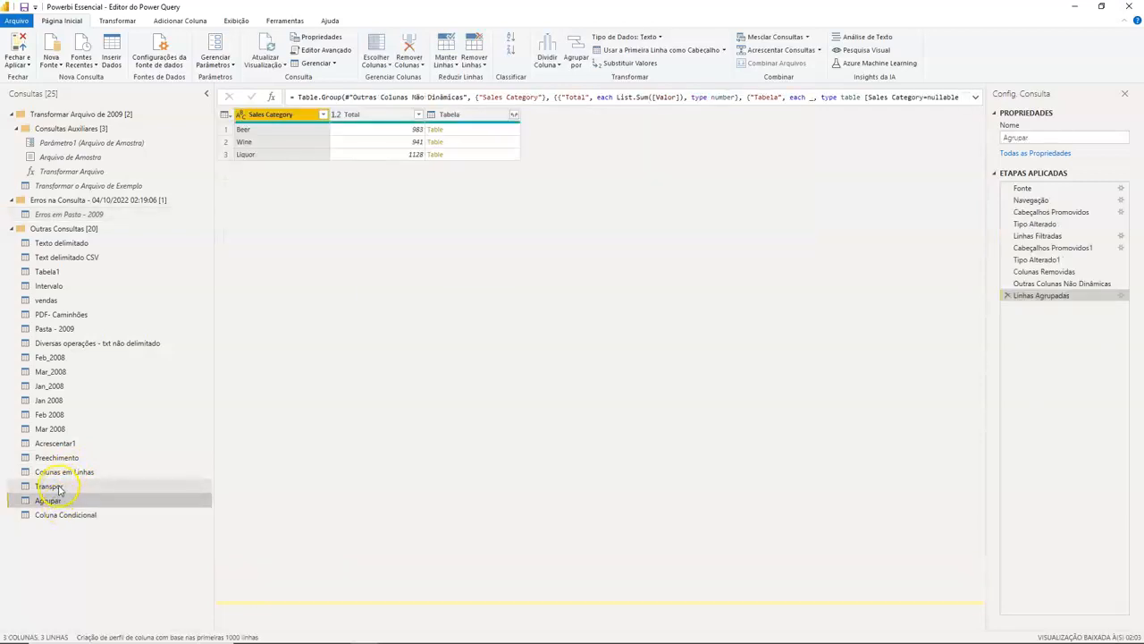
left_click(55, 486)
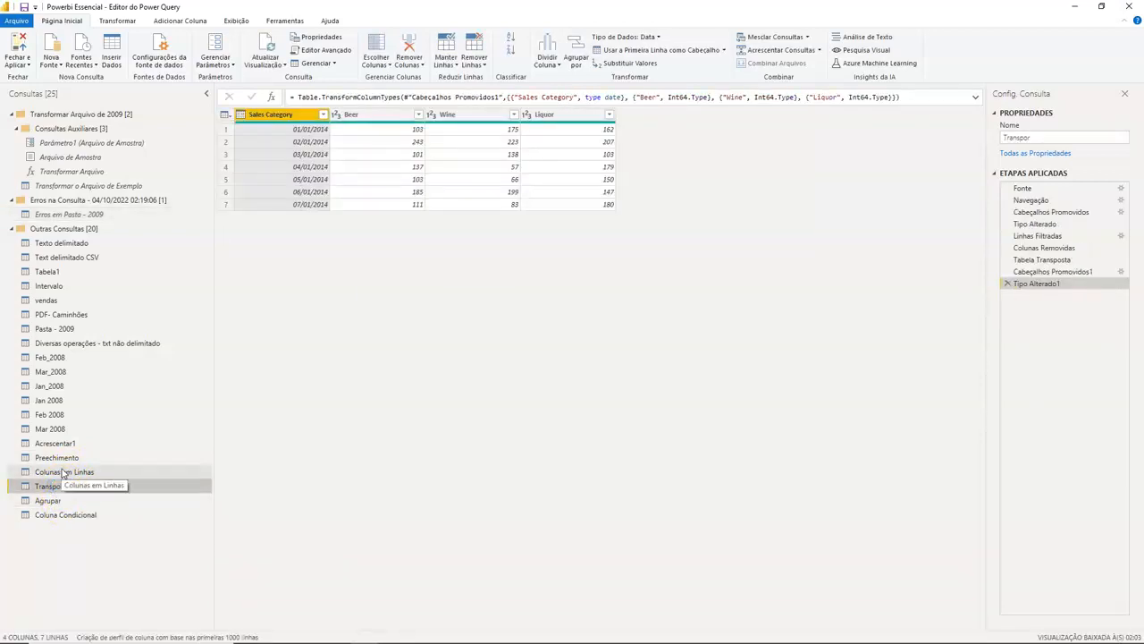
left_click(61, 473)
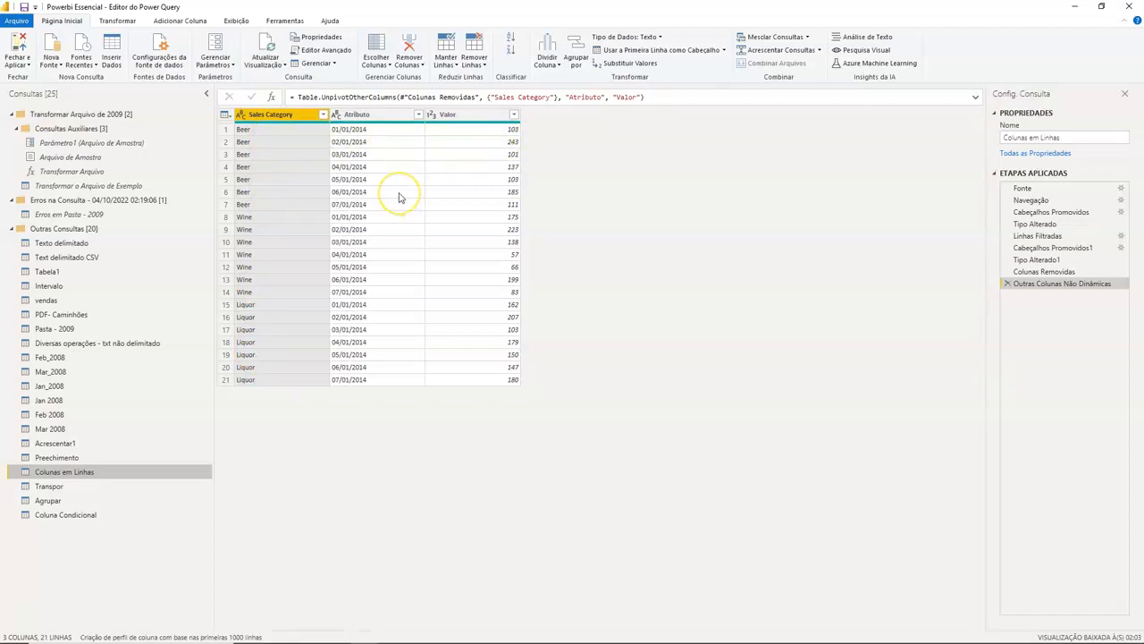
Step: Switch to Power BI Desktop and examine the loaded Preechimento, Tabela1, Text delimitado CSV, Texto delimitado and Transpor tables in data view
key("alt+Tab")
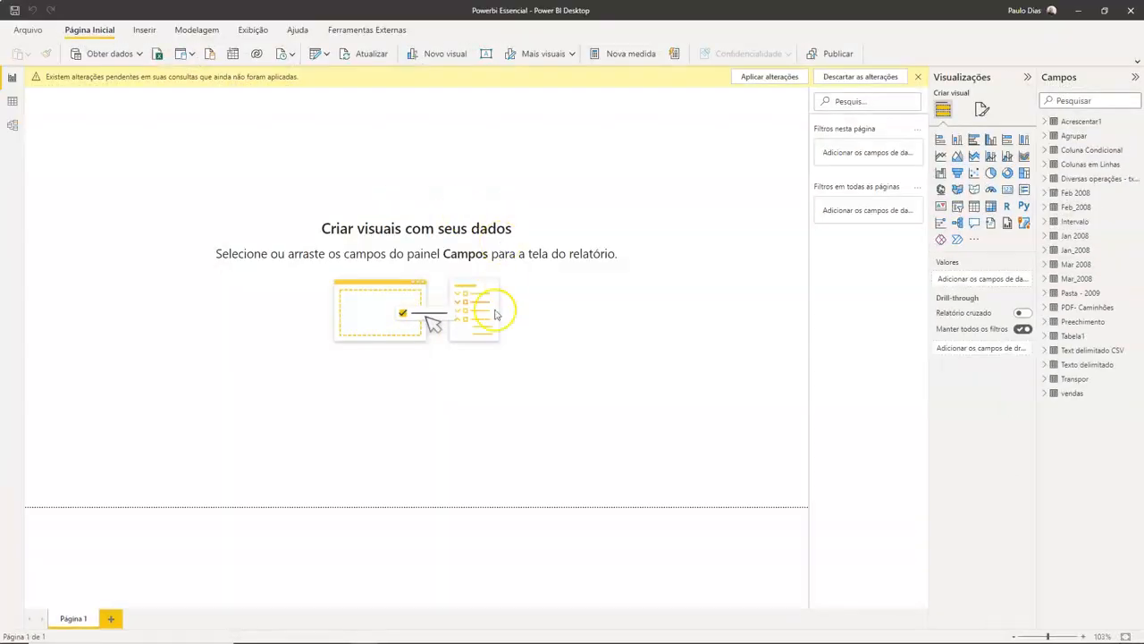
left_click(1092, 322)
left_click(1083, 335)
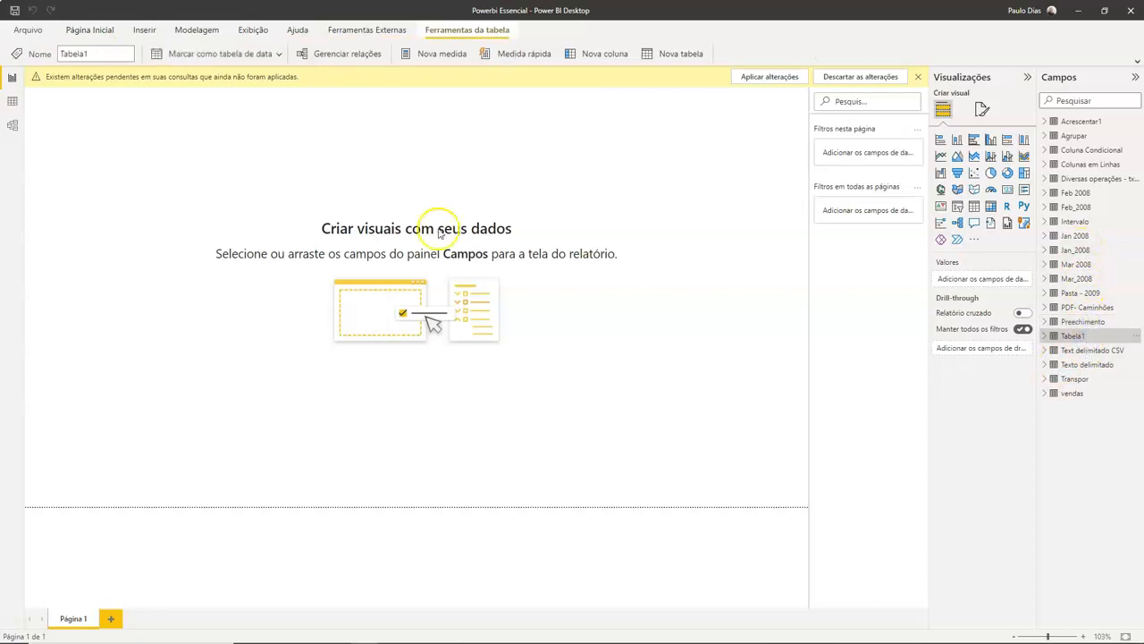
left_click(13, 101)
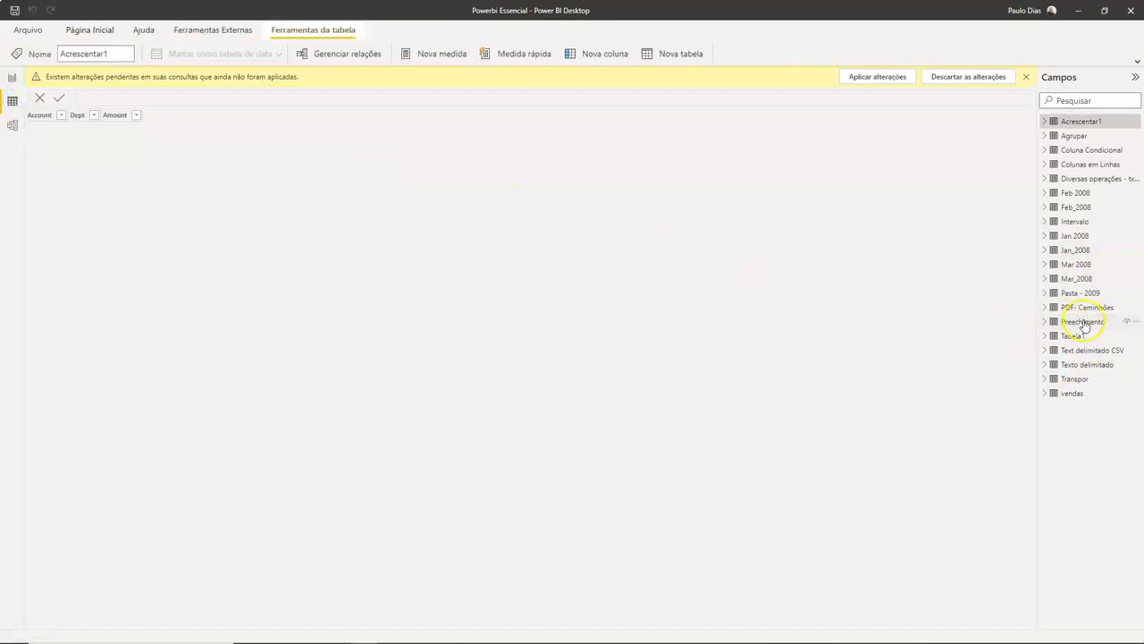
left_click(1085, 323)
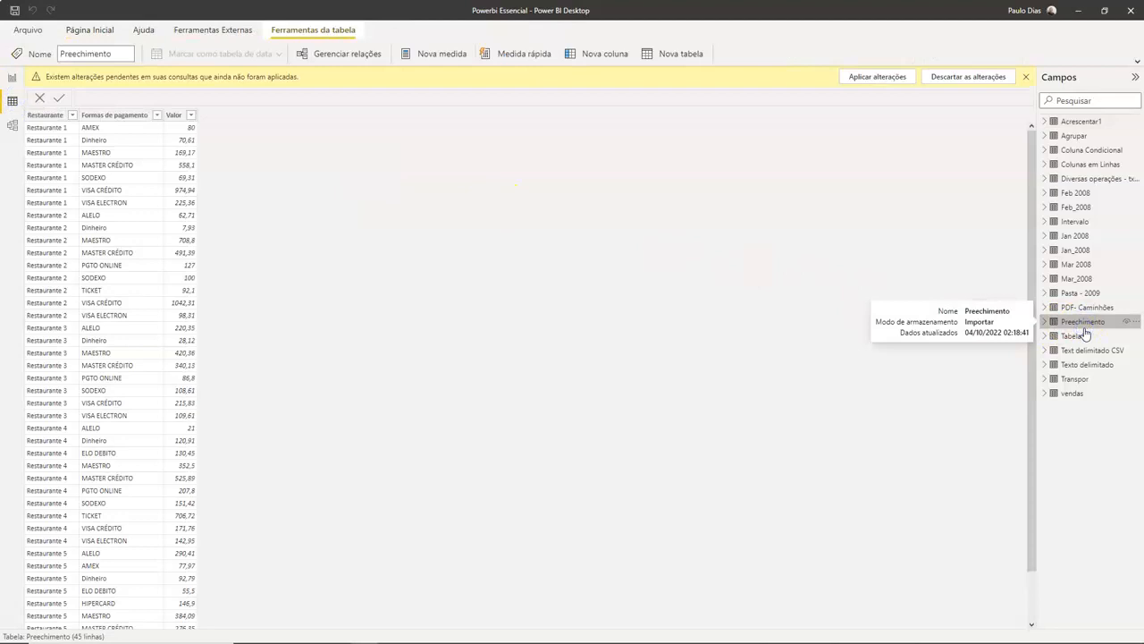
left_click(1085, 335)
left_click(1084, 350)
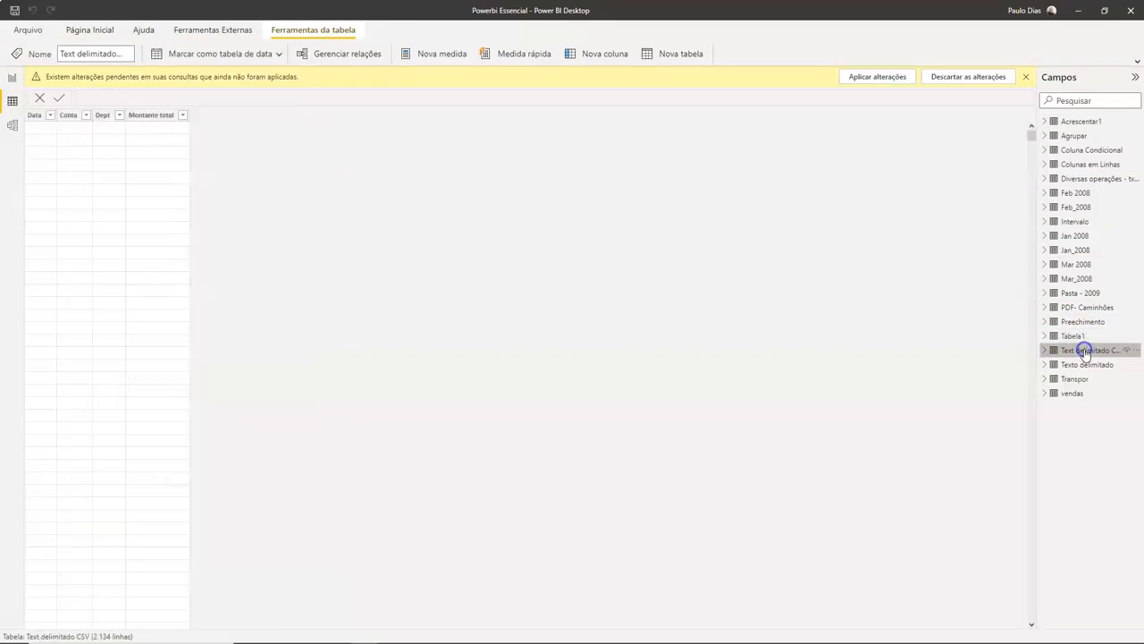
left_click(1086, 365)
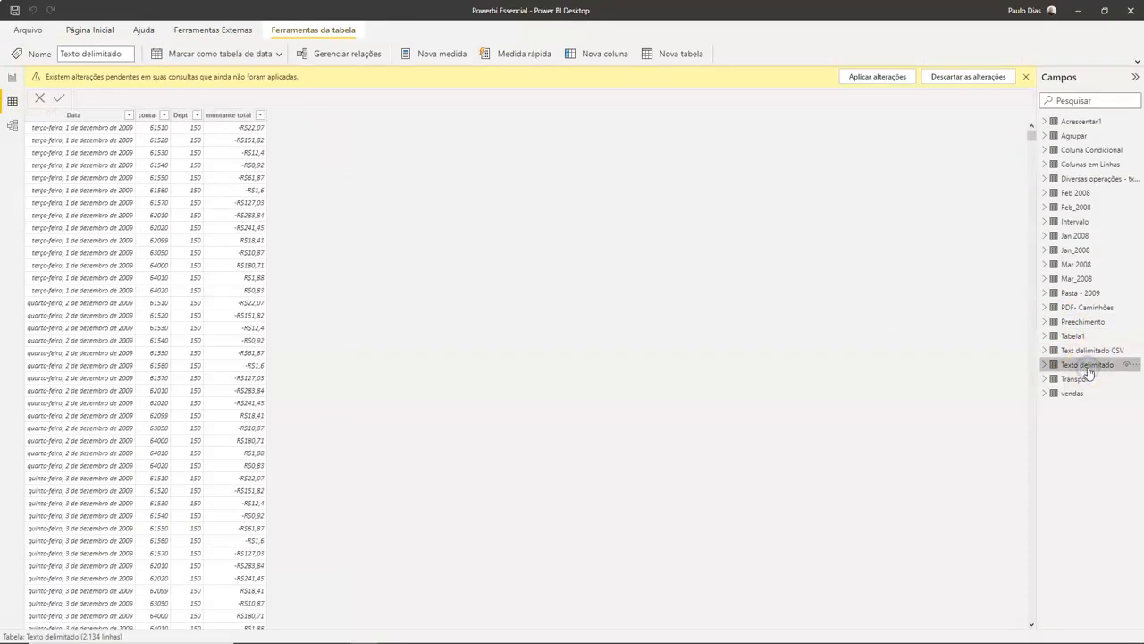
left_click(1082, 378)
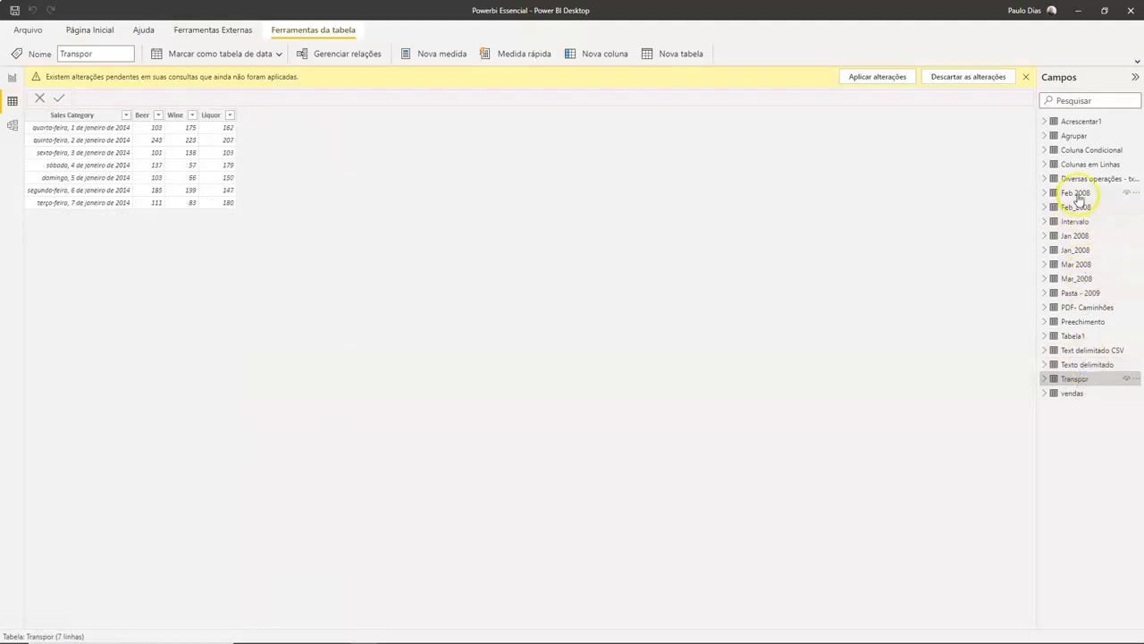
Step: Examine the Agrupar, Acrescentar1, Coluna Condicional and Colunas em Linhas table data, and widen the field list to read full table names
left_click(1077, 135)
left_click(1084, 150)
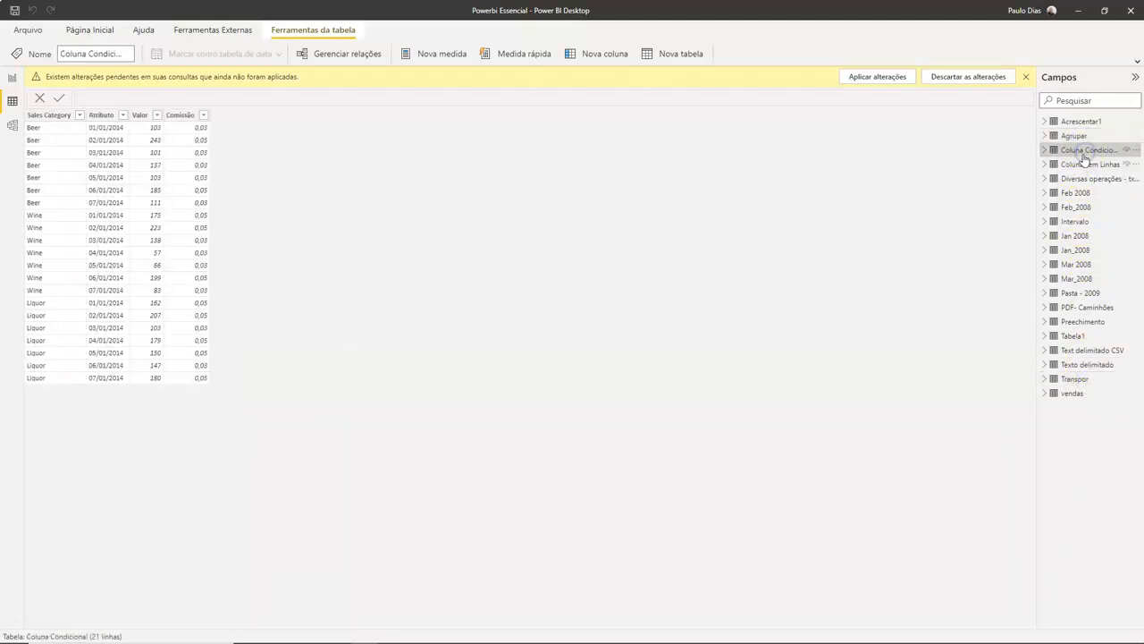
left_click(1080, 121)
left_click(1087, 150)
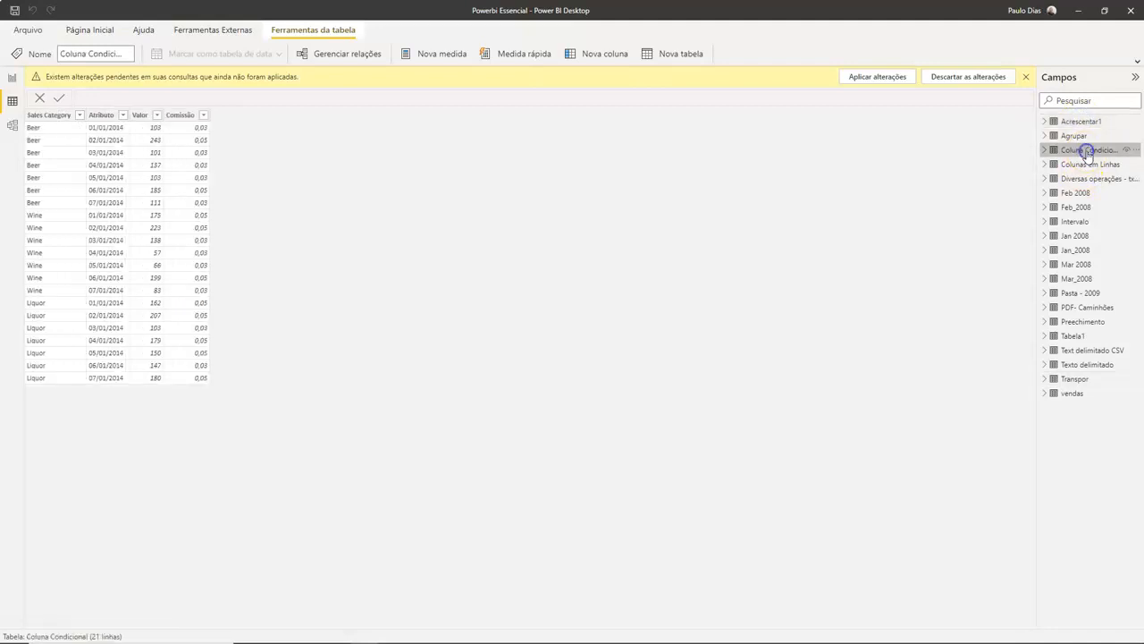
left_click(1085, 165)
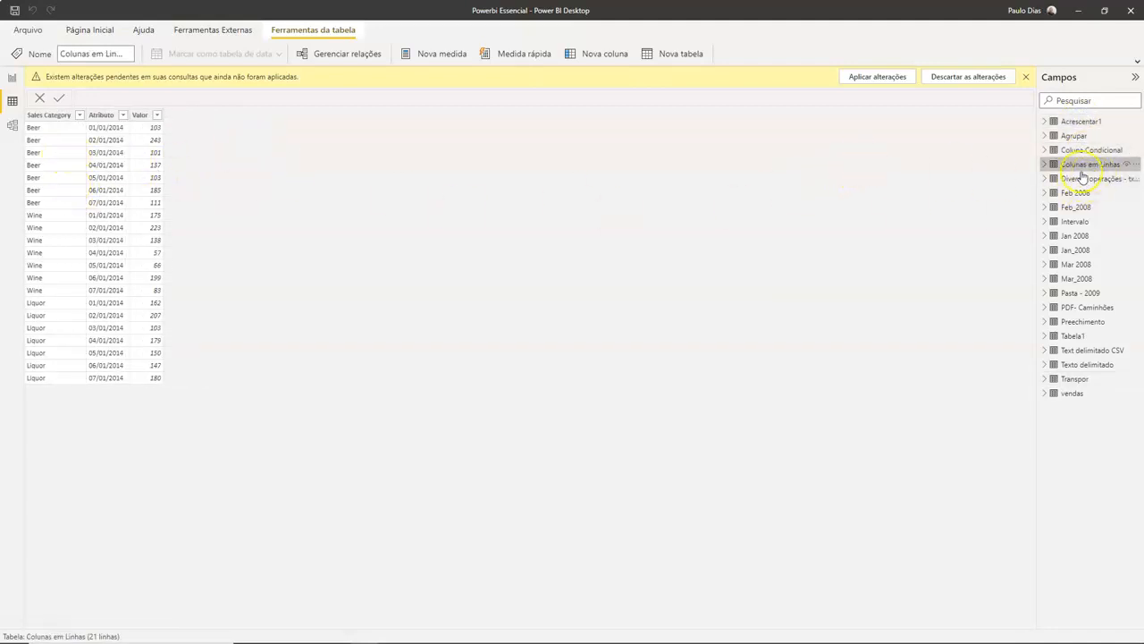
left_click_drag(1035, 165, 983, 170)
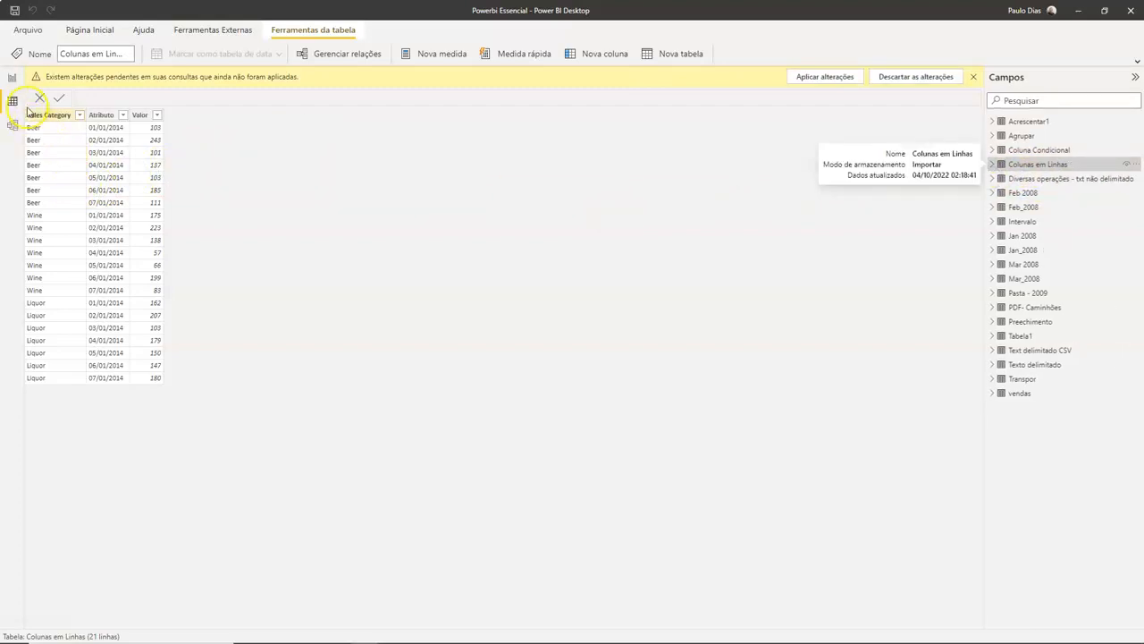
Step: Create a column chart on the report page showing Valor by Sales Category from the Colunas em Linhas table
left_click(12, 79)
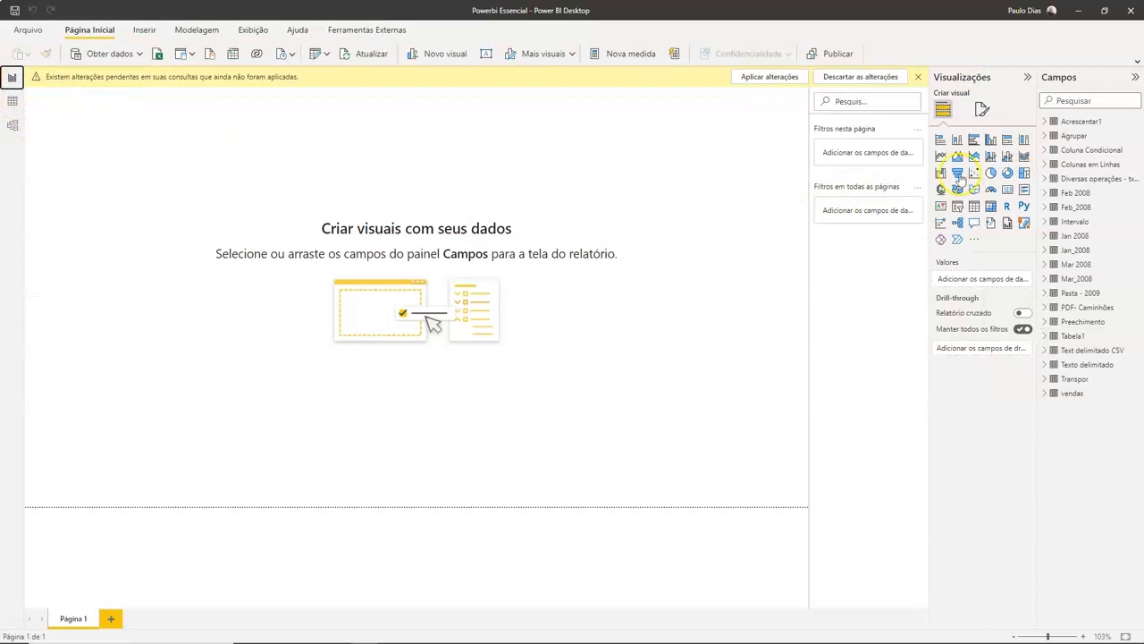
left_click(1046, 165)
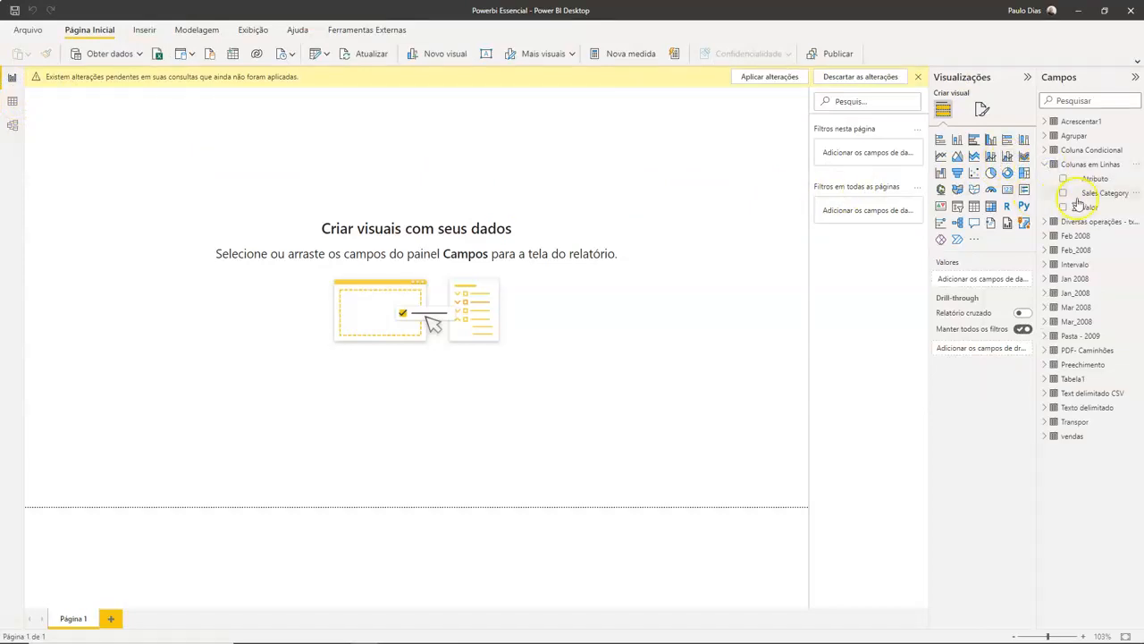
left_click_drag(1105, 207, 555, 235)
left_click_drag(1103, 192, 562, 208)
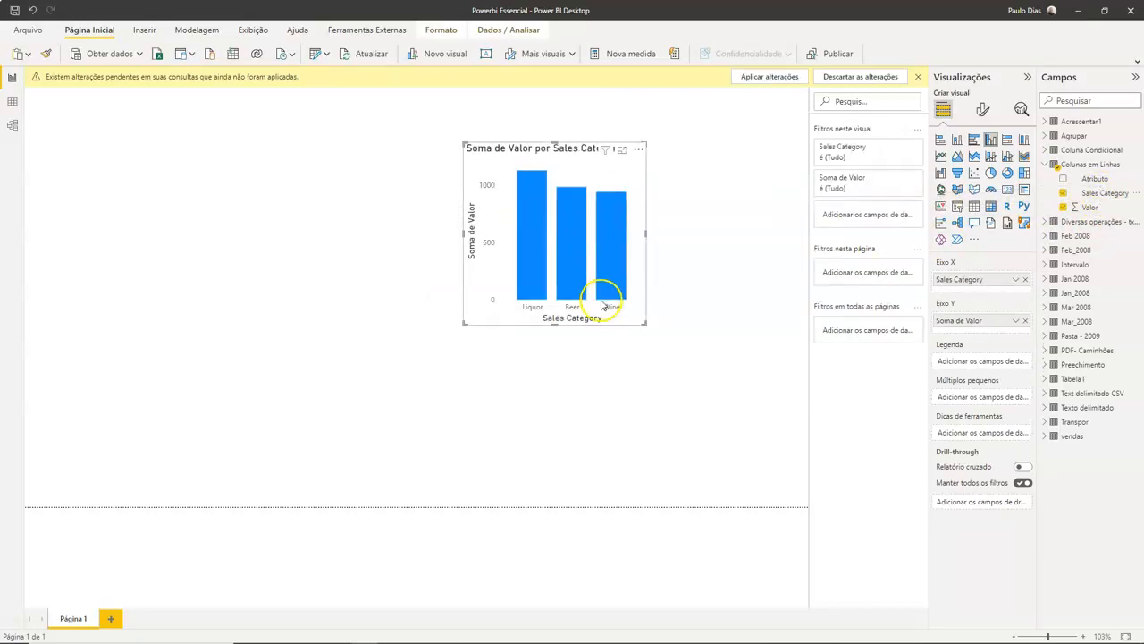
Step: Enlarge the column chart in height and width on the report page and check the Liquor and Wine column values
left_click_drag(552, 324, 545, 473)
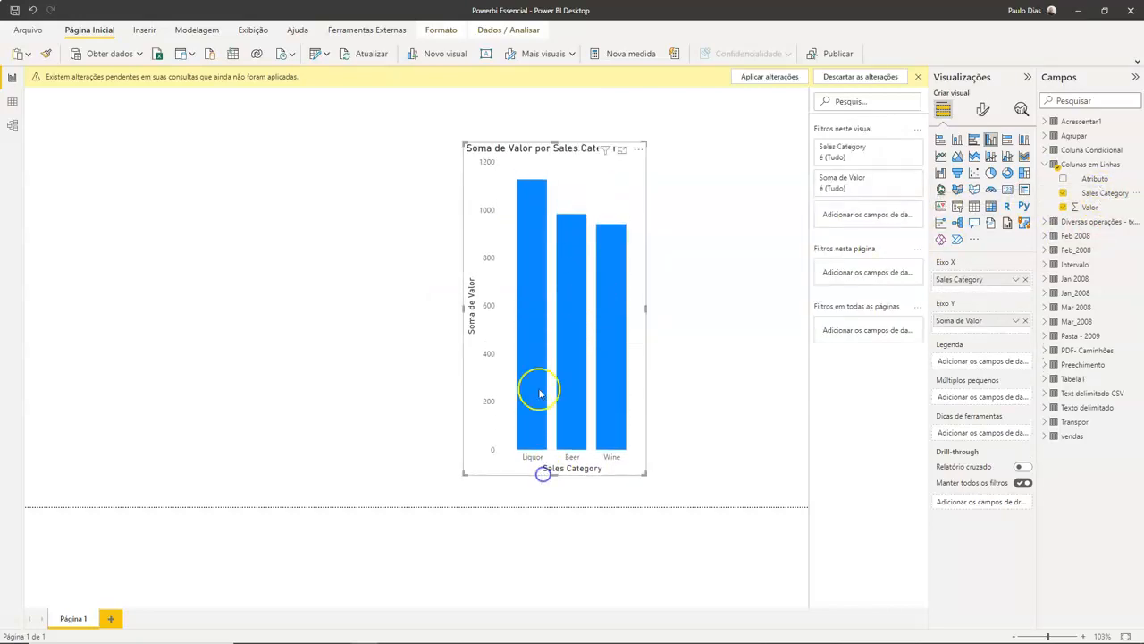
left_click_drag(464, 308, 154, 285)
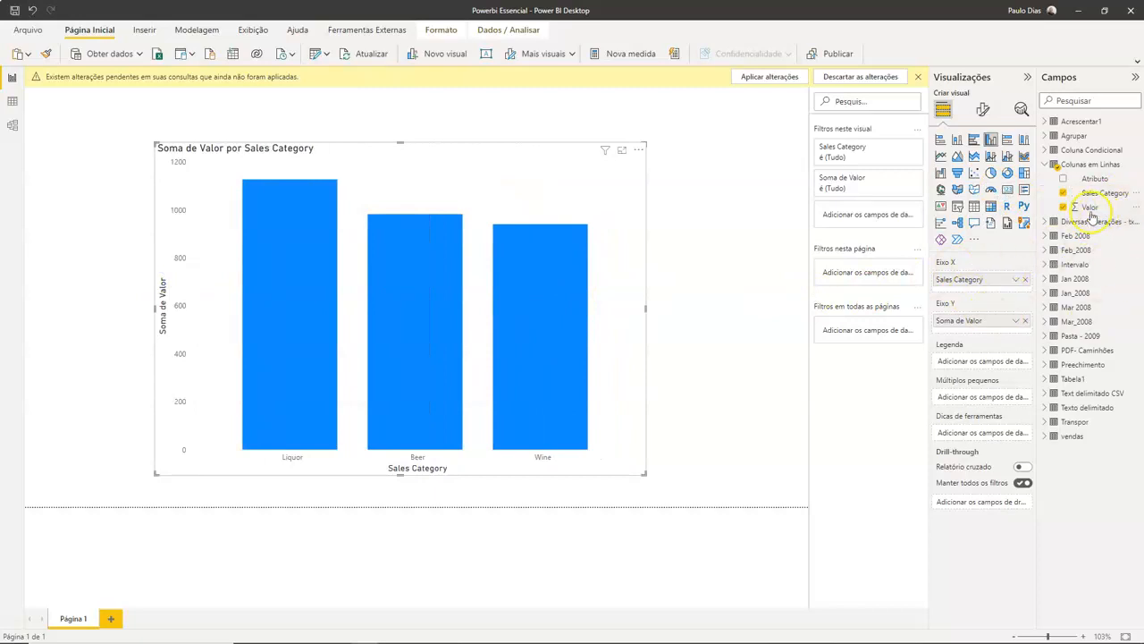
mouse_move(309, 262)
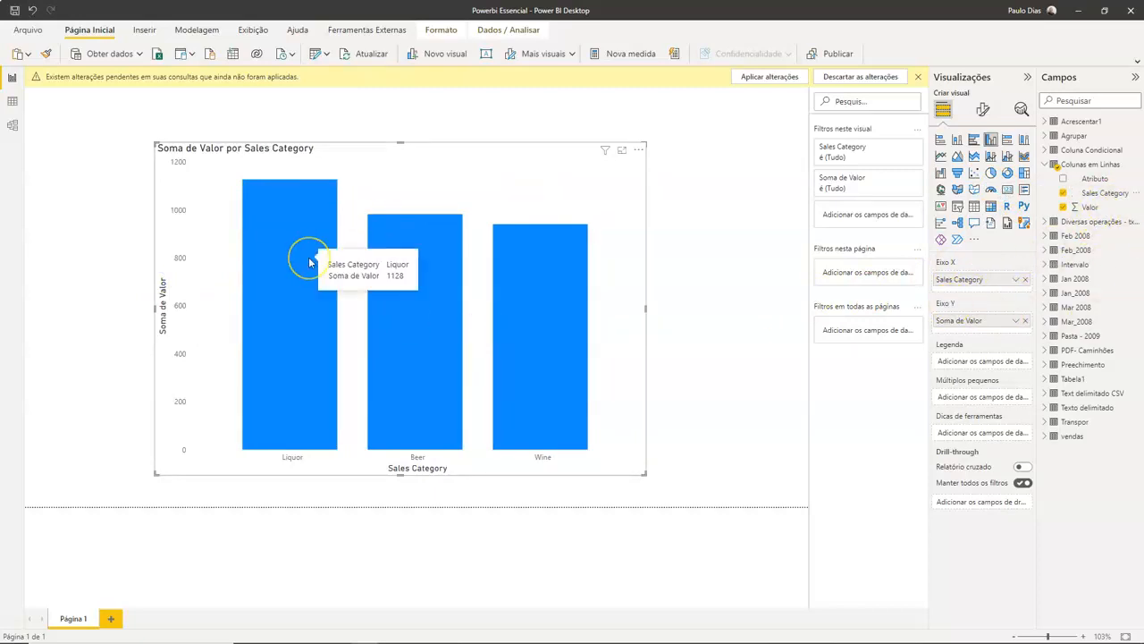
mouse_move(555, 298)
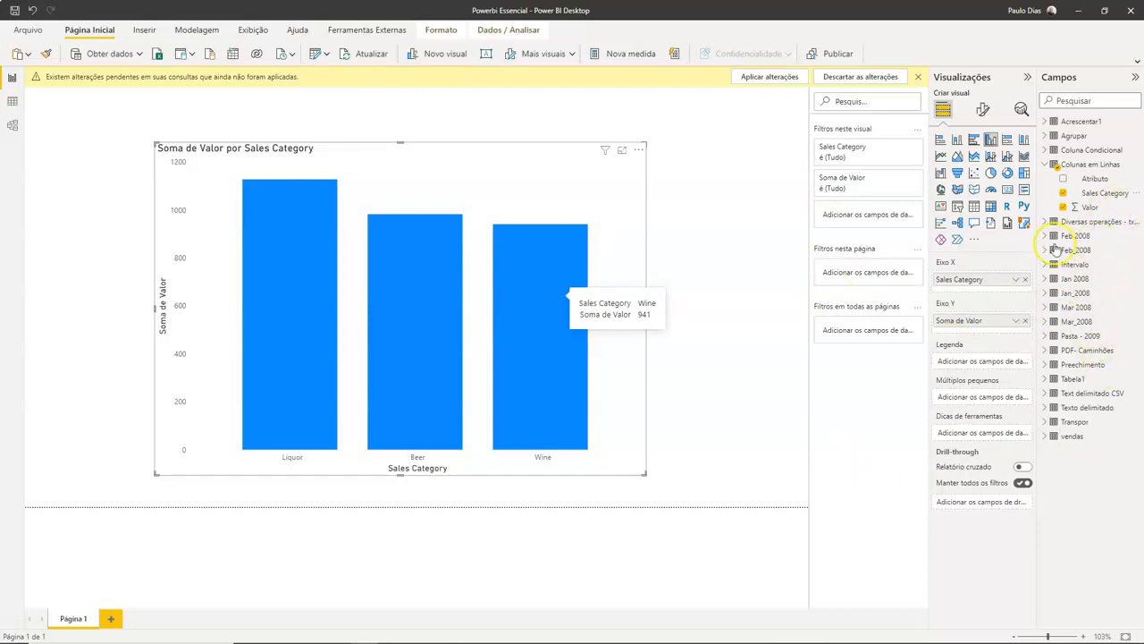
Step: Return to the Power Query editor and inspect the first TranDate error's details in the Erros em Pasta - 2009 query
key("alt+Tab")
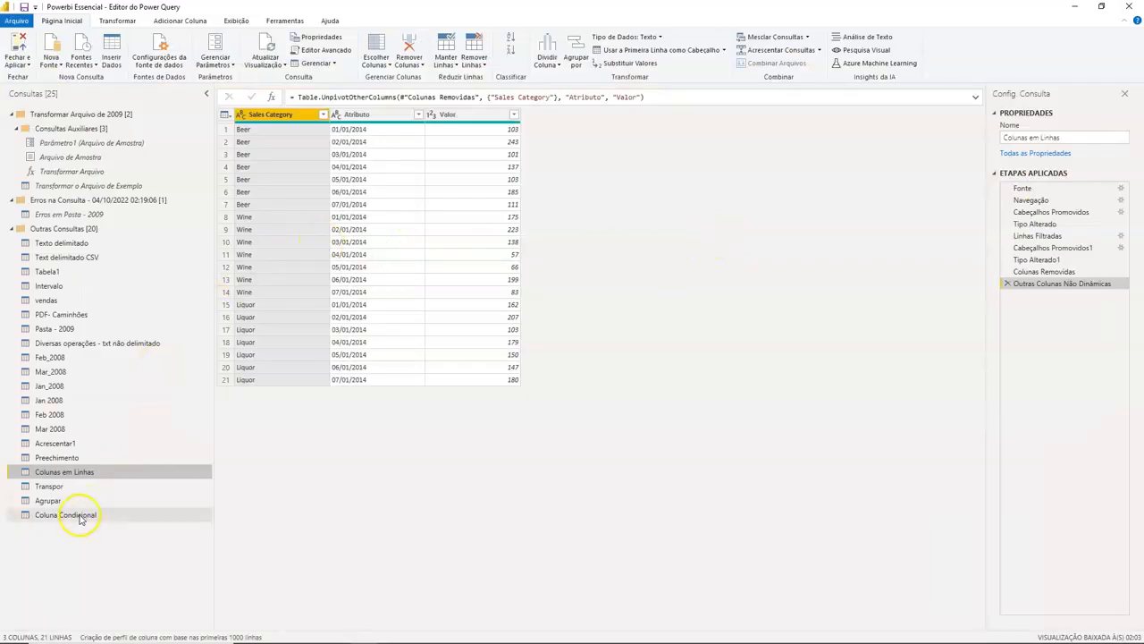
left_click(79, 214)
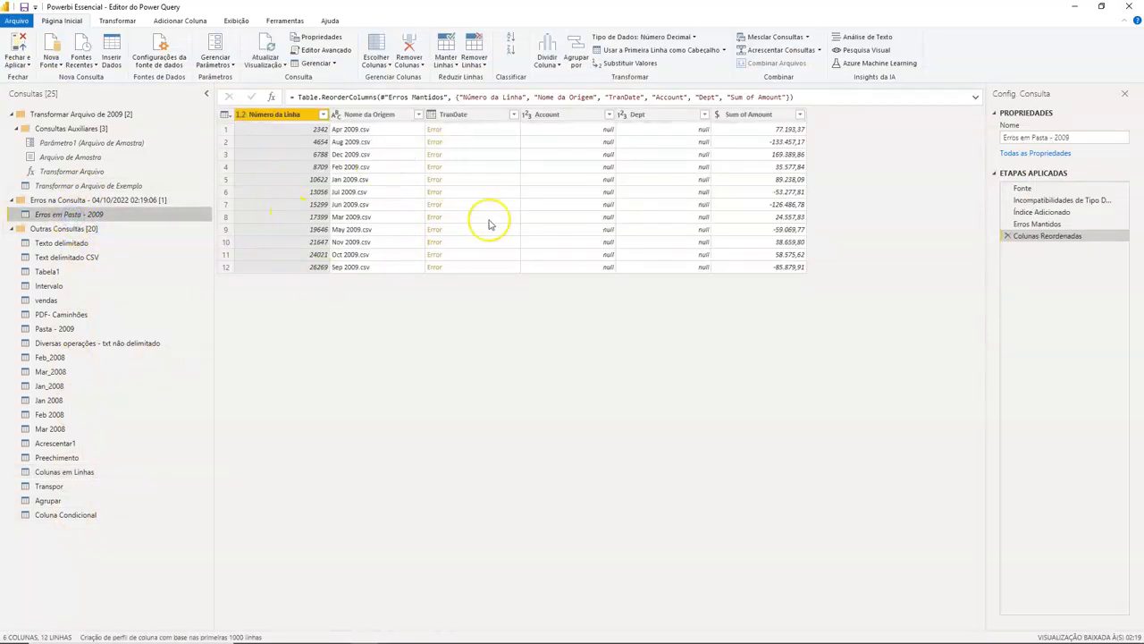
left_click(500, 130)
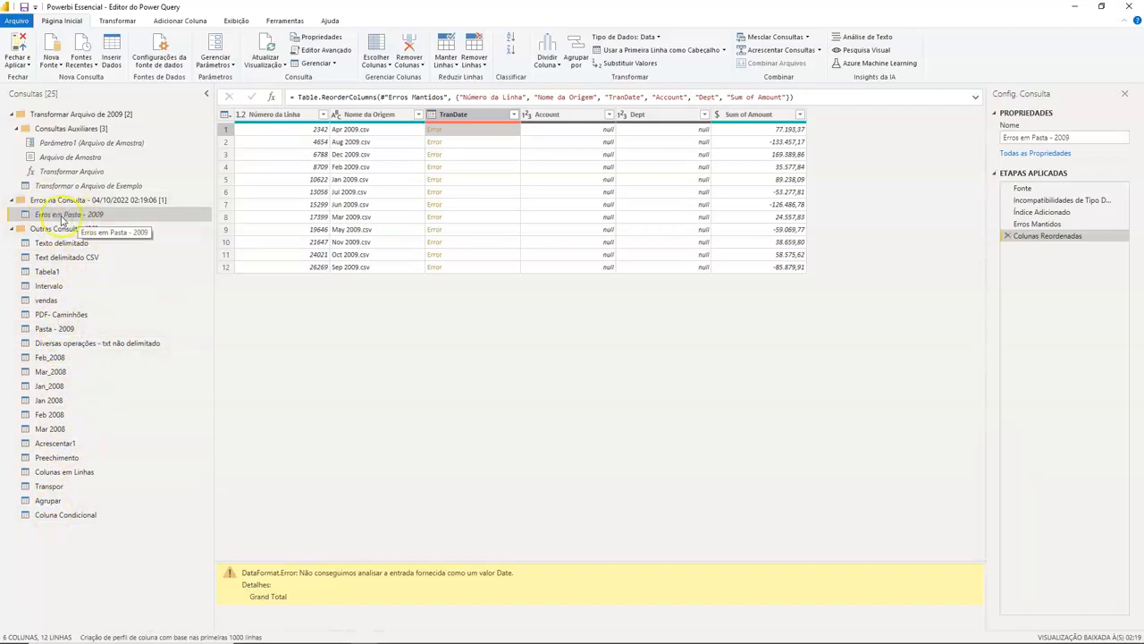
Step: Remove the rows with errors in the TranDate column of the Pasta - 2009 query
left_click(46, 328)
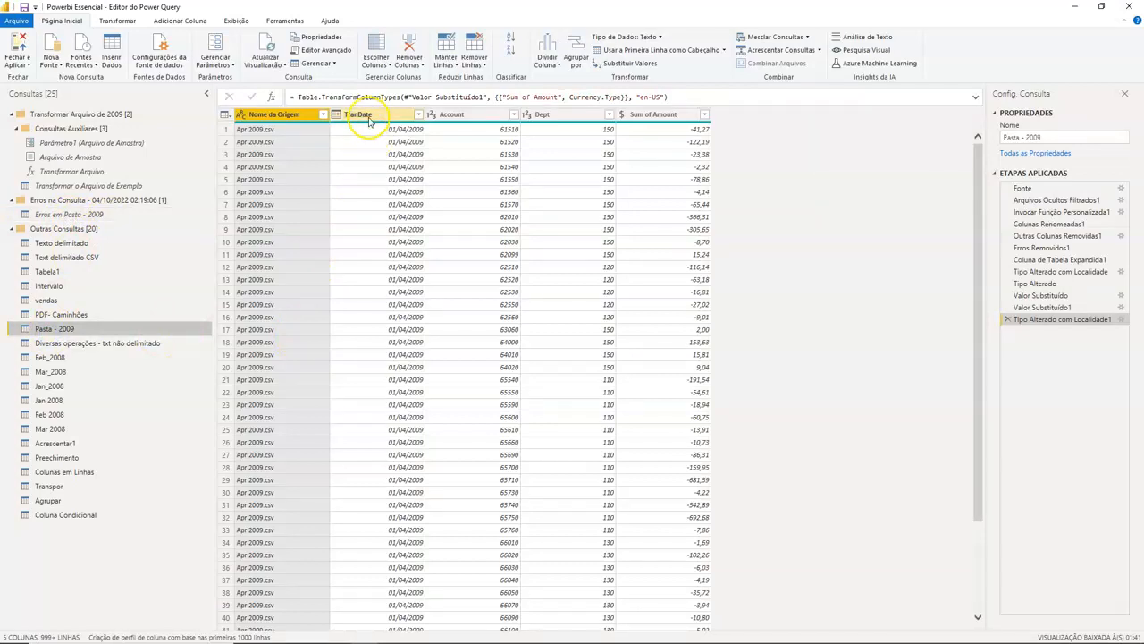
left_click(362, 116)
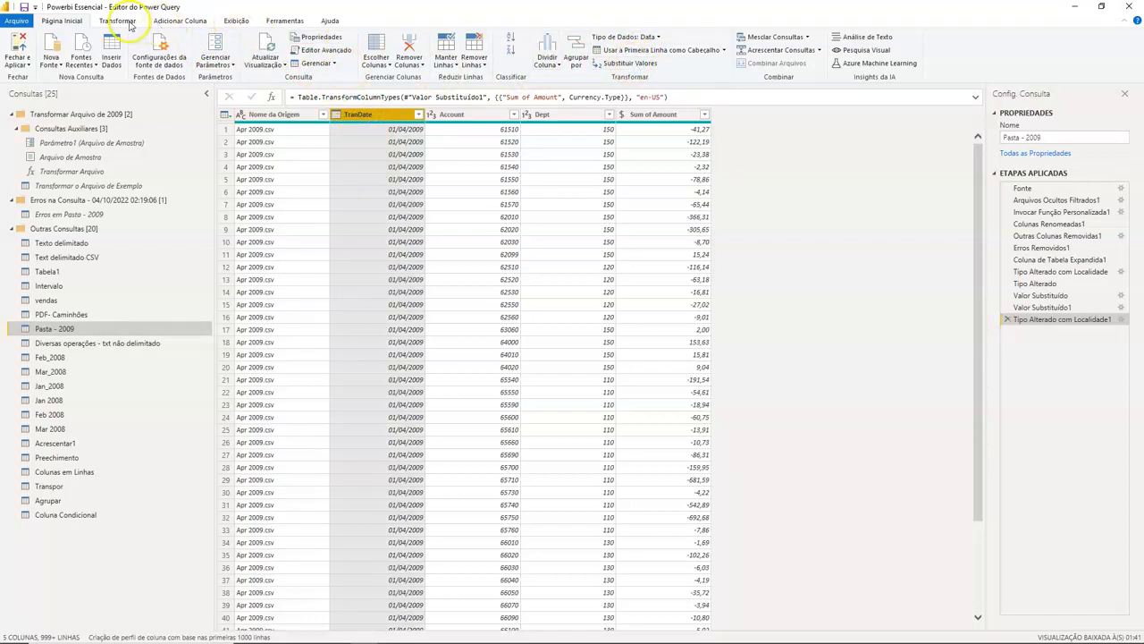
left_click(118, 21)
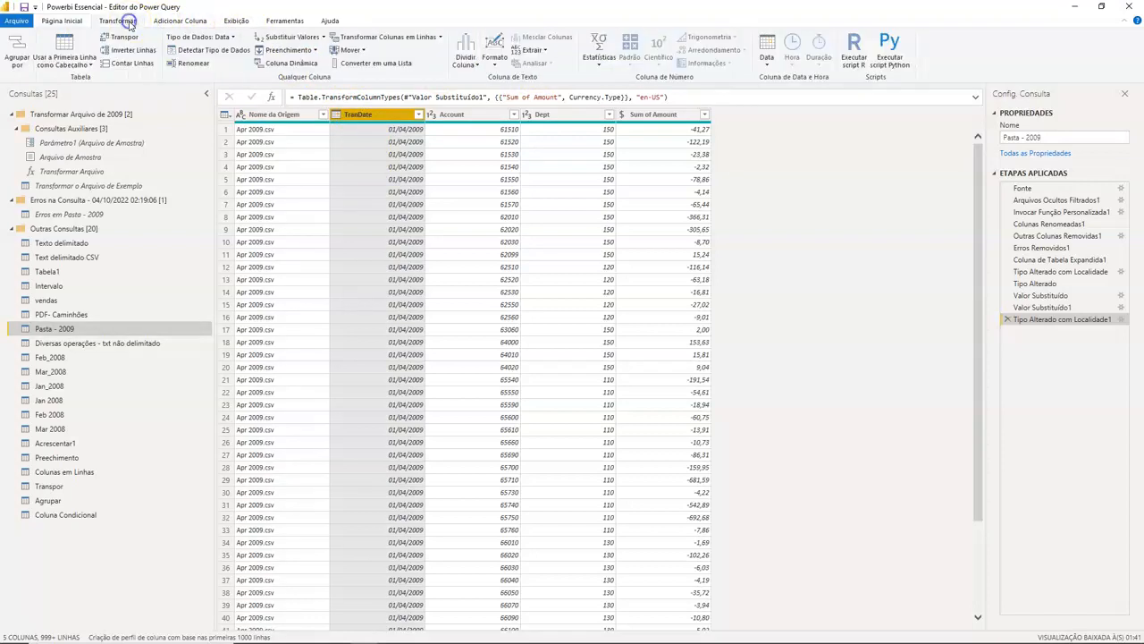
left_click(324, 39)
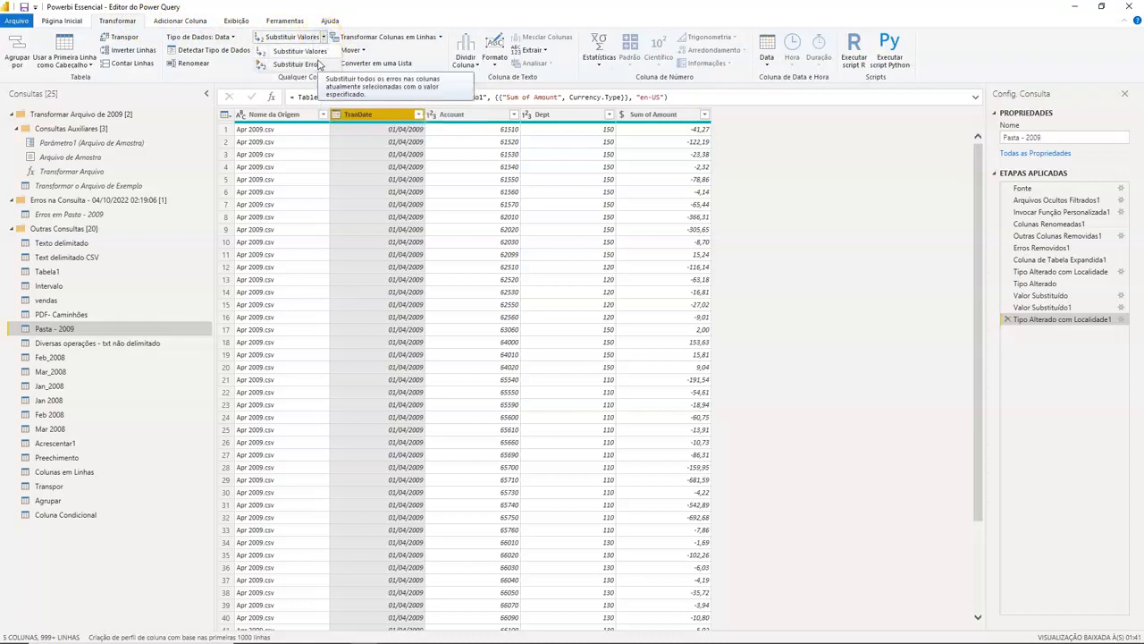
left_click(77, 24)
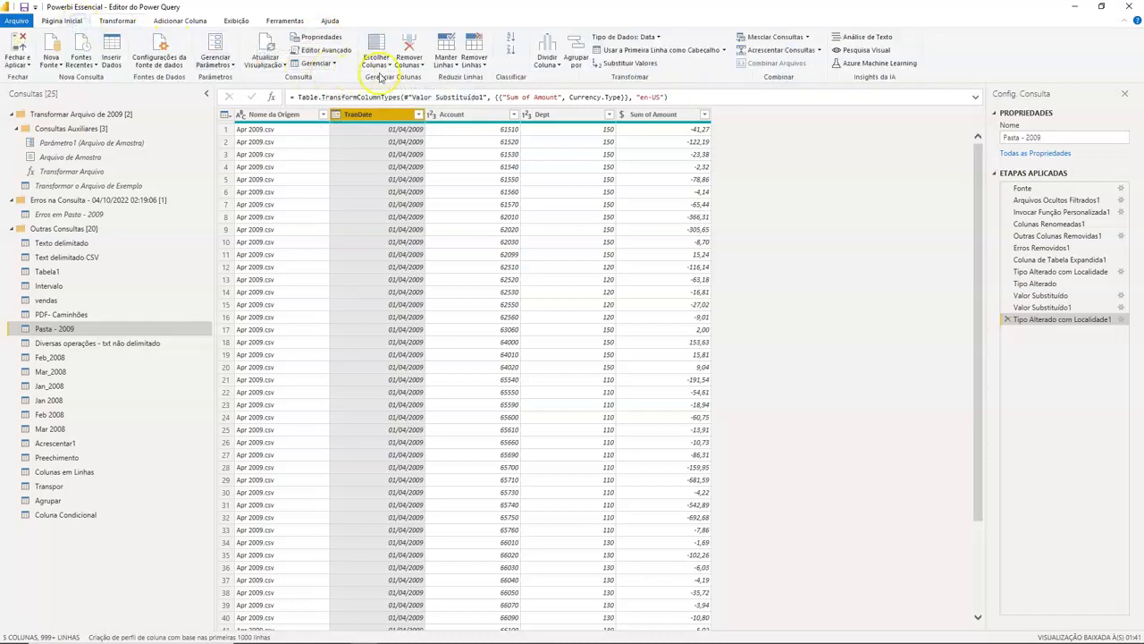
left_click(483, 67)
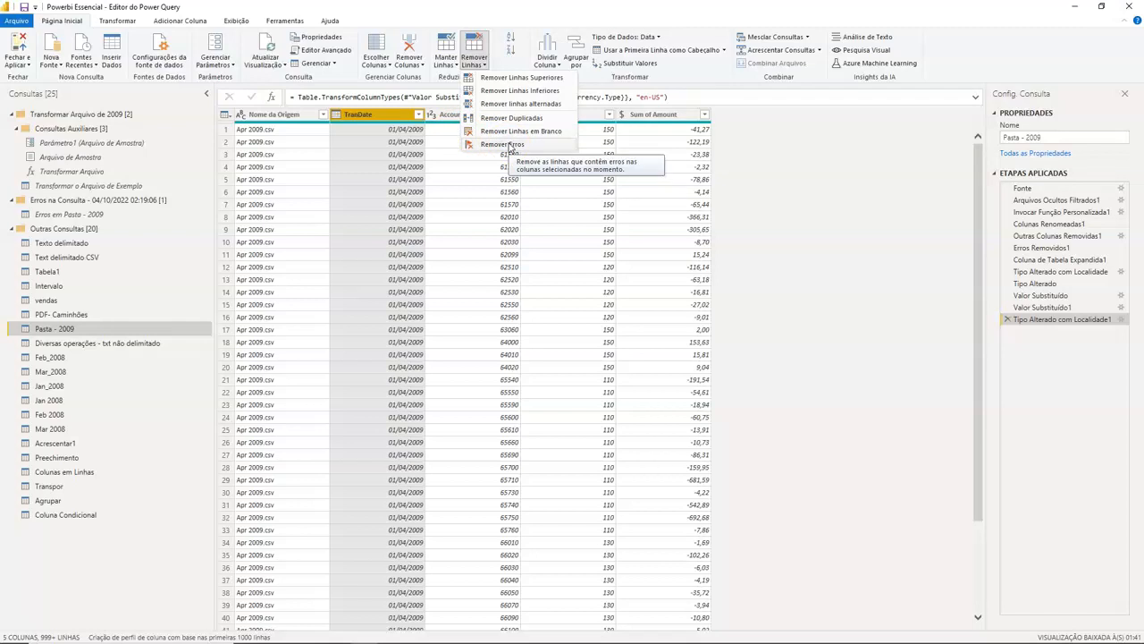
left_click(504, 145)
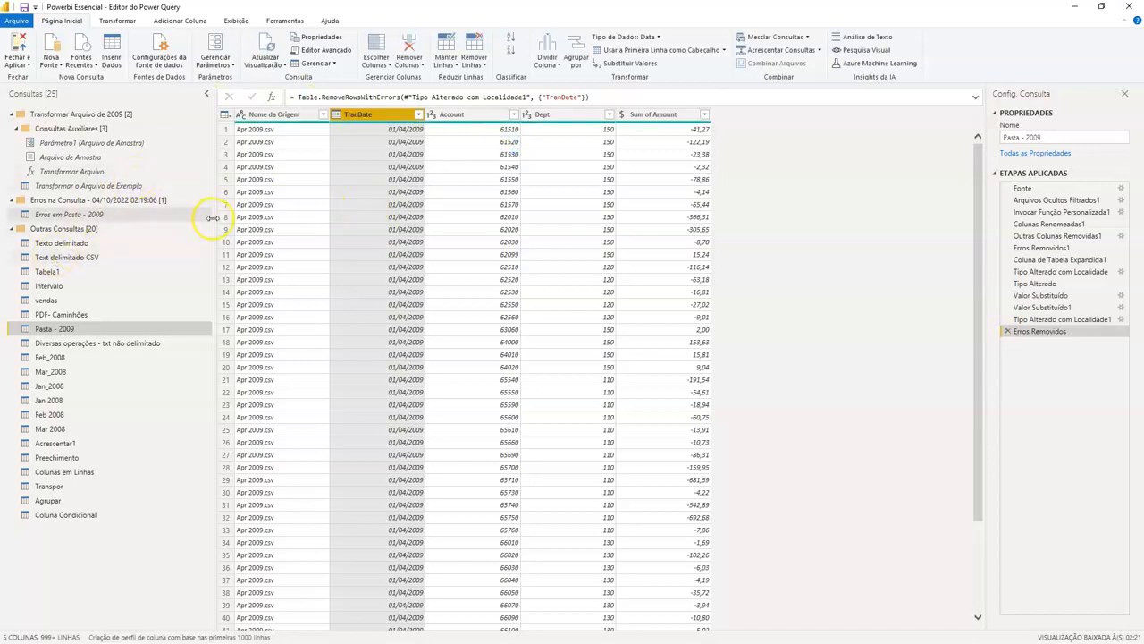
Step: Check the Erros em Pasta - 2009 query for remaining errors and delete the Erros na Consulta group with its contained query
left_click(71, 214)
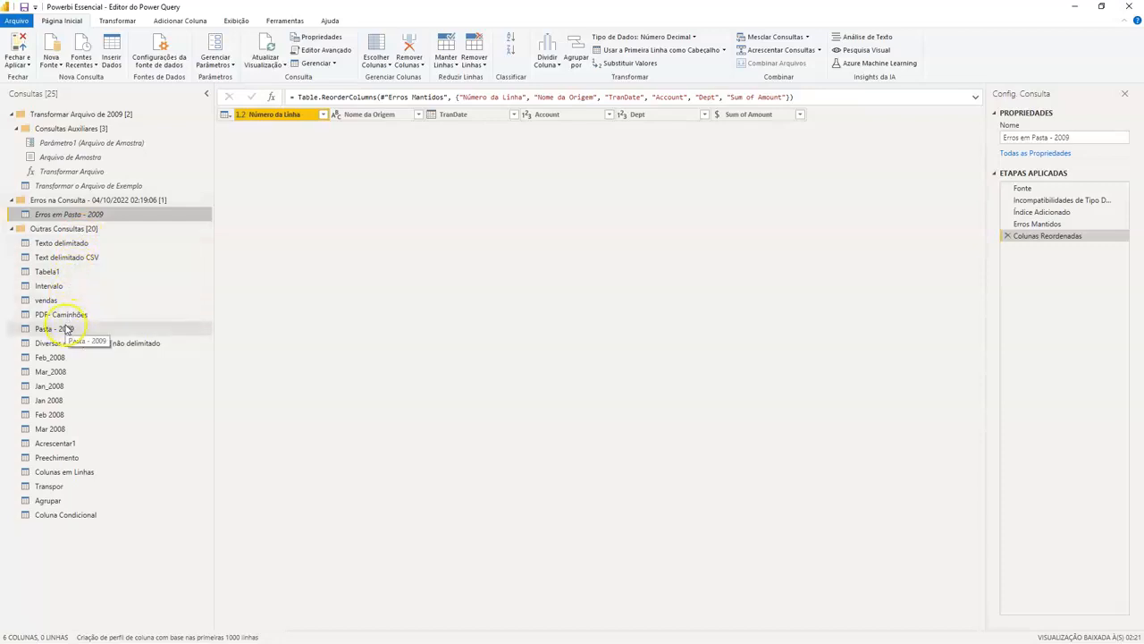
left_click(91, 202)
right_click(93, 204)
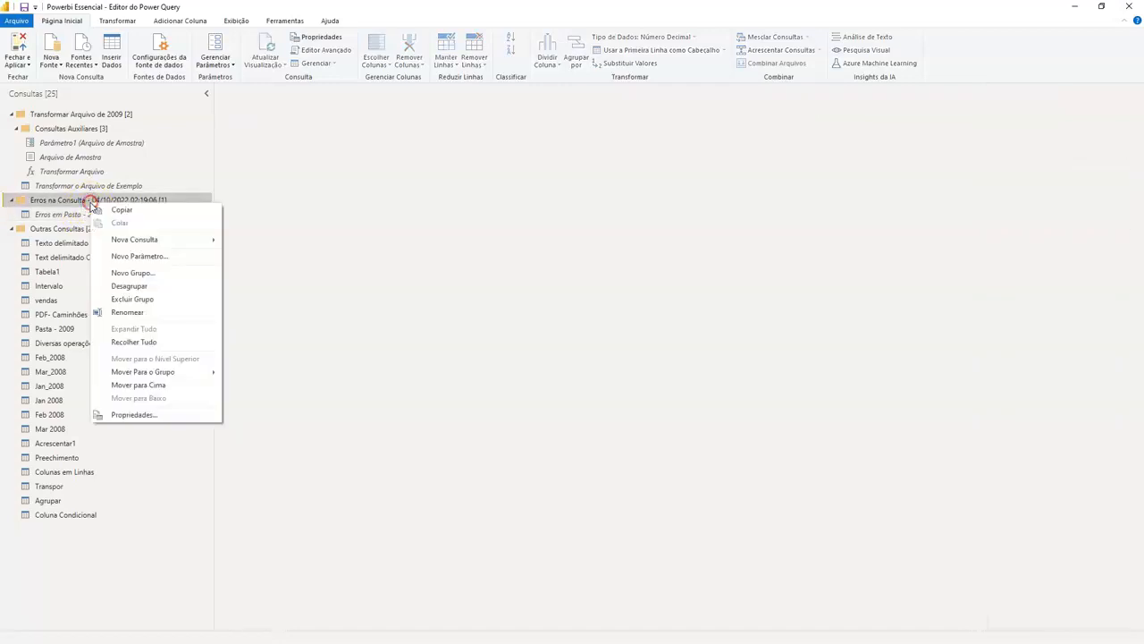
left_click(141, 300)
left_click(630, 356)
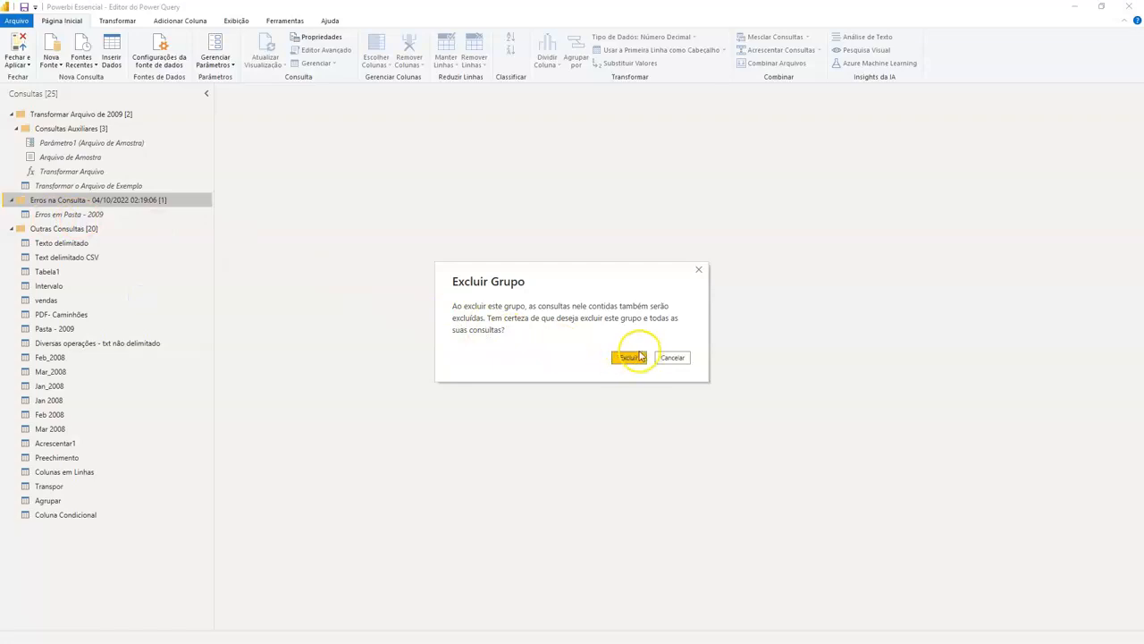